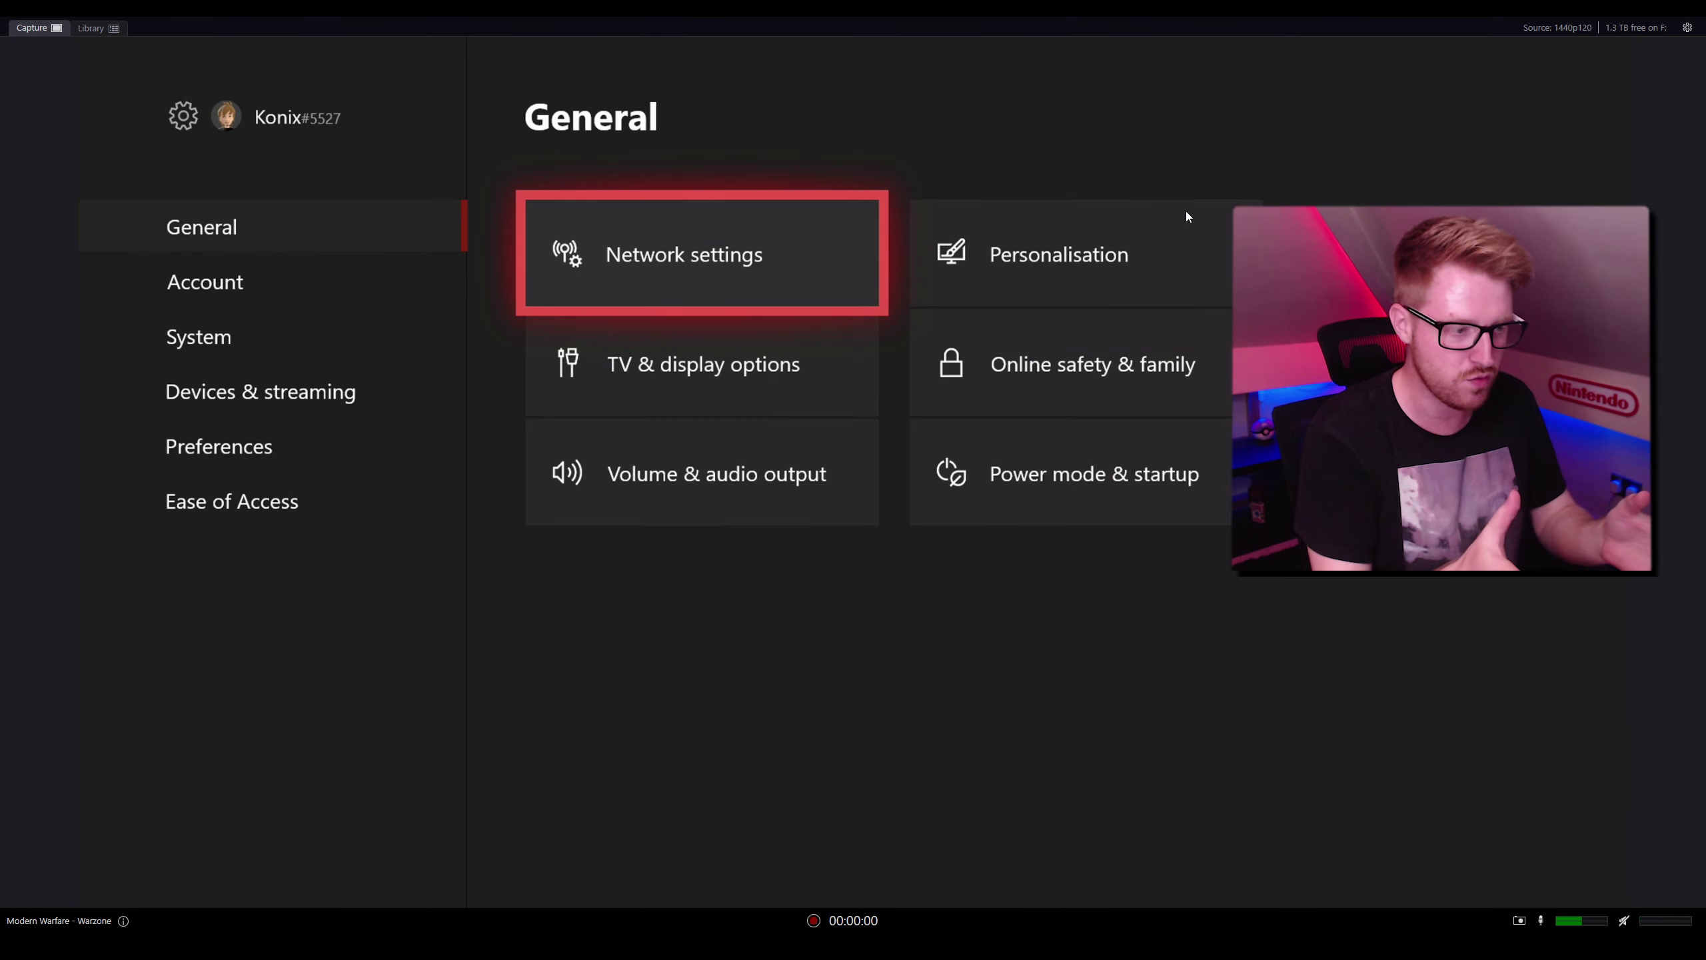
# Keep Bypass color range, Internal EDID mode and Default EDID, then view the Picture settings.
pyautogui.click(1688, 28)
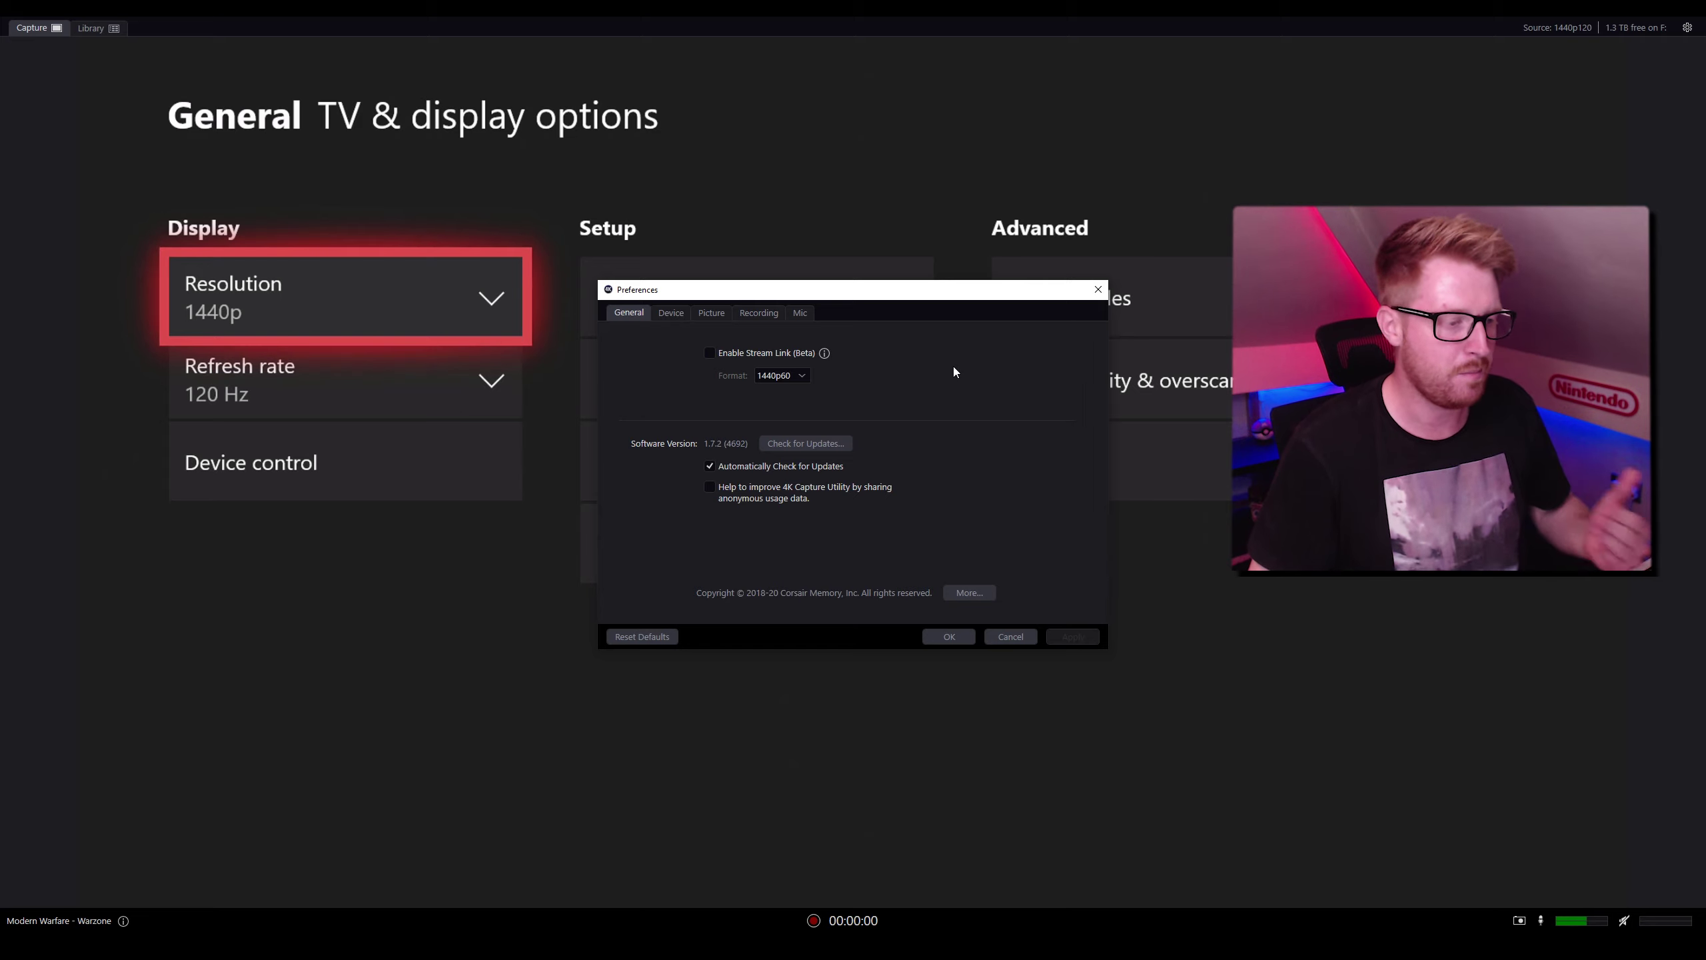
pyautogui.click(675, 315)
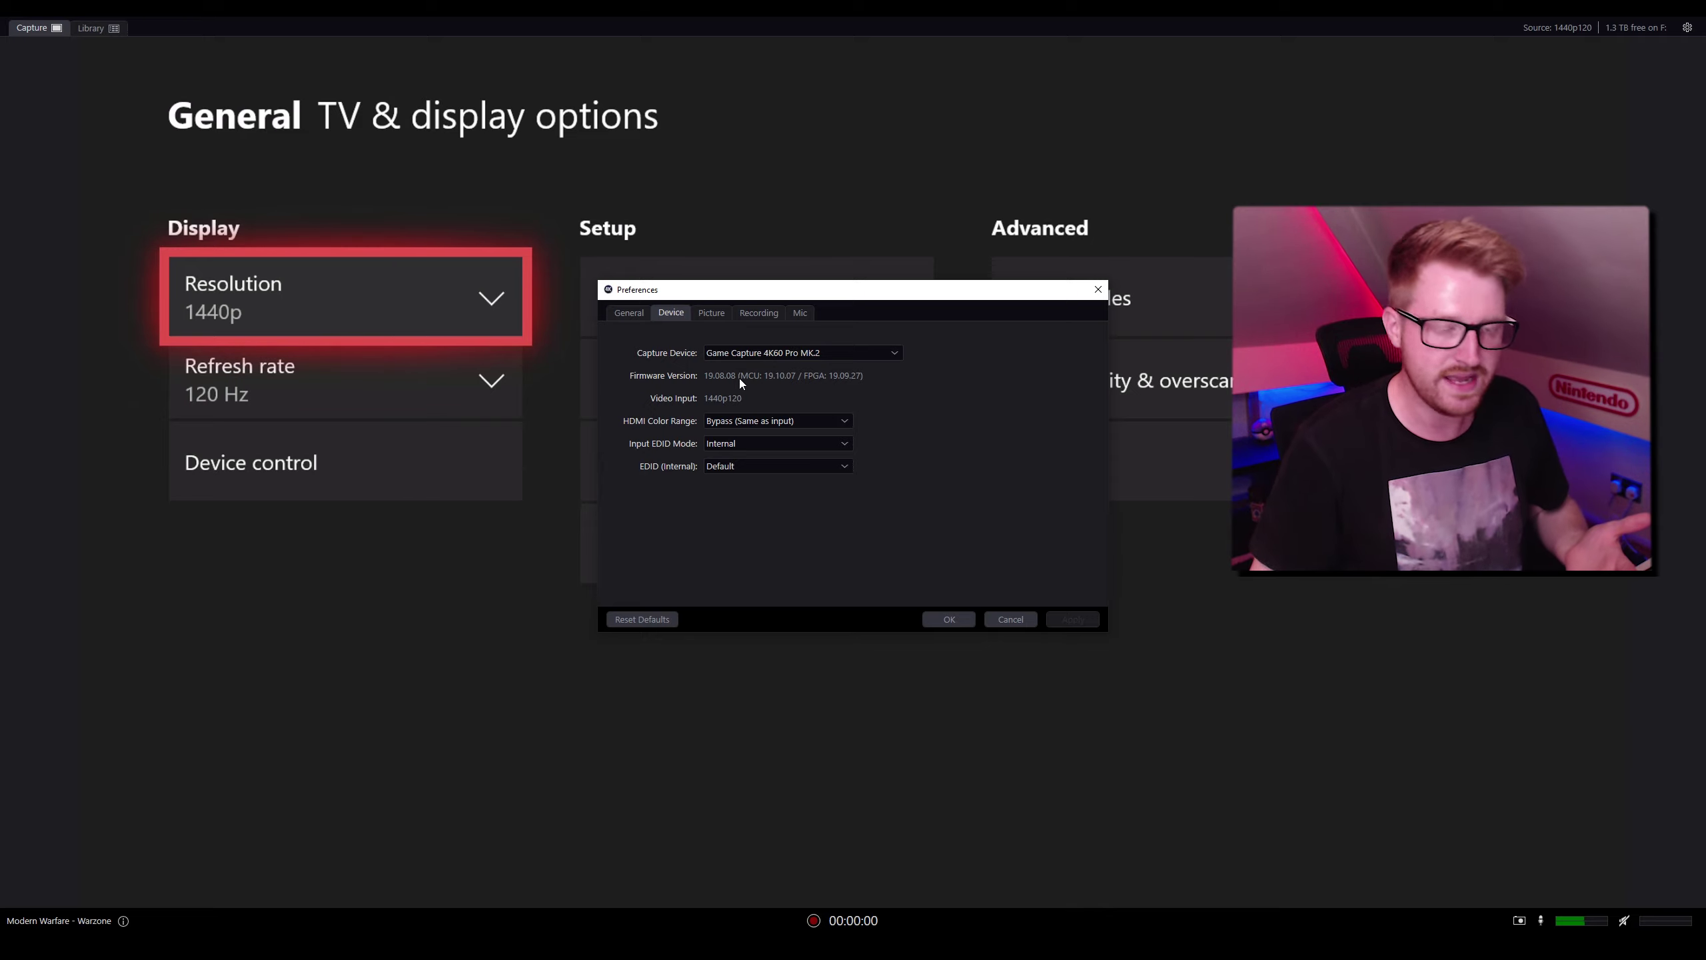
pyautogui.click(744, 421)
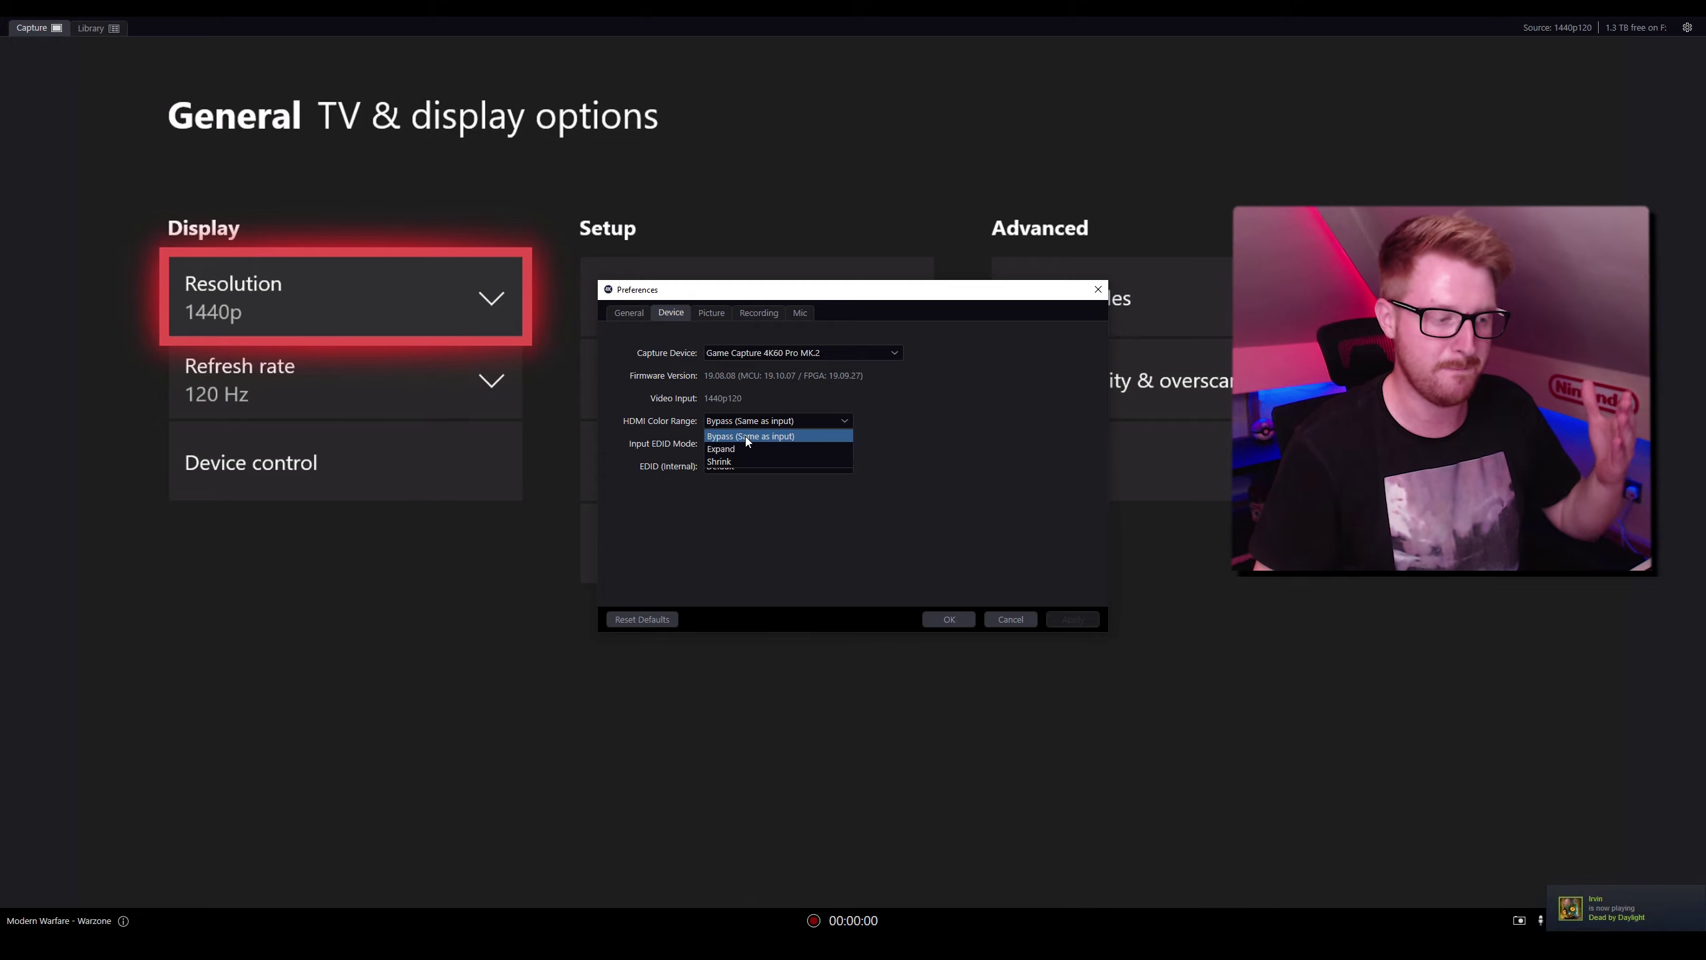
pyautogui.click(745, 435)
pyautogui.click(743, 441)
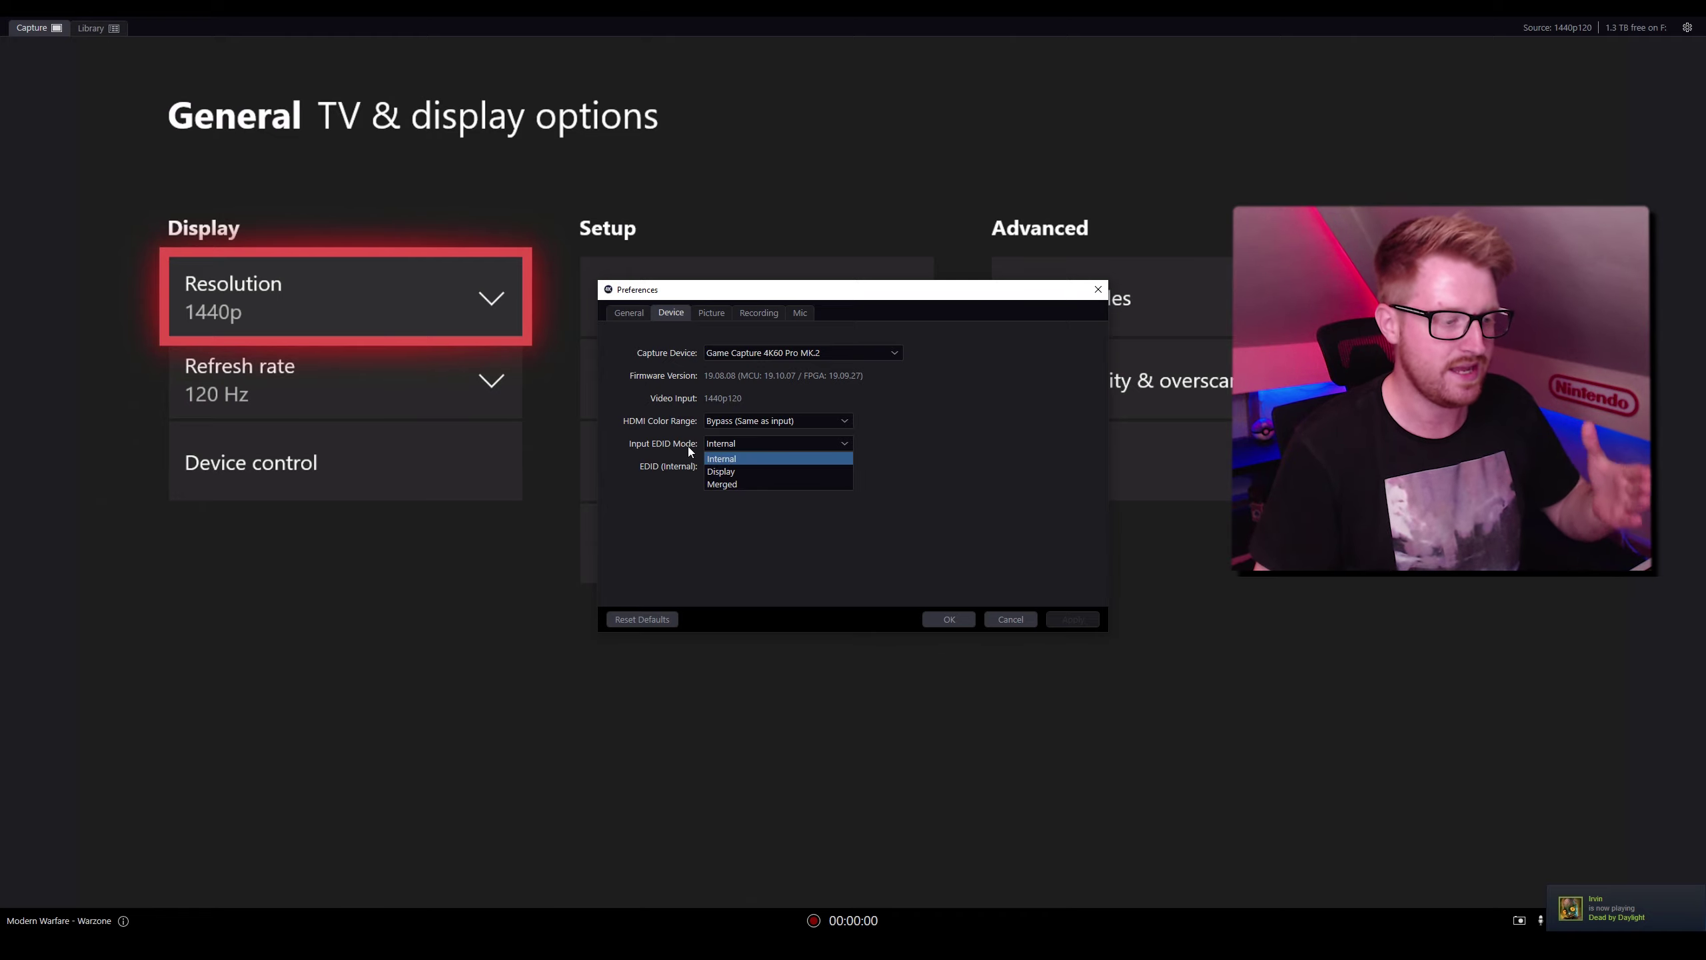
pyautogui.click(731, 460)
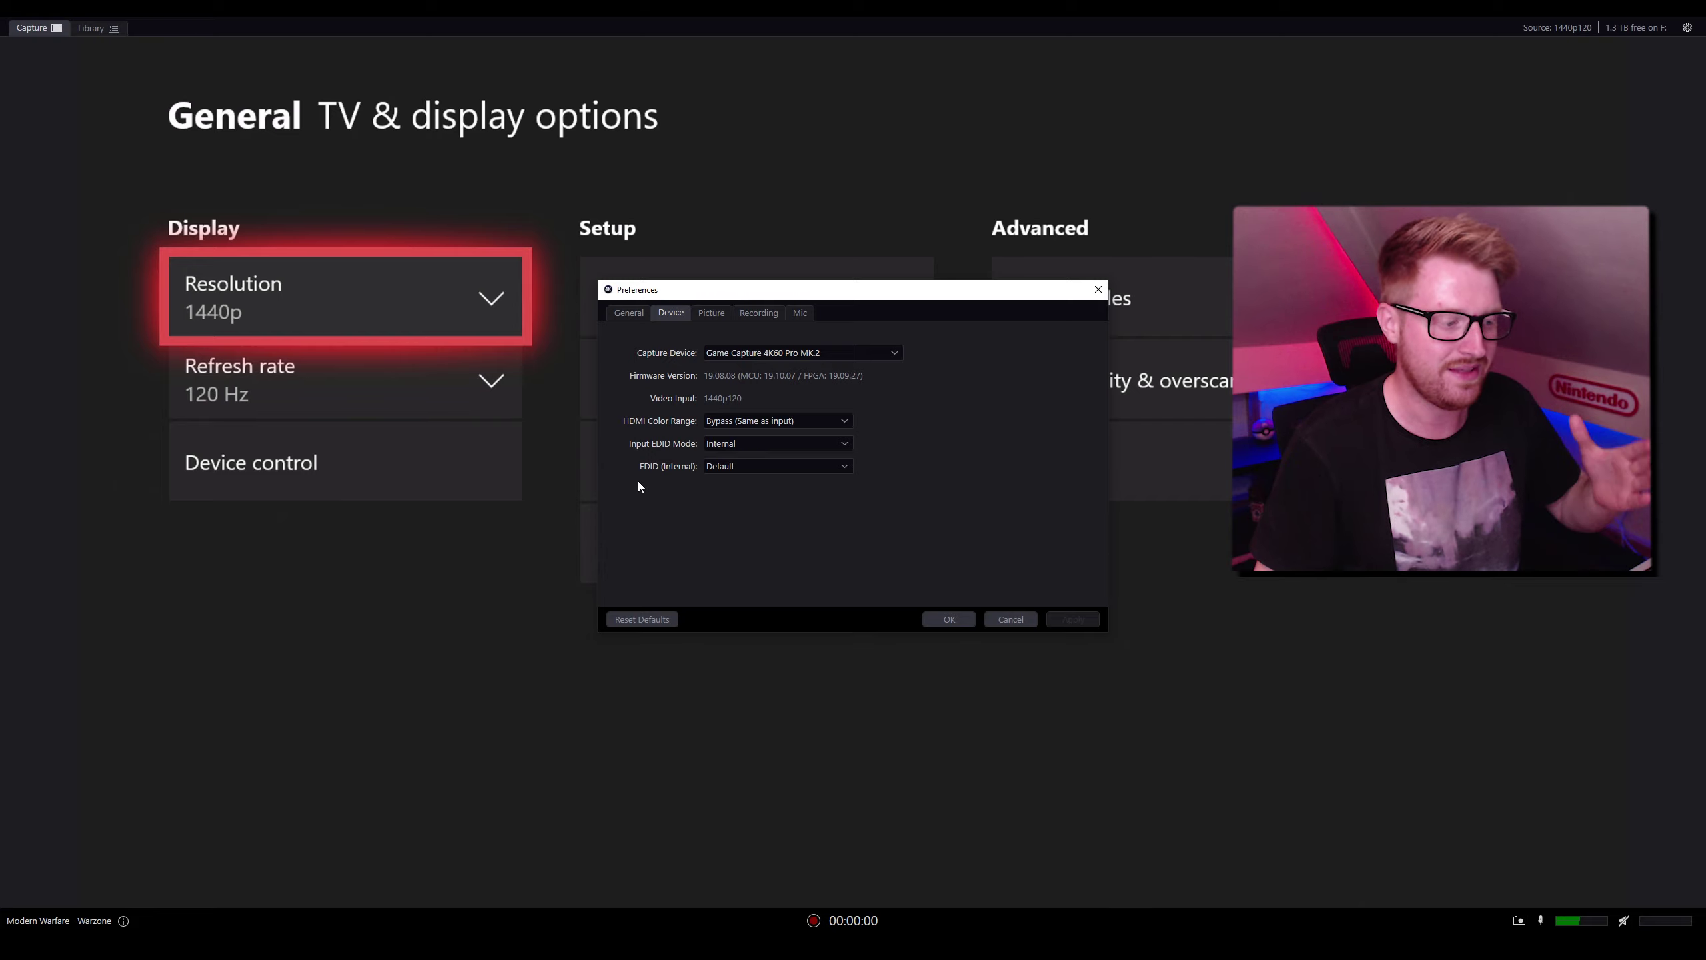
pyautogui.click(727, 467)
pyautogui.click(725, 480)
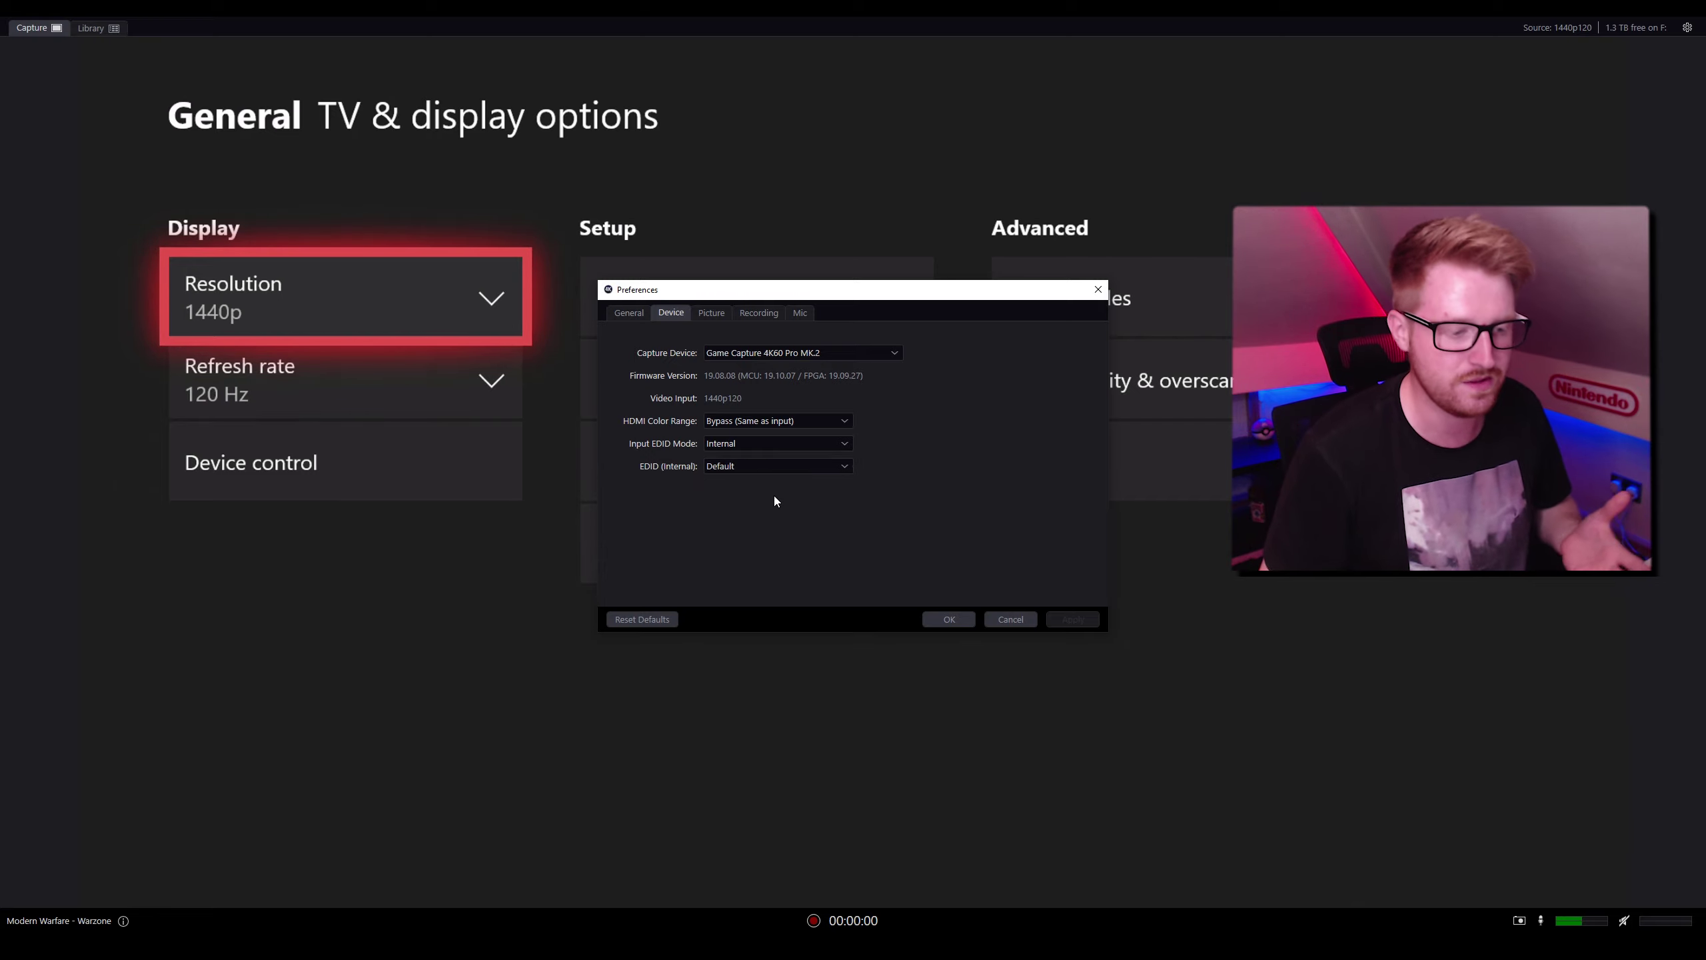
pyautogui.click(700, 314)
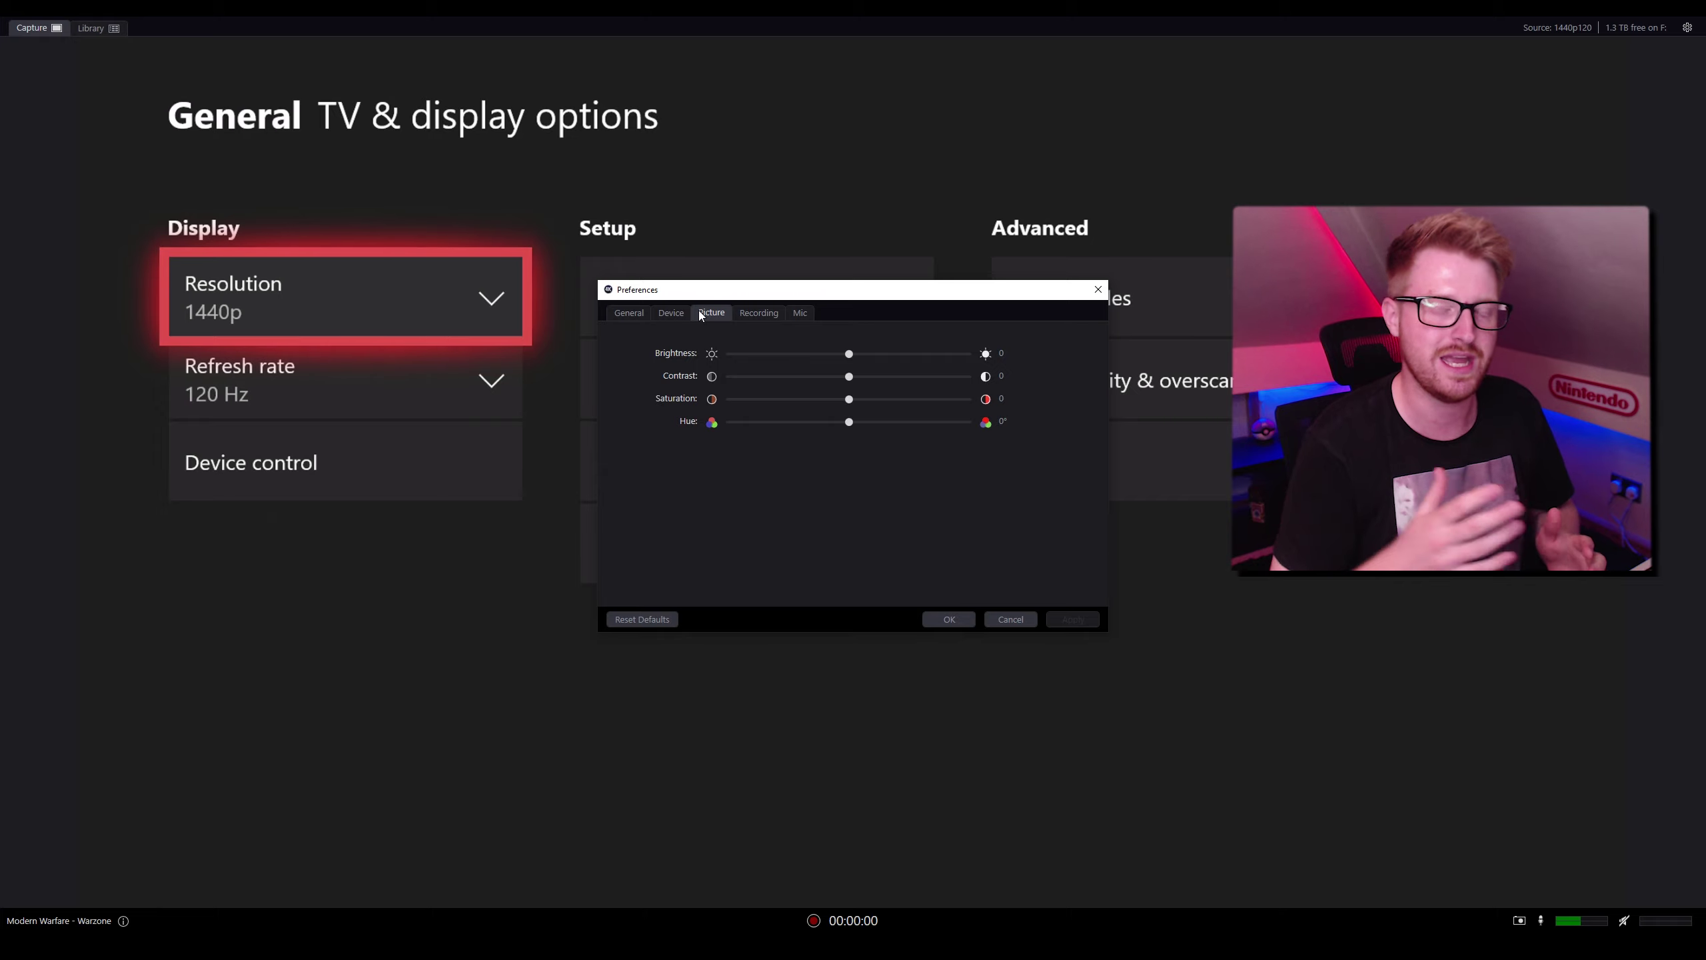
# Keep the Automatic NVIDIA GeForce RTX 2060 encoder and the 1440p60 recording format.
pyautogui.click(752, 318)
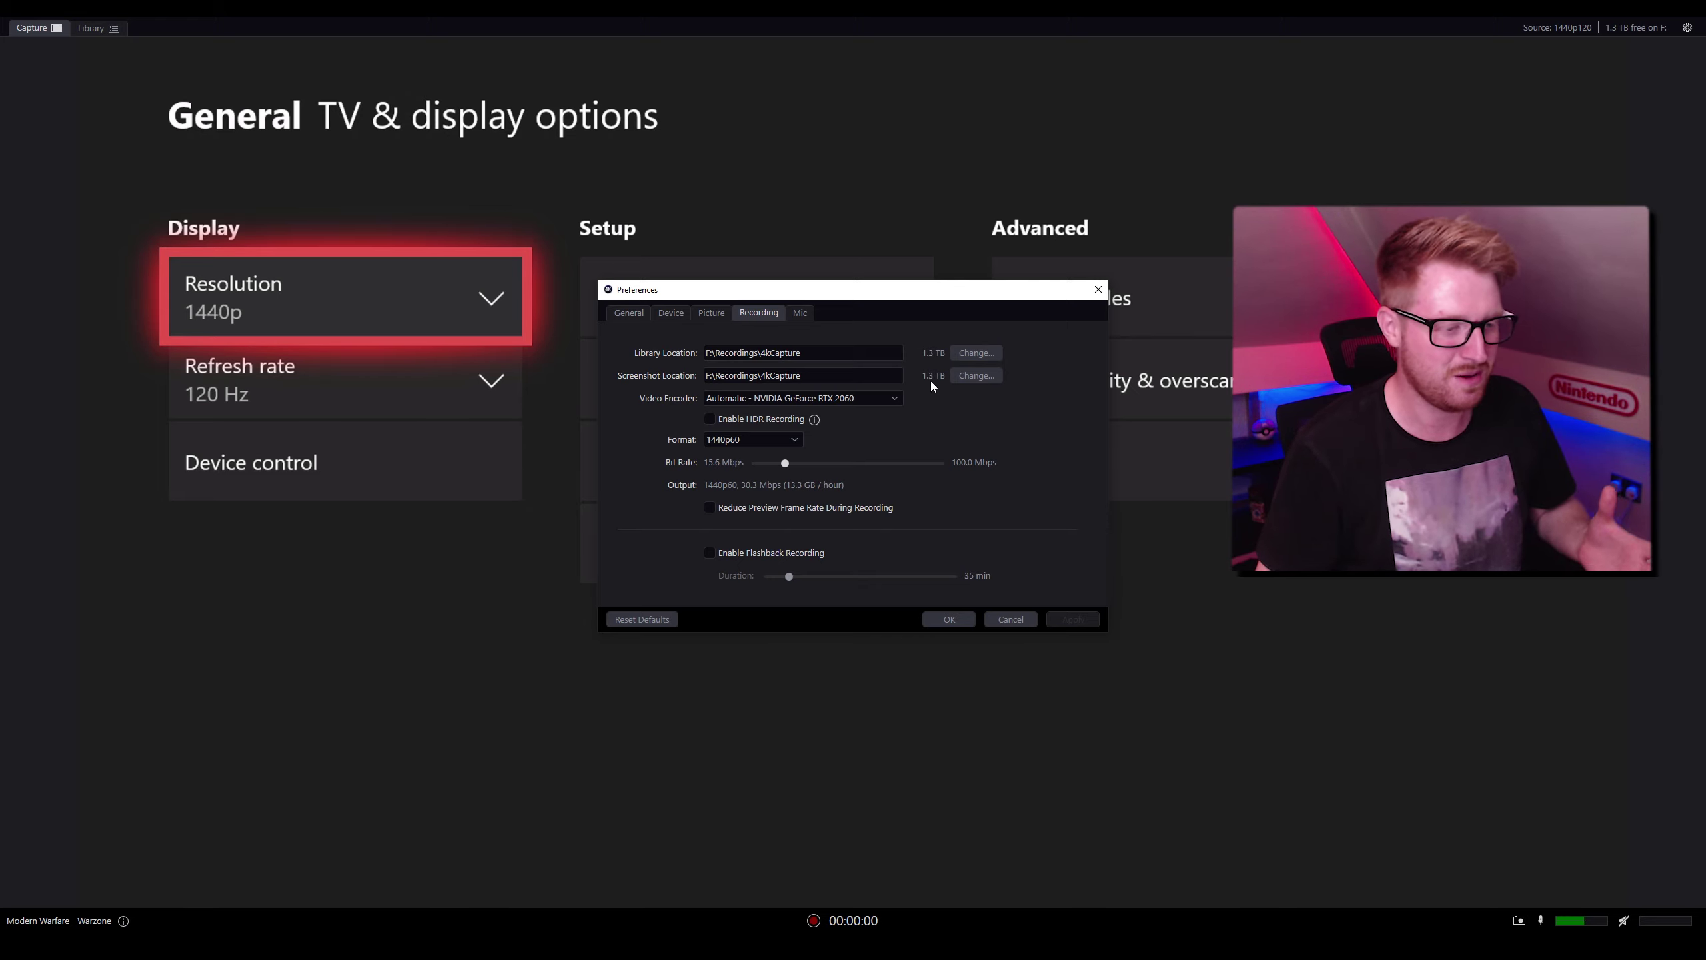
pyautogui.click(837, 403)
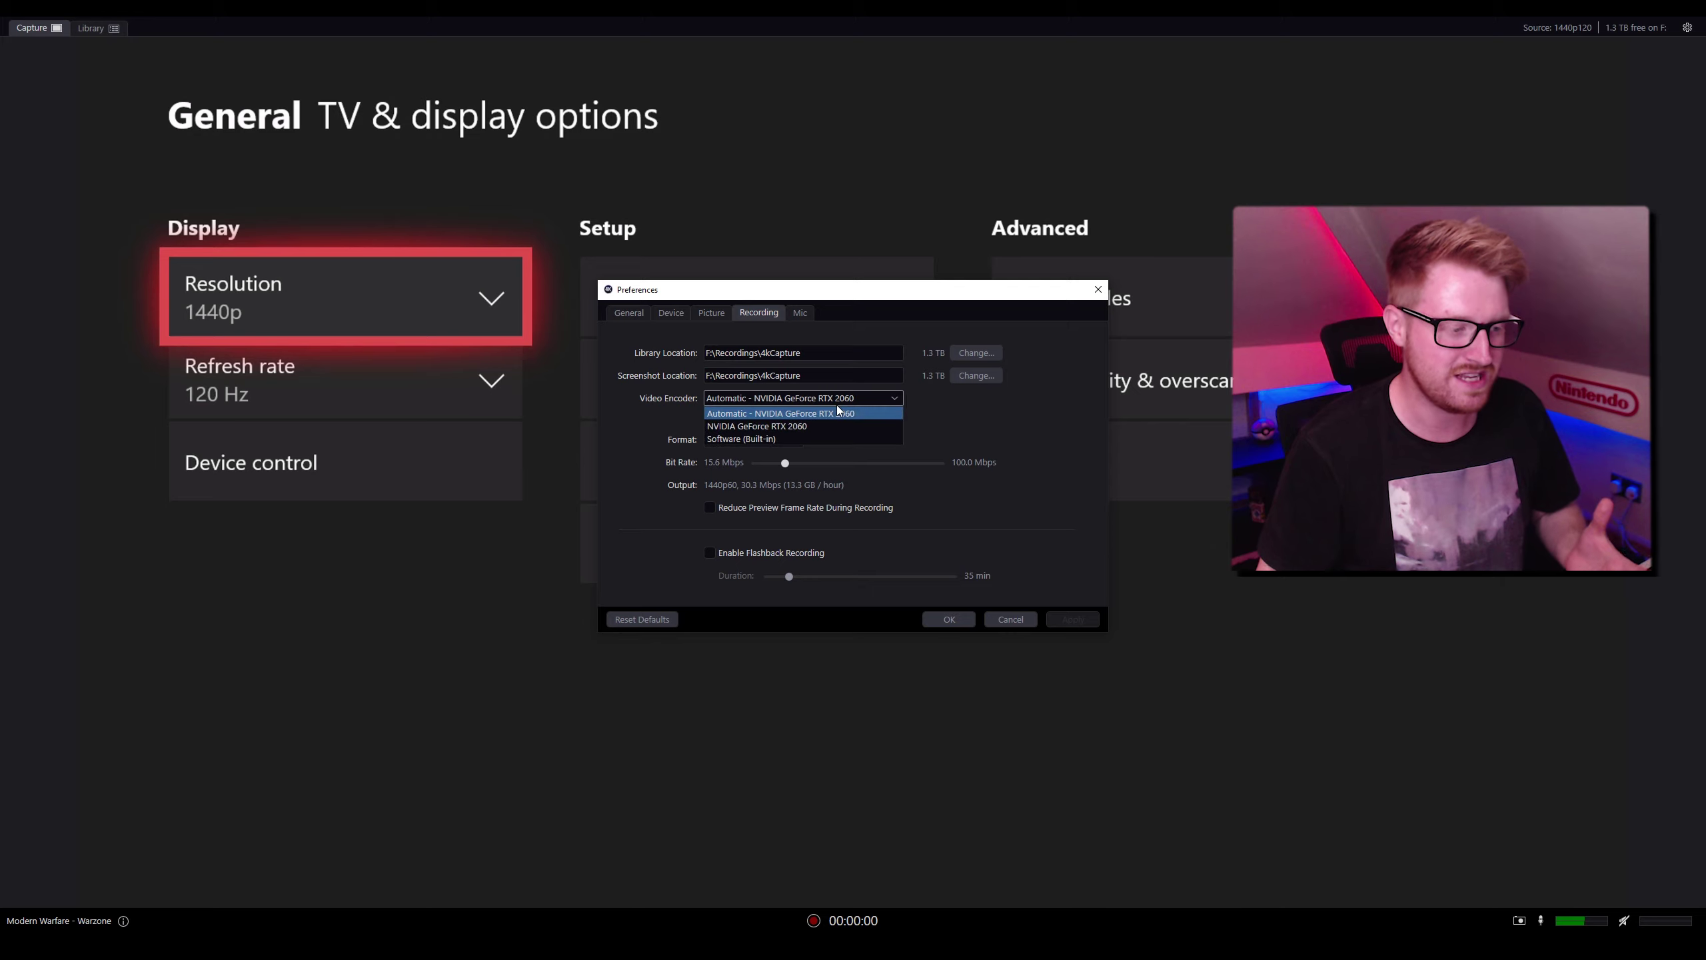
pyautogui.click(836, 413)
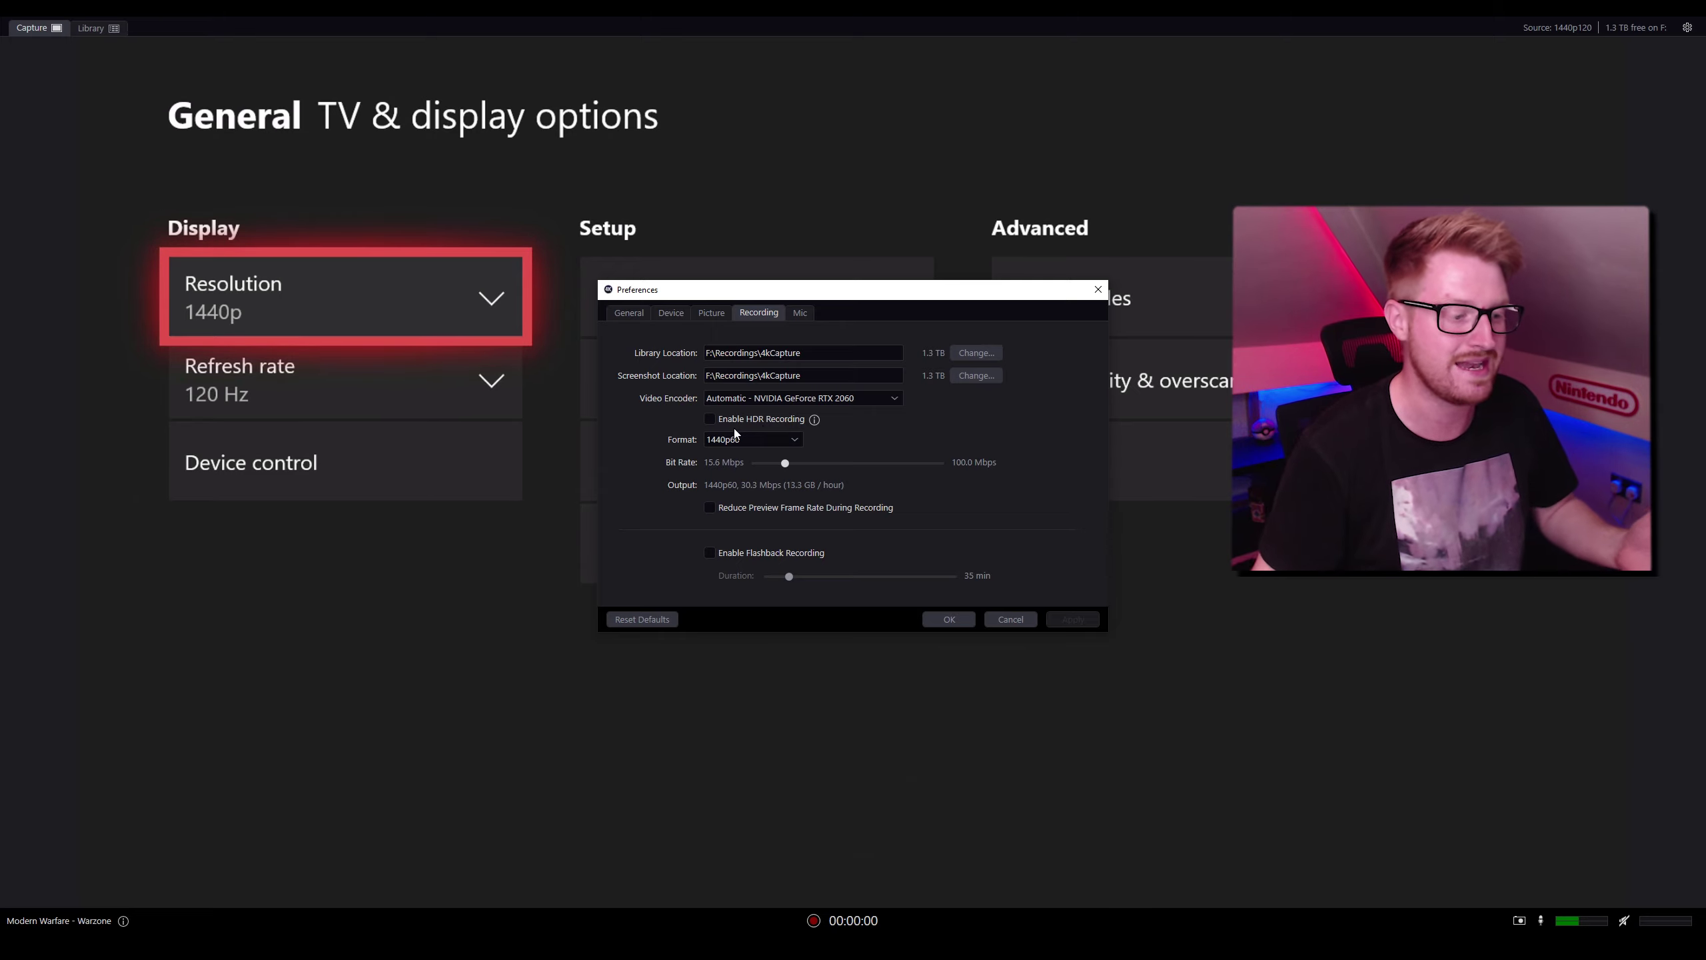
pyautogui.moveTo(743, 420)
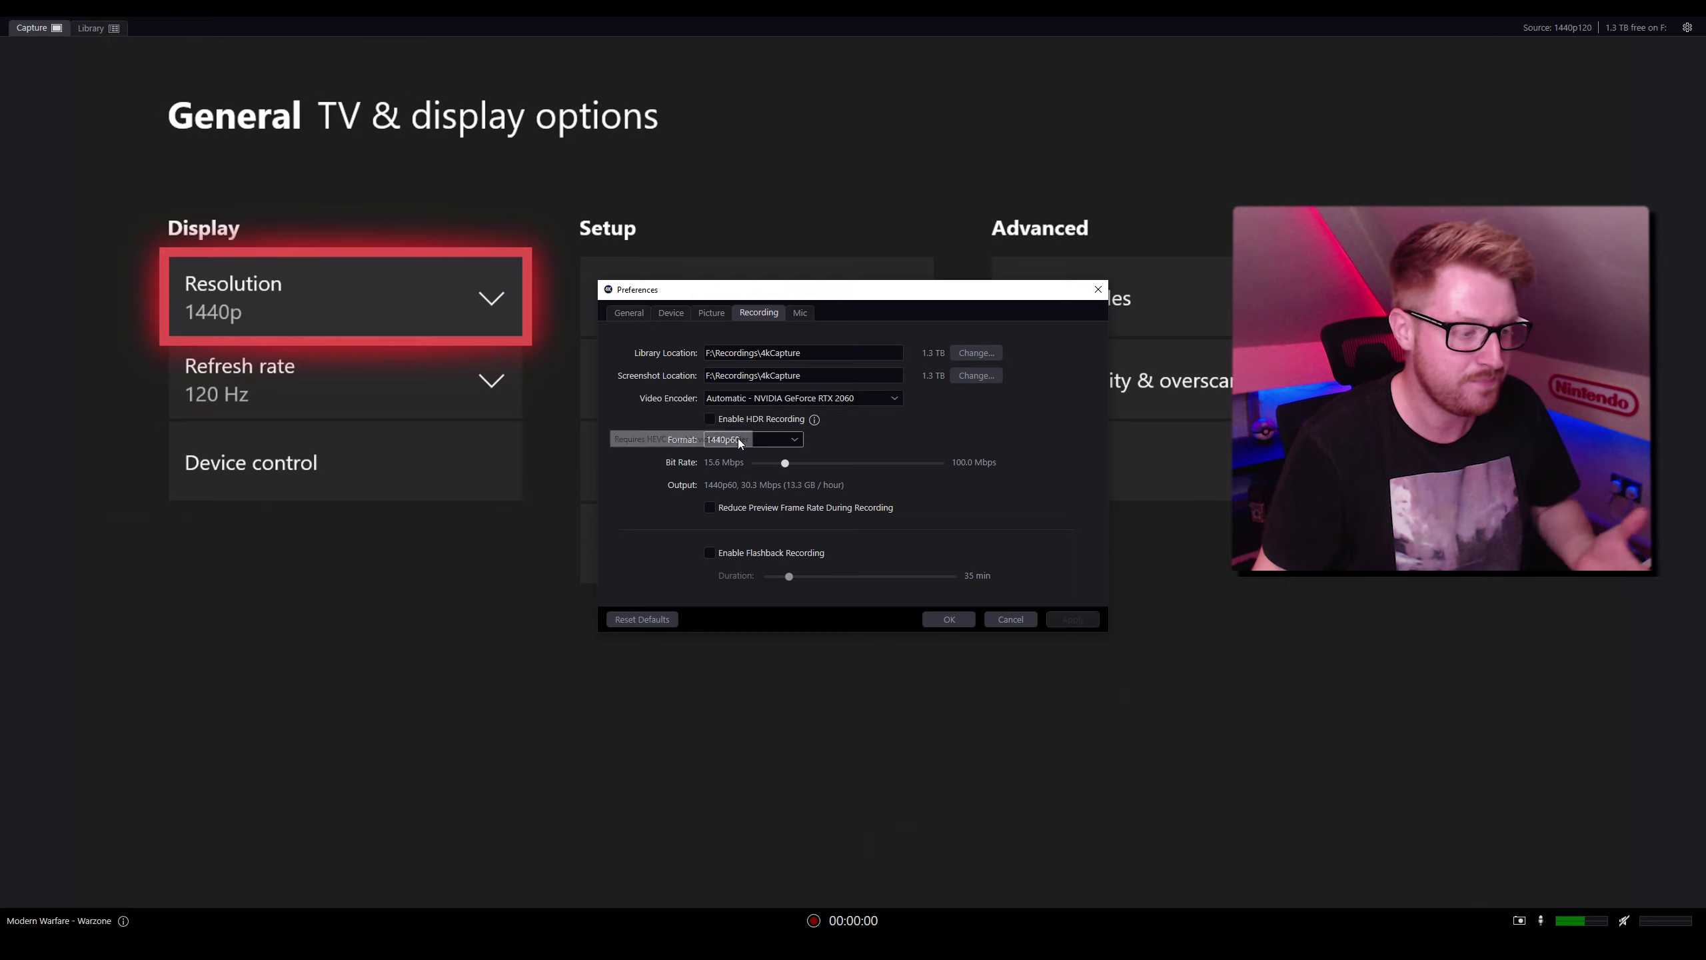
pyautogui.click(741, 442)
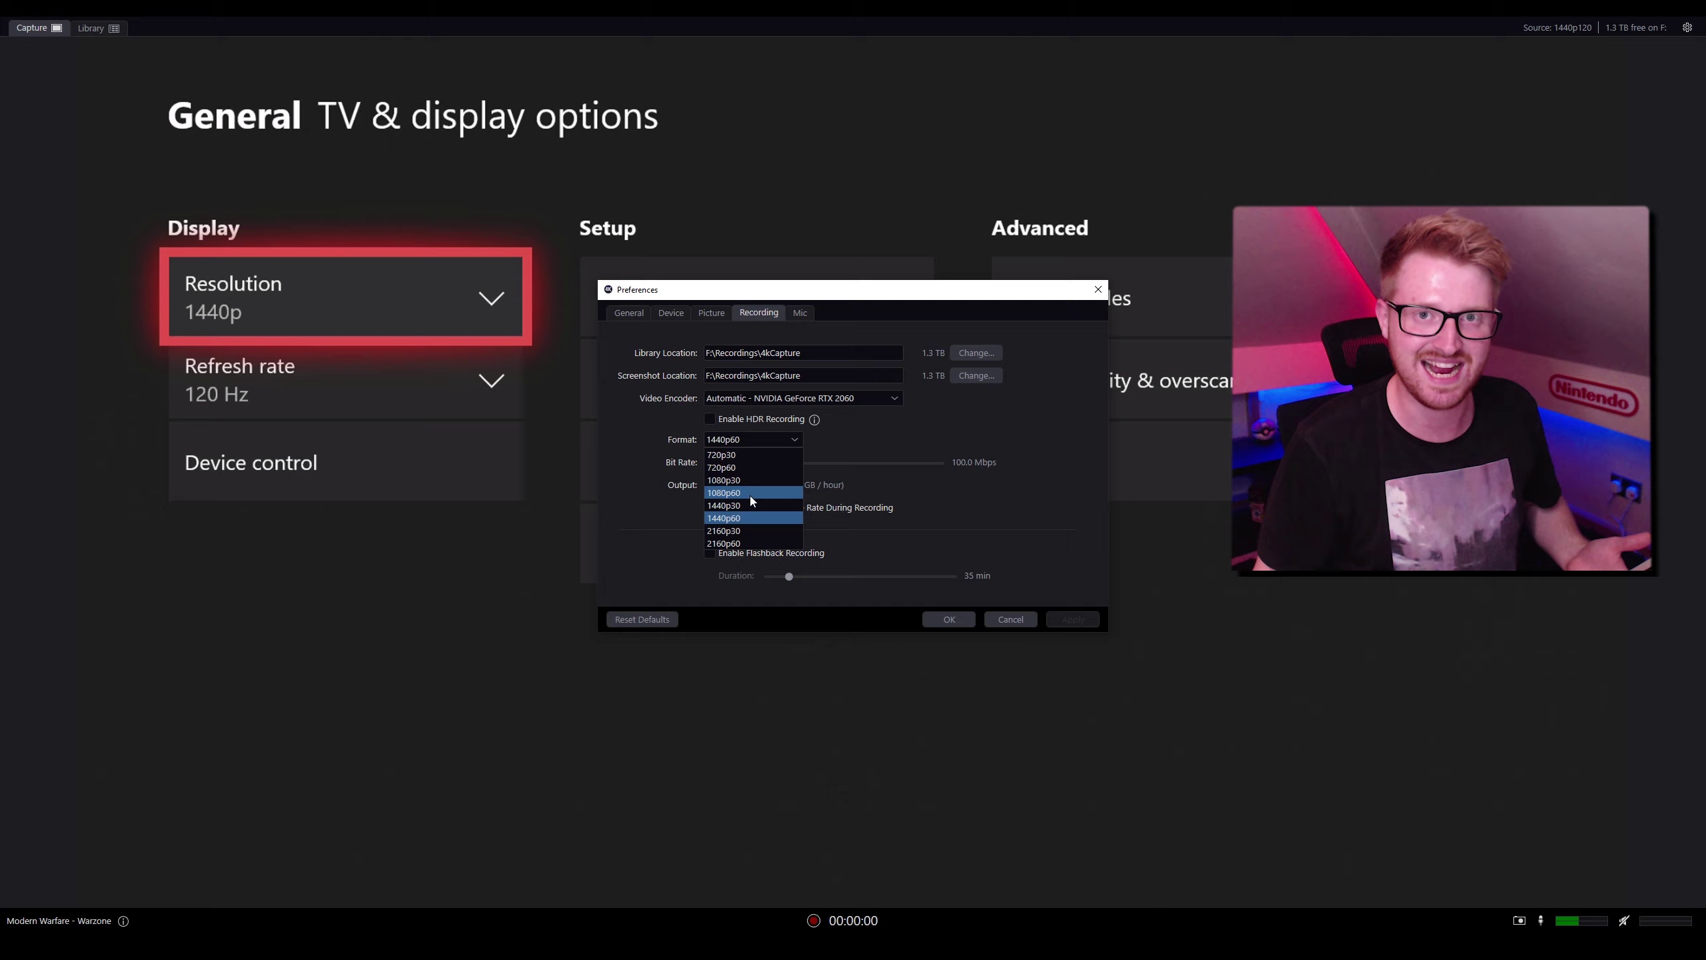
pyautogui.press('Escape')
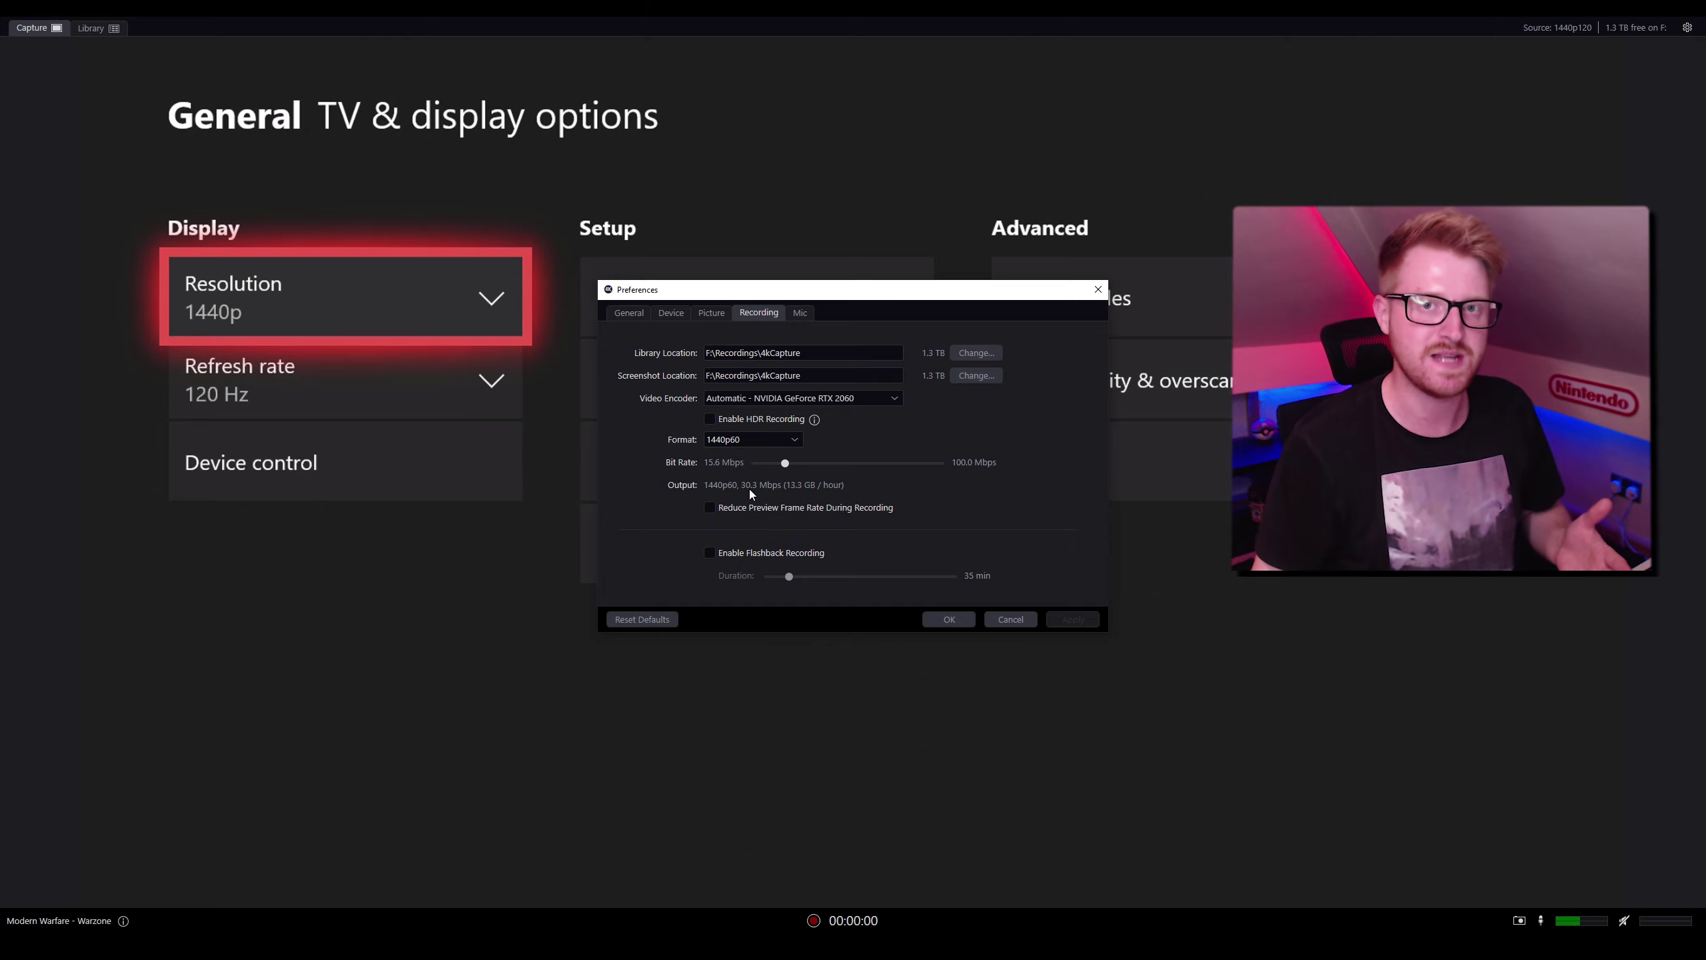
pyautogui.moveTo(147, 951)
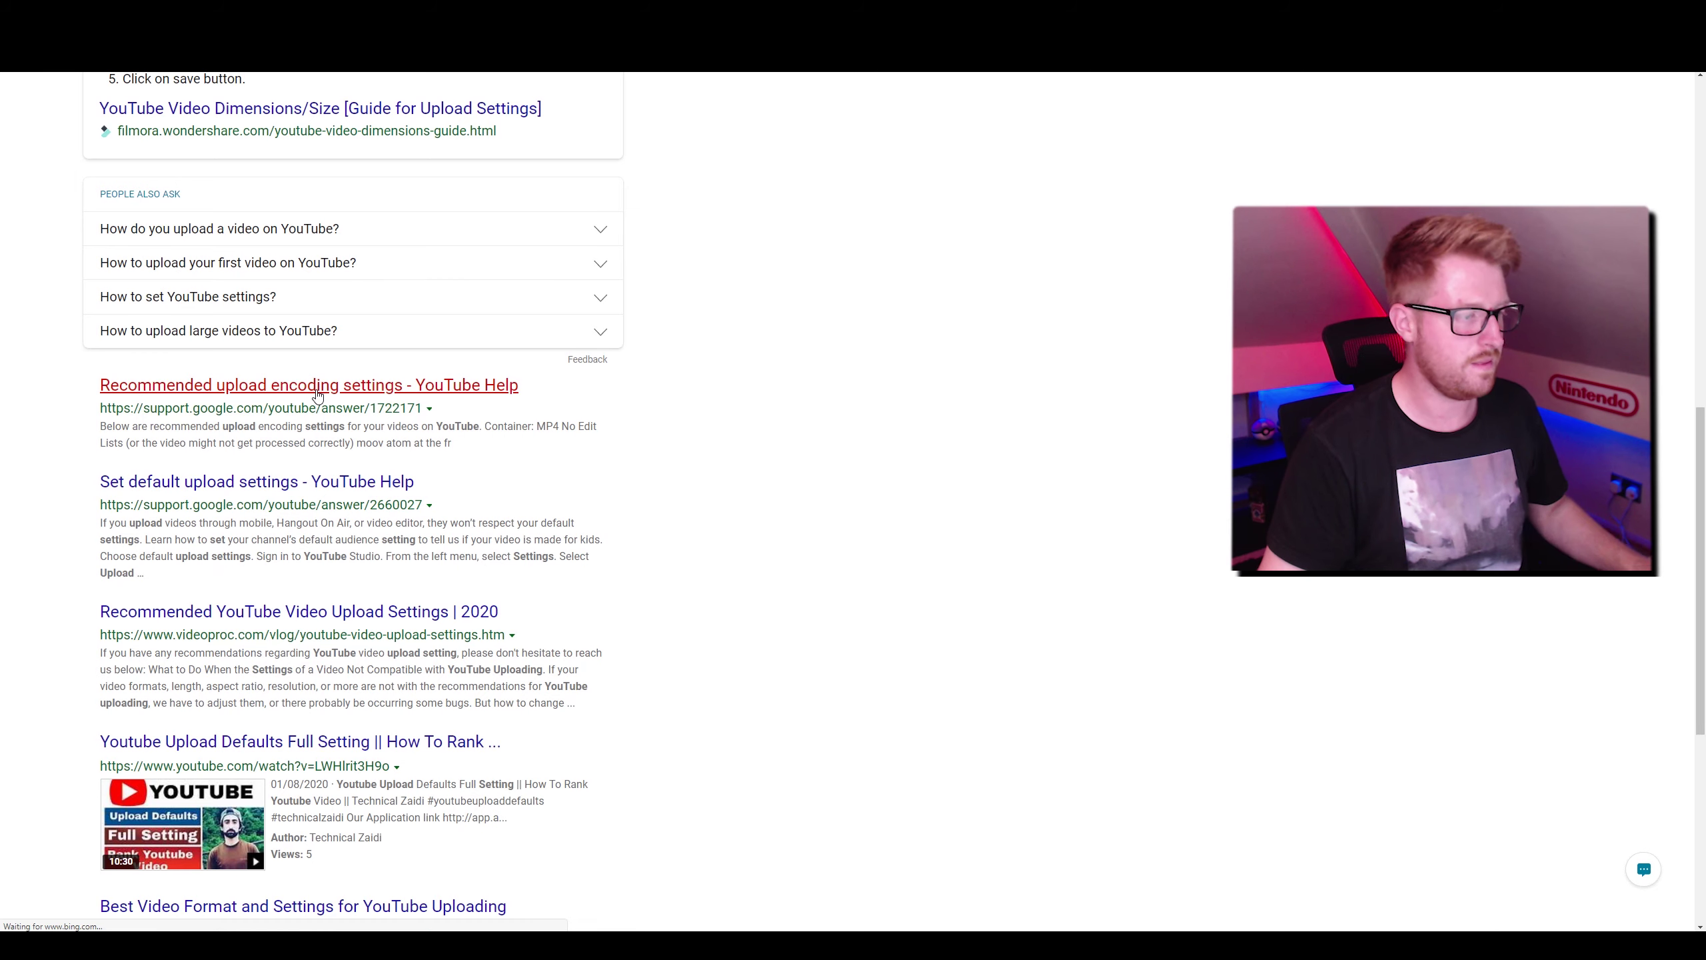
# Open YouTube's recommended upload encoding settings article and expand its Bitrate tables.
pyautogui.click(312, 391)
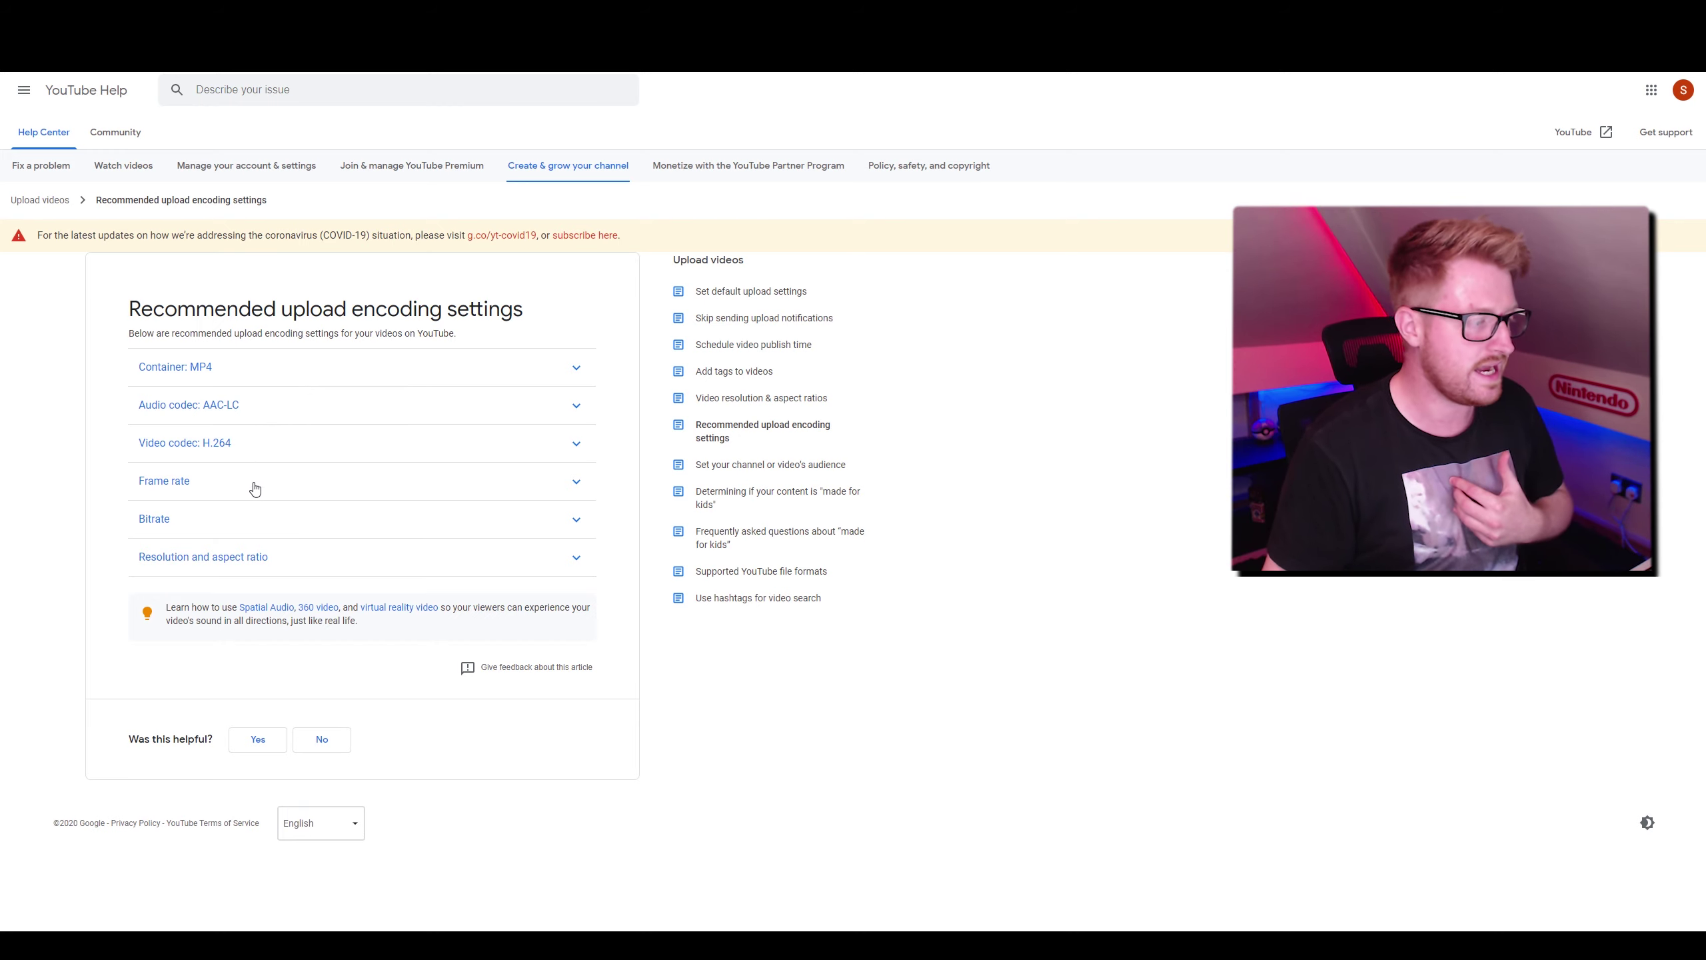
pyautogui.click(243, 515)
pyautogui.scroll(-3, 403, 436)
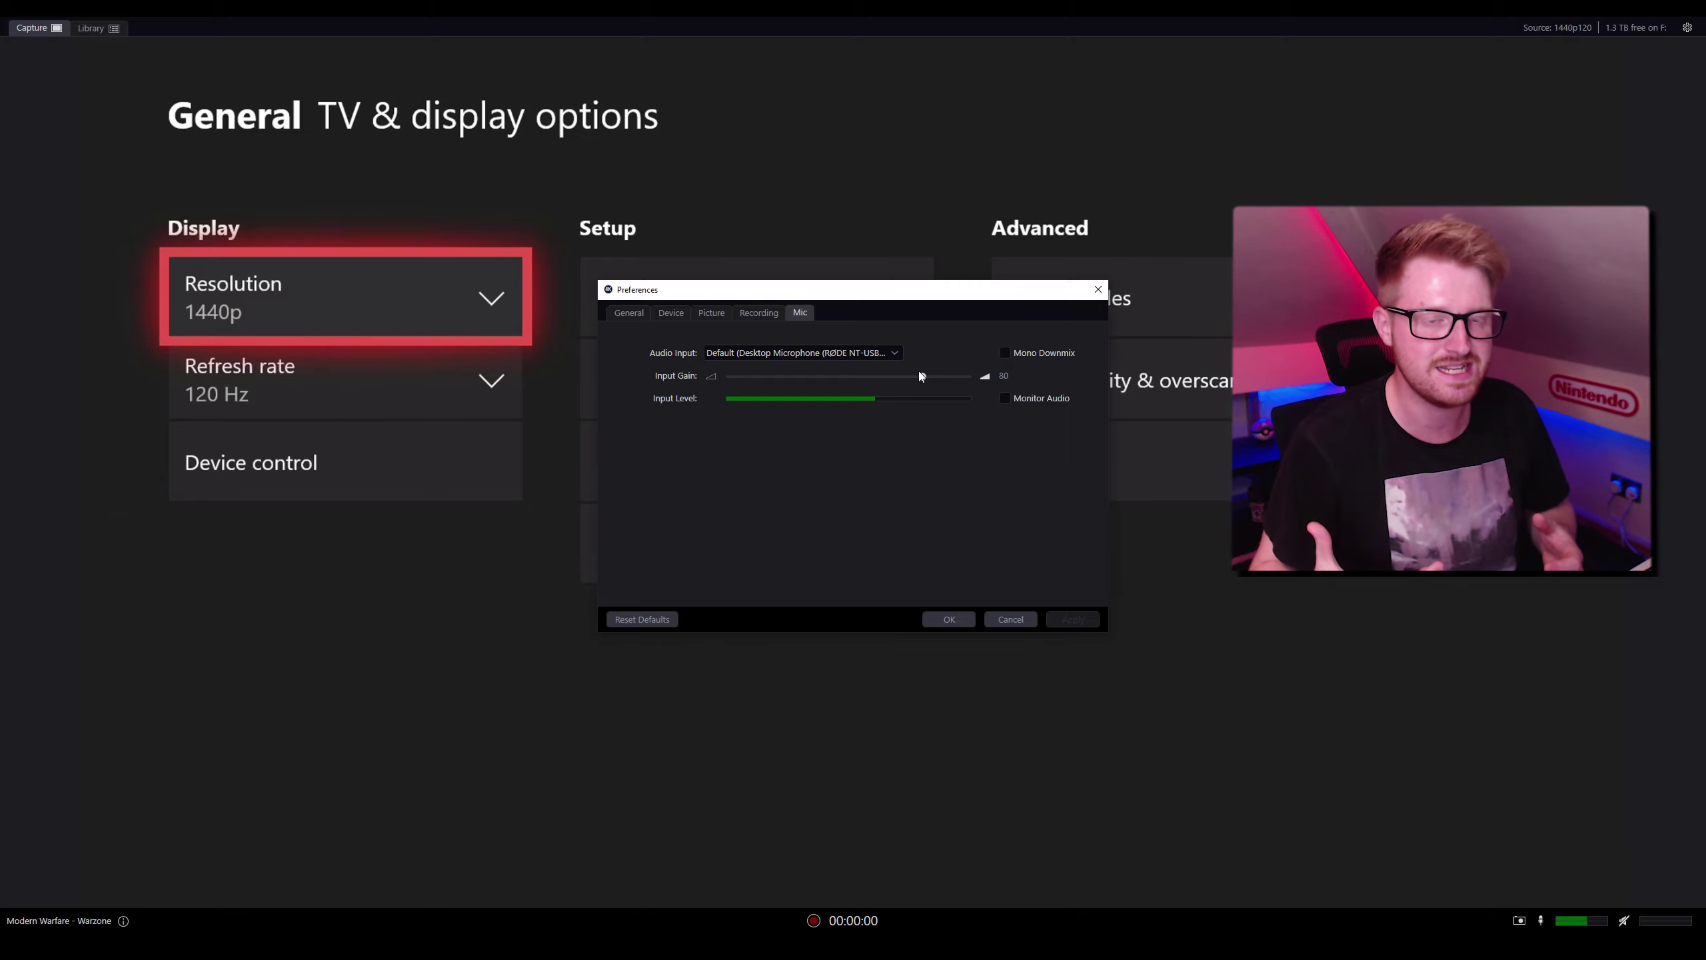
# Close the capture Preferences with OK, leaving the console screen visible.
pyautogui.click(947, 617)
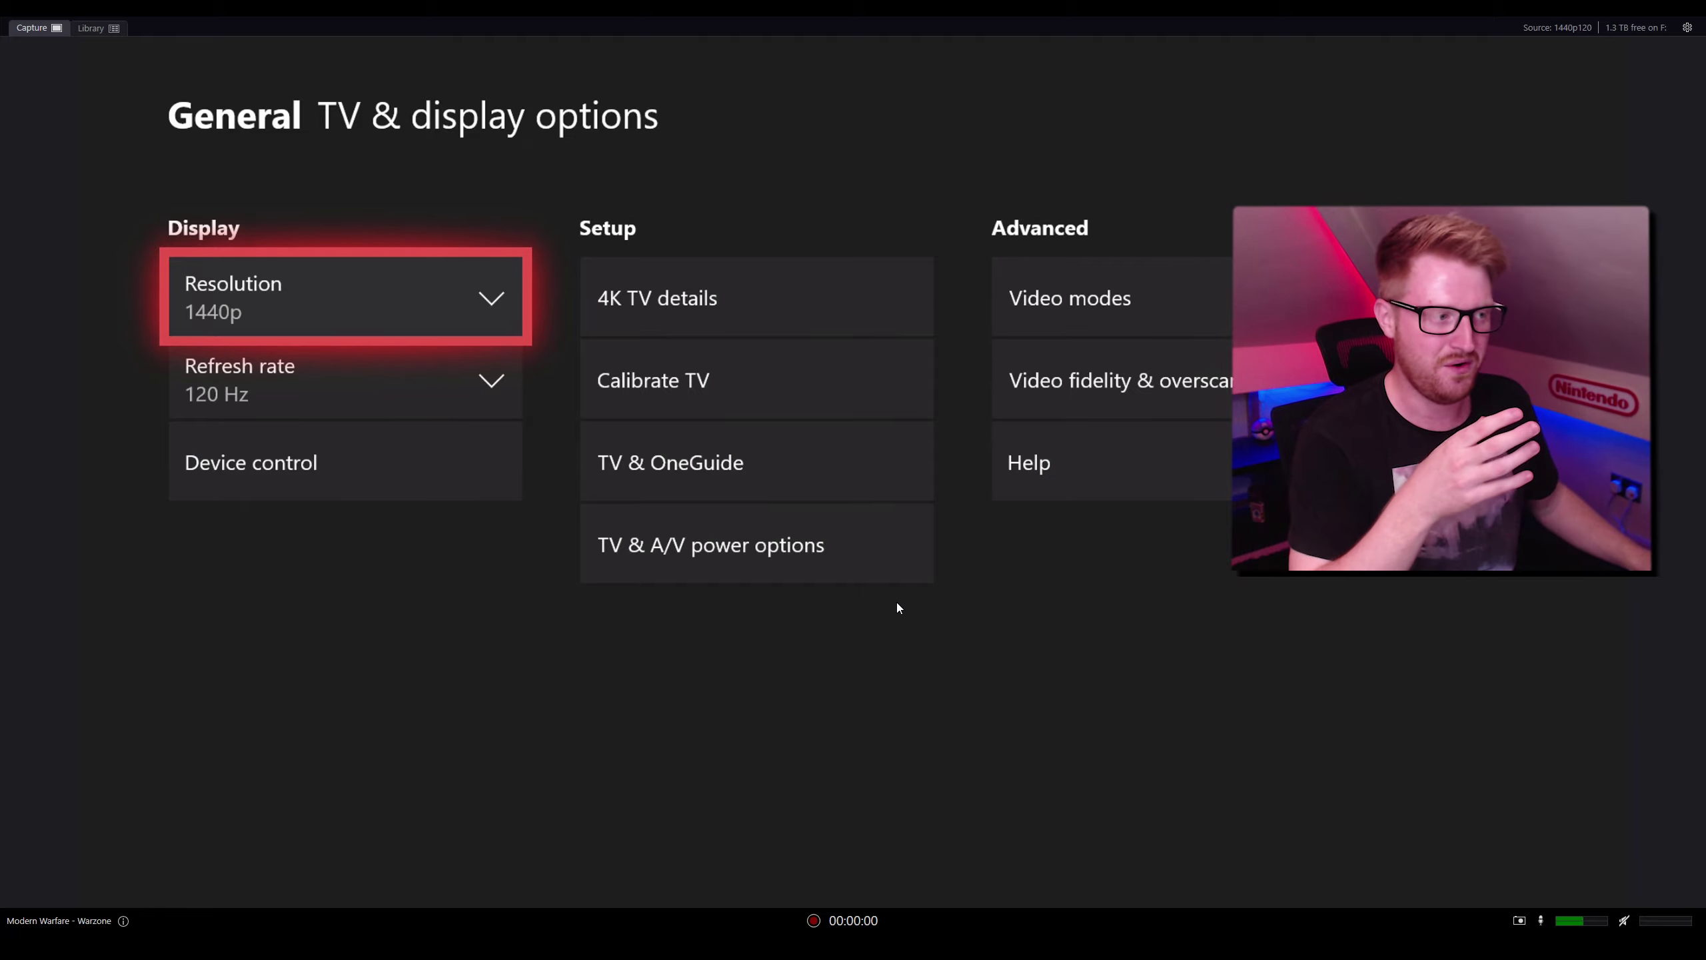
# Check and save the 1440p 60 FPS video capture settings in the GeForce Experience overlay.
pyautogui.hotkey('alt', 'z')
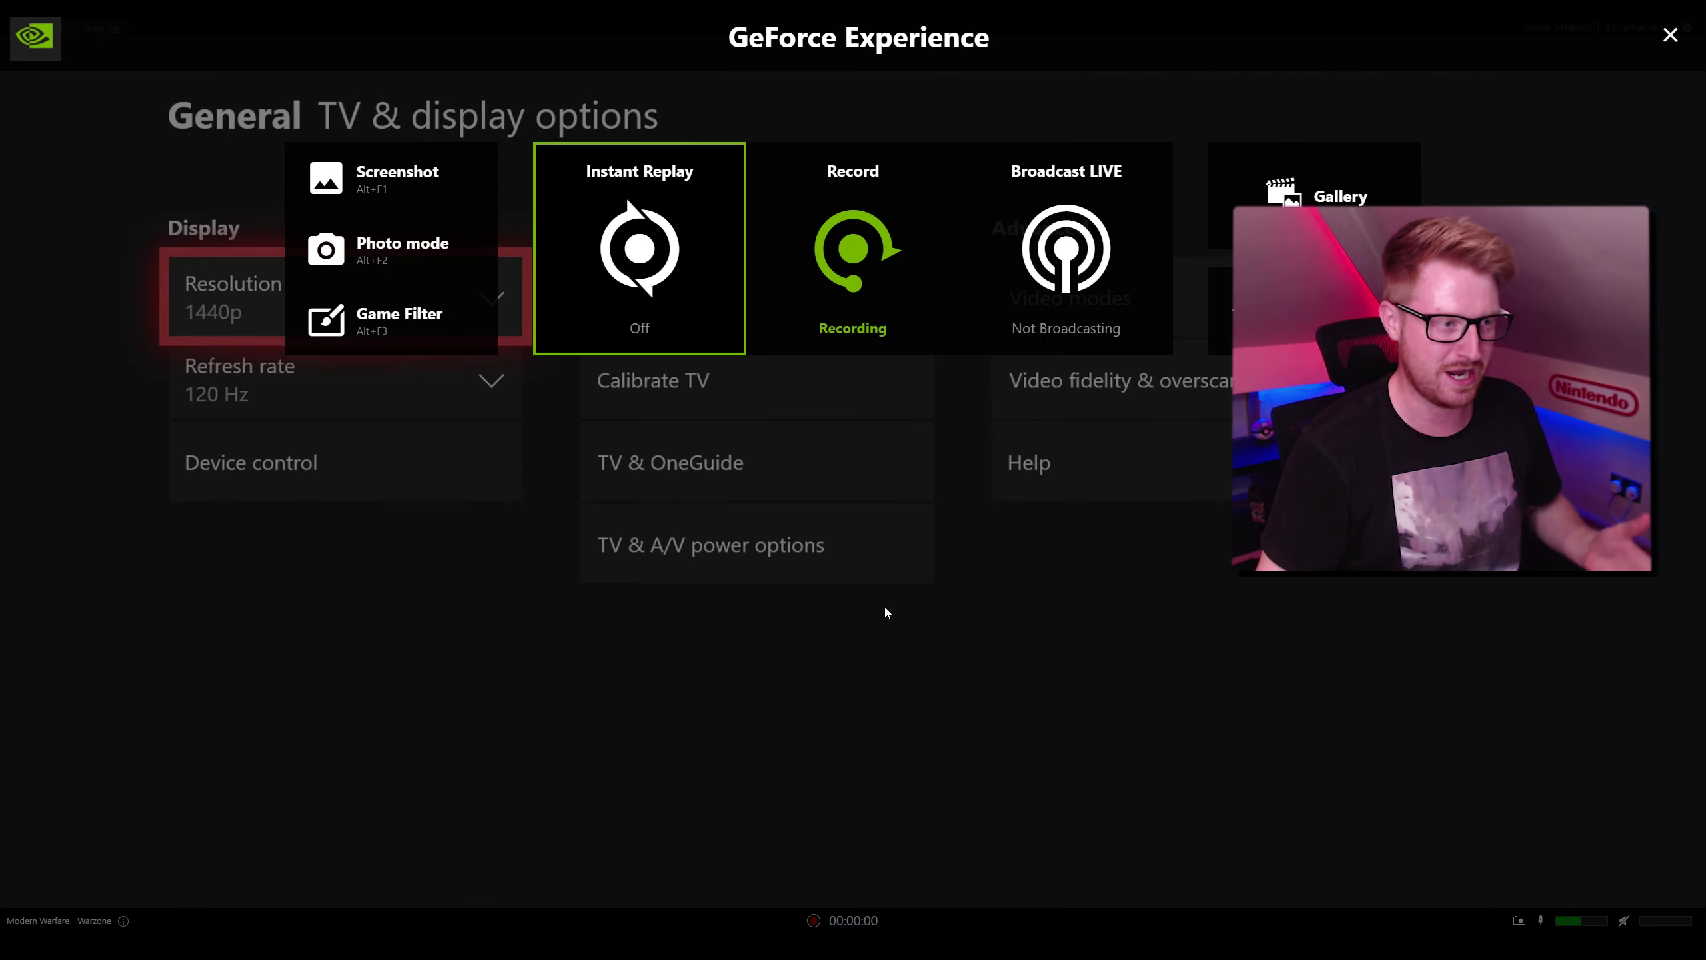
pyautogui.click(850, 344)
pyautogui.click(871, 461)
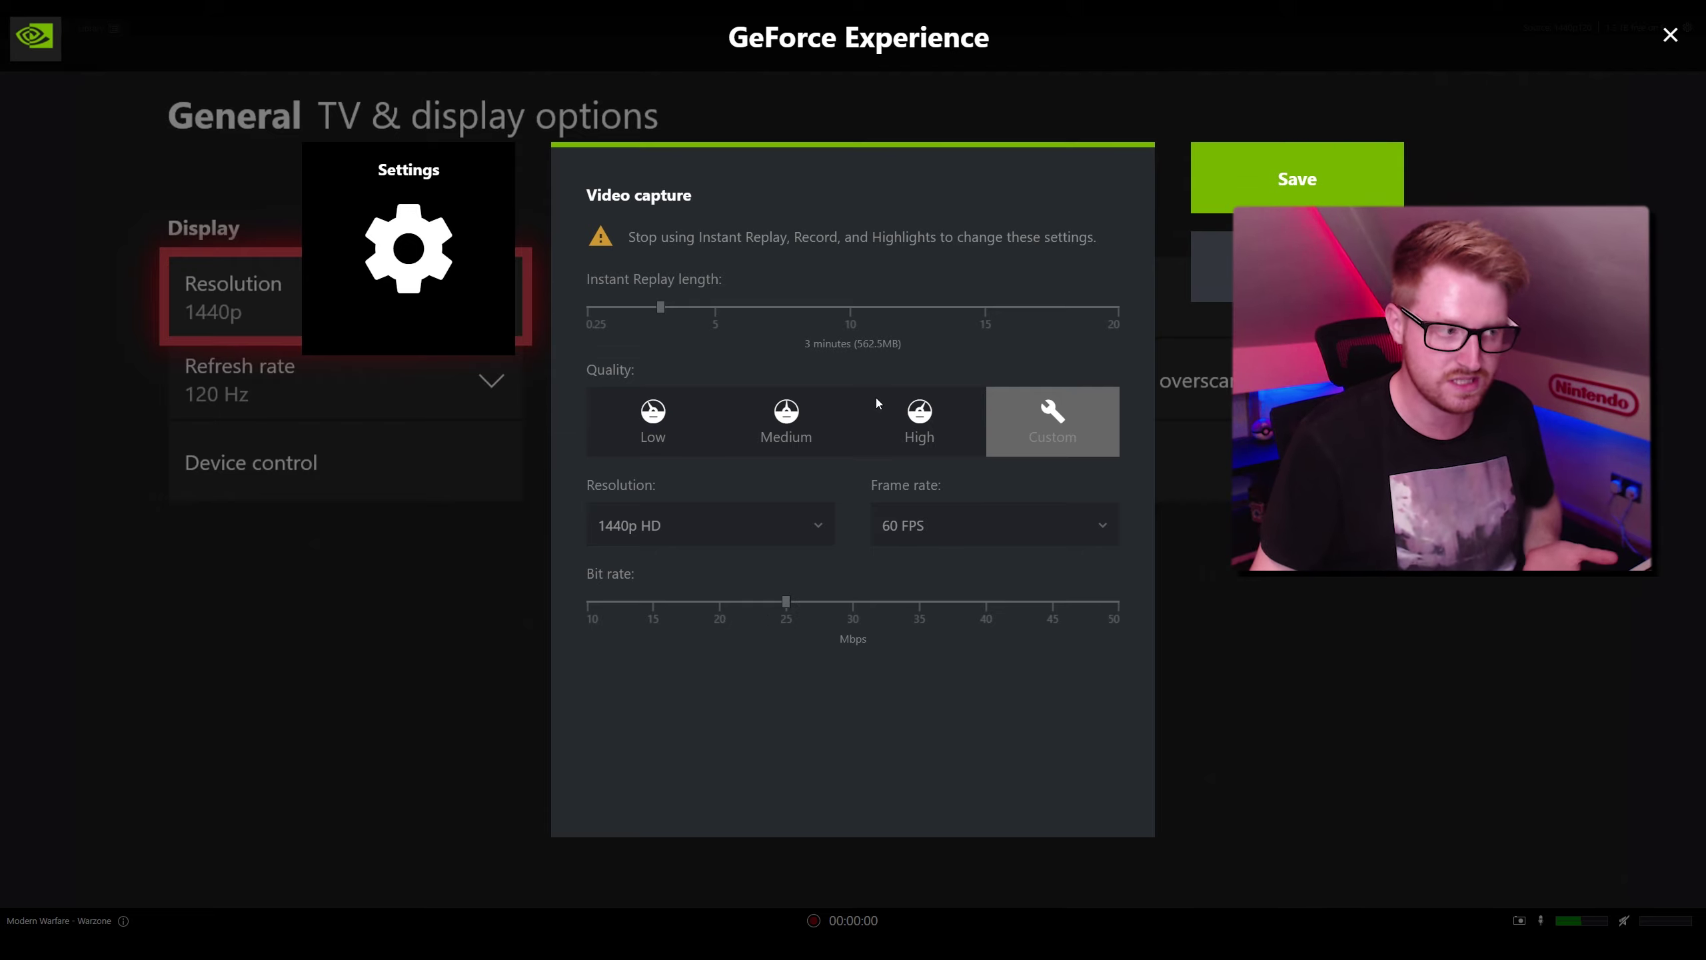
pyautogui.click(1313, 199)
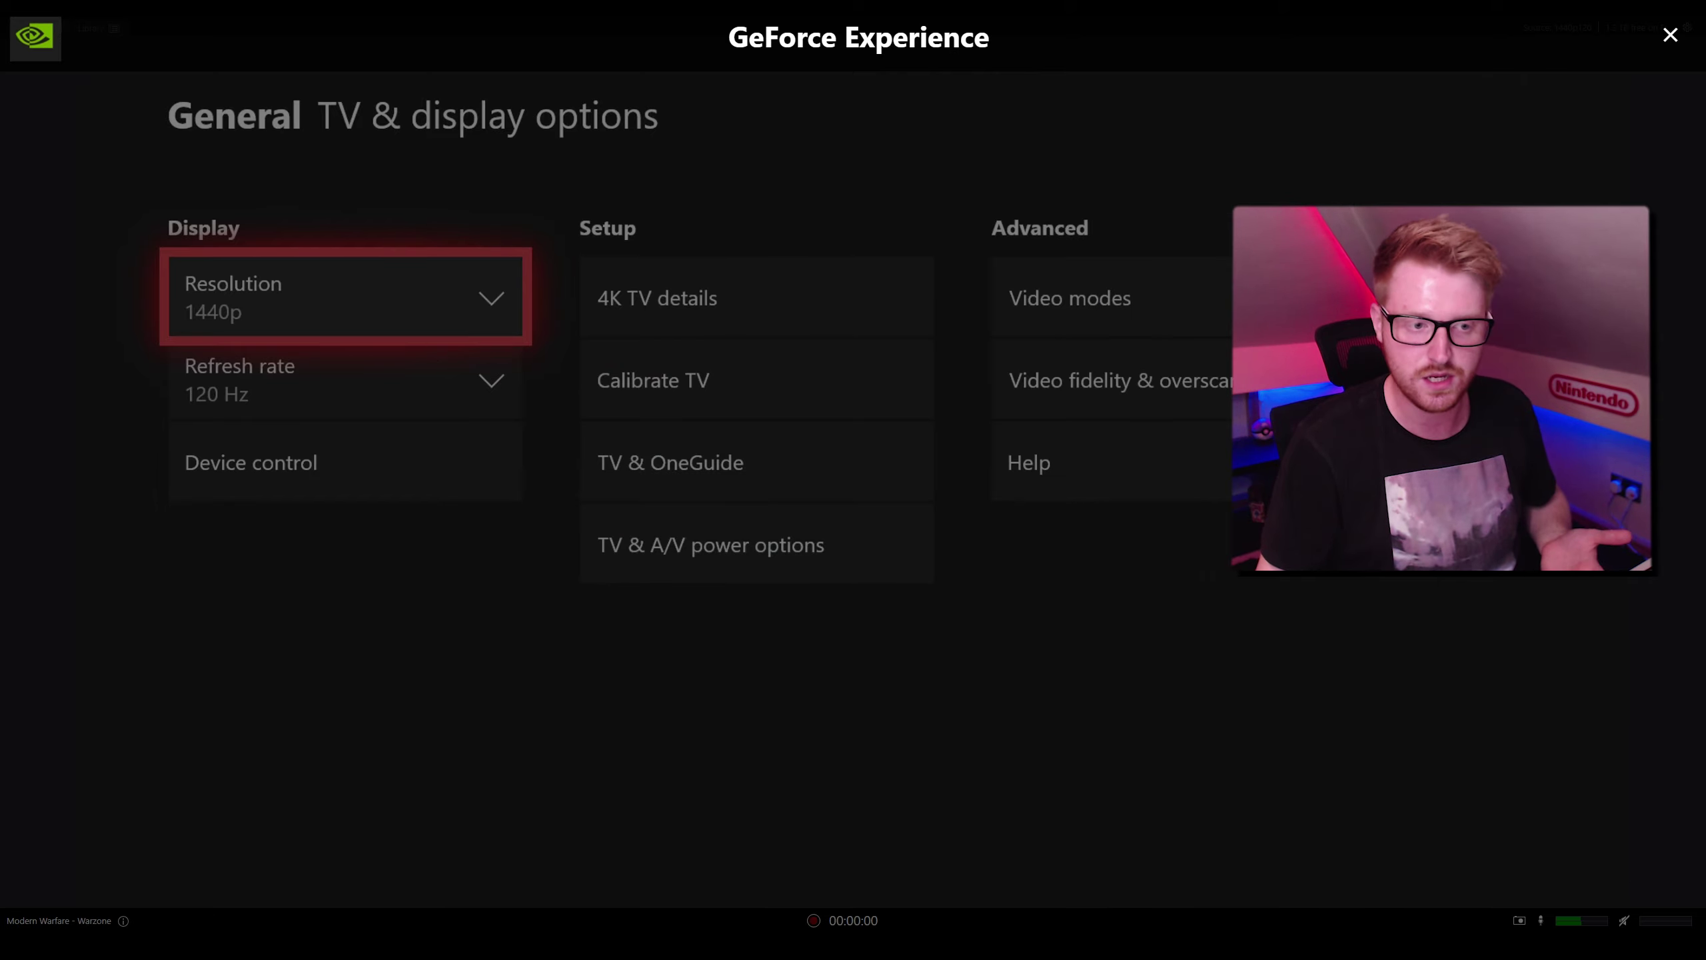
# Review the Recordings folder and Audio level settings, then close the overlay settings.
pyautogui.scroll(-3, 777, 431)
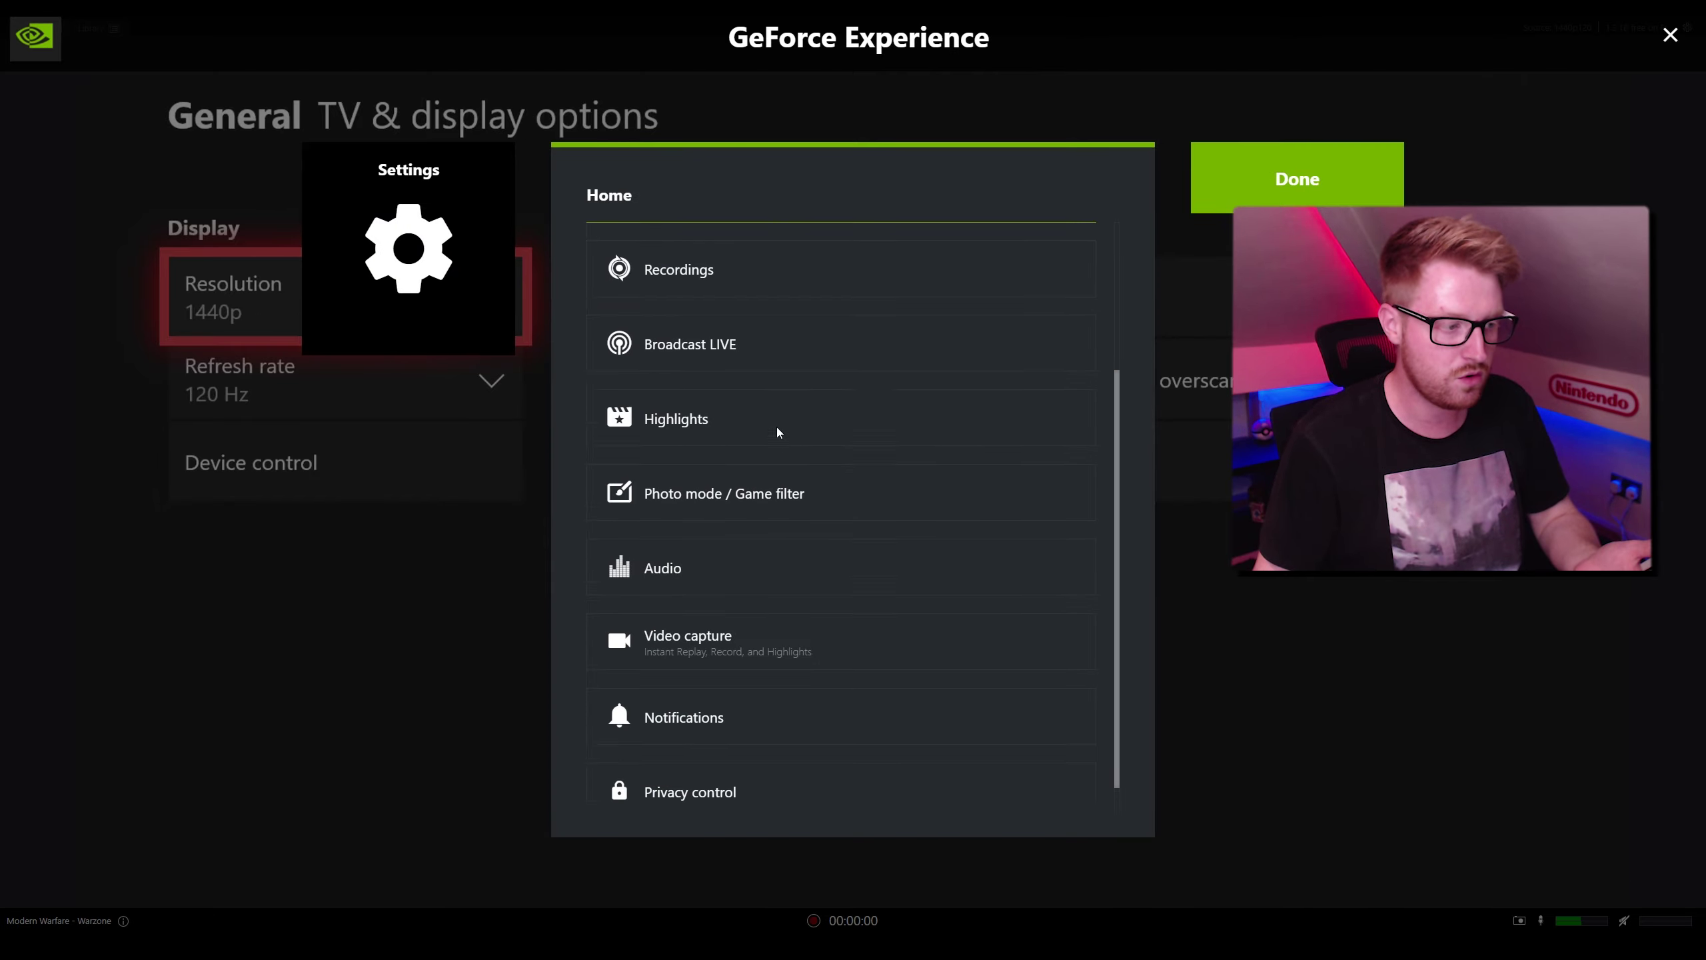
pyautogui.click(759, 268)
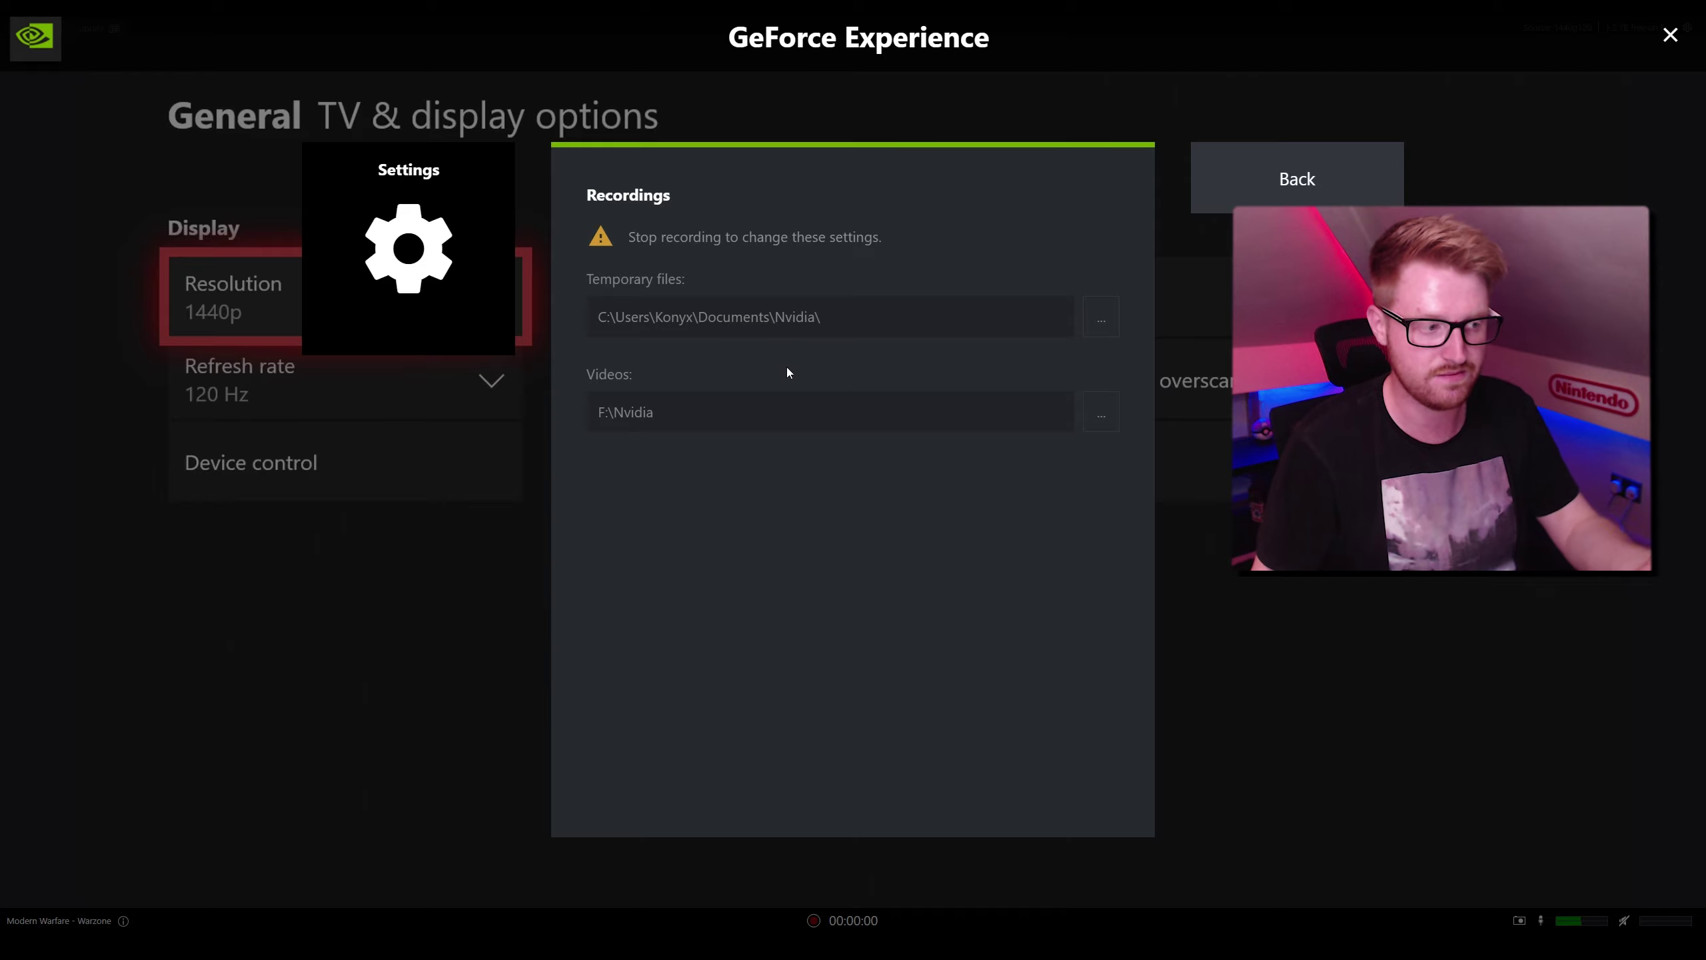
pyautogui.click(1209, 198)
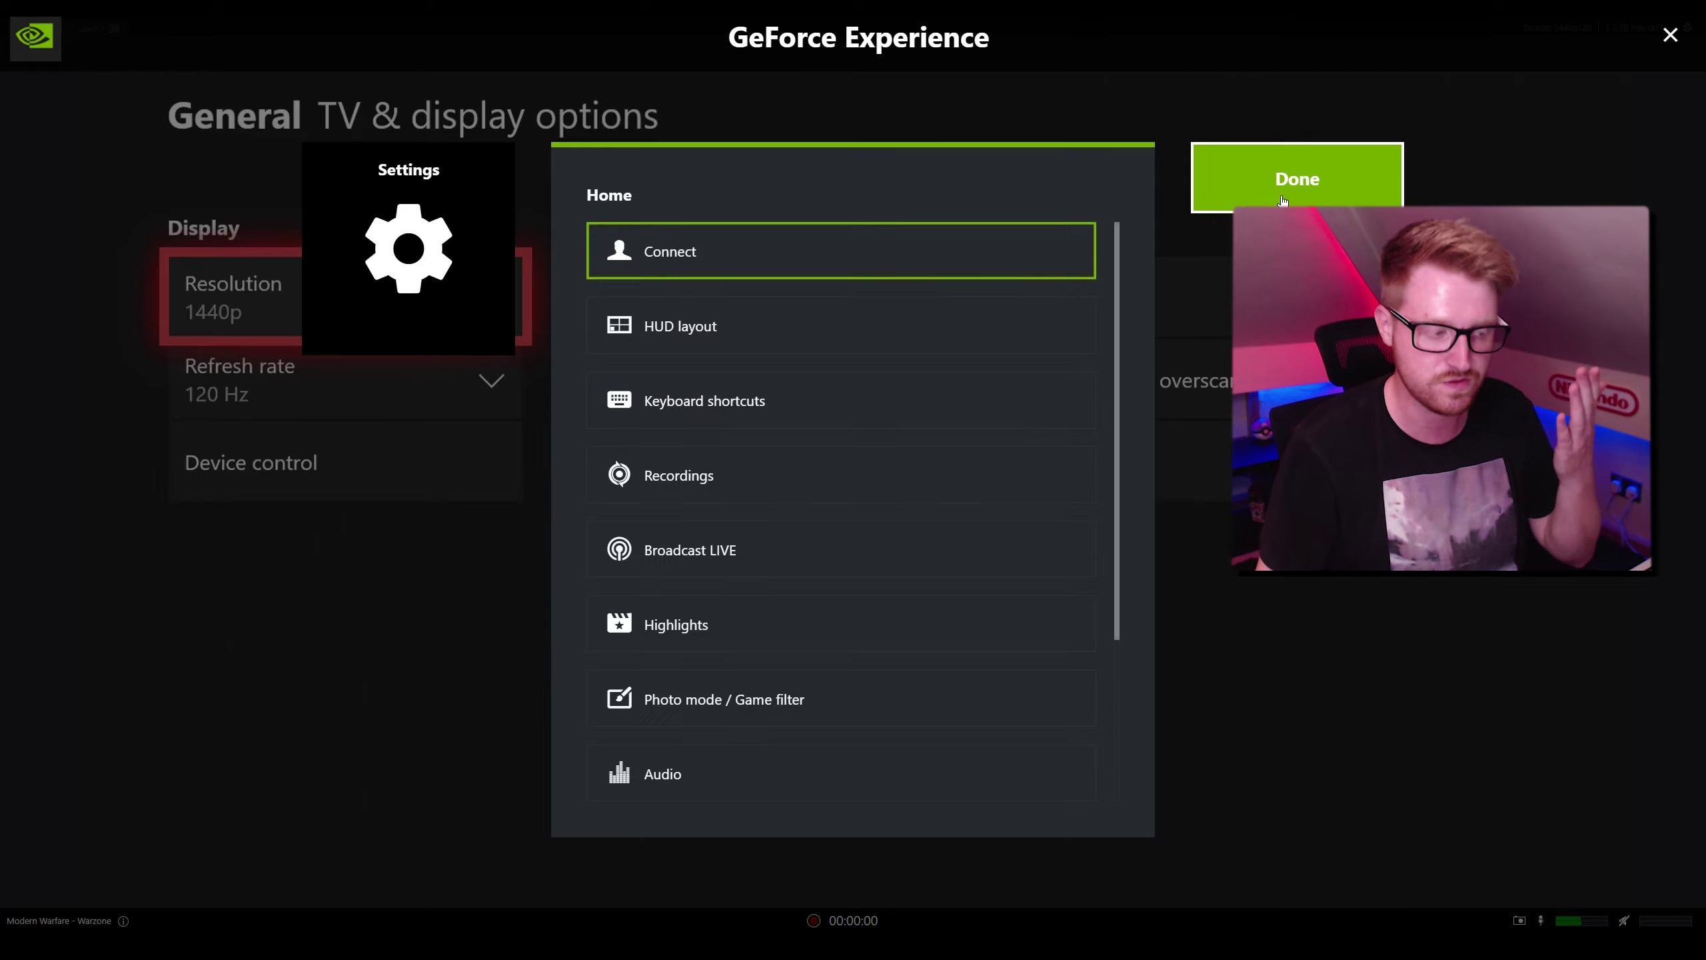
pyautogui.scroll(-3, 869, 538)
pyautogui.click(829, 570)
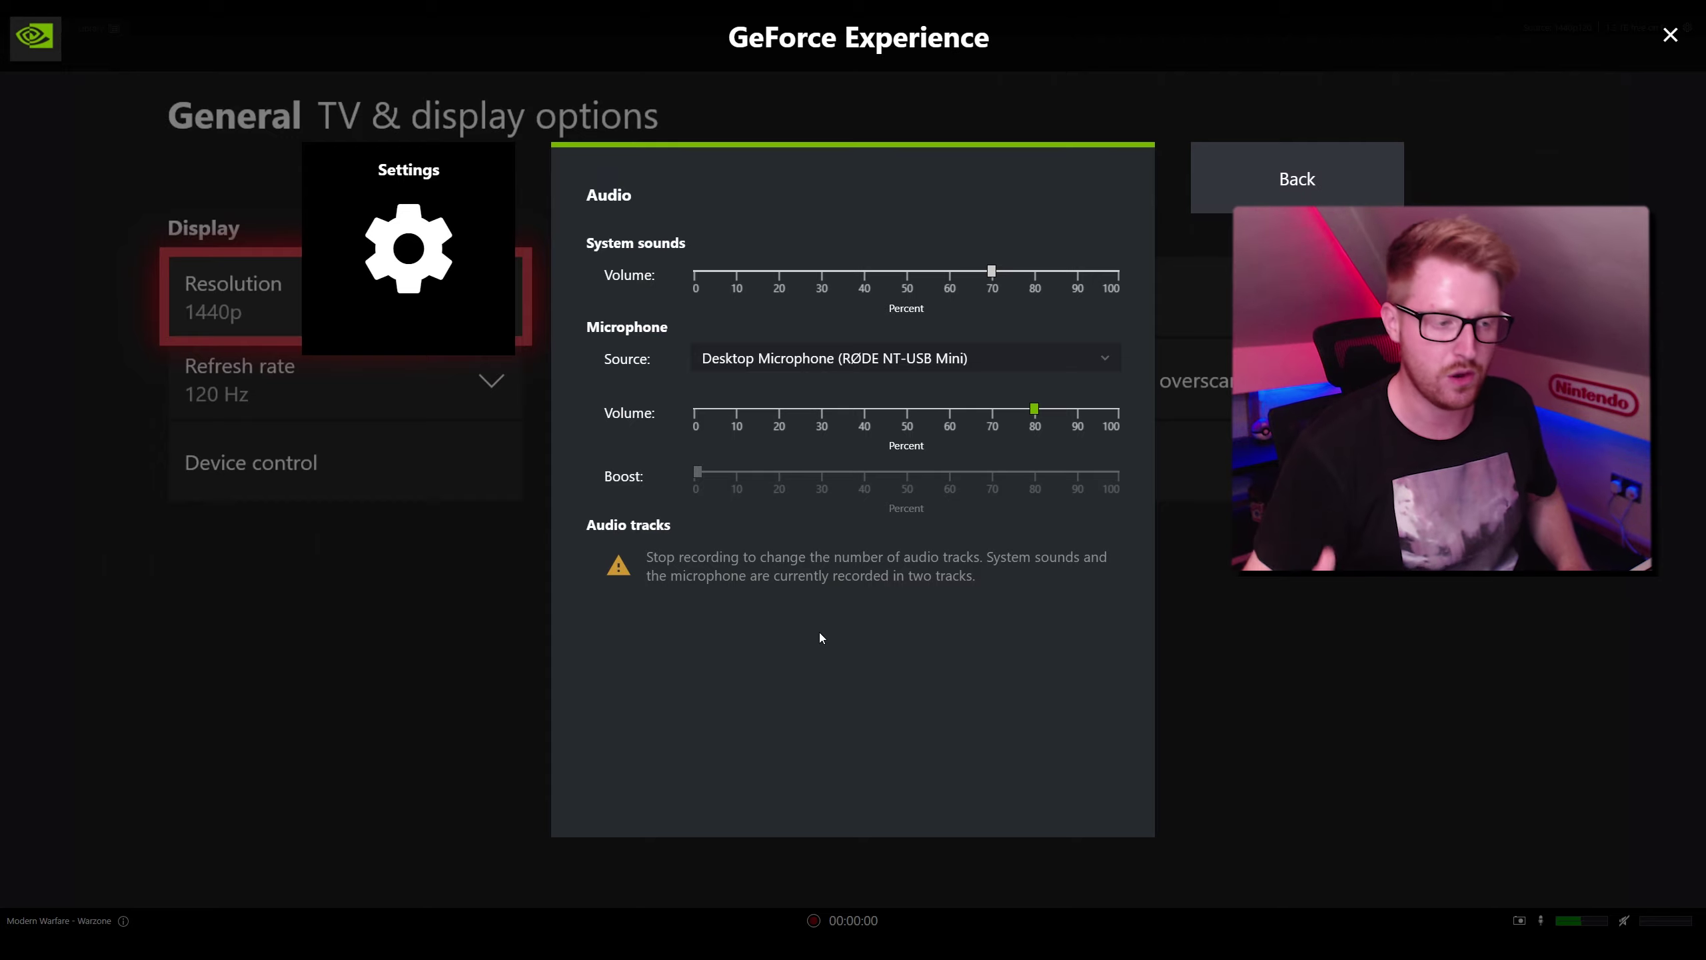
pyautogui.press('Tab')
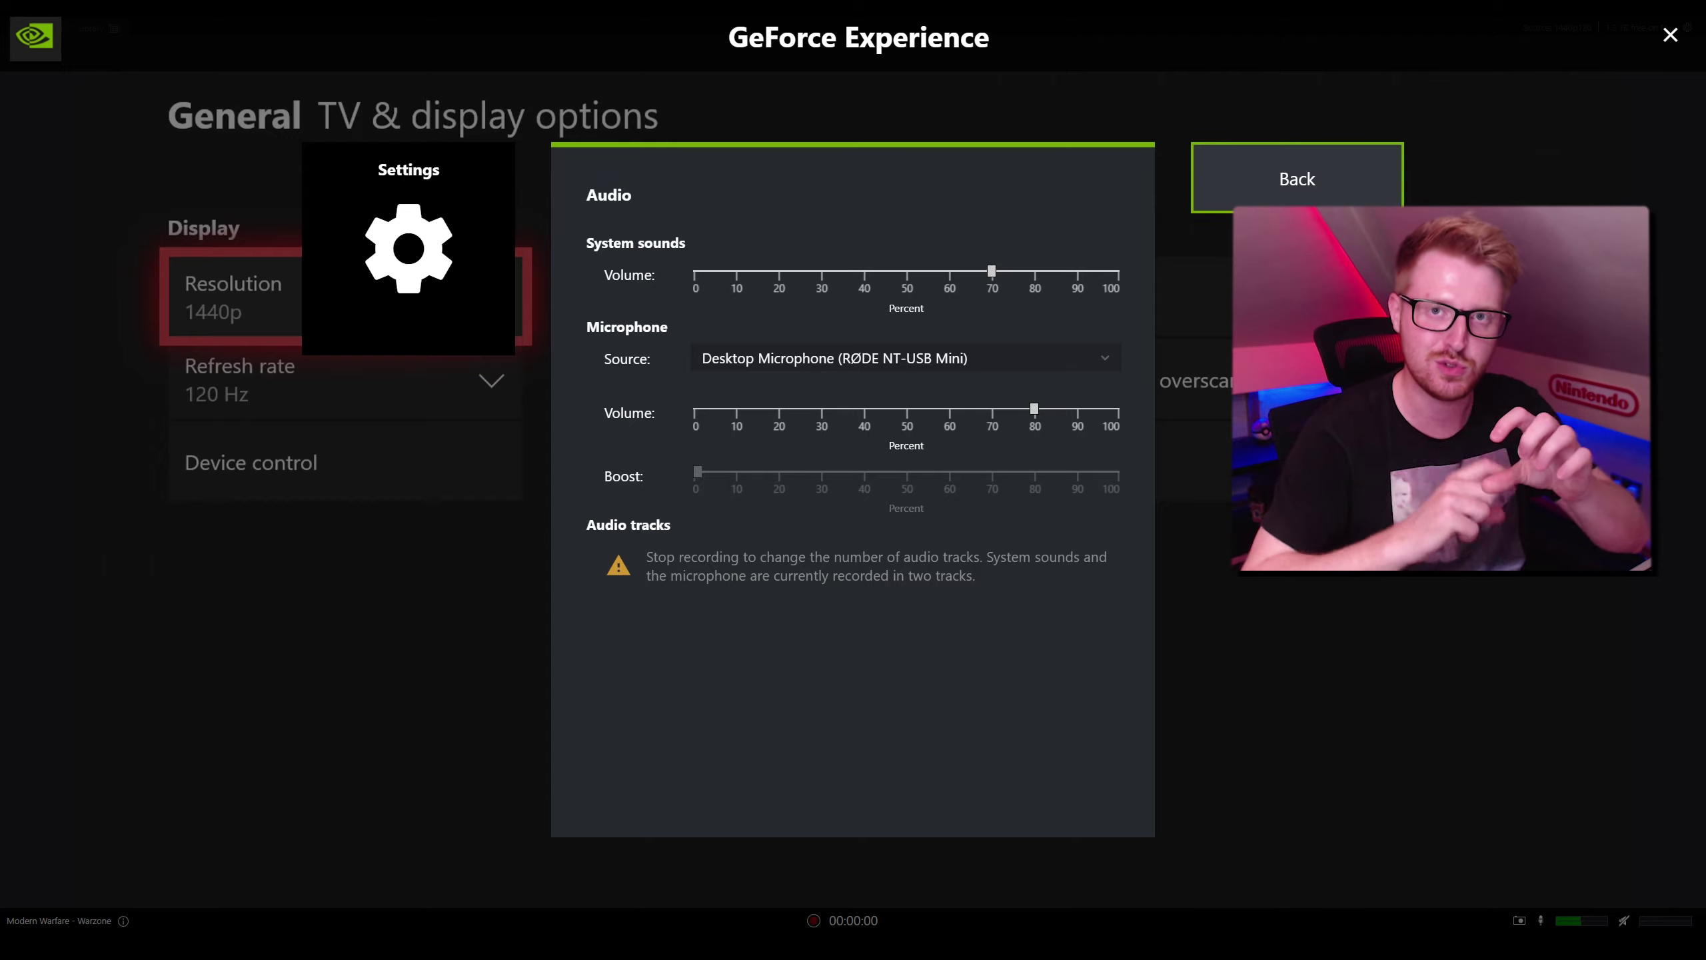
pyautogui.click(1300, 184)
pyautogui.click(1256, 194)
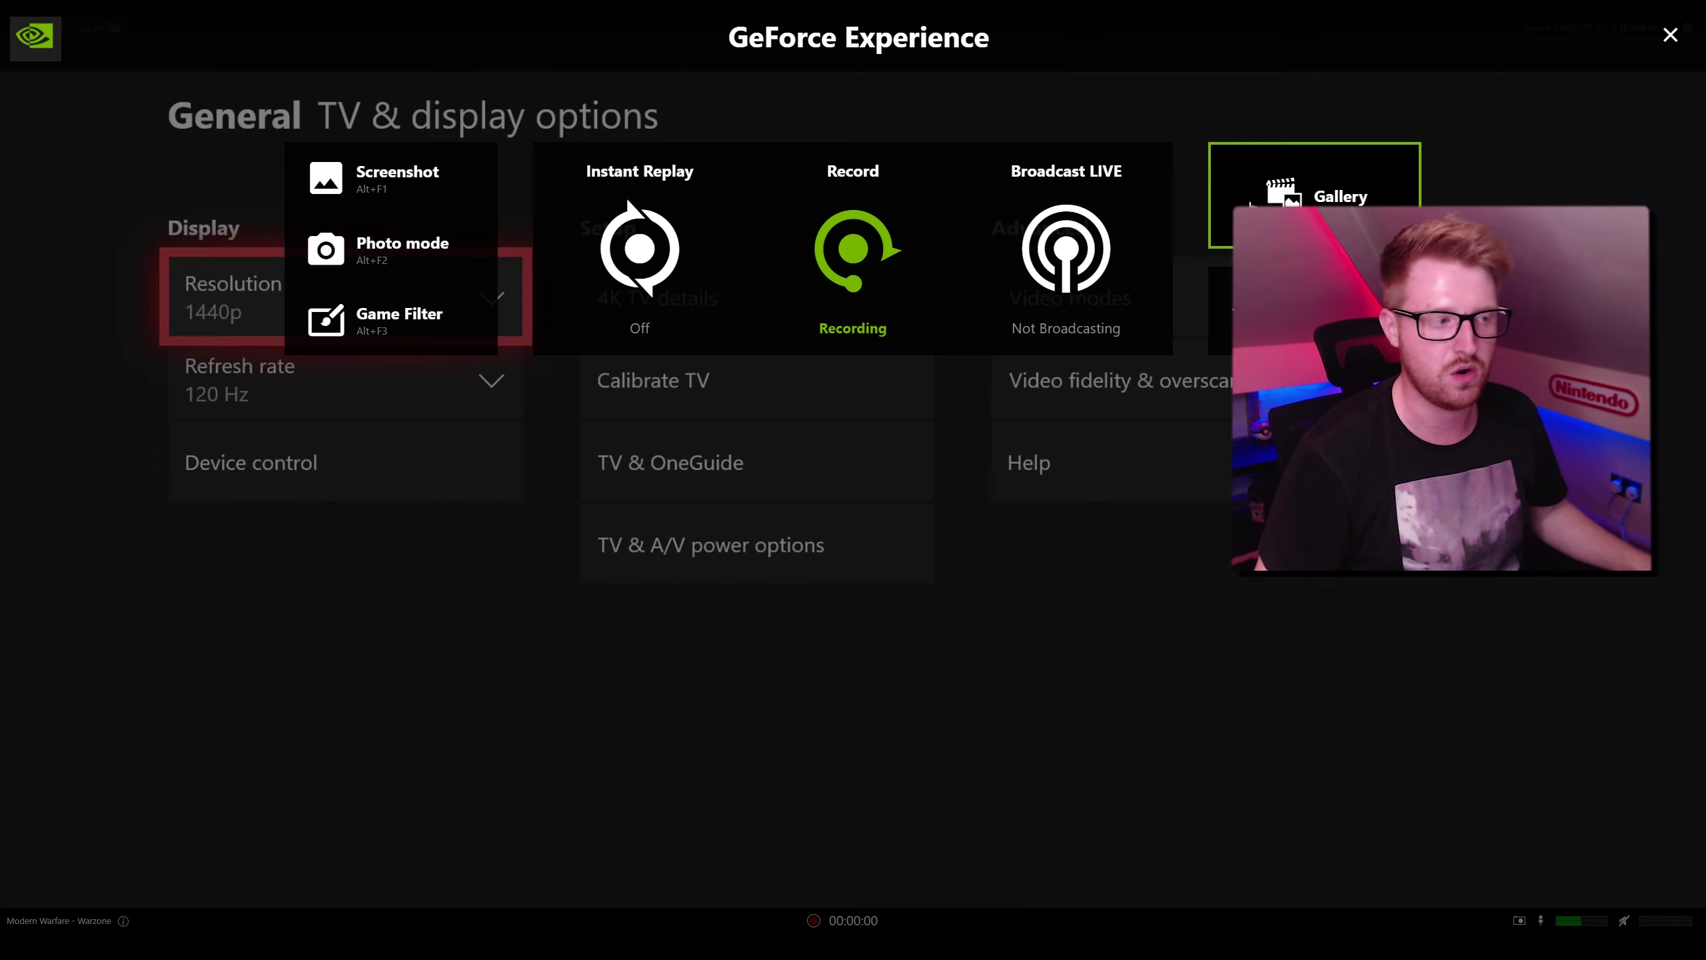
# Create the project 'test' with the Mercury Playback Engine GPU Acceleration (CUDA) renderer.
pyautogui.hotkey('alt', 'z')
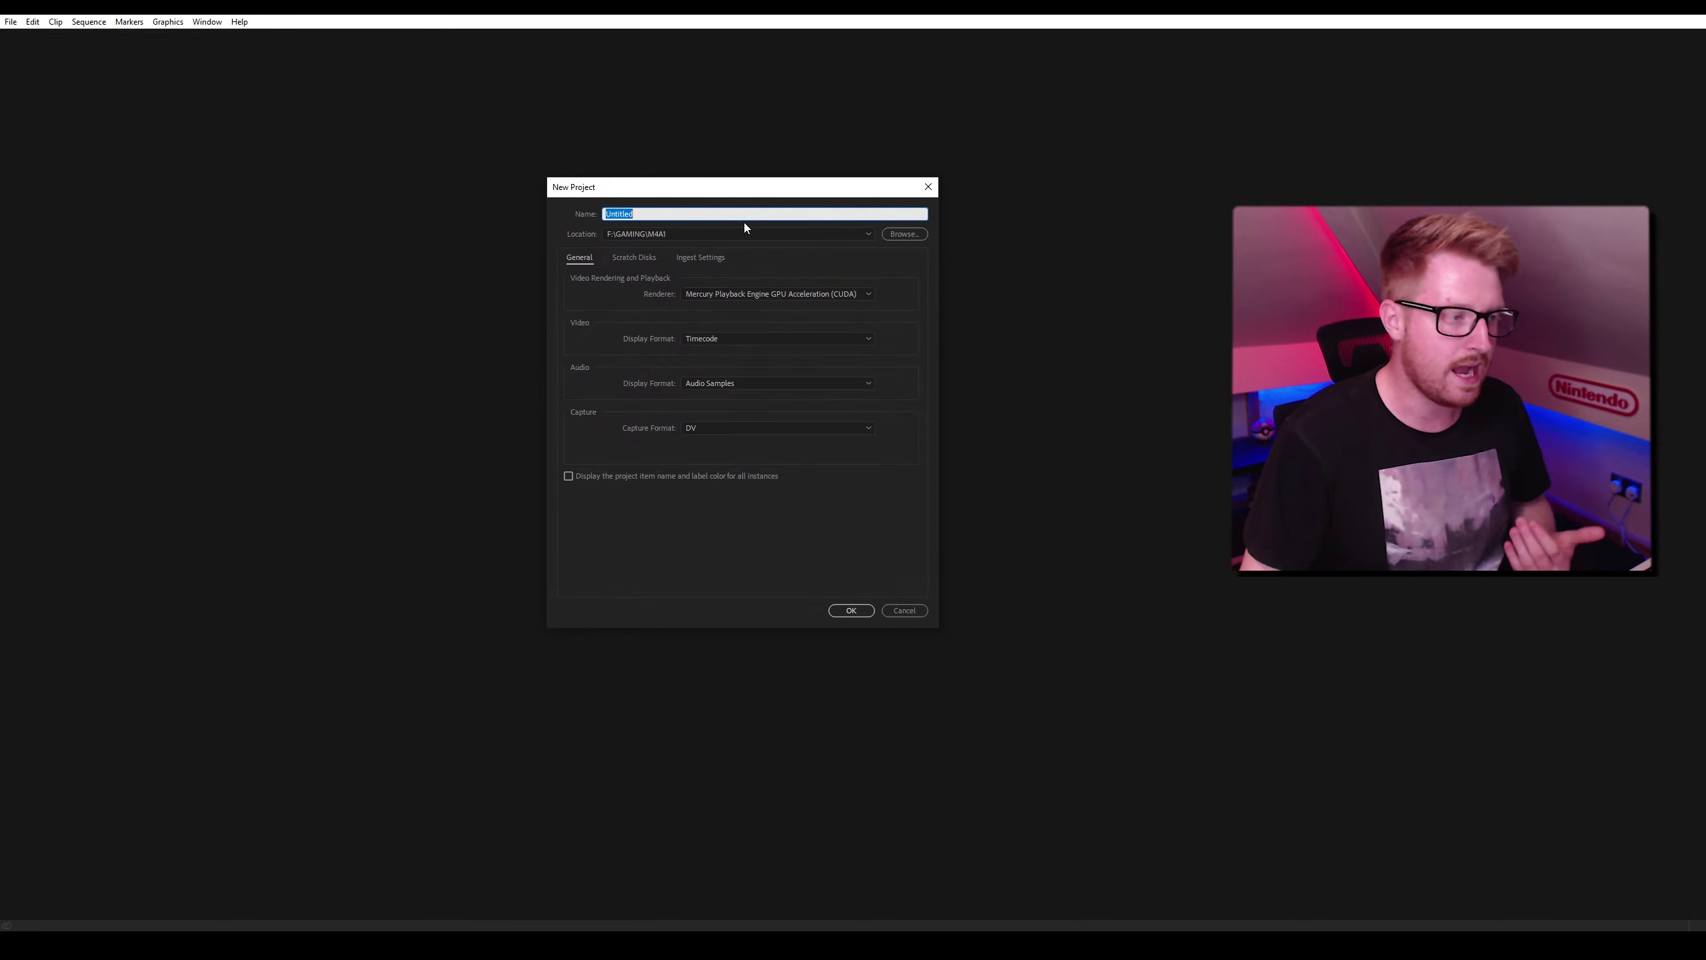
pyautogui.write('test')
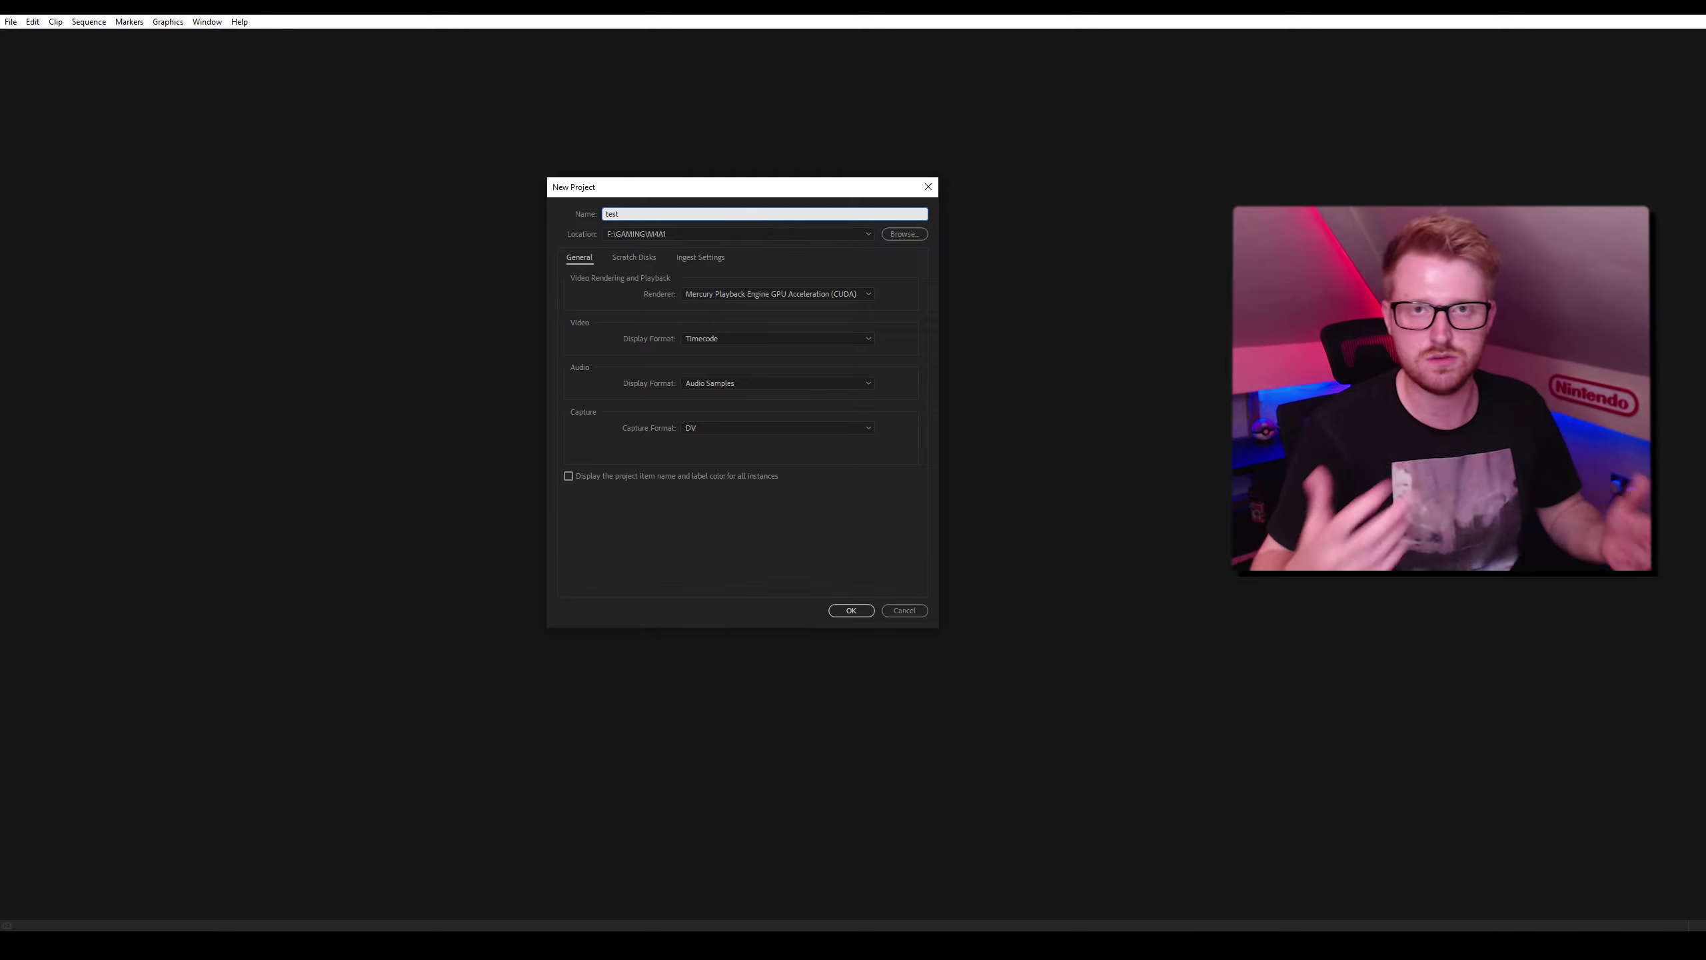
pyautogui.click(840, 294)
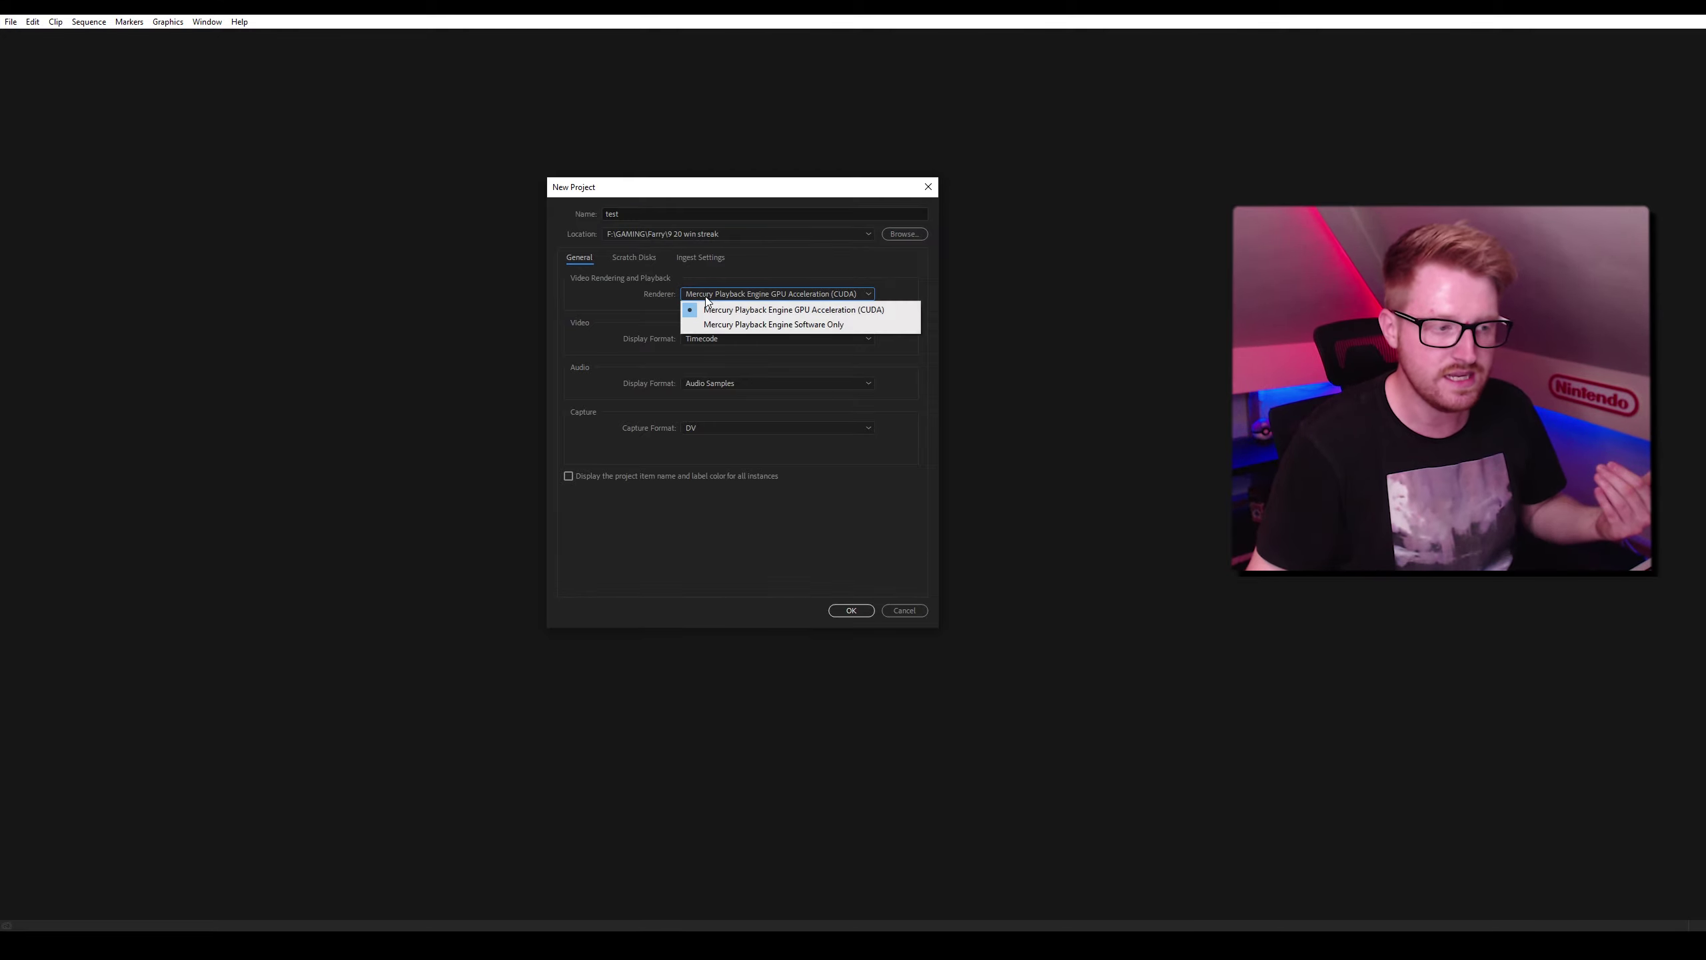
pyautogui.click(894, 313)
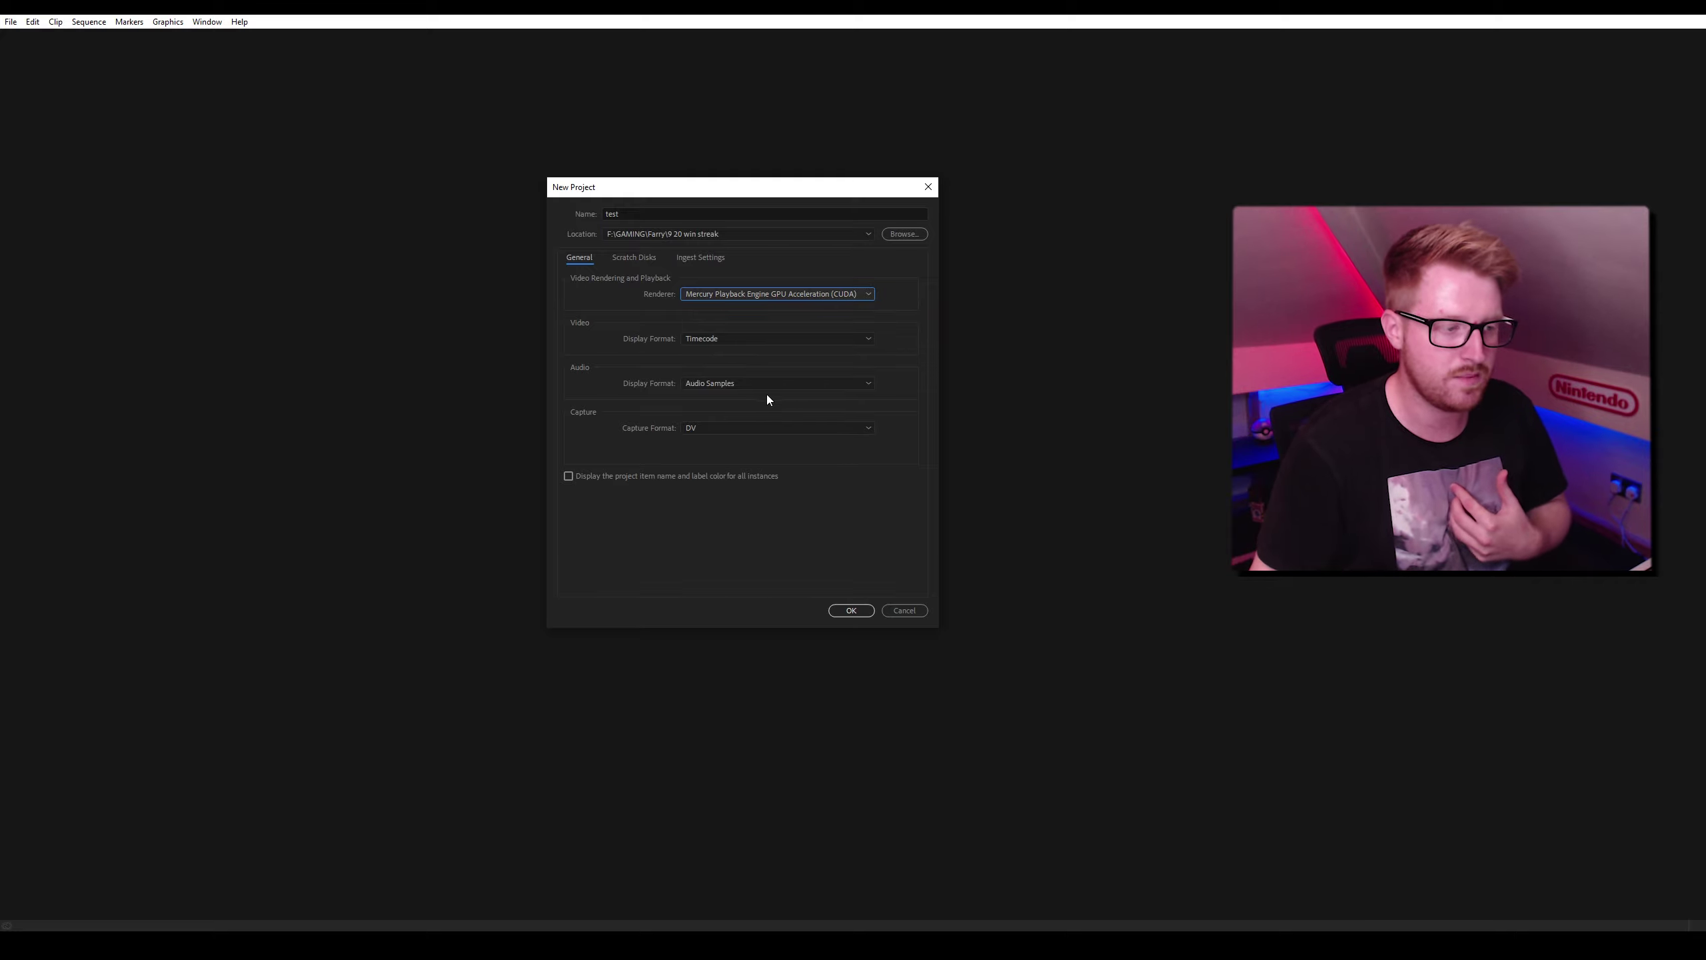
pyautogui.click(632, 258)
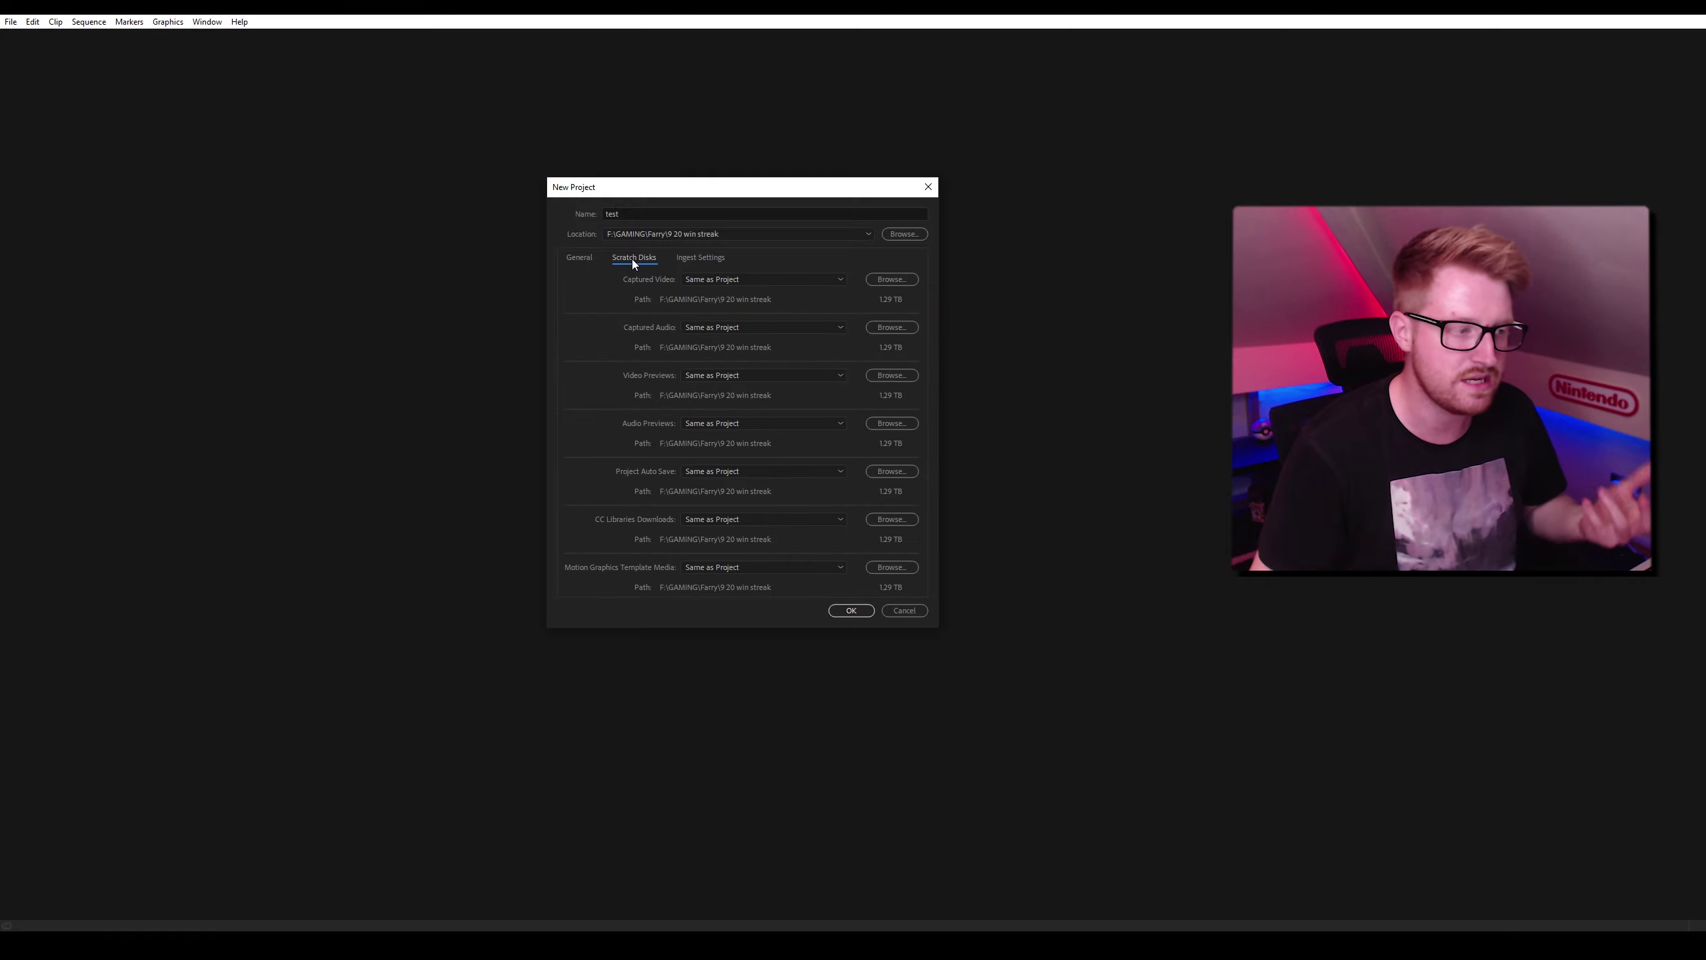
pyautogui.click(695, 260)
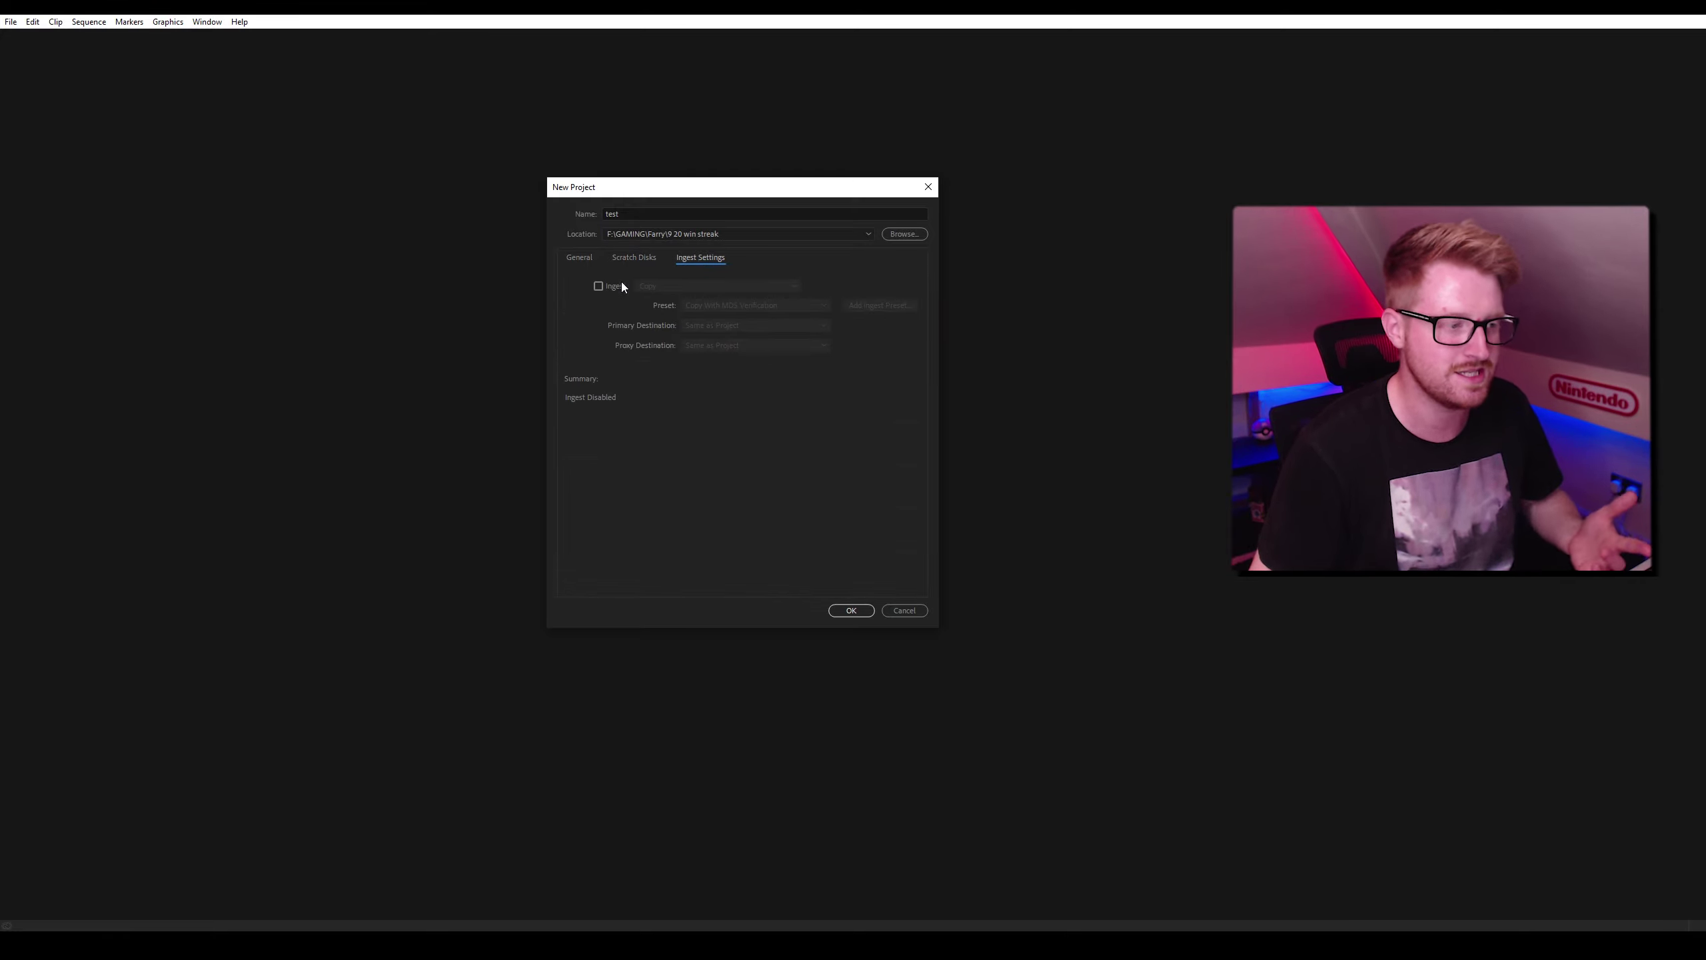
pyautogui.click(577, 258)
pyautogui.click(851, 615)
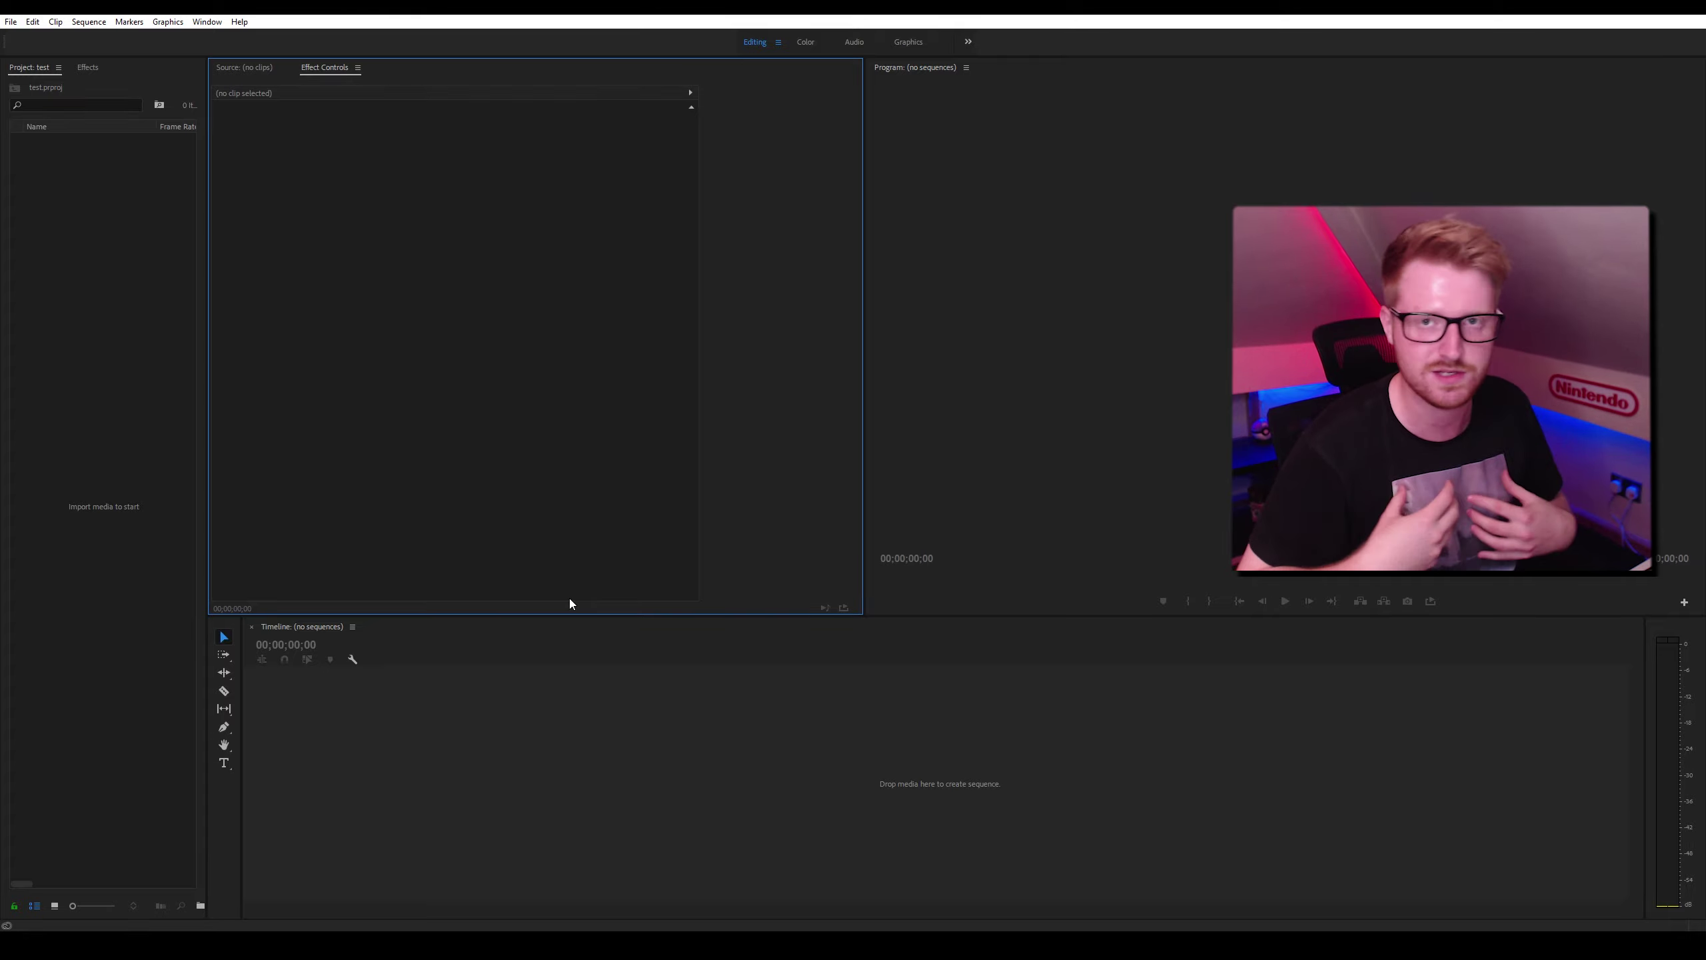
# Start a File > Import into the 9 20 win streak folder and check the recording's details.
pyautogui.rightClick(163, 341)
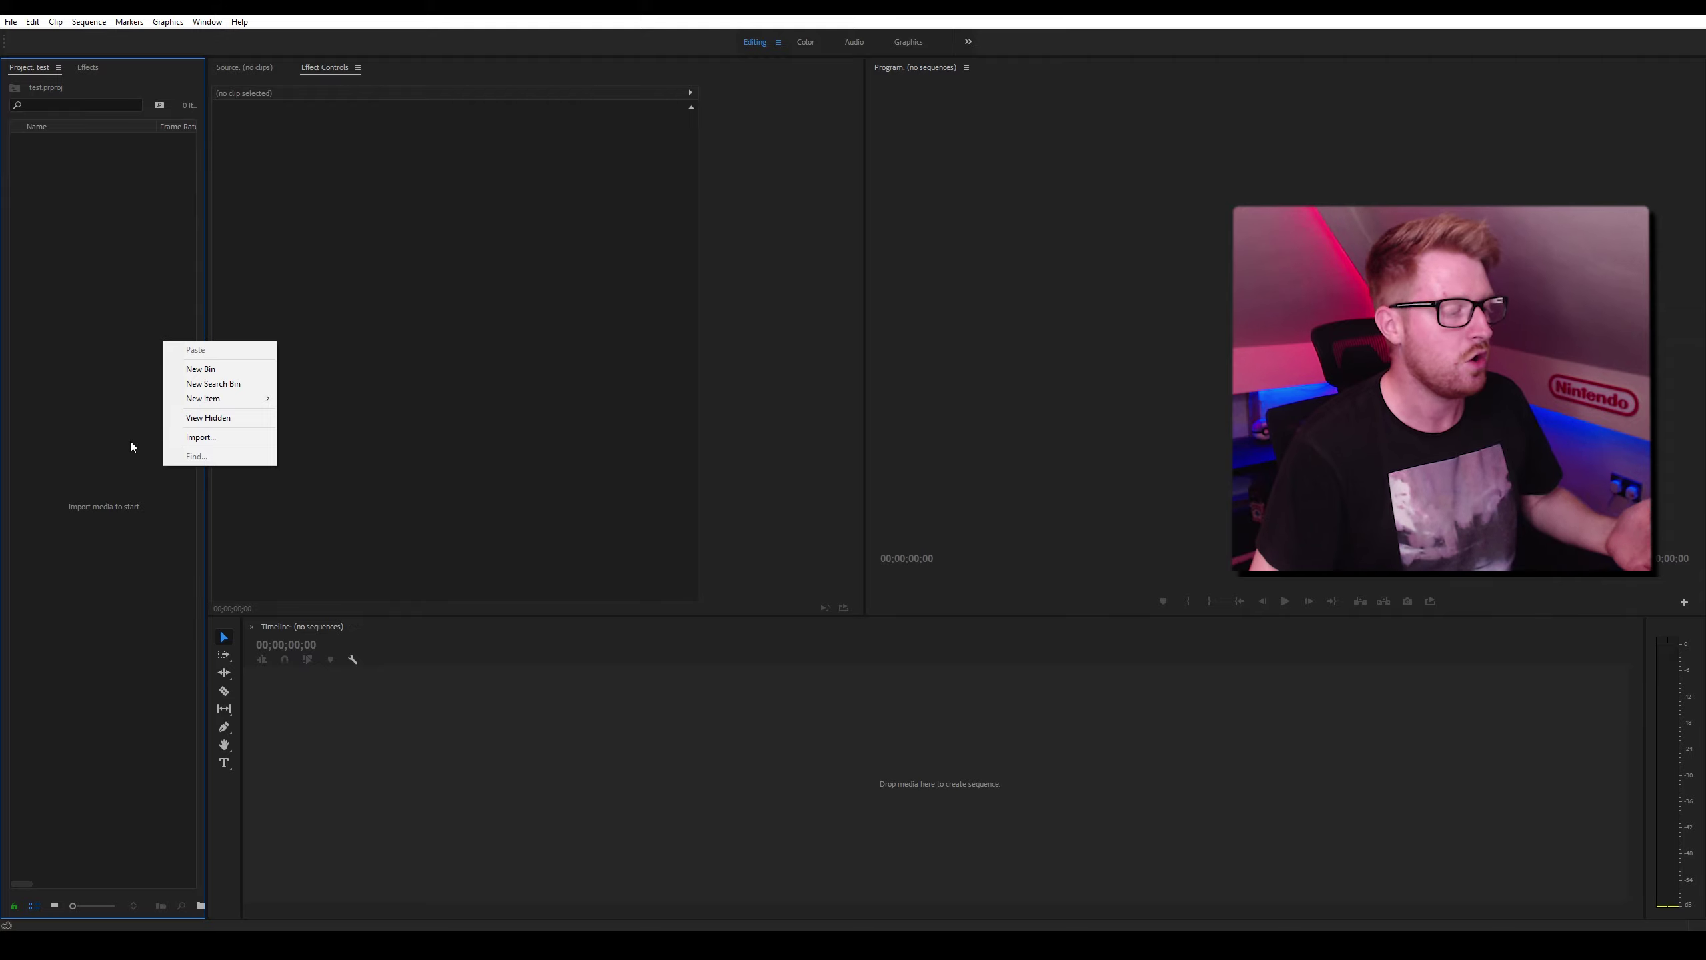
pyautogui.click(61, 144)
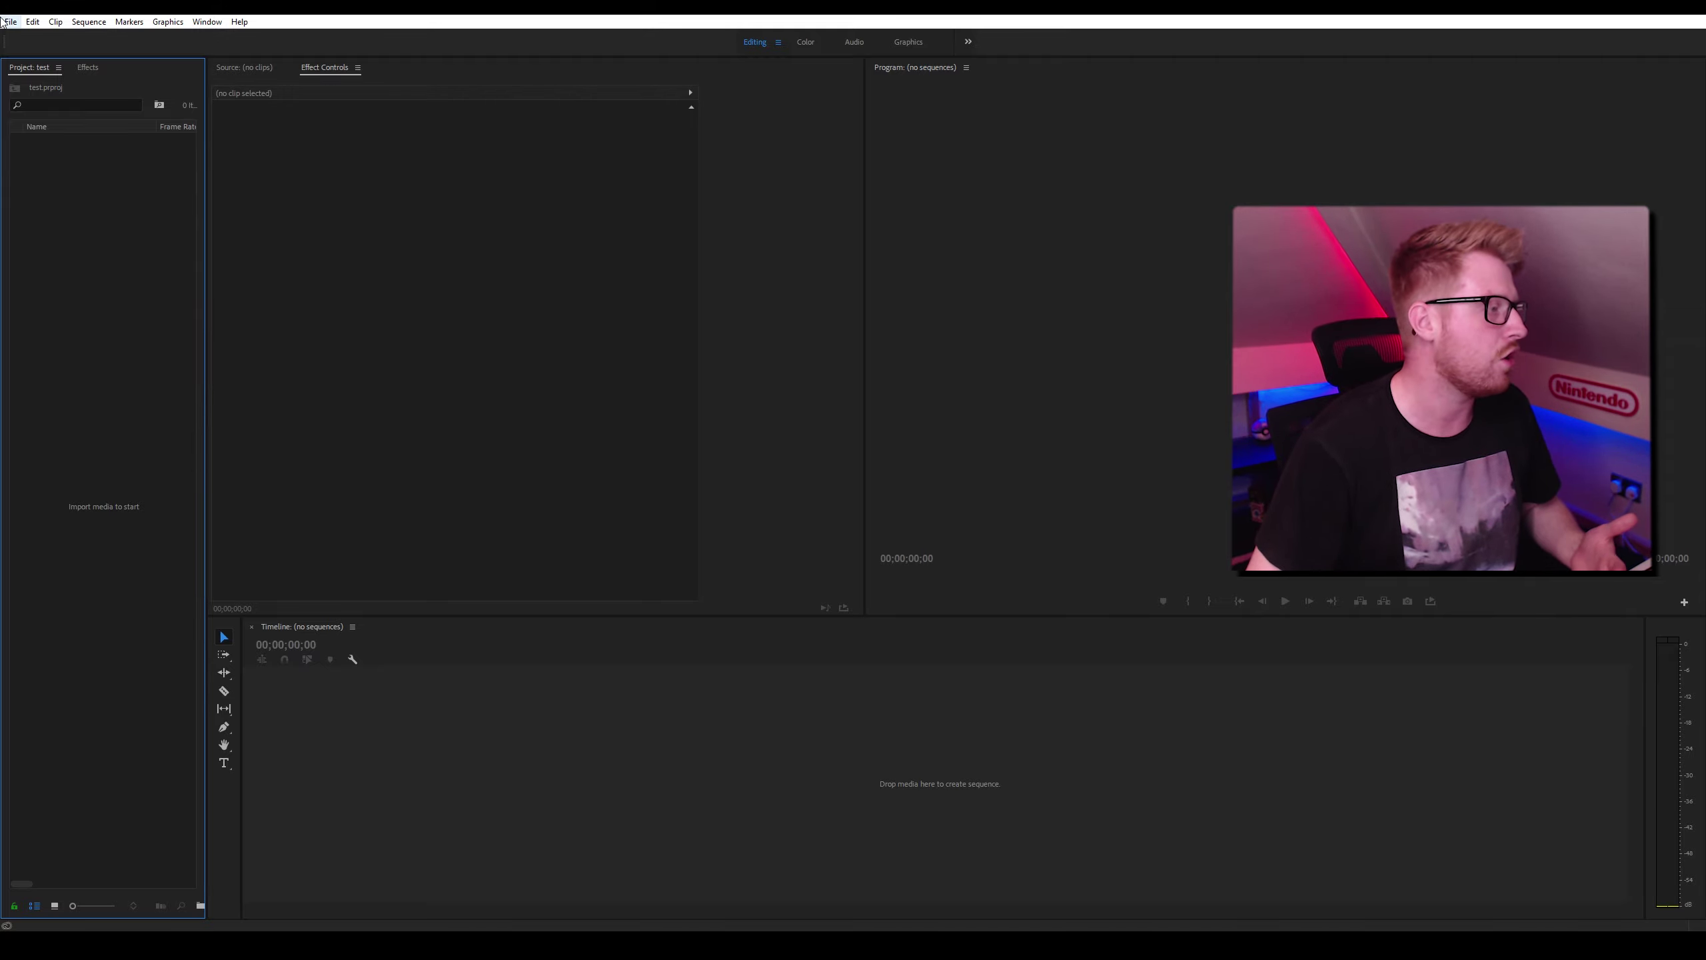
pyautogui.click(3, 21)
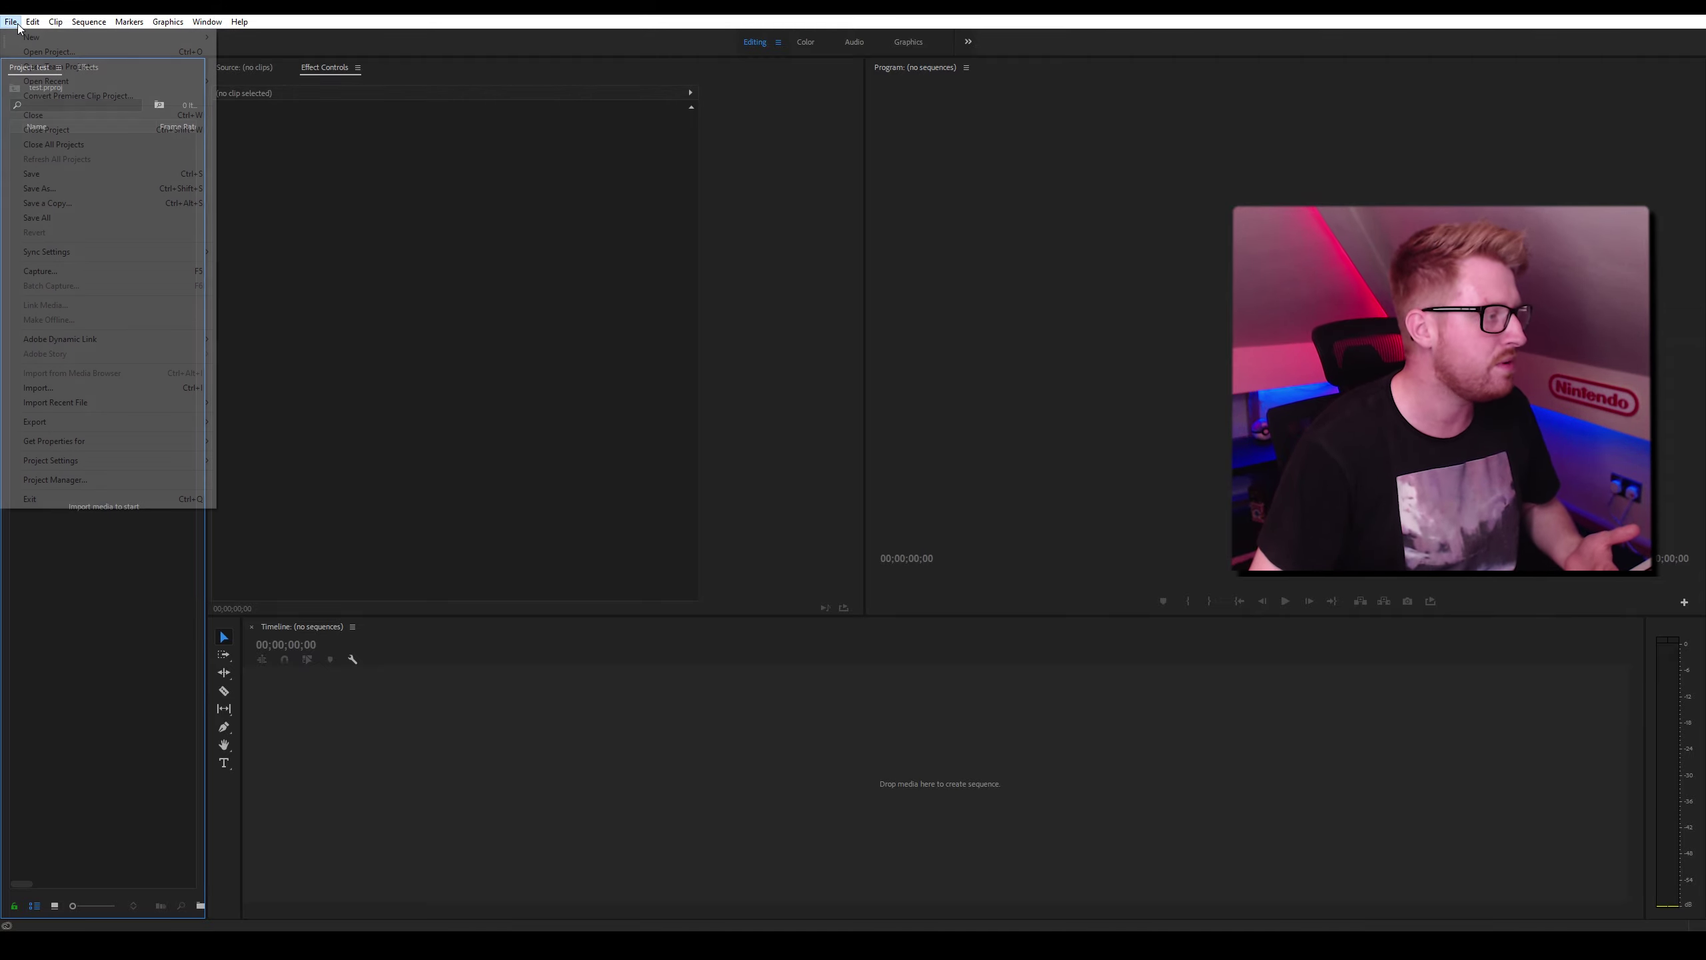
pyautogui.click(194, 388)
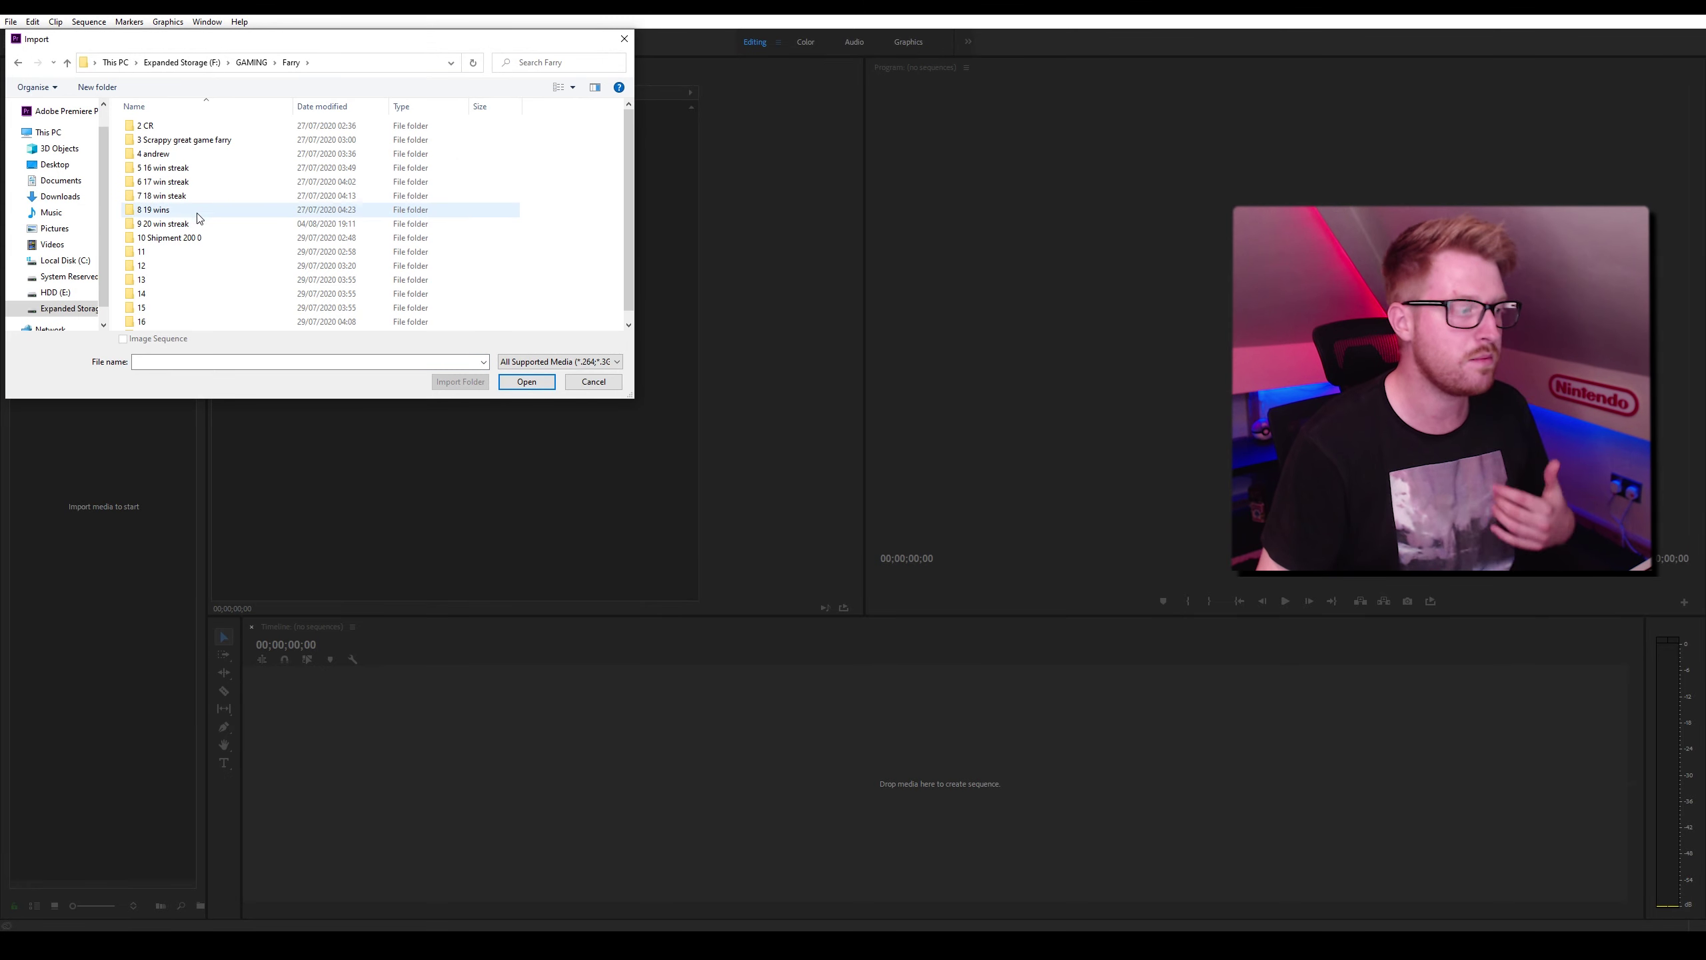
pyautogui.doubleClick(199, 227)
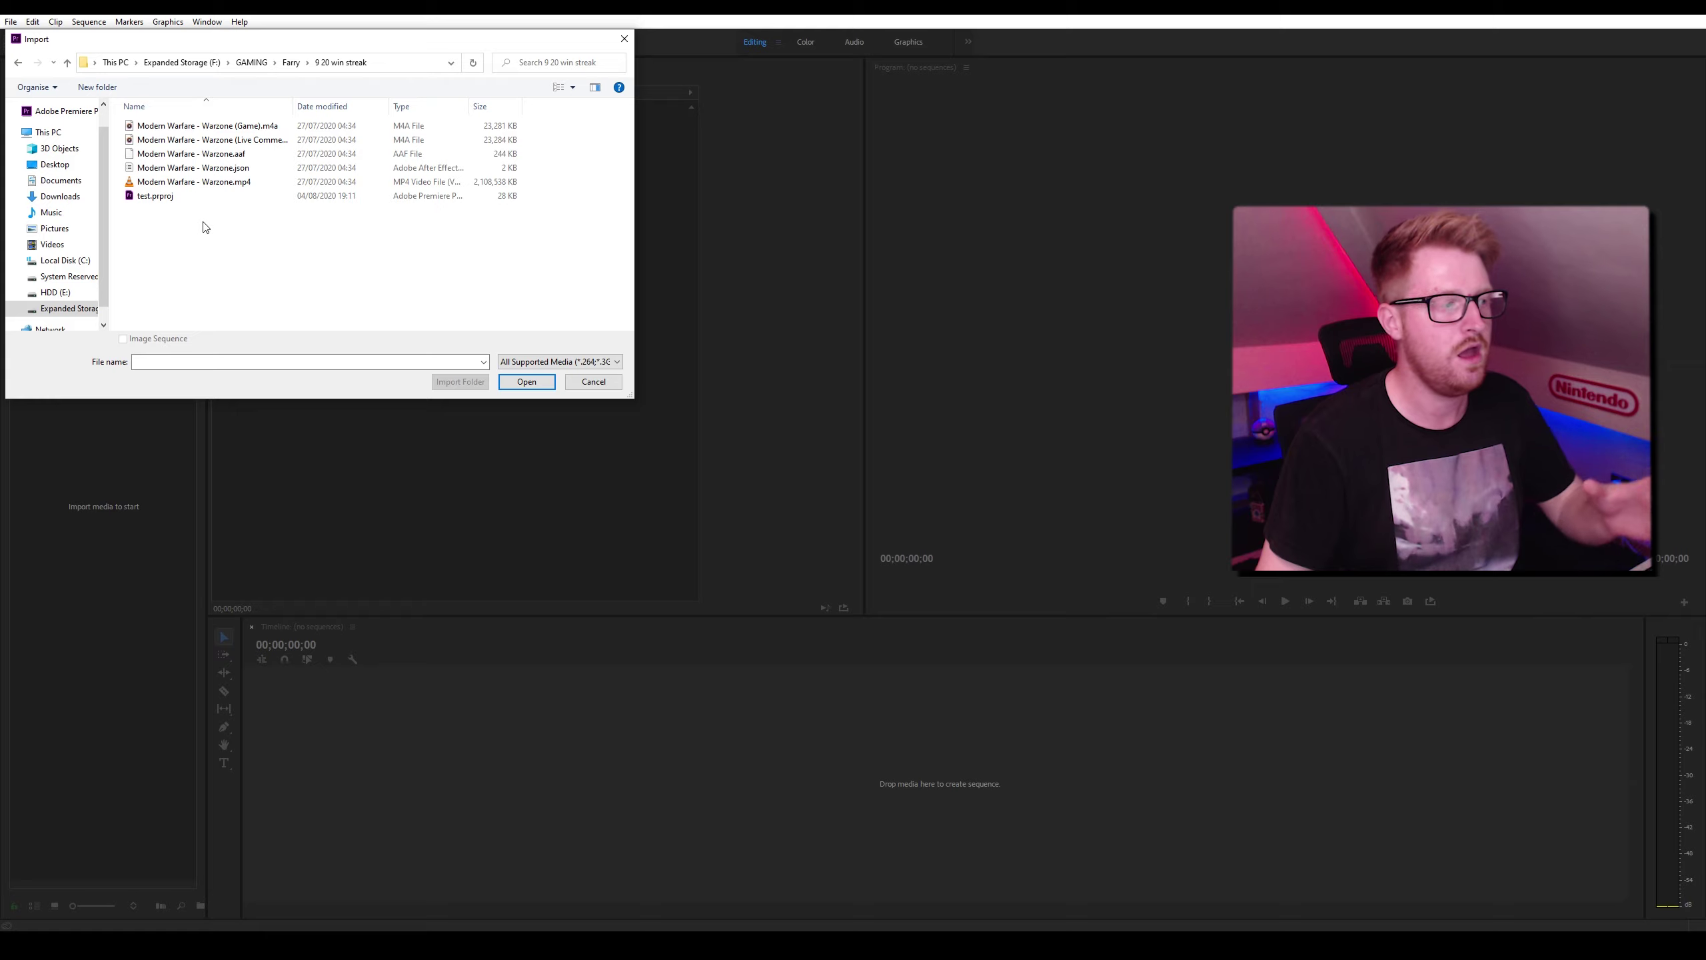
pyautogui.press('super')
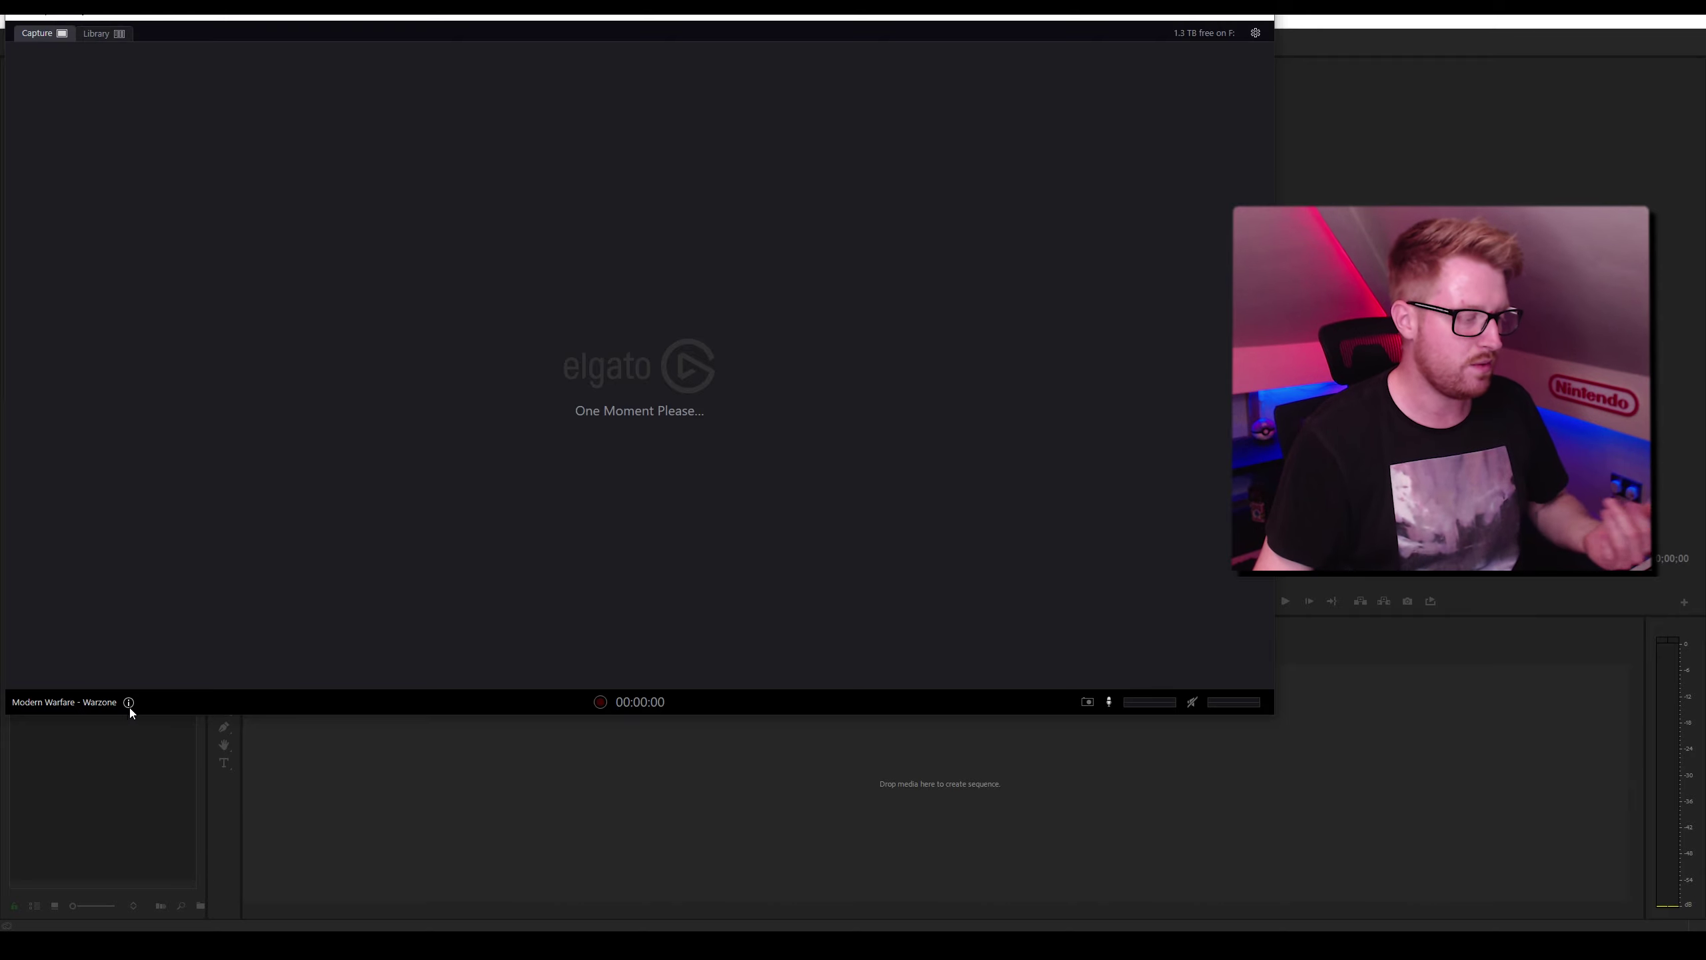
pyautogui.click(129, 703)
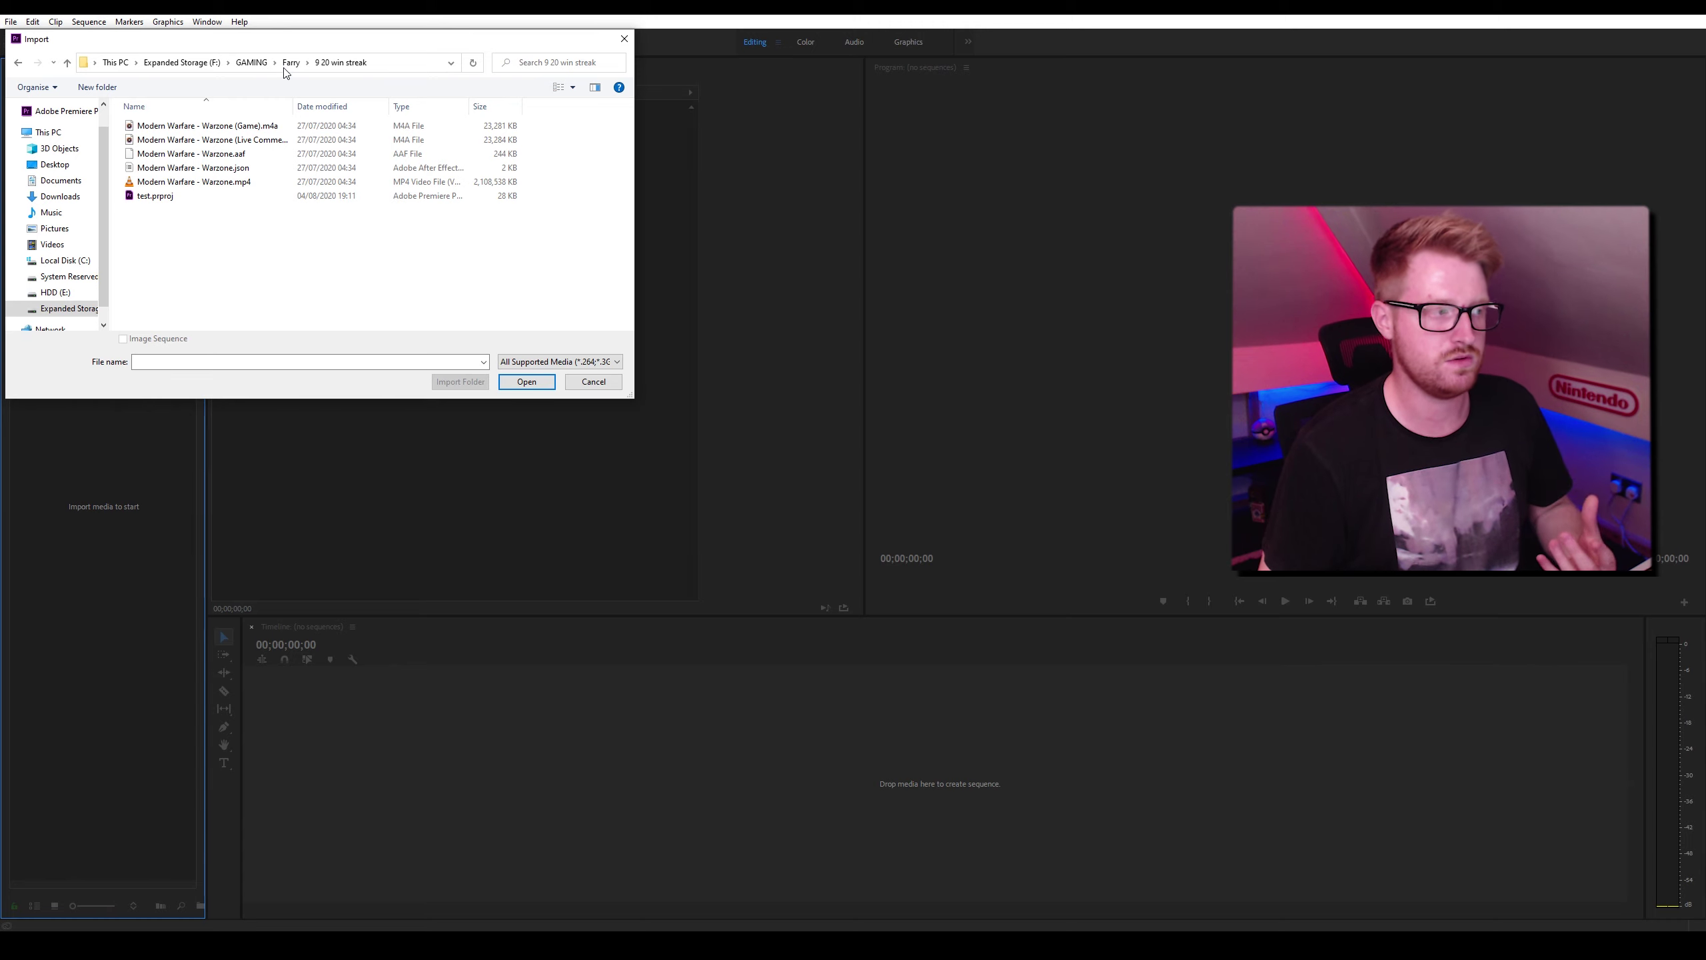
# Browse the 8 19 wins, 7 18 win steak and 6 17 win streak folders, returning to 9 20 win streak.
pyautogui.click(290, 64)
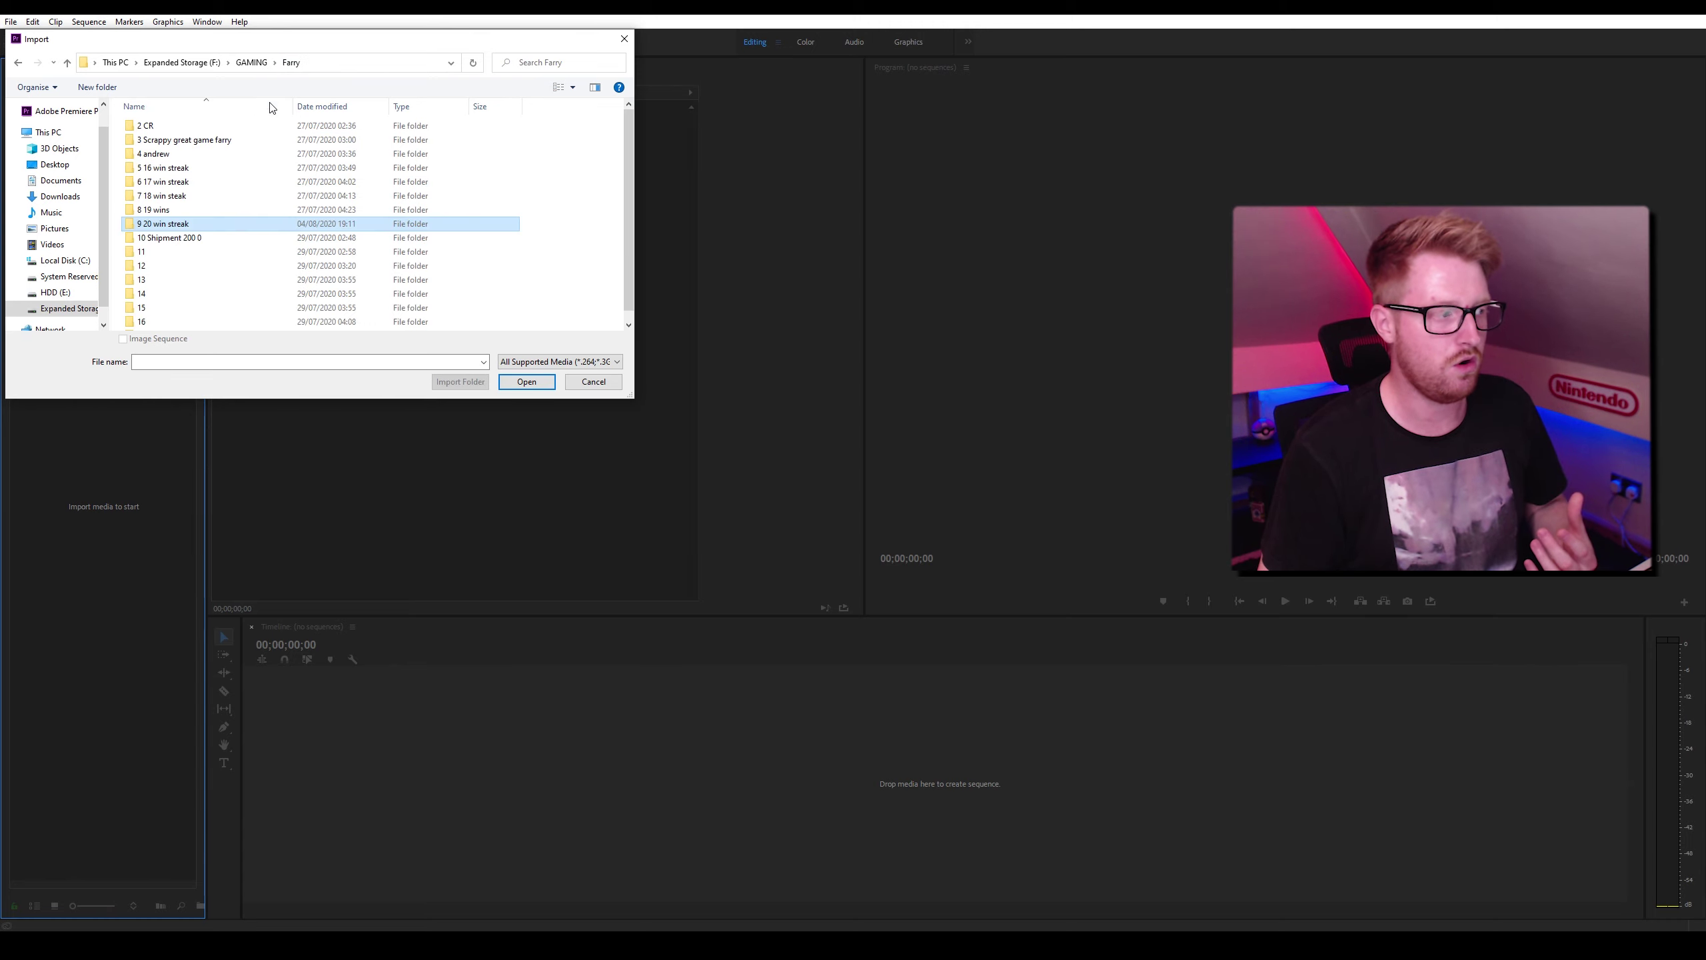
pyautogui.doubleClick(193, 211)
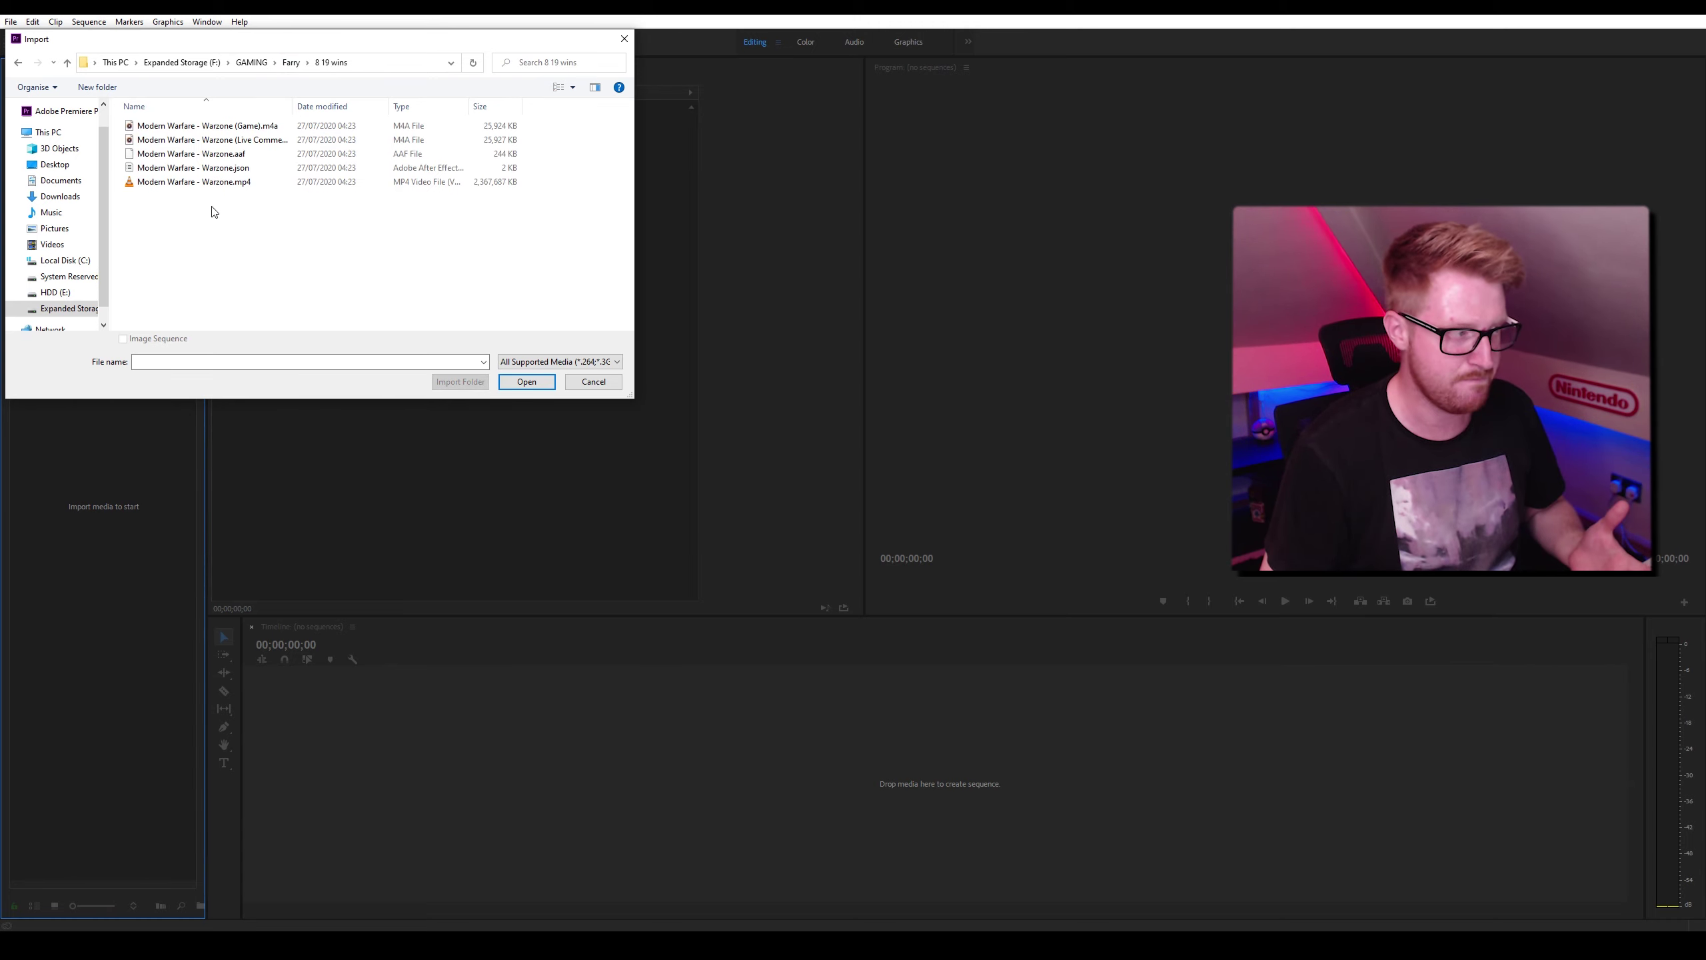
pyautogui.press('BackSpace')
pyautogui.doubleClick(201, 196)
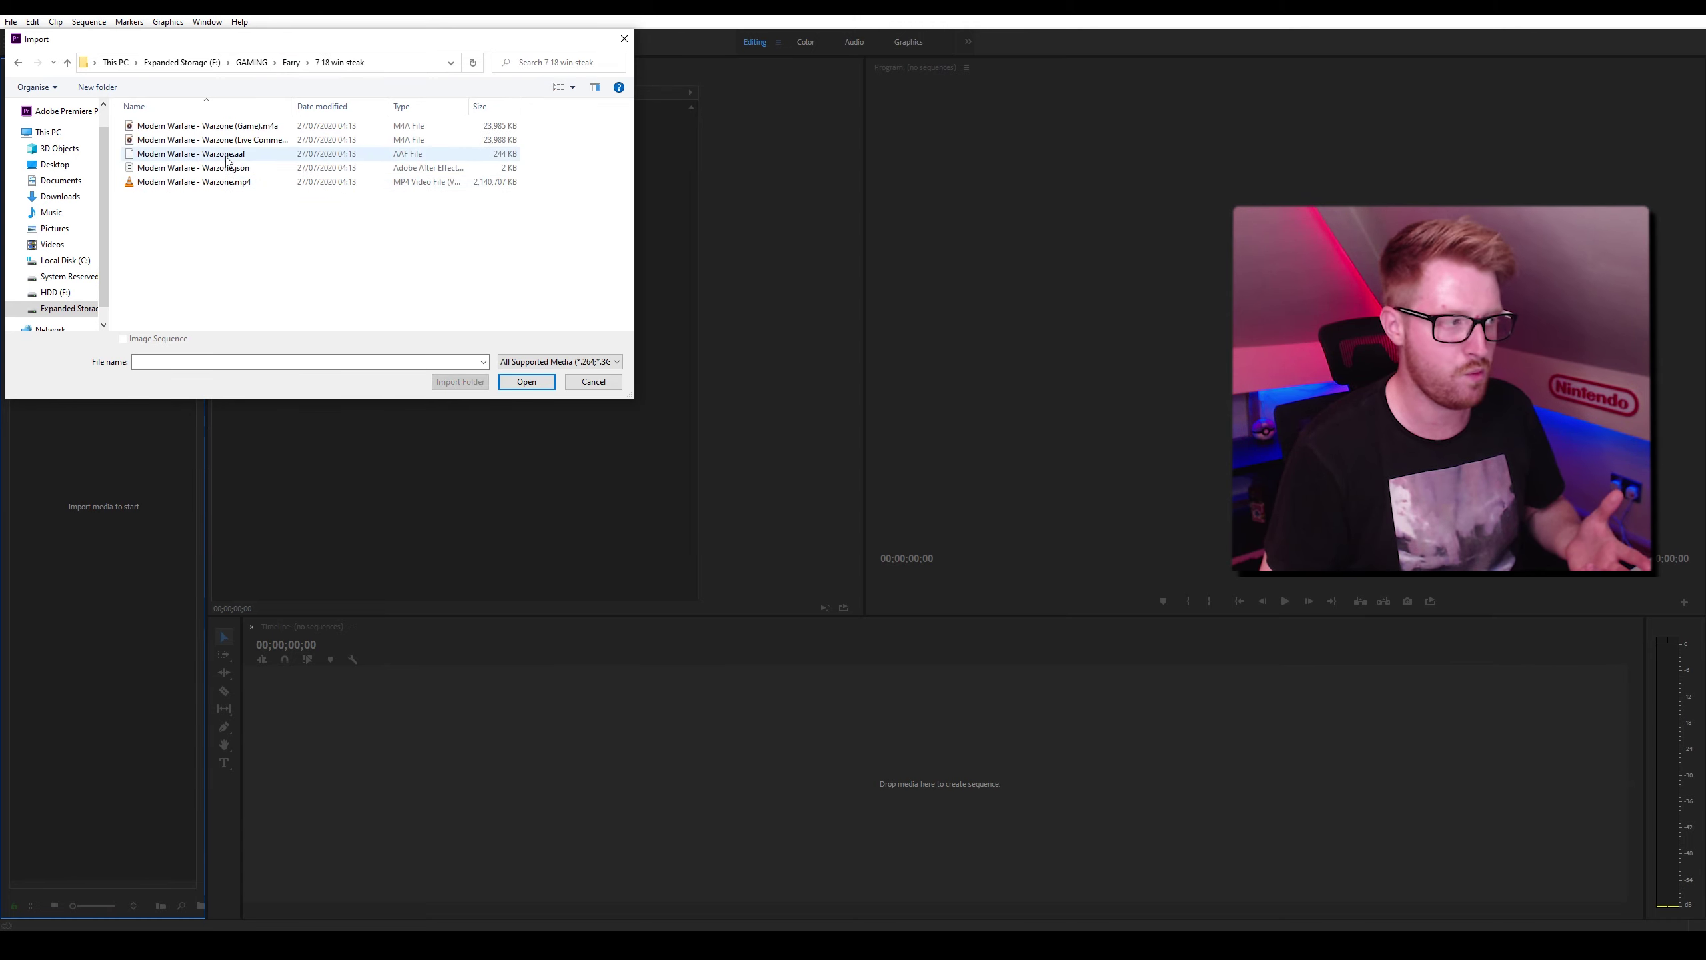
pyautogui.press('BackSpace')
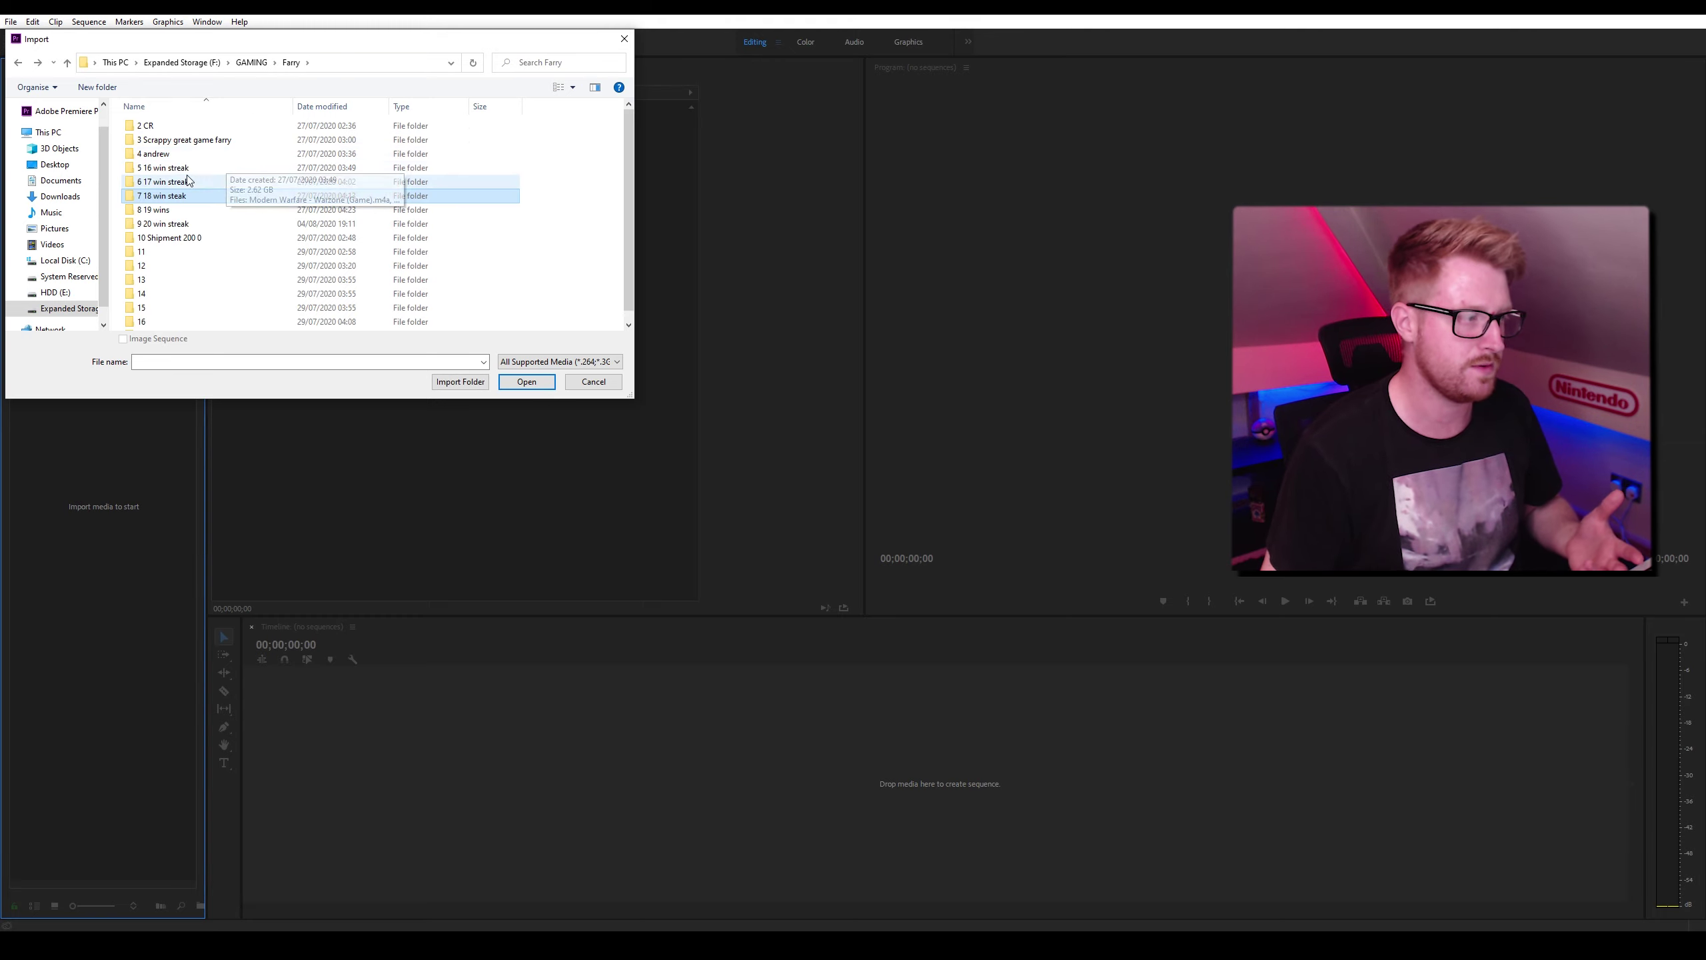
pyautogui.doubleClick(180, 176)
pyautogui.press('BackSpace')
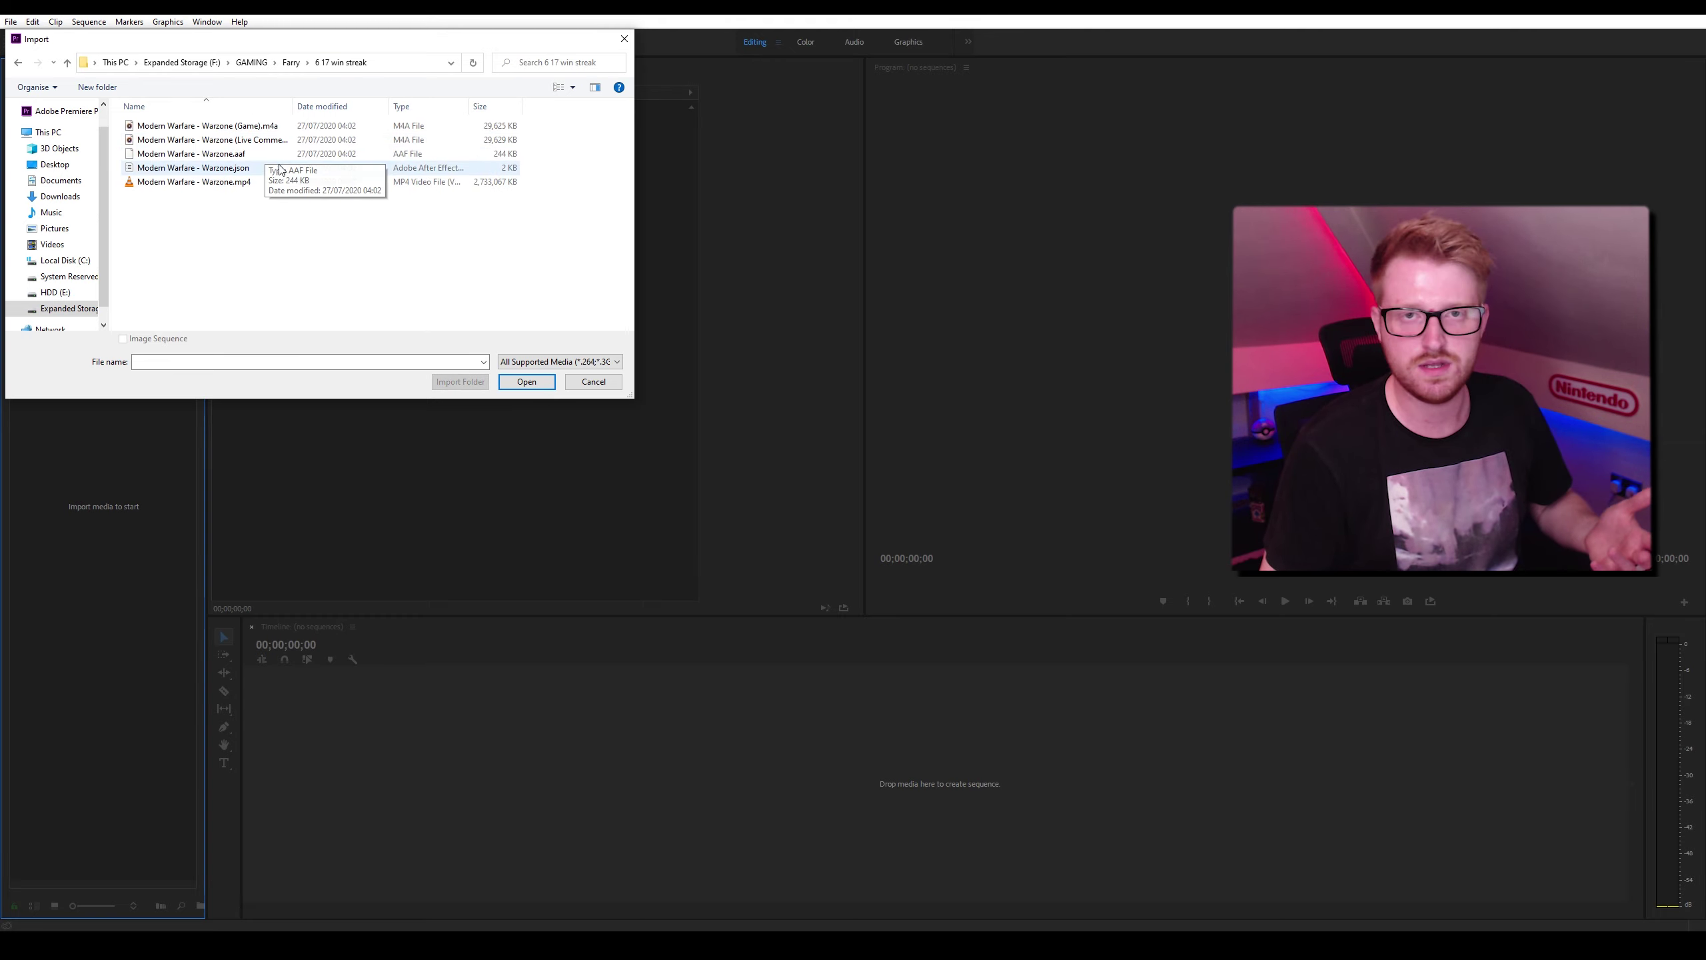
pyautogui.doubleClick(208, 219)
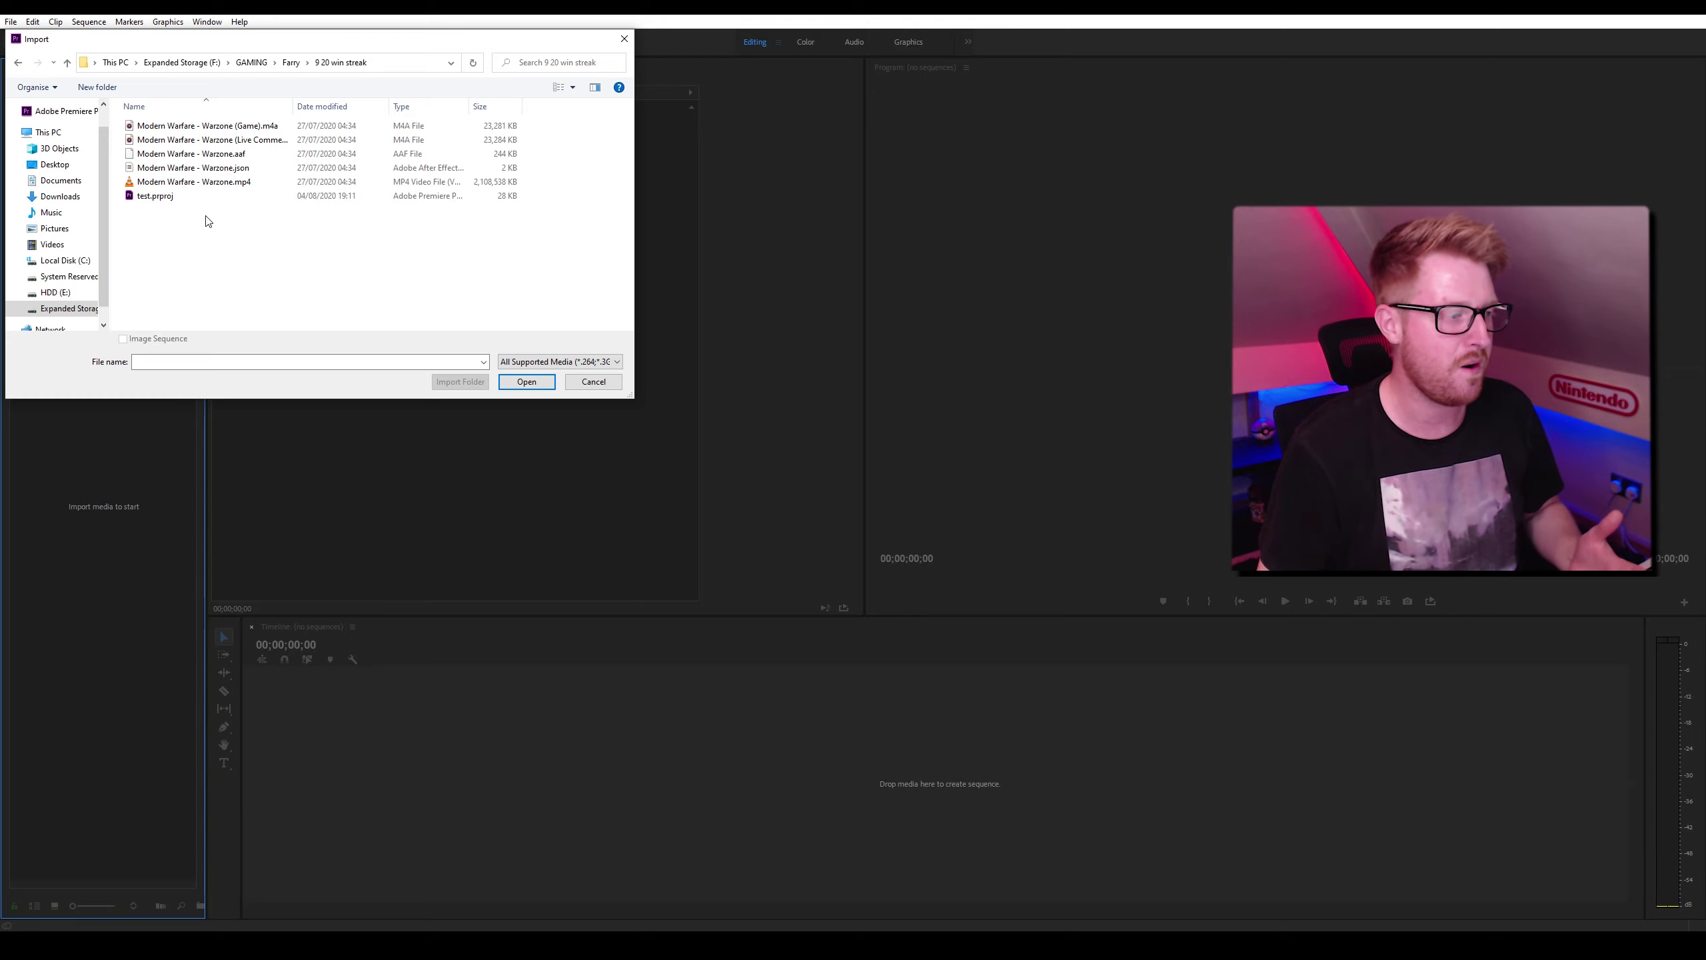
# Rename the Warzone video to '20 win' and import the three 20 win files.
pyautogui.click(206, 185)
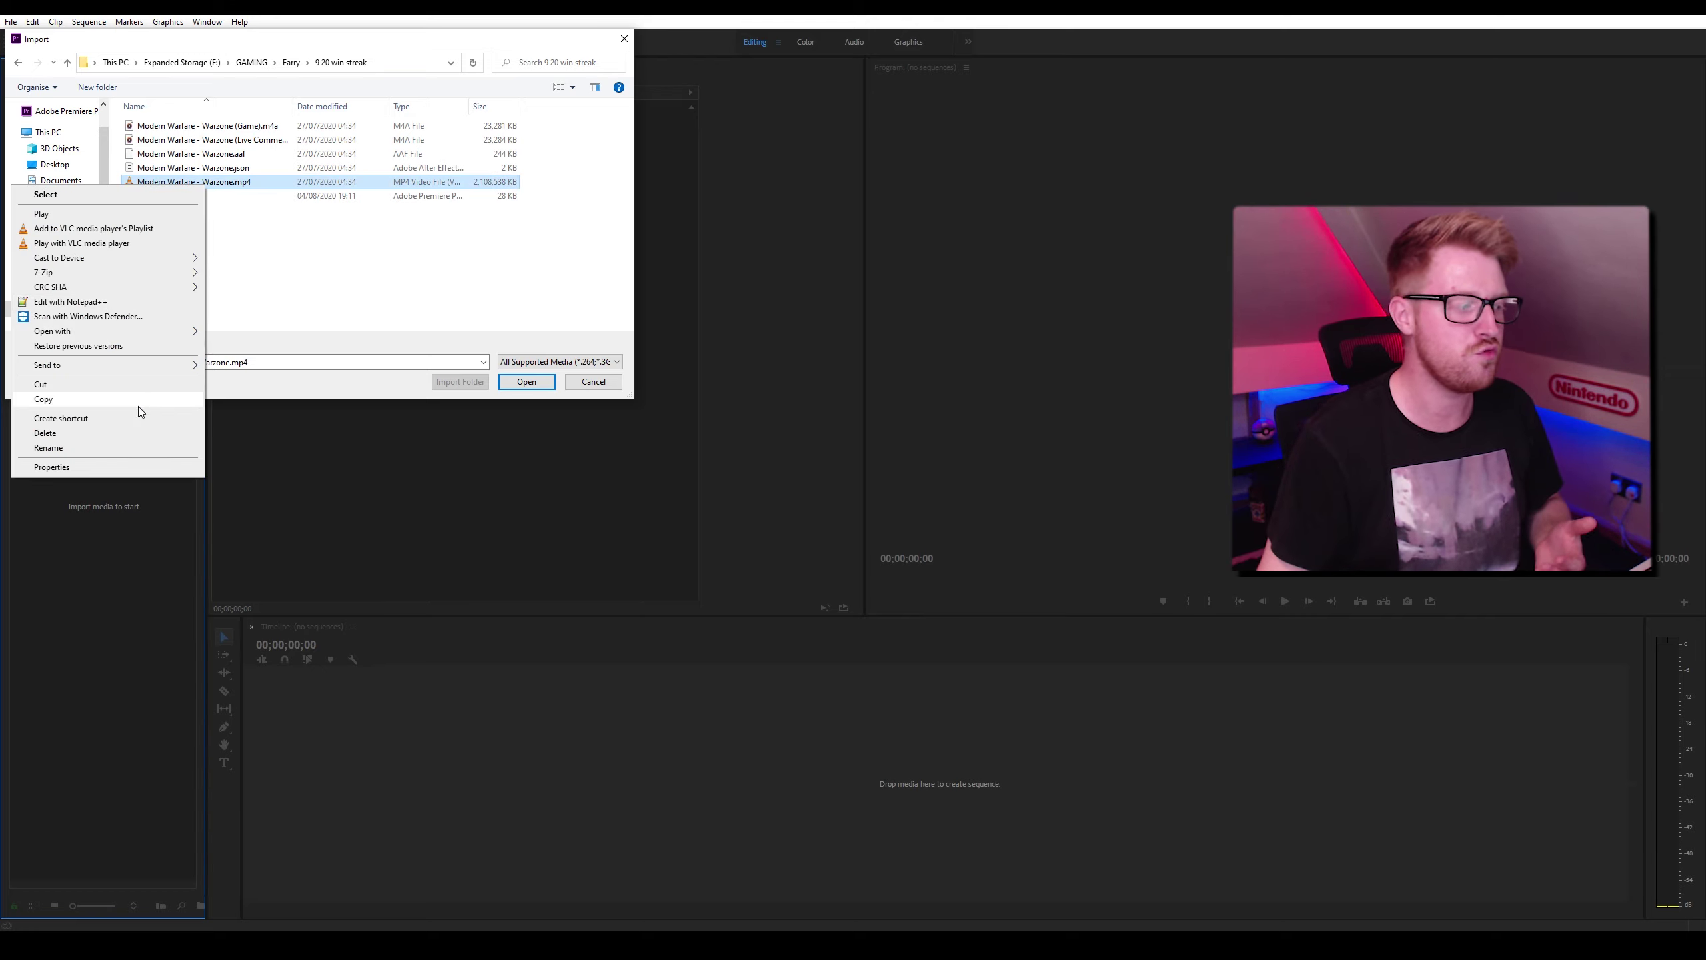
pyautogui.click(117, 448)
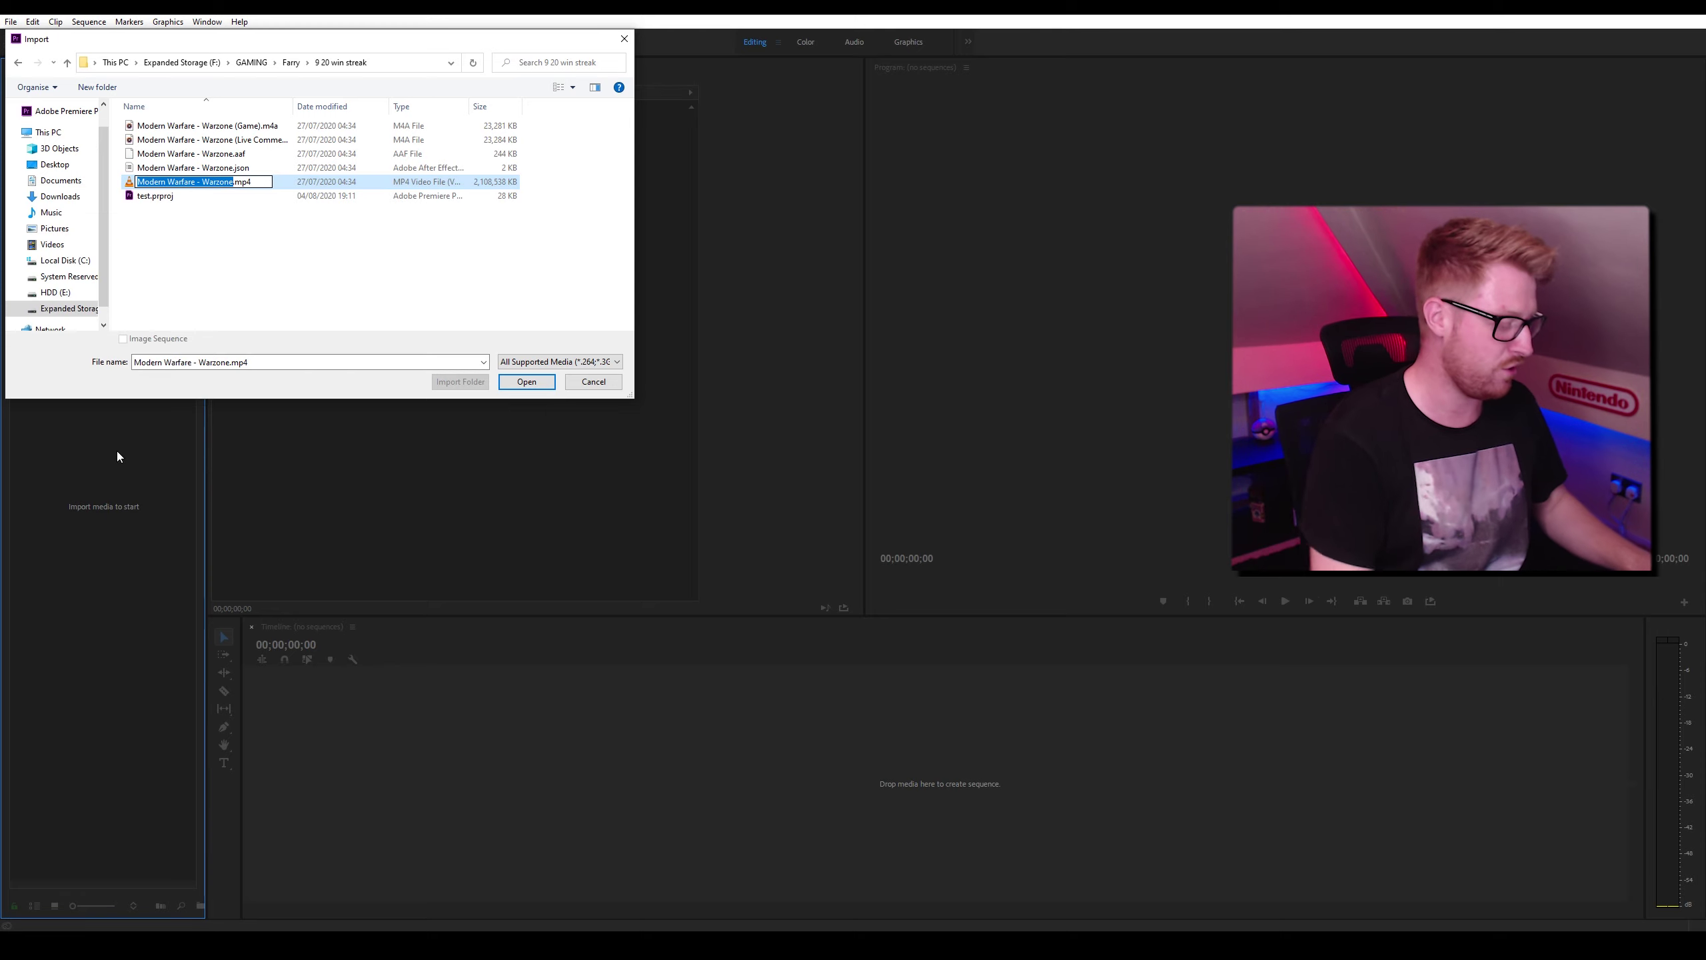
pyautogui.write('20 win')
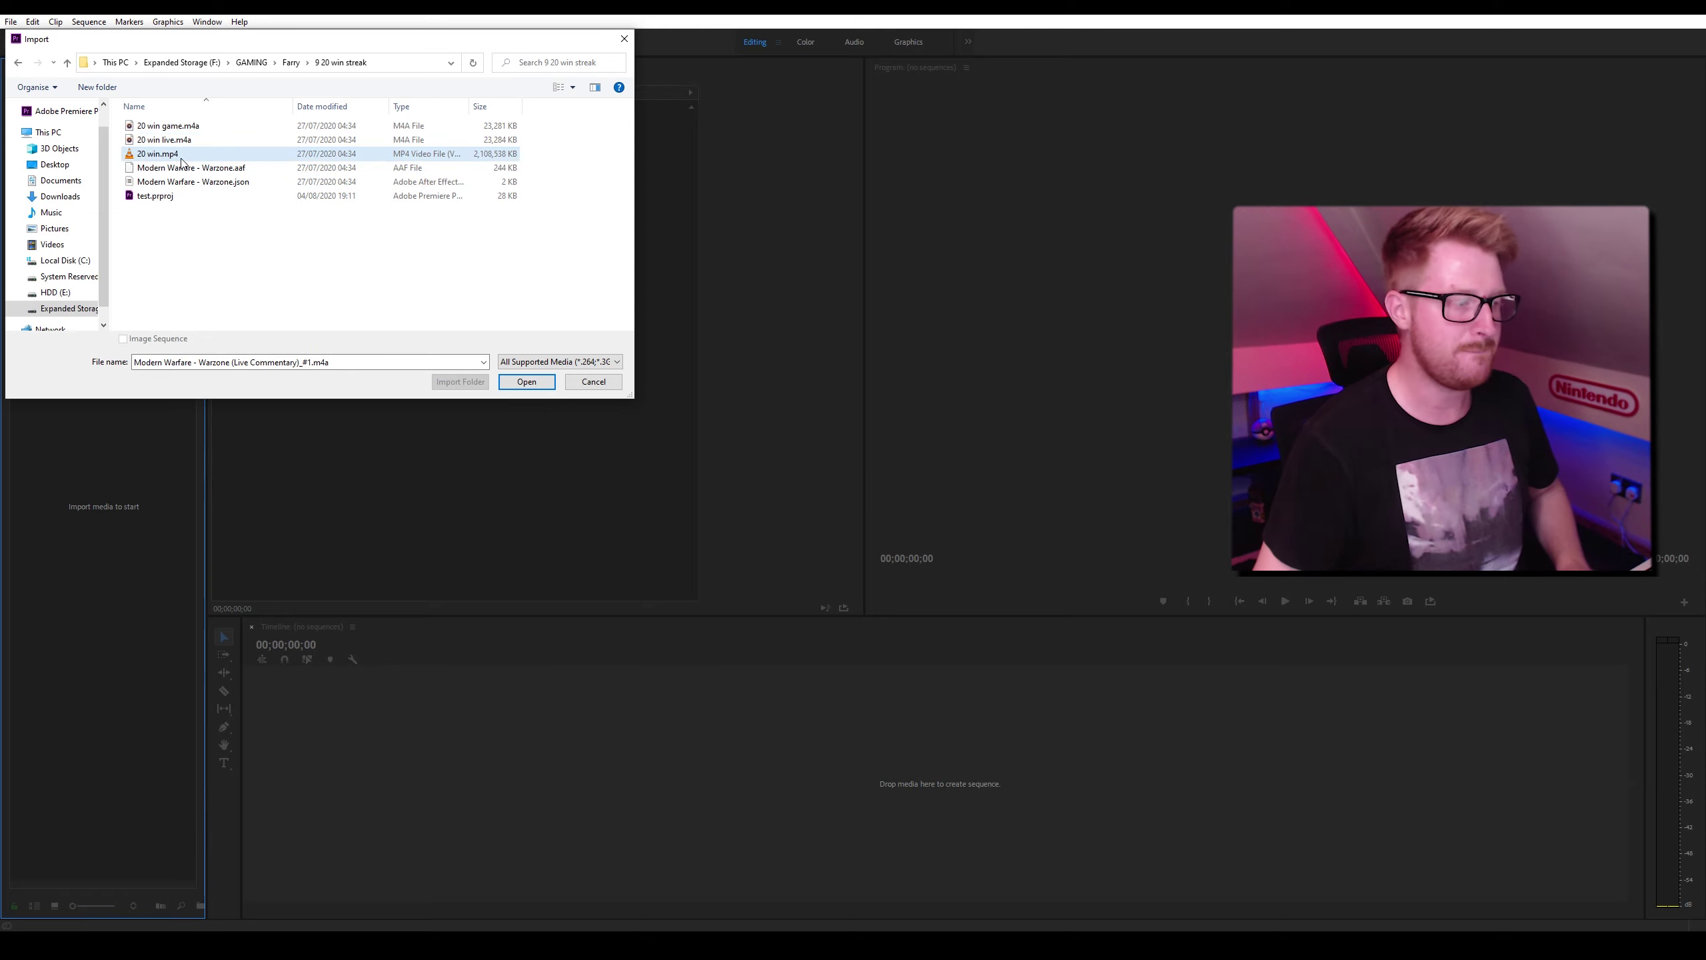
pyautogui.click(181, 158)
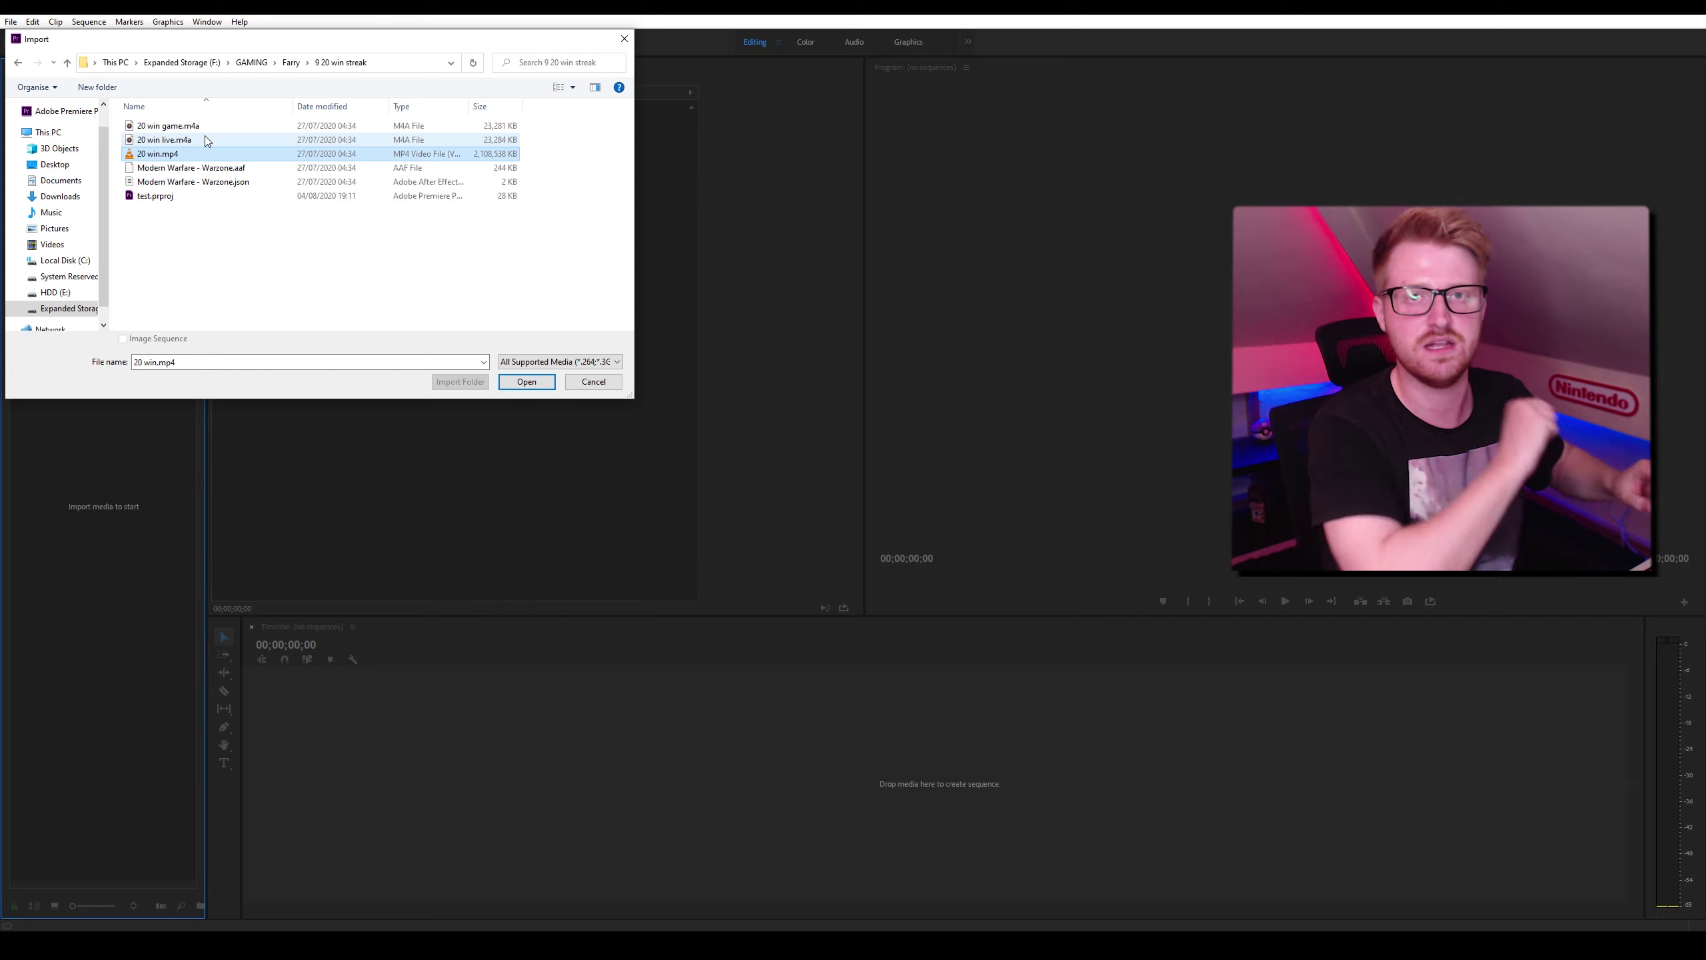
pyautogui.press('Return')
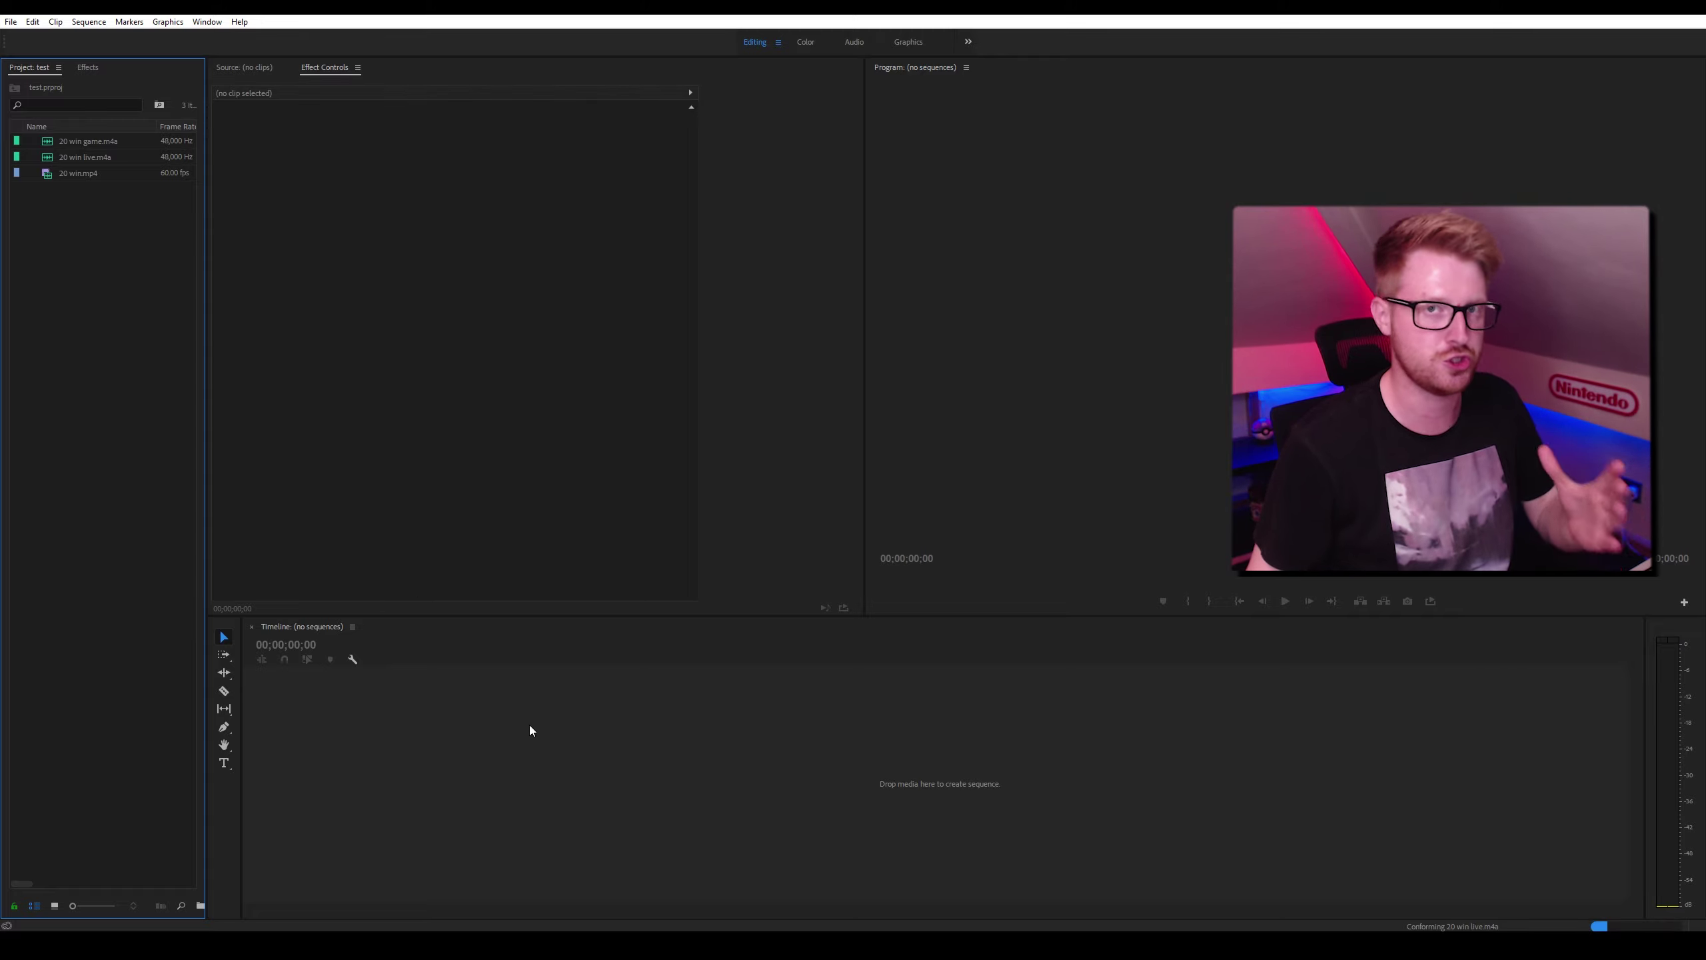
# Start a new sequence from AVCHD 1080p60, switched to Custom editing mode at 60 fps.
pyautogui.click(14, 24)
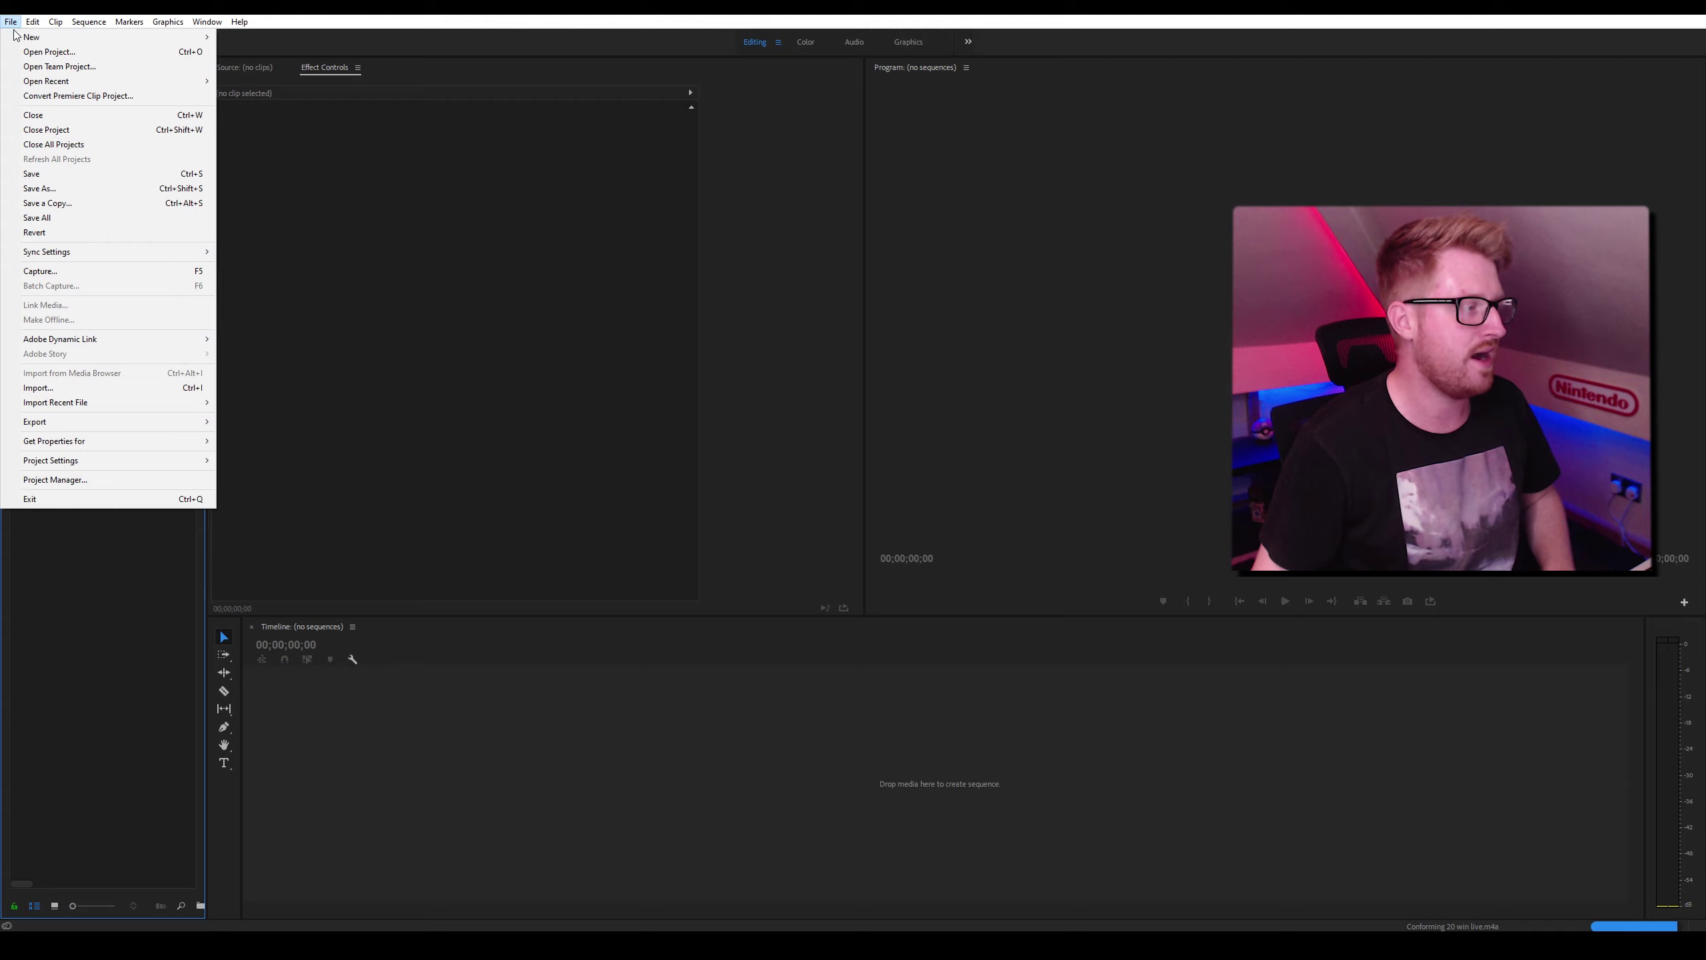
pyautogui.moveTo(27, 41)
pyautogui.click(276, 64)
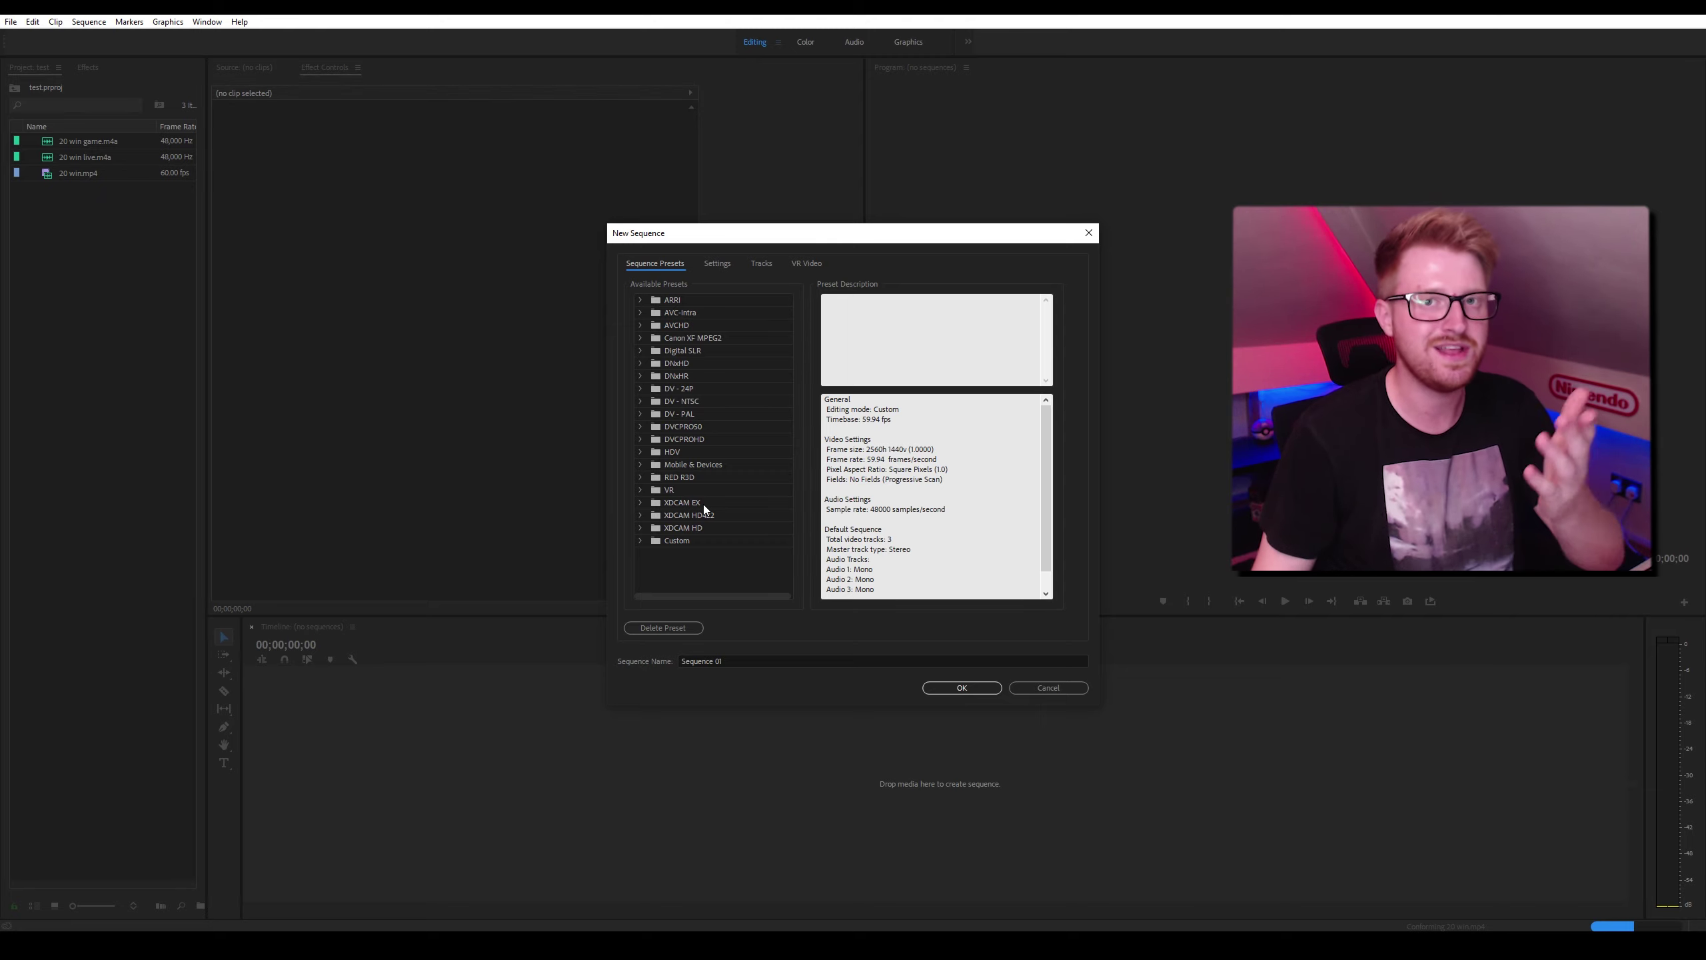
pyautogui.click(639, 327)
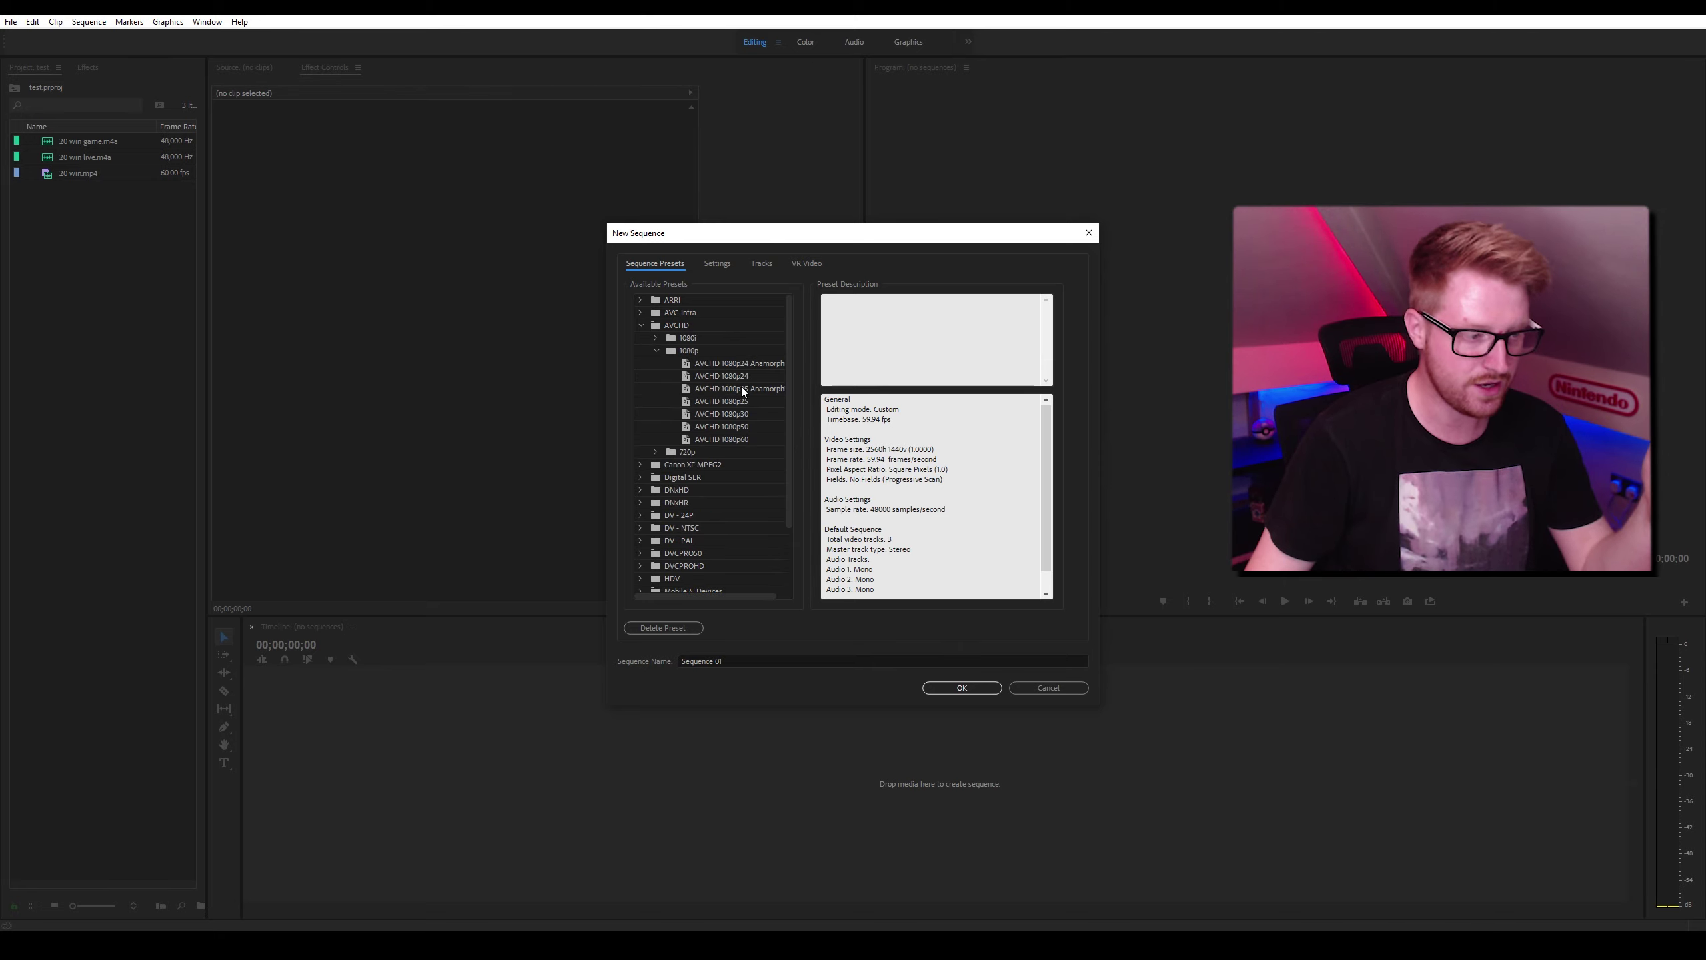
pyautogui.click(739, 441)
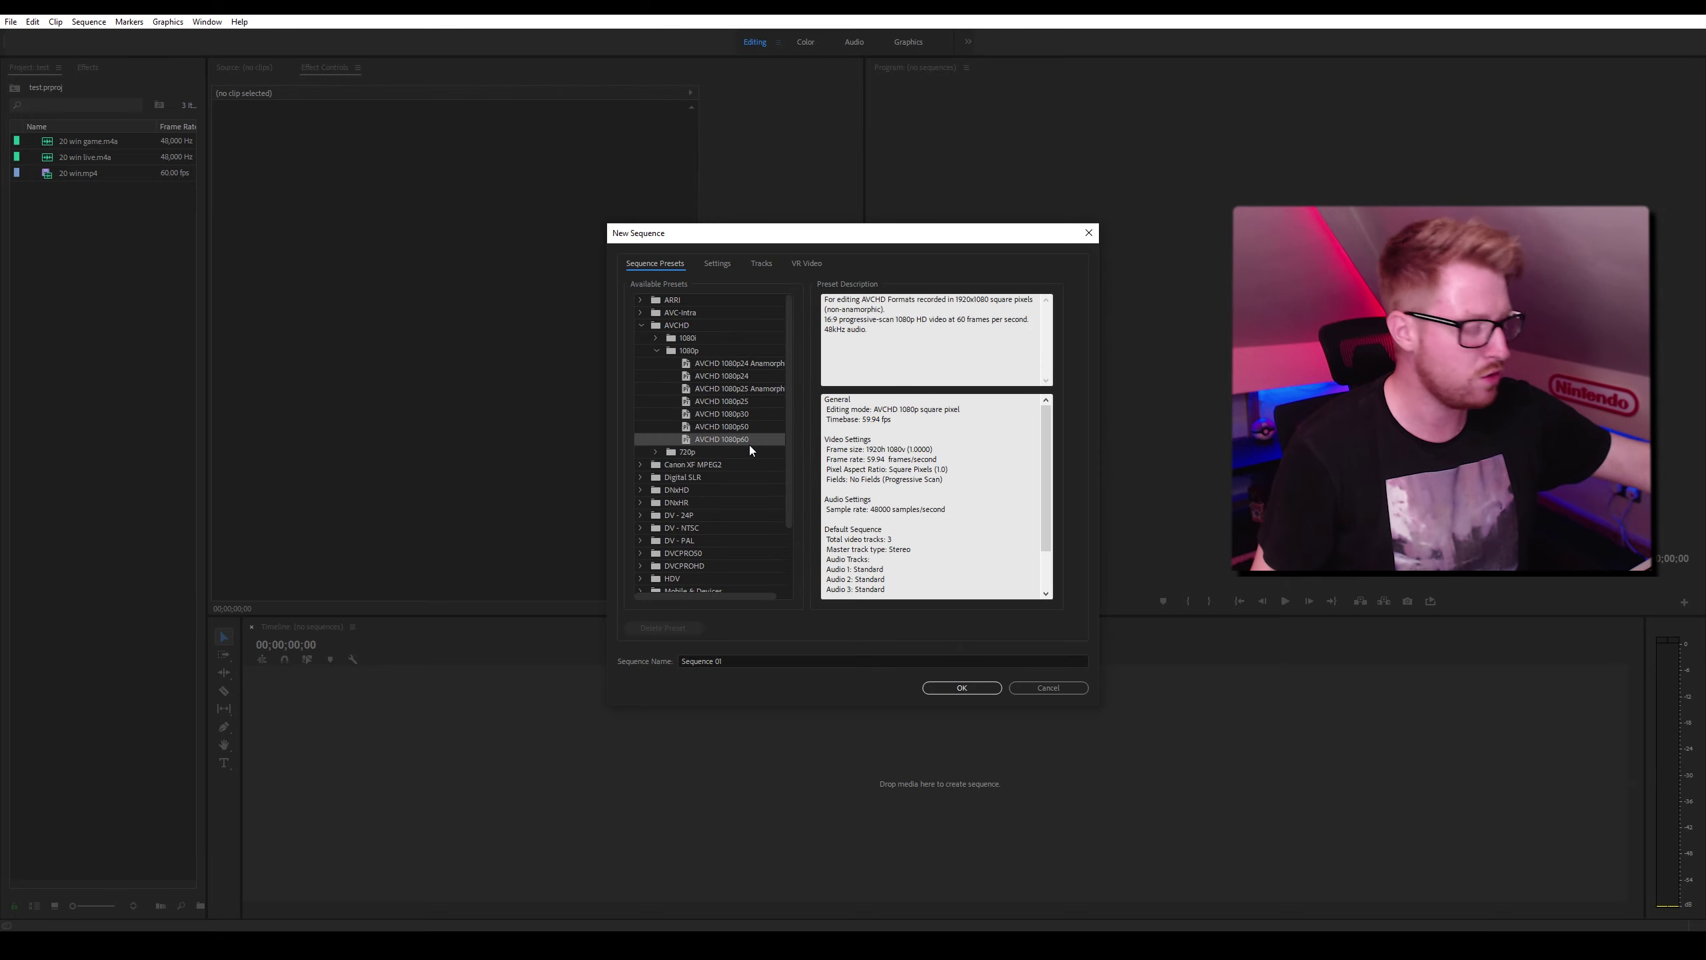
pyautogui.click(722, 272)
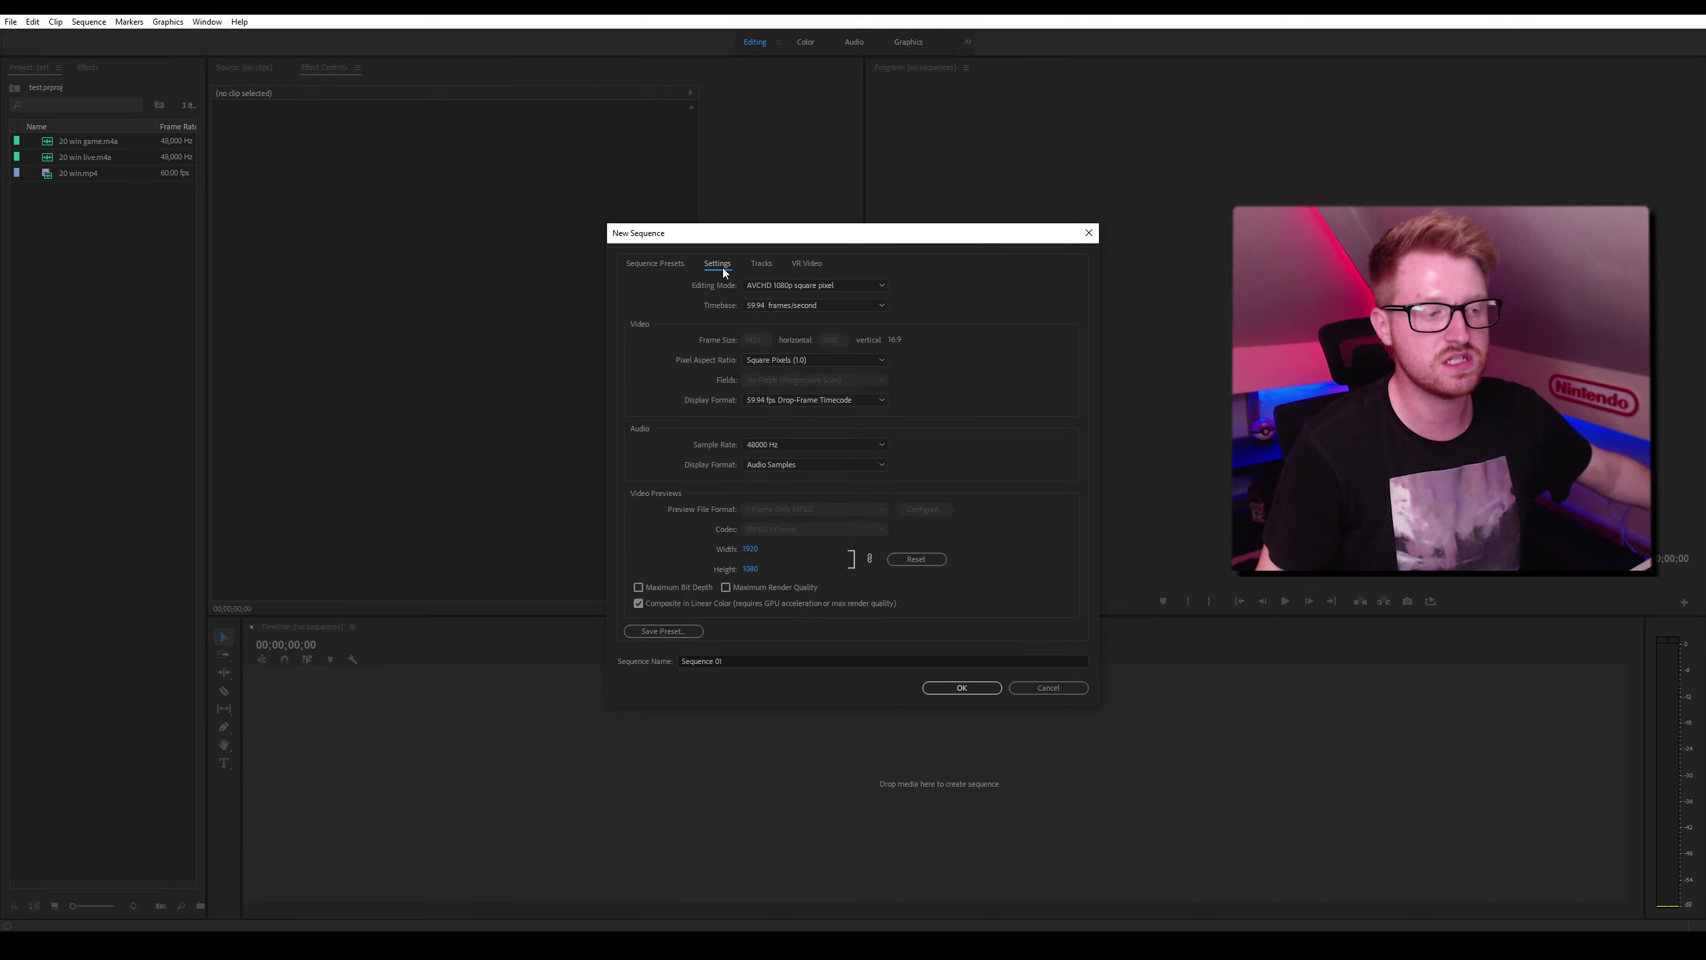
pyautogui.click(807, 285)
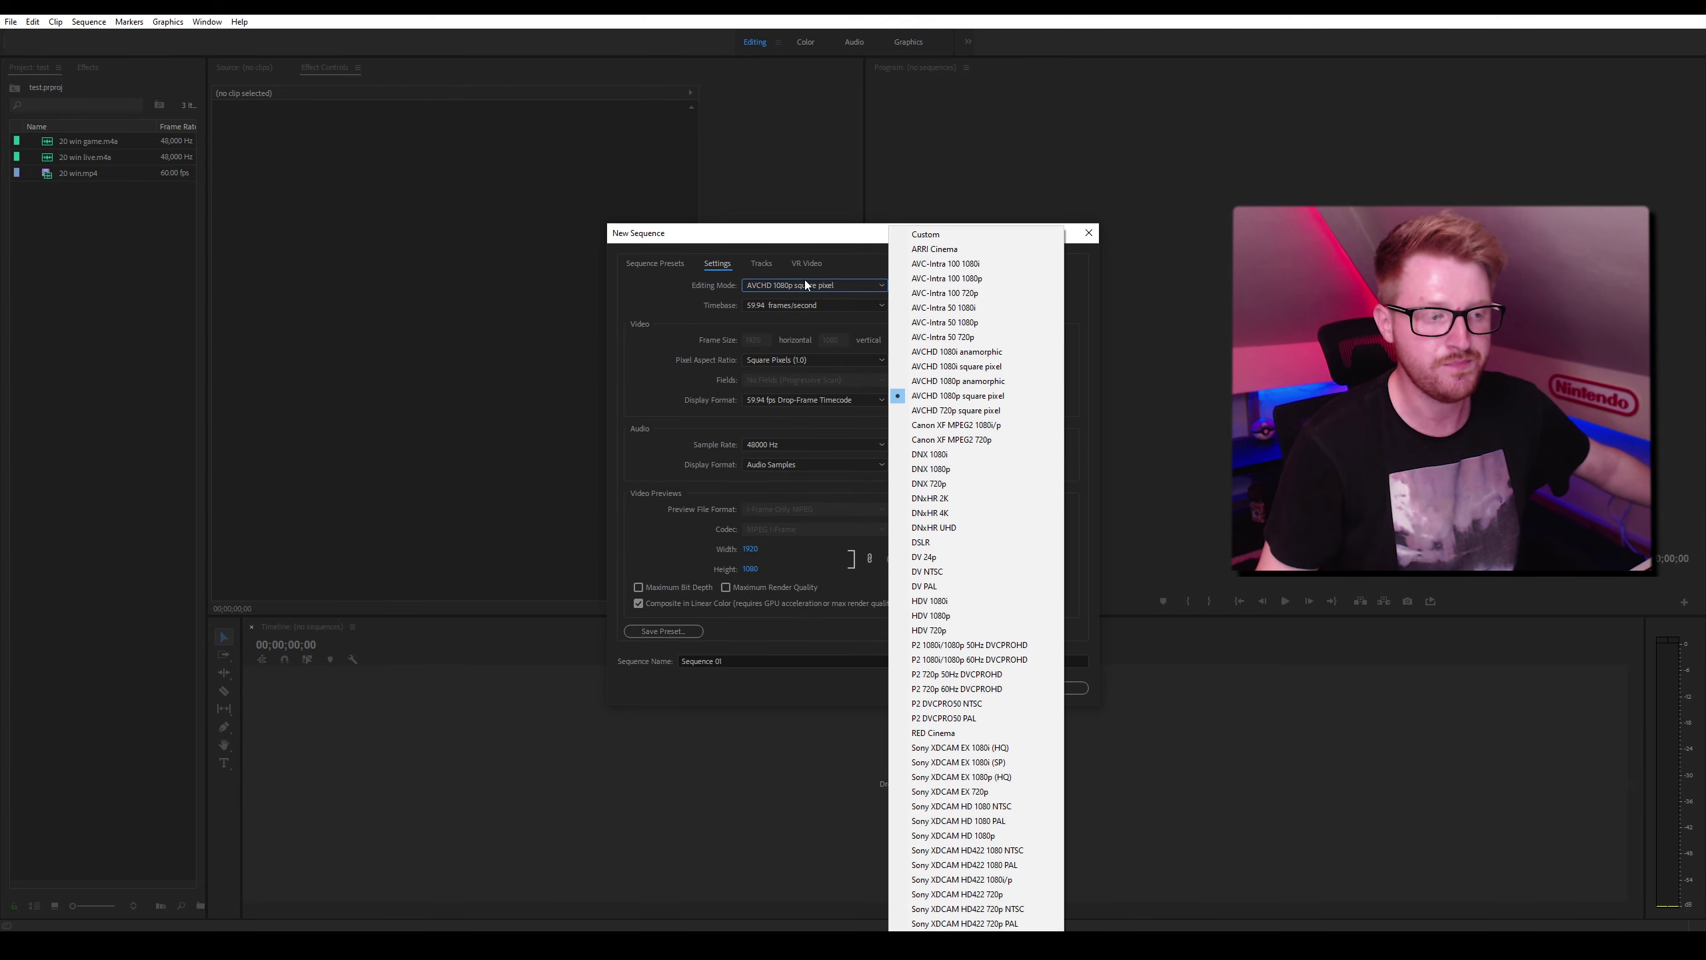
pyautogui.click(965, 232)
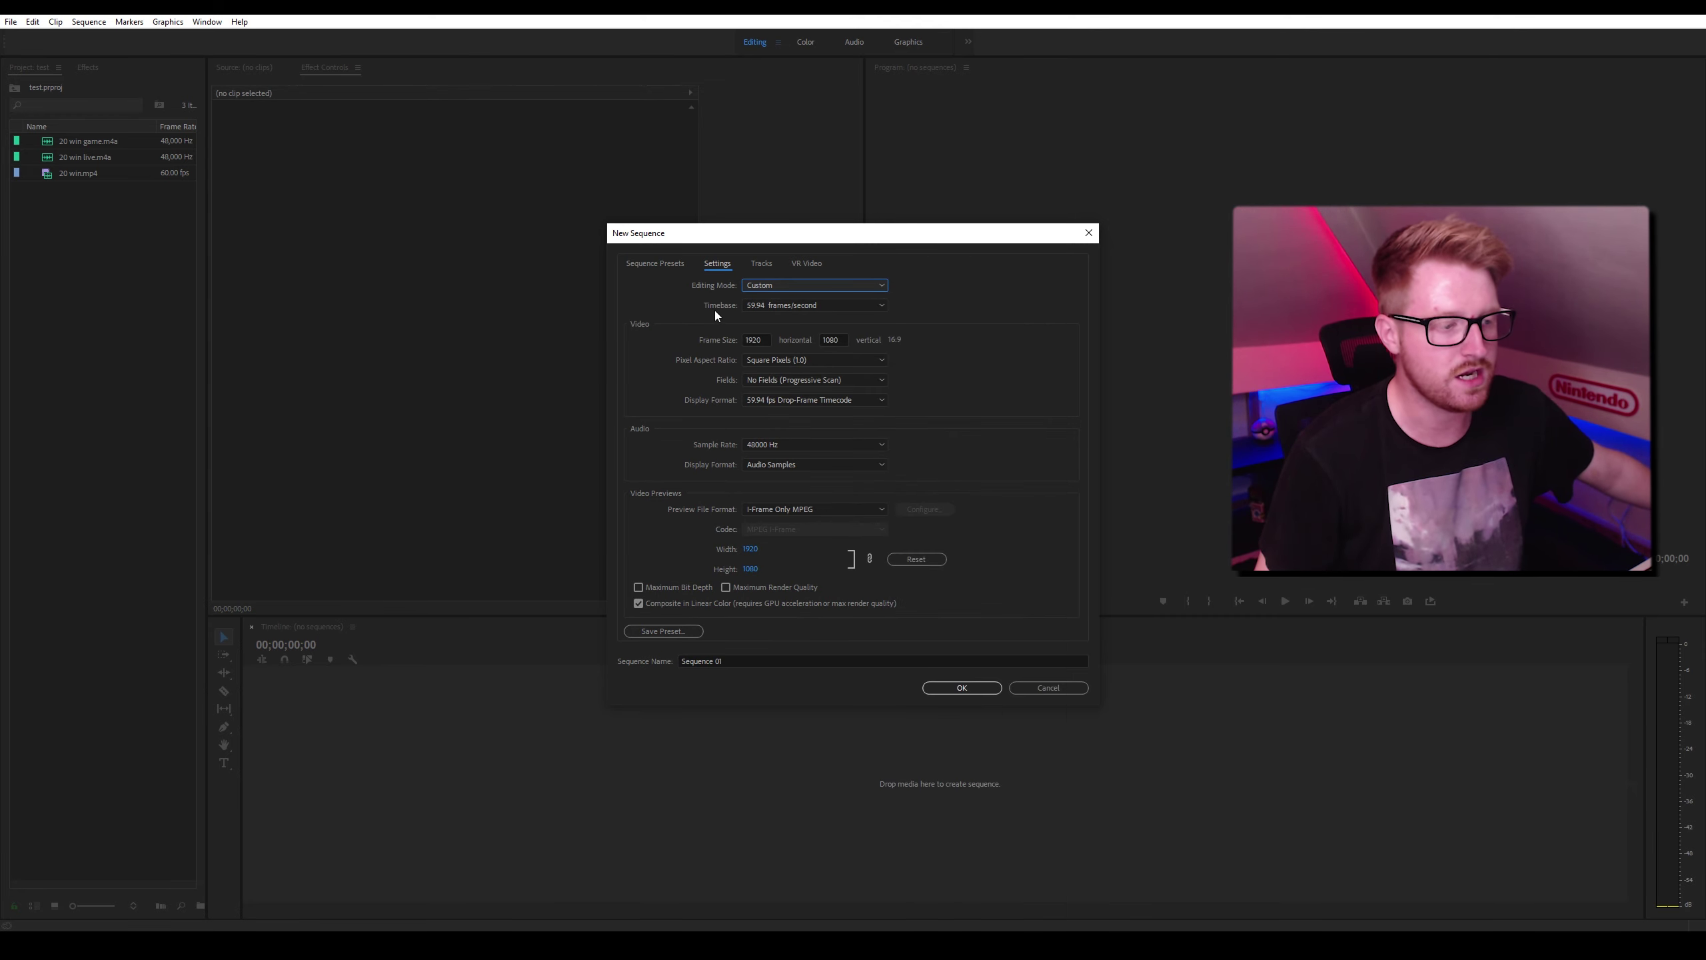
pyautogui.click(791, 307)
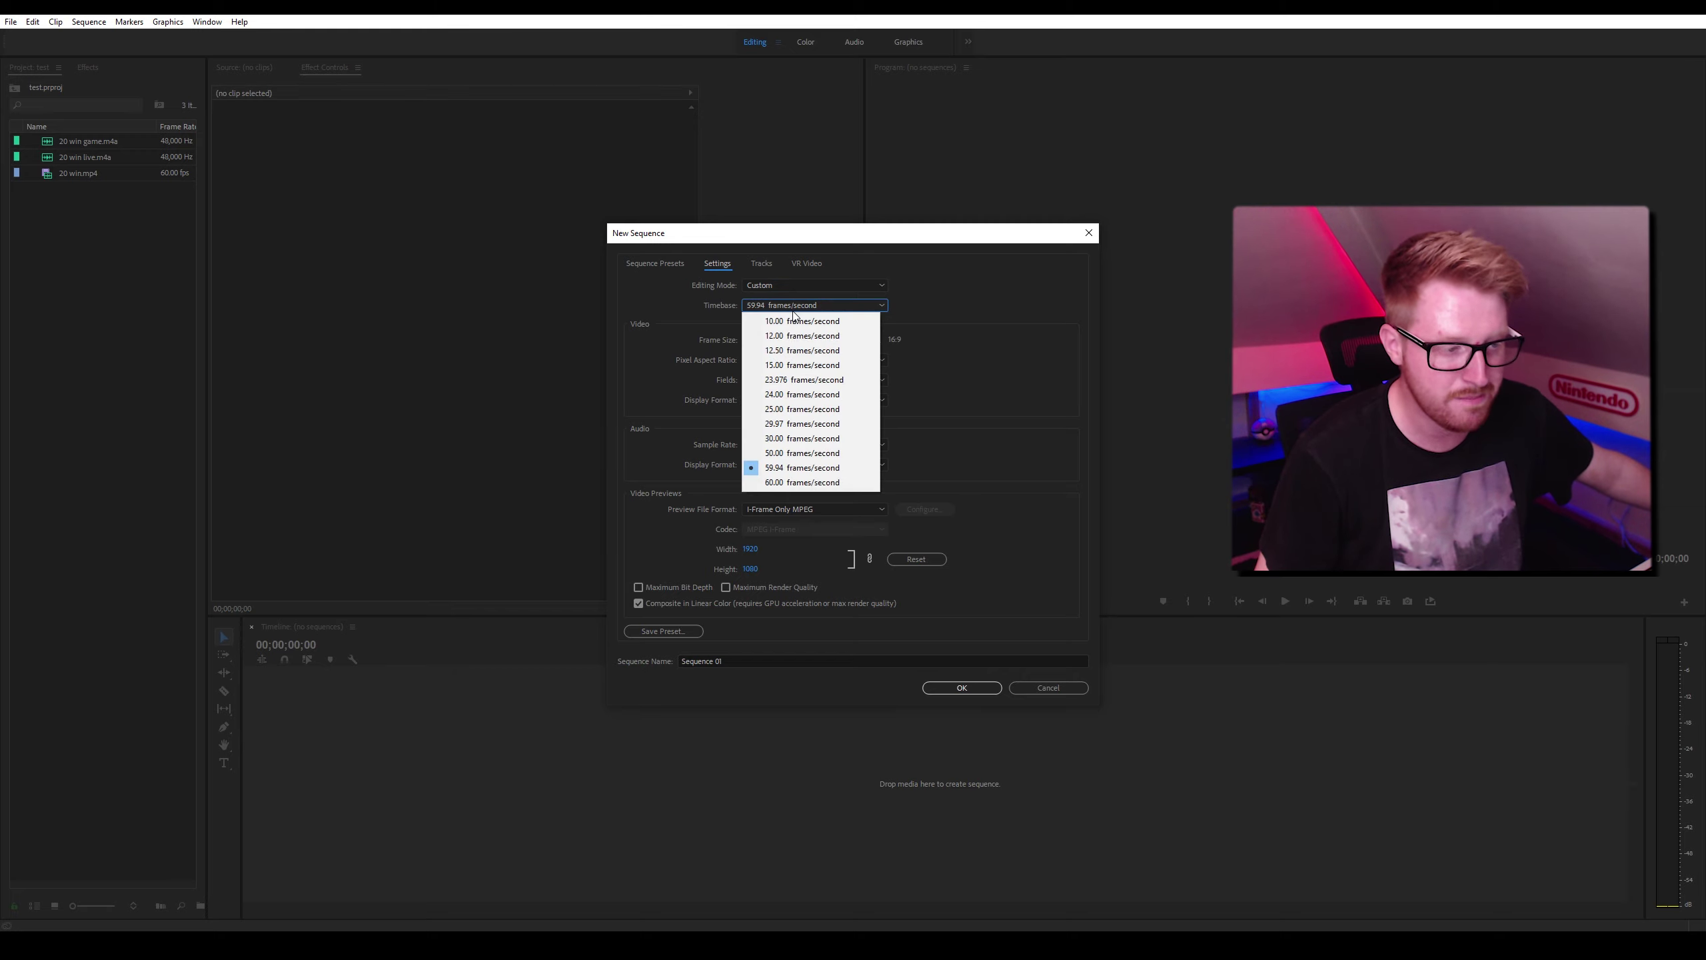
pyautogui.click(811, 482)
# Set the sequence frame size to 2560 by 1440.
pyautogui.click(767, 338)
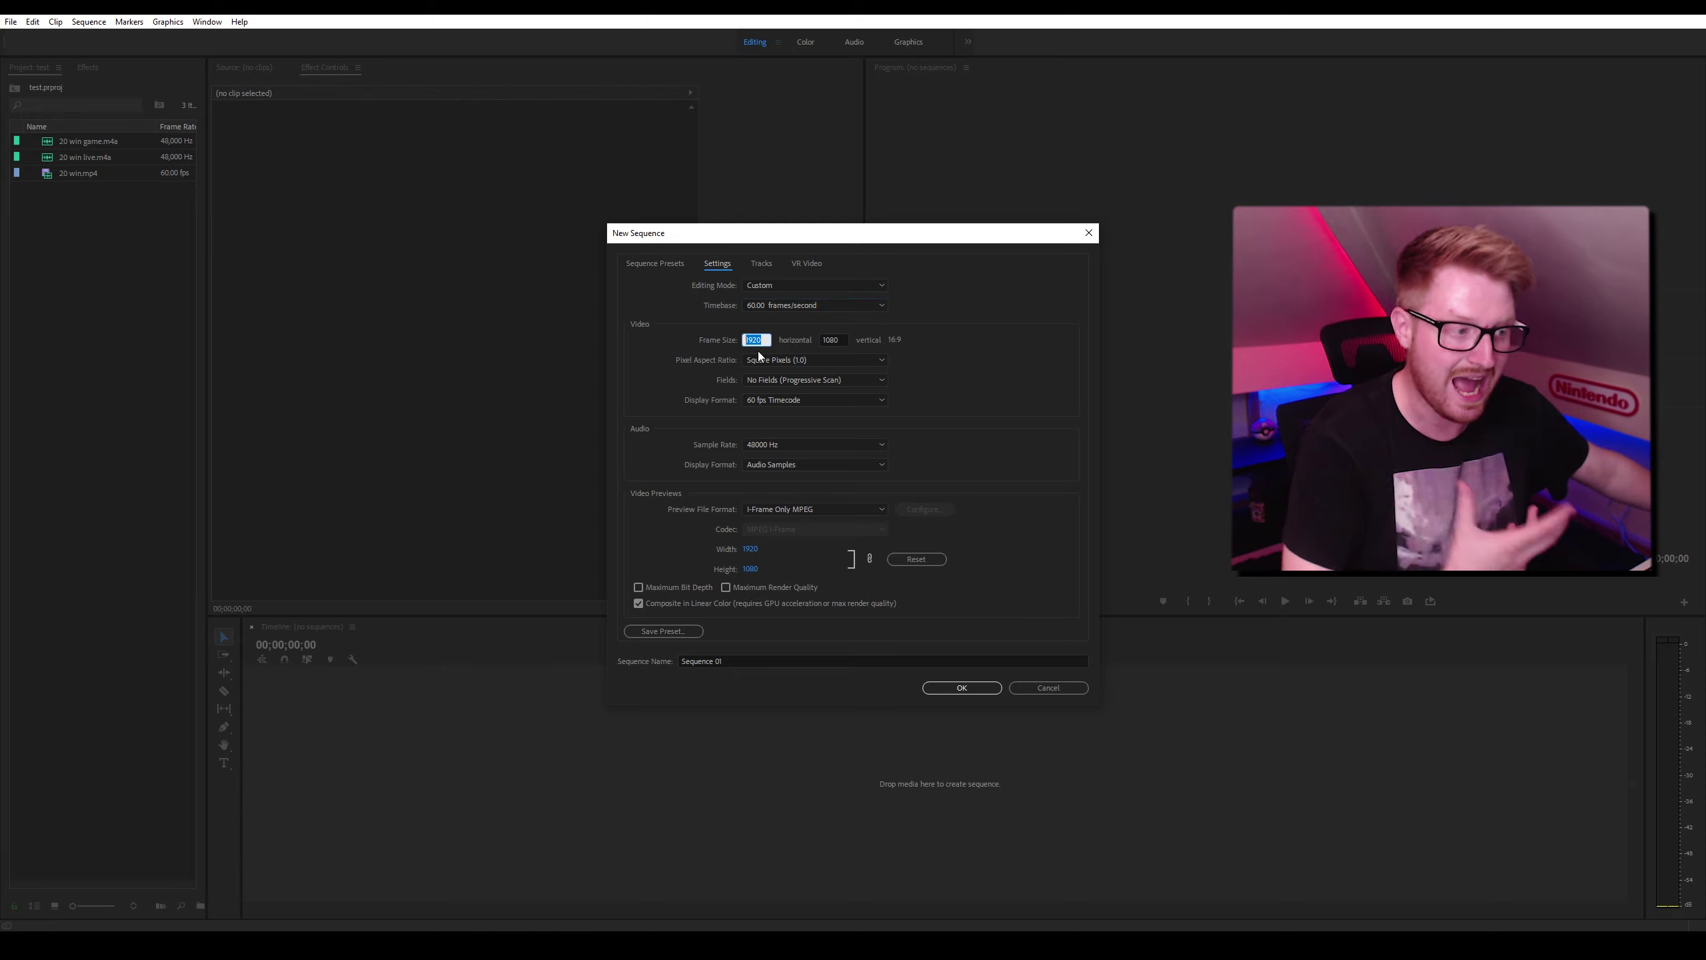
pyautogui.write('25')
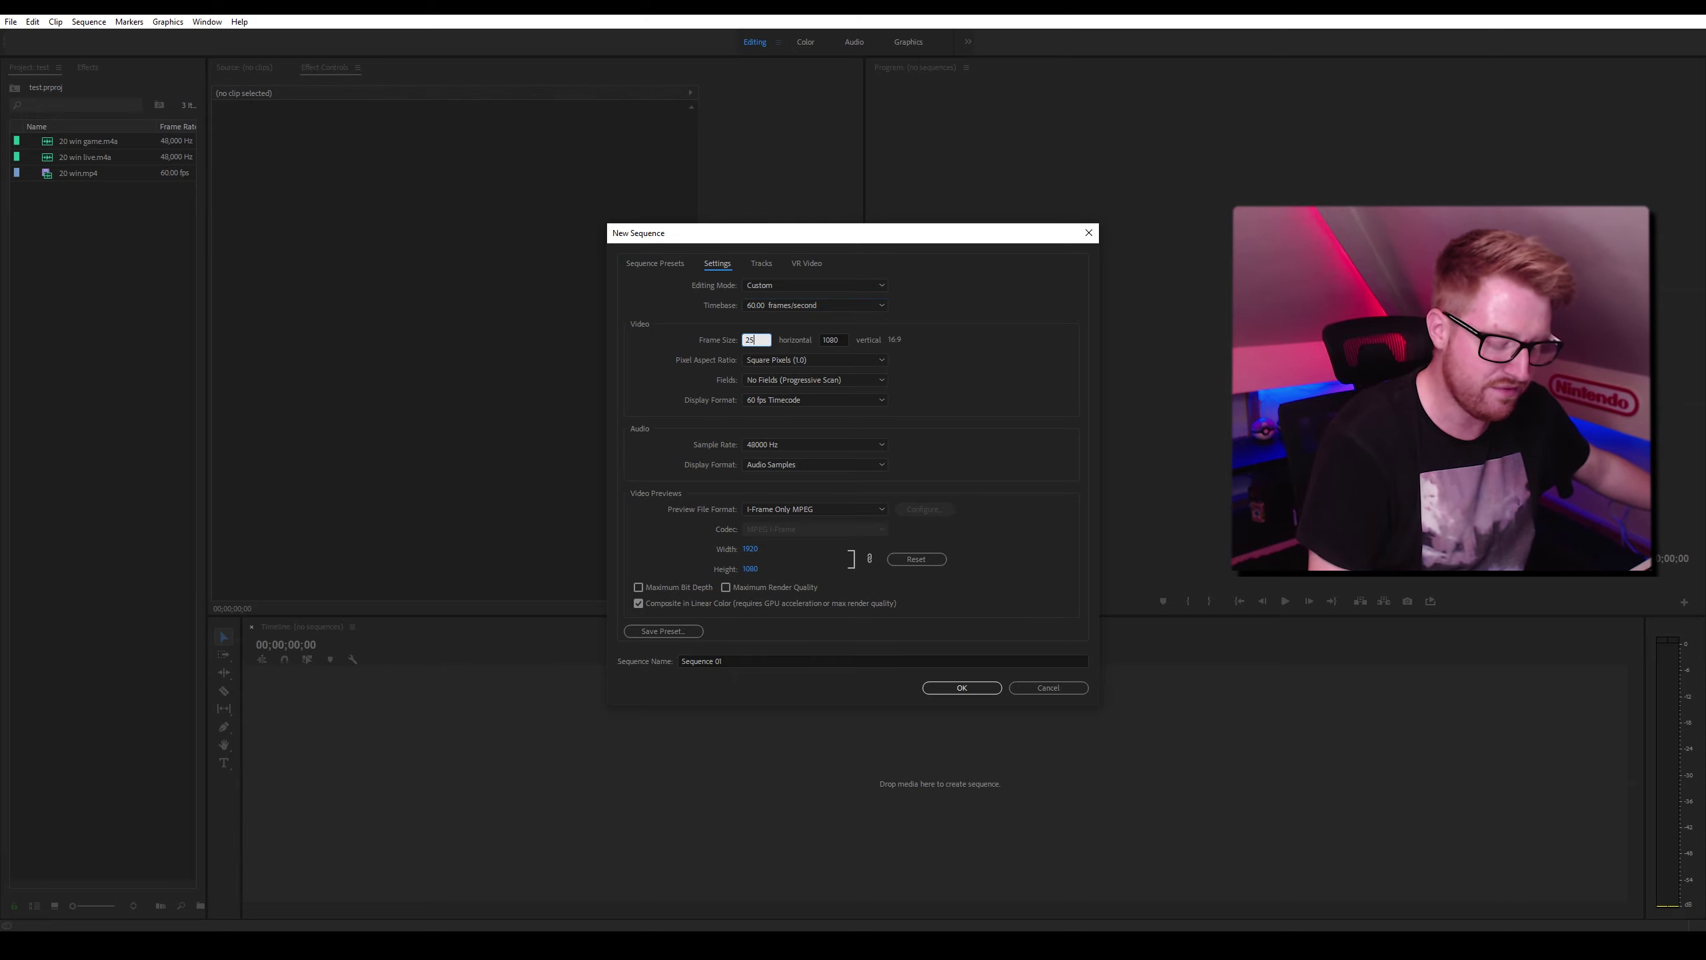
pyautogui.write('60')
pyautogui.press('Tab')
pyautogui.write('1440')
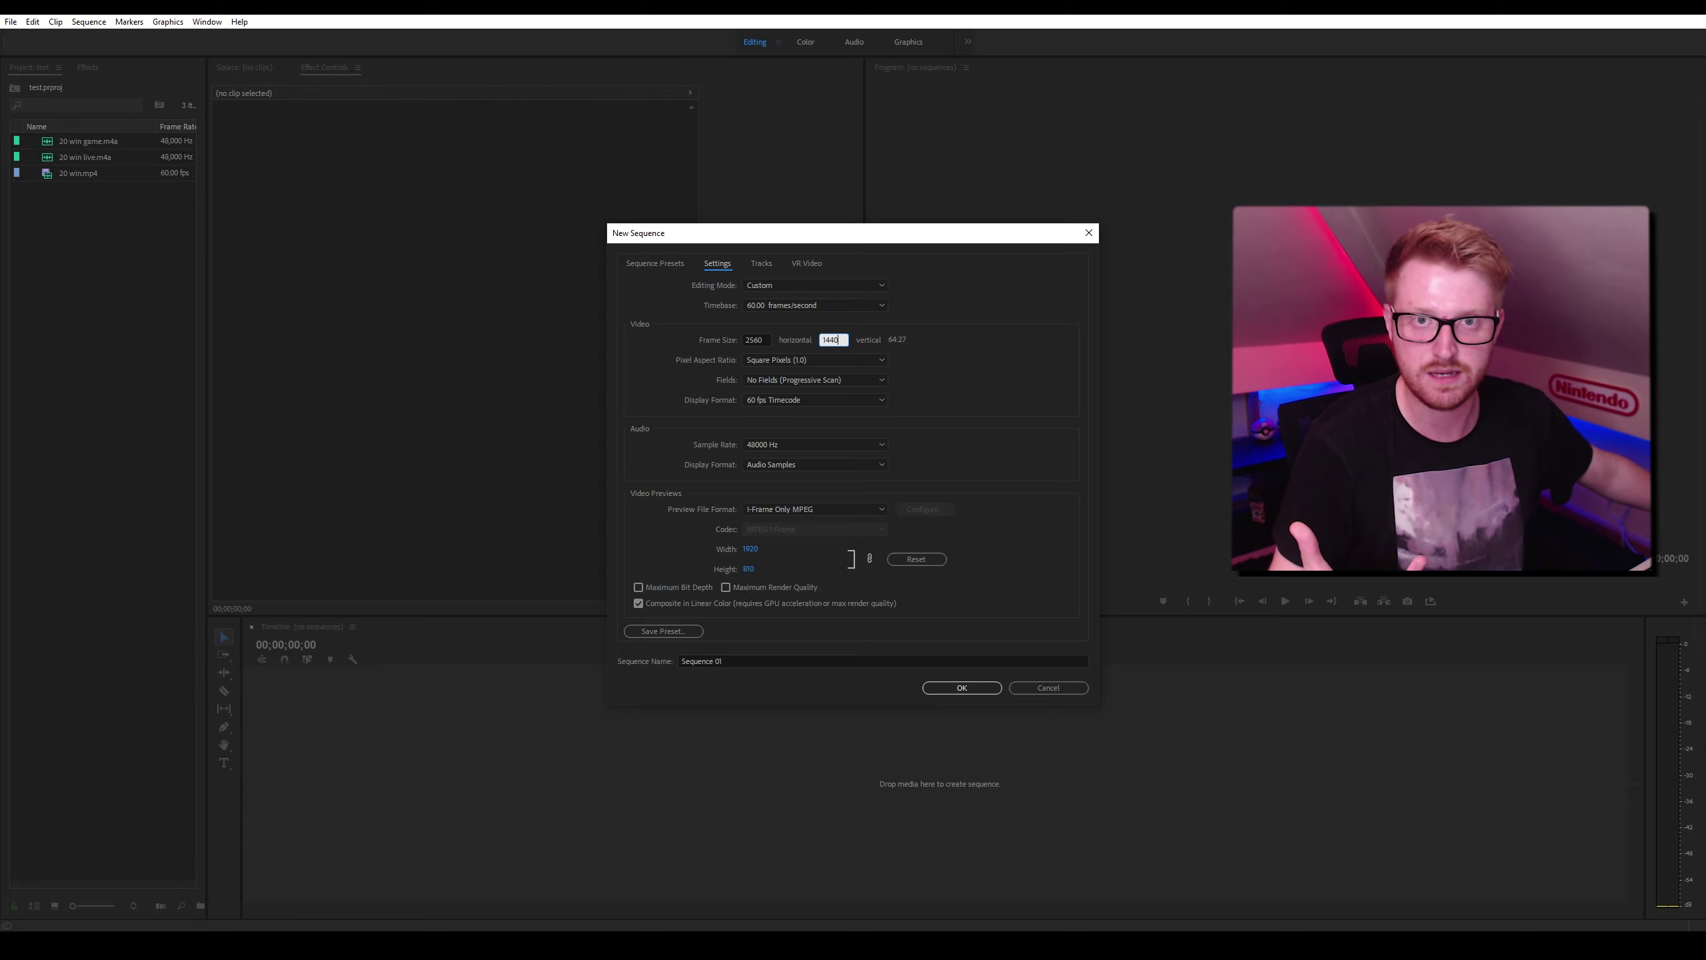
pyautogui.click(937, 371)
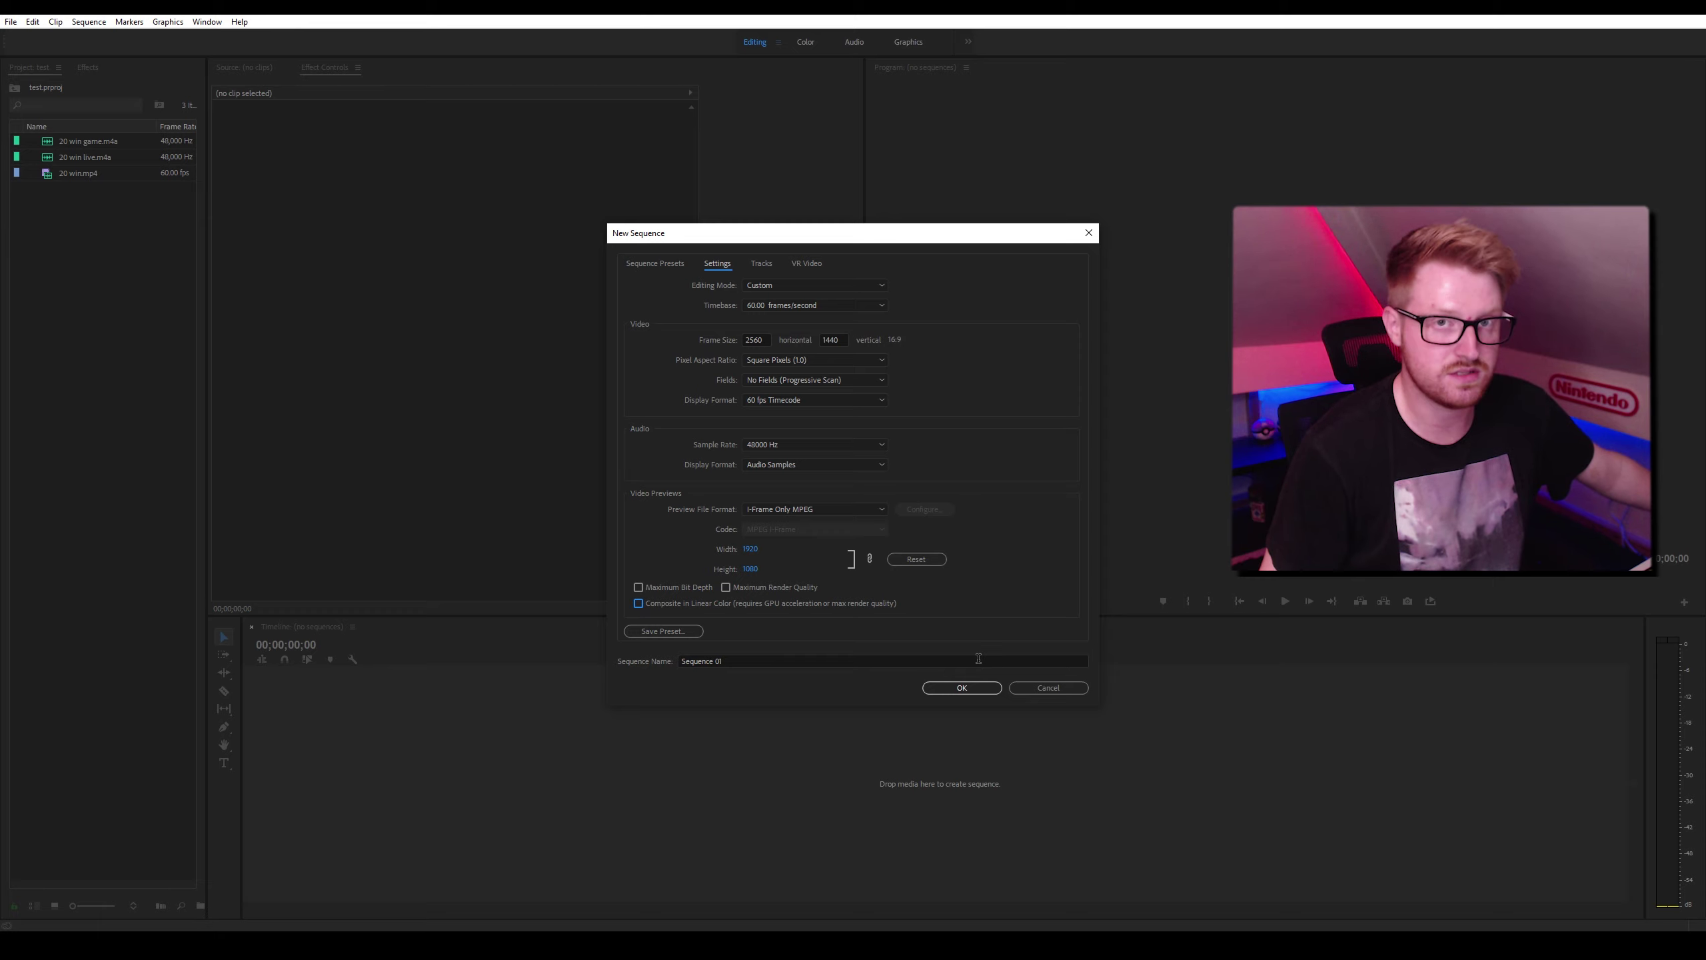
# Delete audio tracks 4 to 6, leaving three audio tracks.
pyautogui.click(737, 658)
pyautogui.click(761, 263)
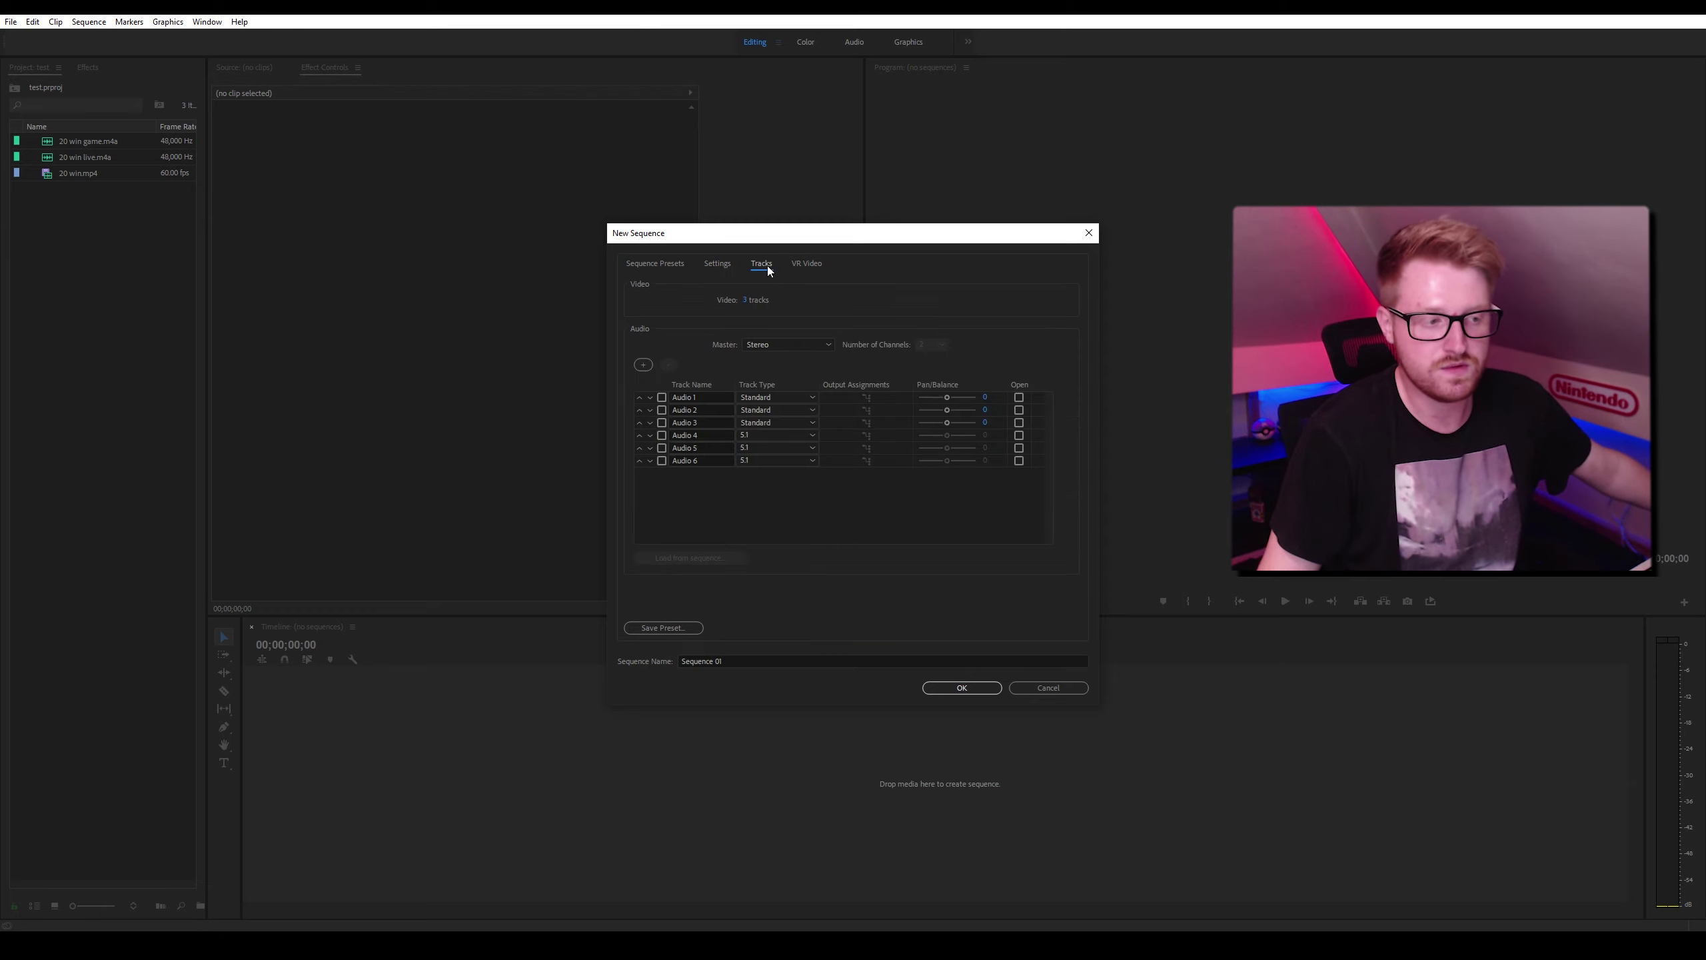
pyautogui.click(661, 435)
pyautogui.click(662, 448)
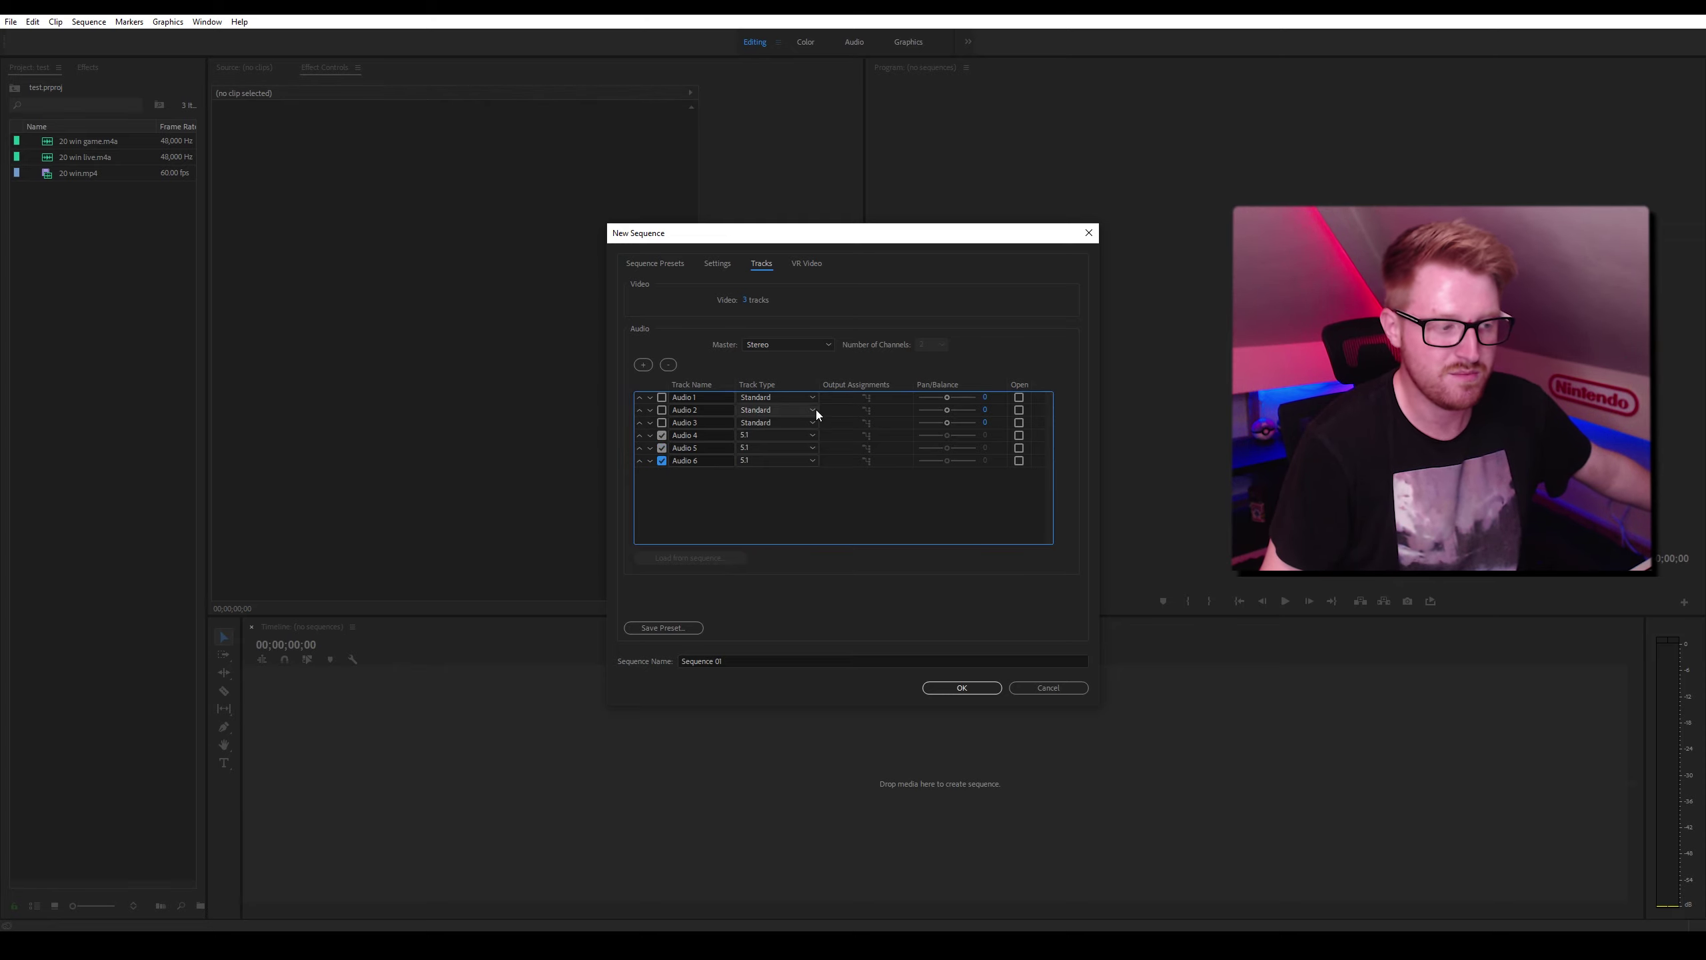
pyautogui.click(668, 365)
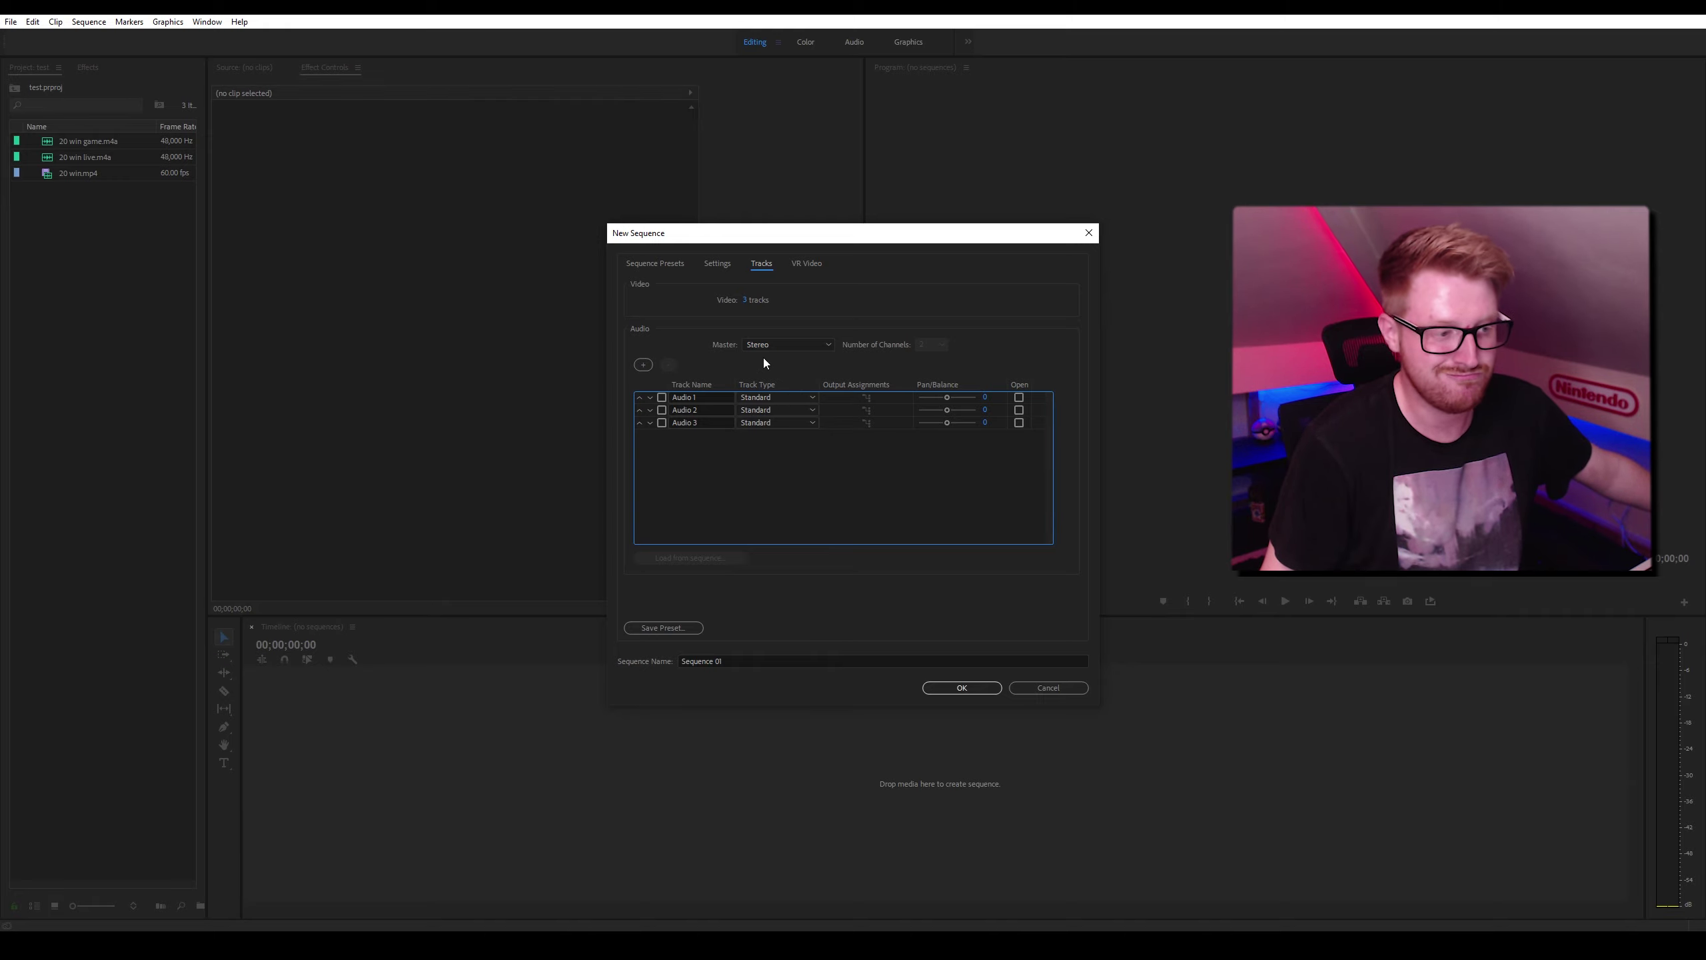
pyautogui.click(769, 397)
# Save the sequence settings as the preset 'YouTube 60fps'.
pyautogui.click(682, 629)
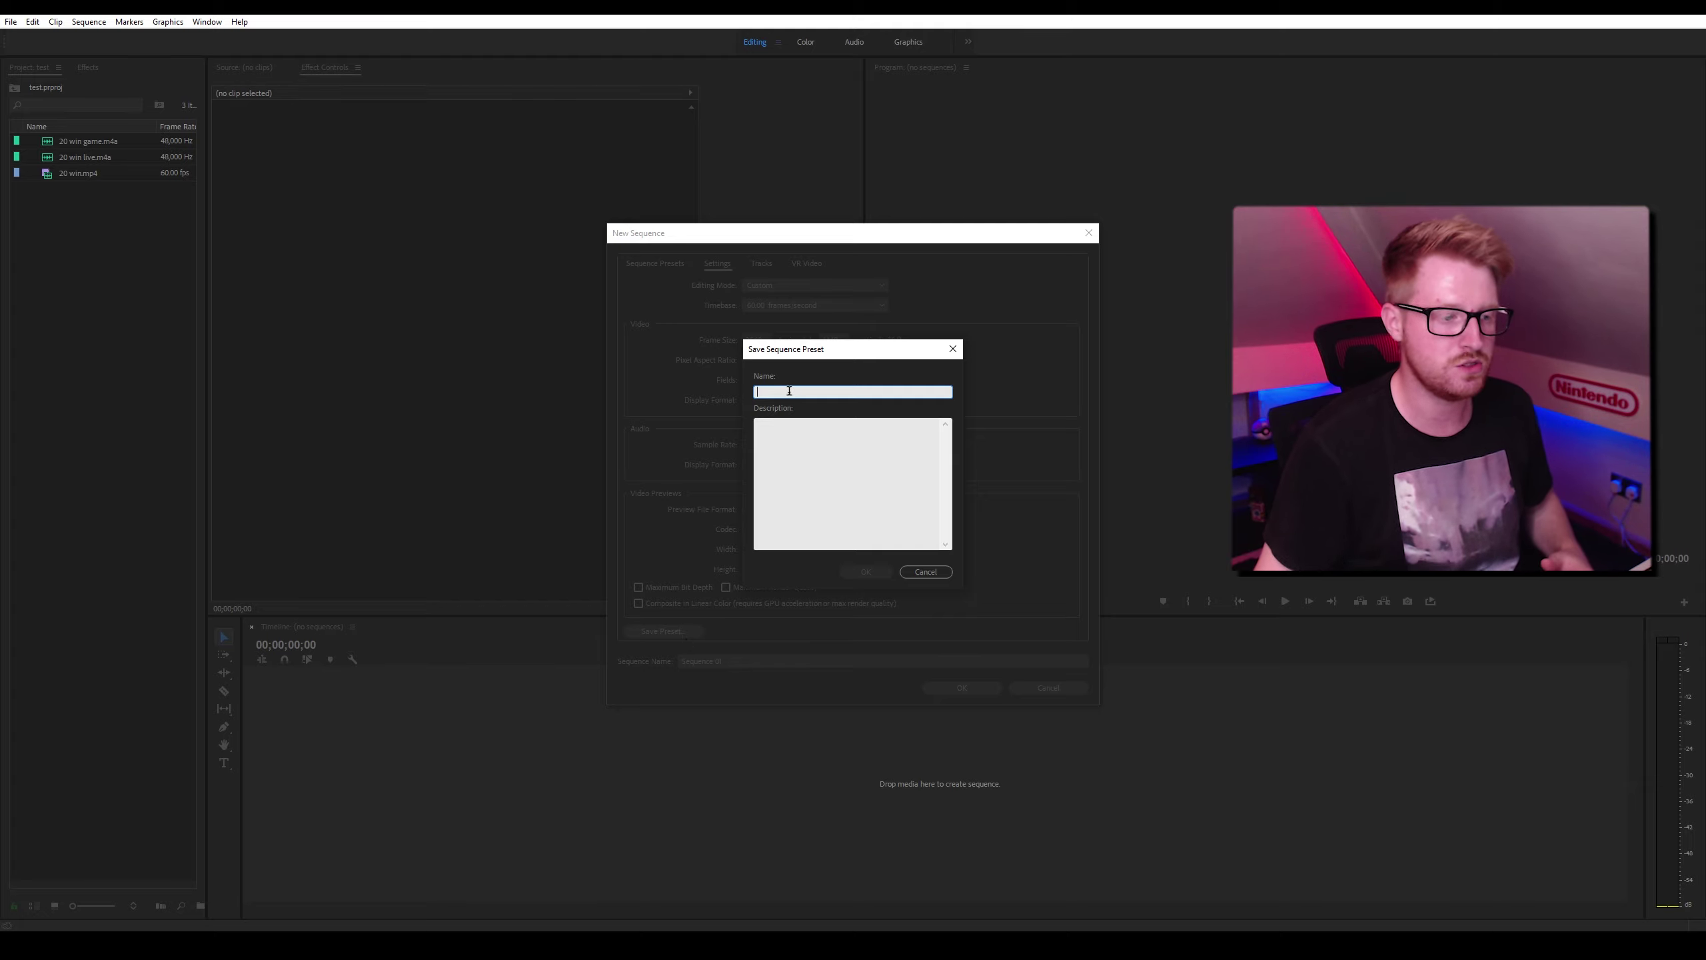
pyautogui.write('YouTube')
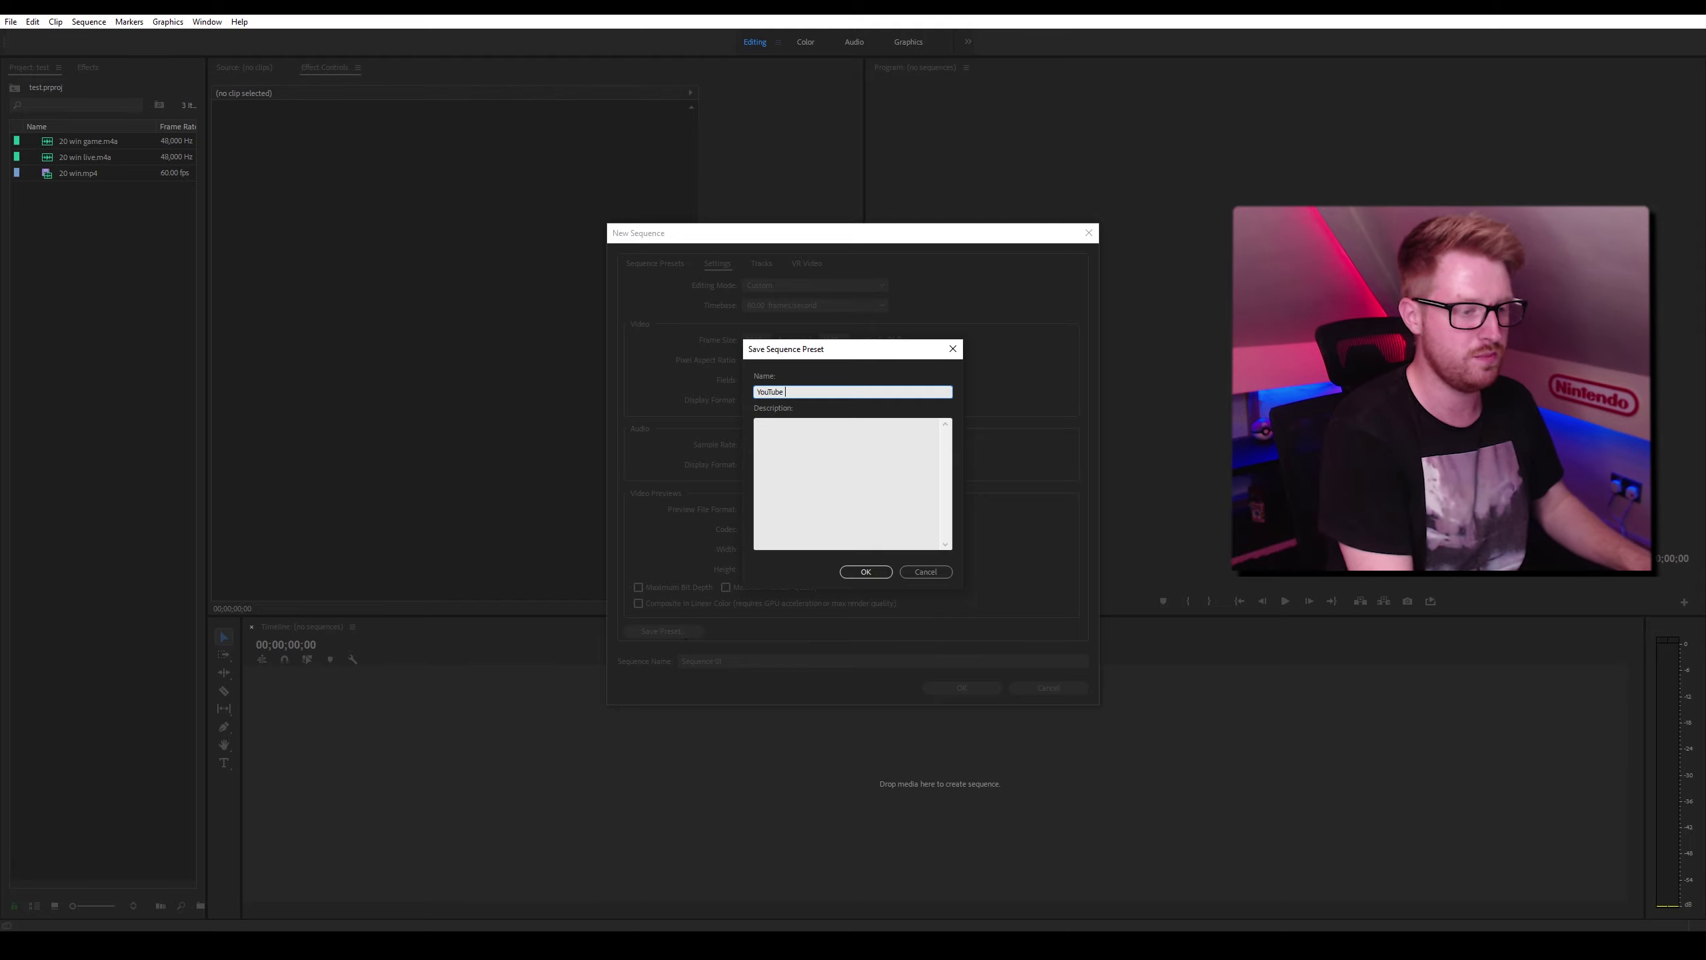
pyautogui.write(' 60fps')
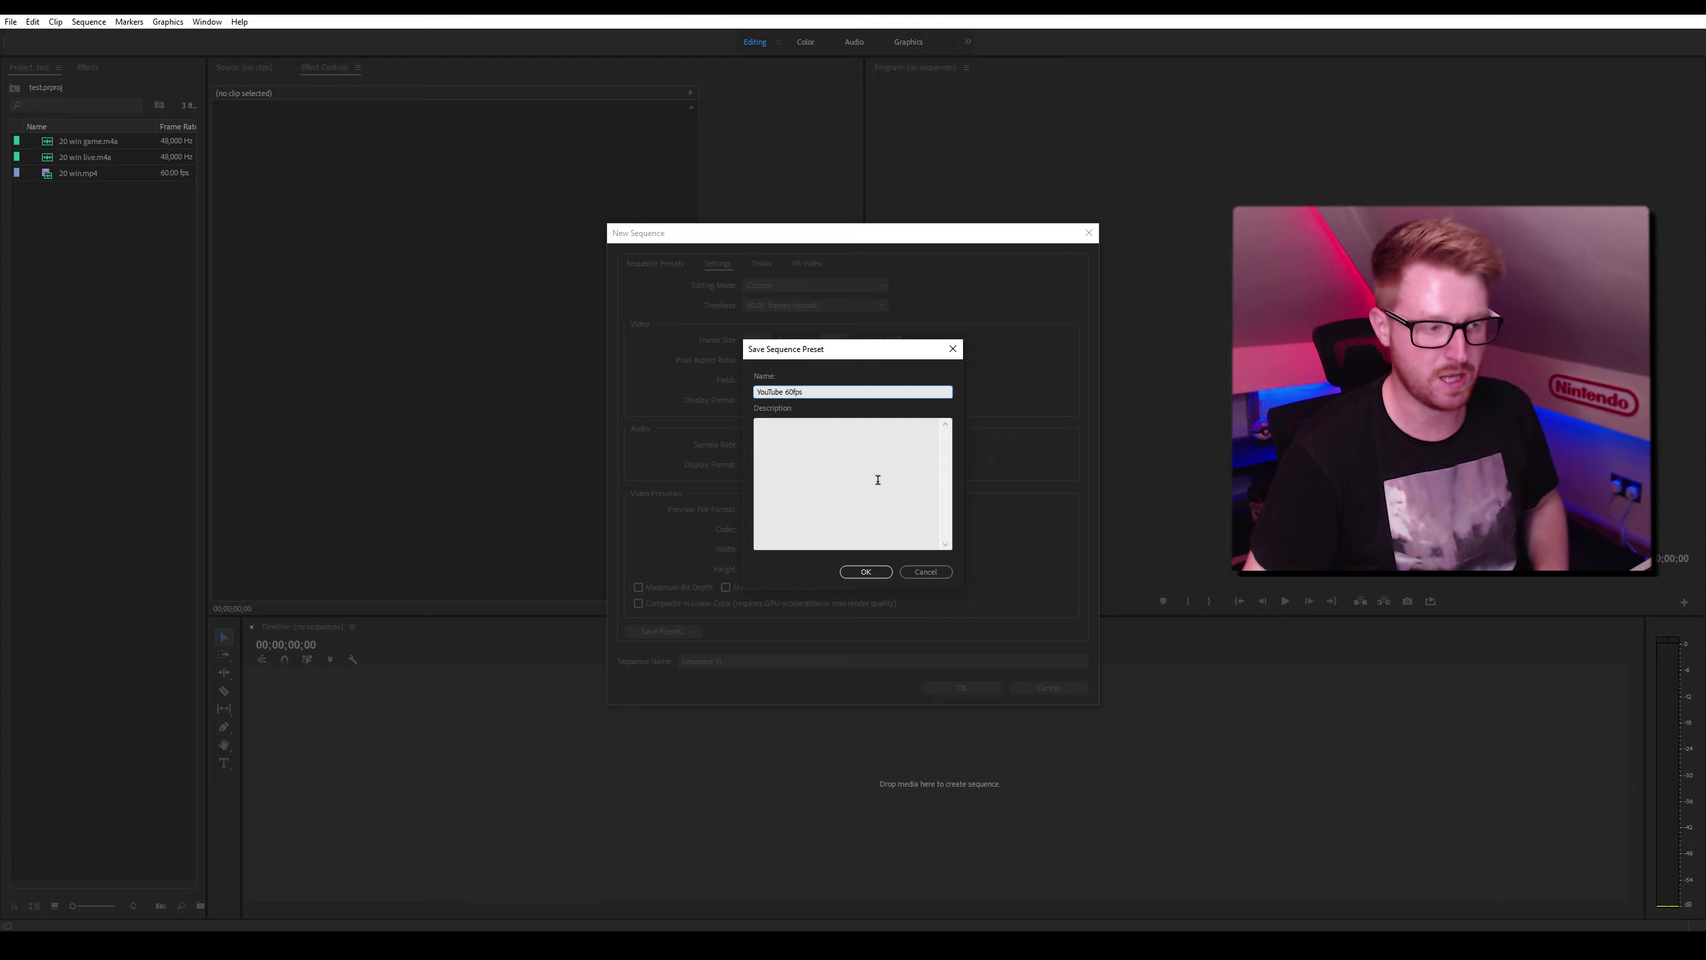
pyautogui.click(866, 571)
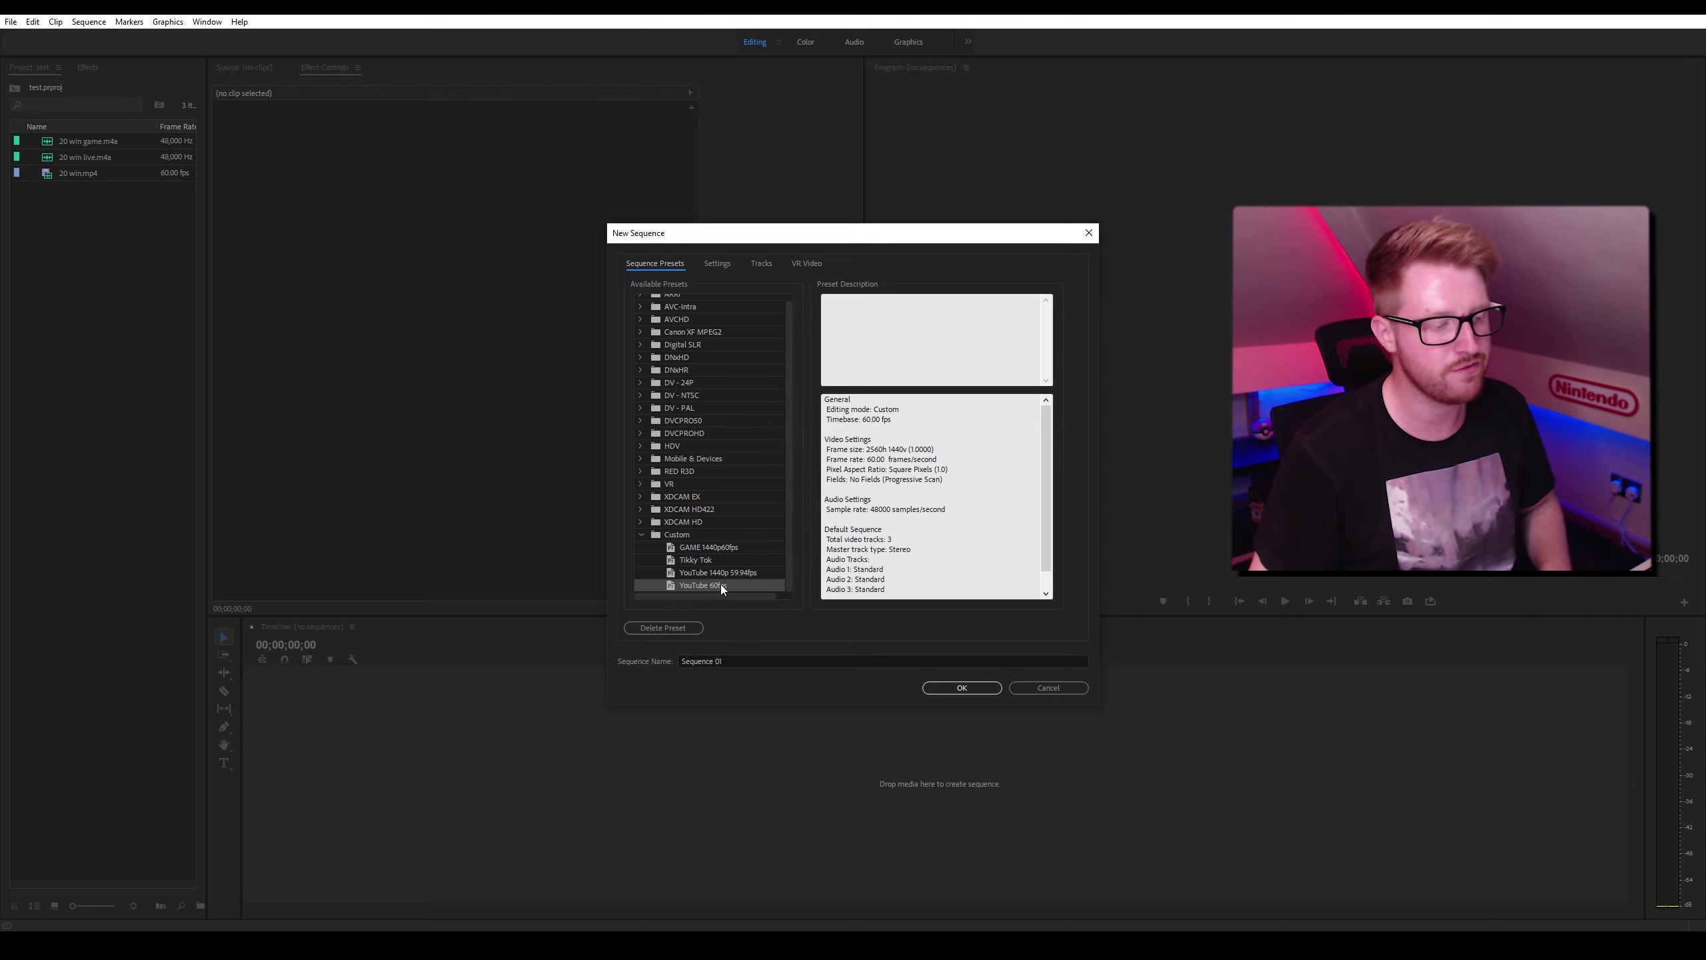
# Name the sequence 'test' and create it.
pyautogui.click(845, 661)
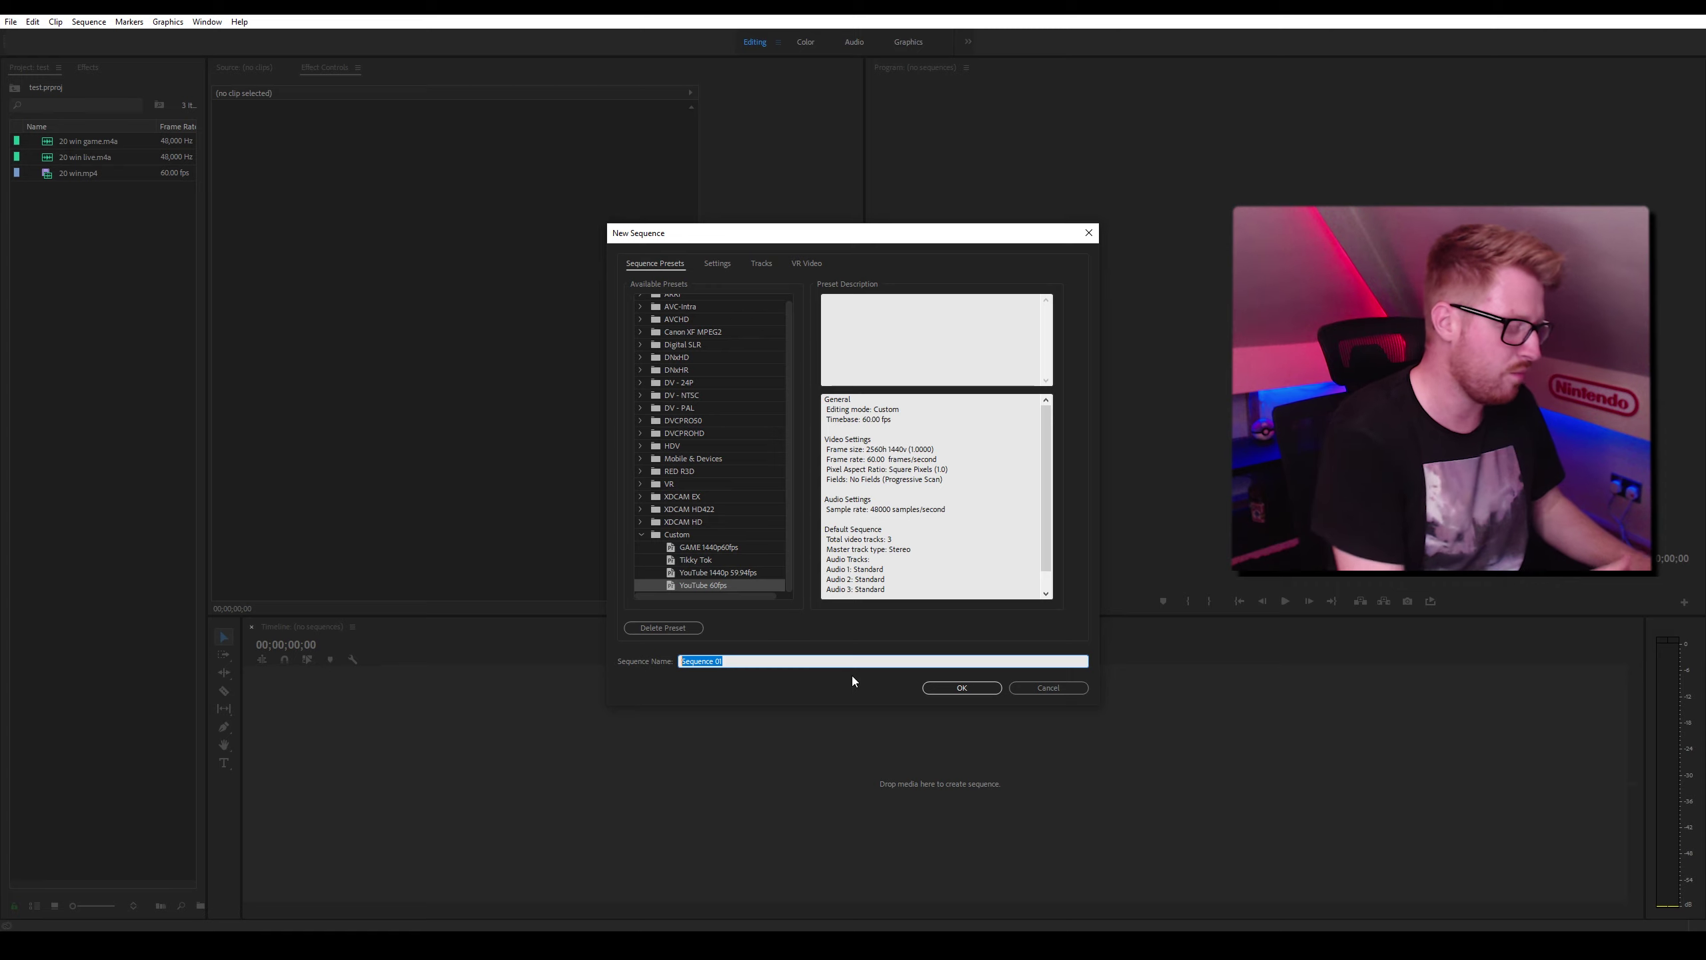
pyautogui.write('test')
pyautogui.press('Return')
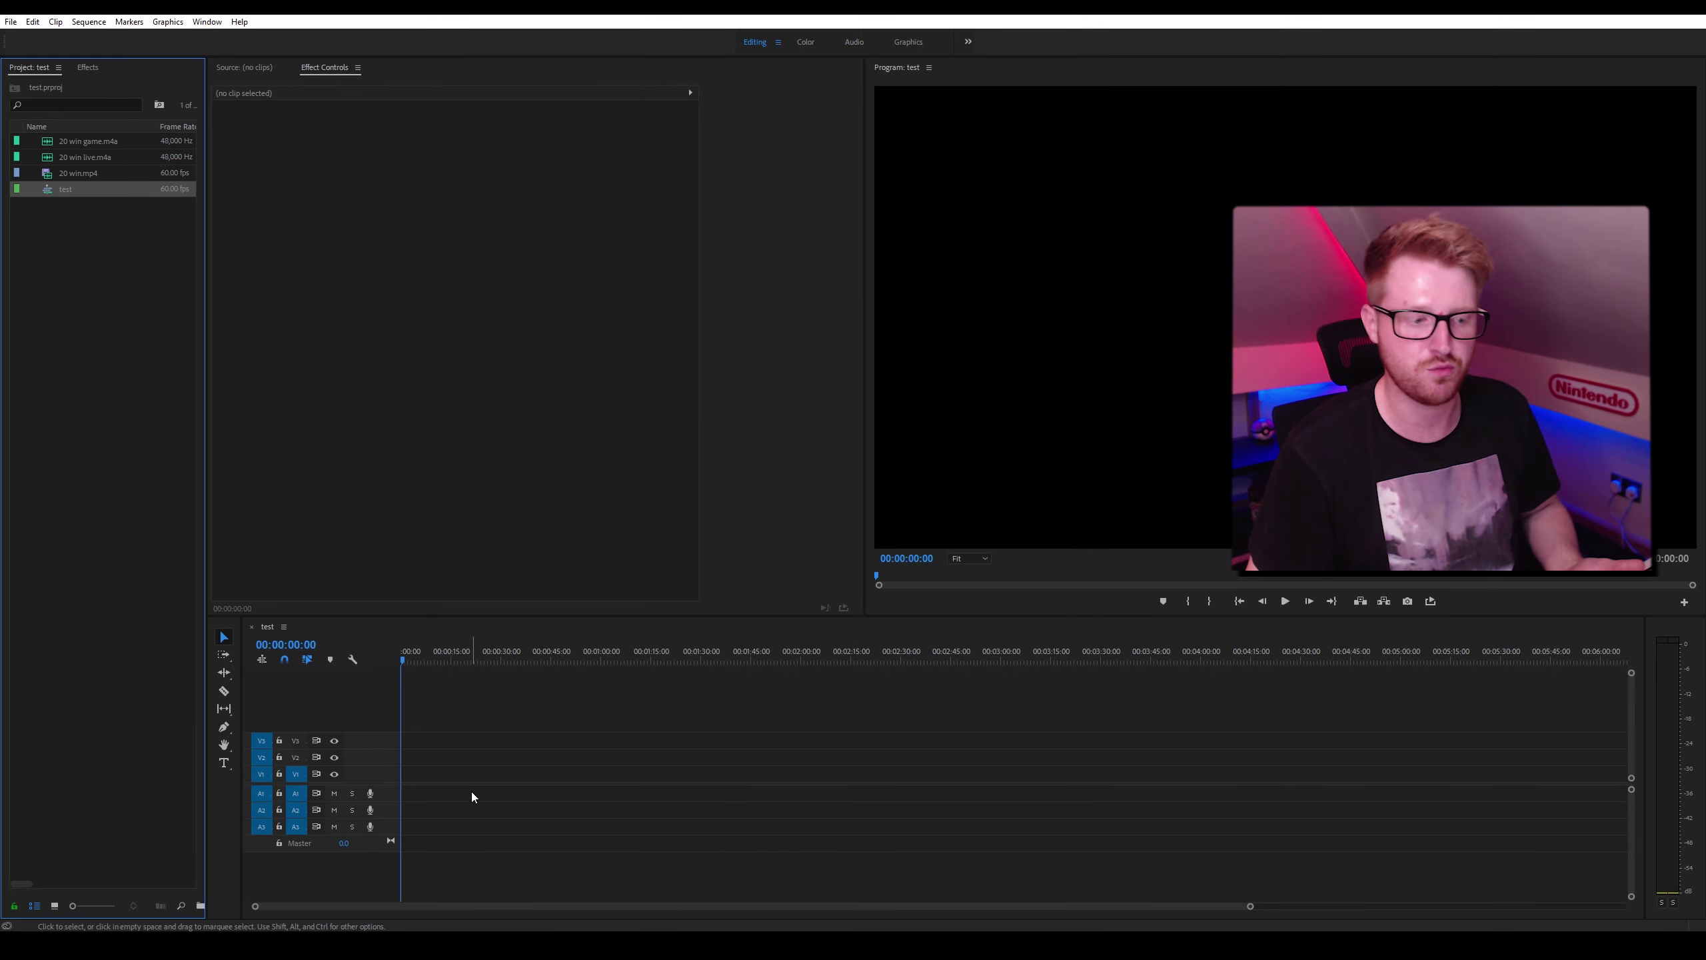
# Enlarge the timeline and place 20 win.mp4 at the start of V1, zoomed to fit.
pyautogui.moveTo(77, 180)
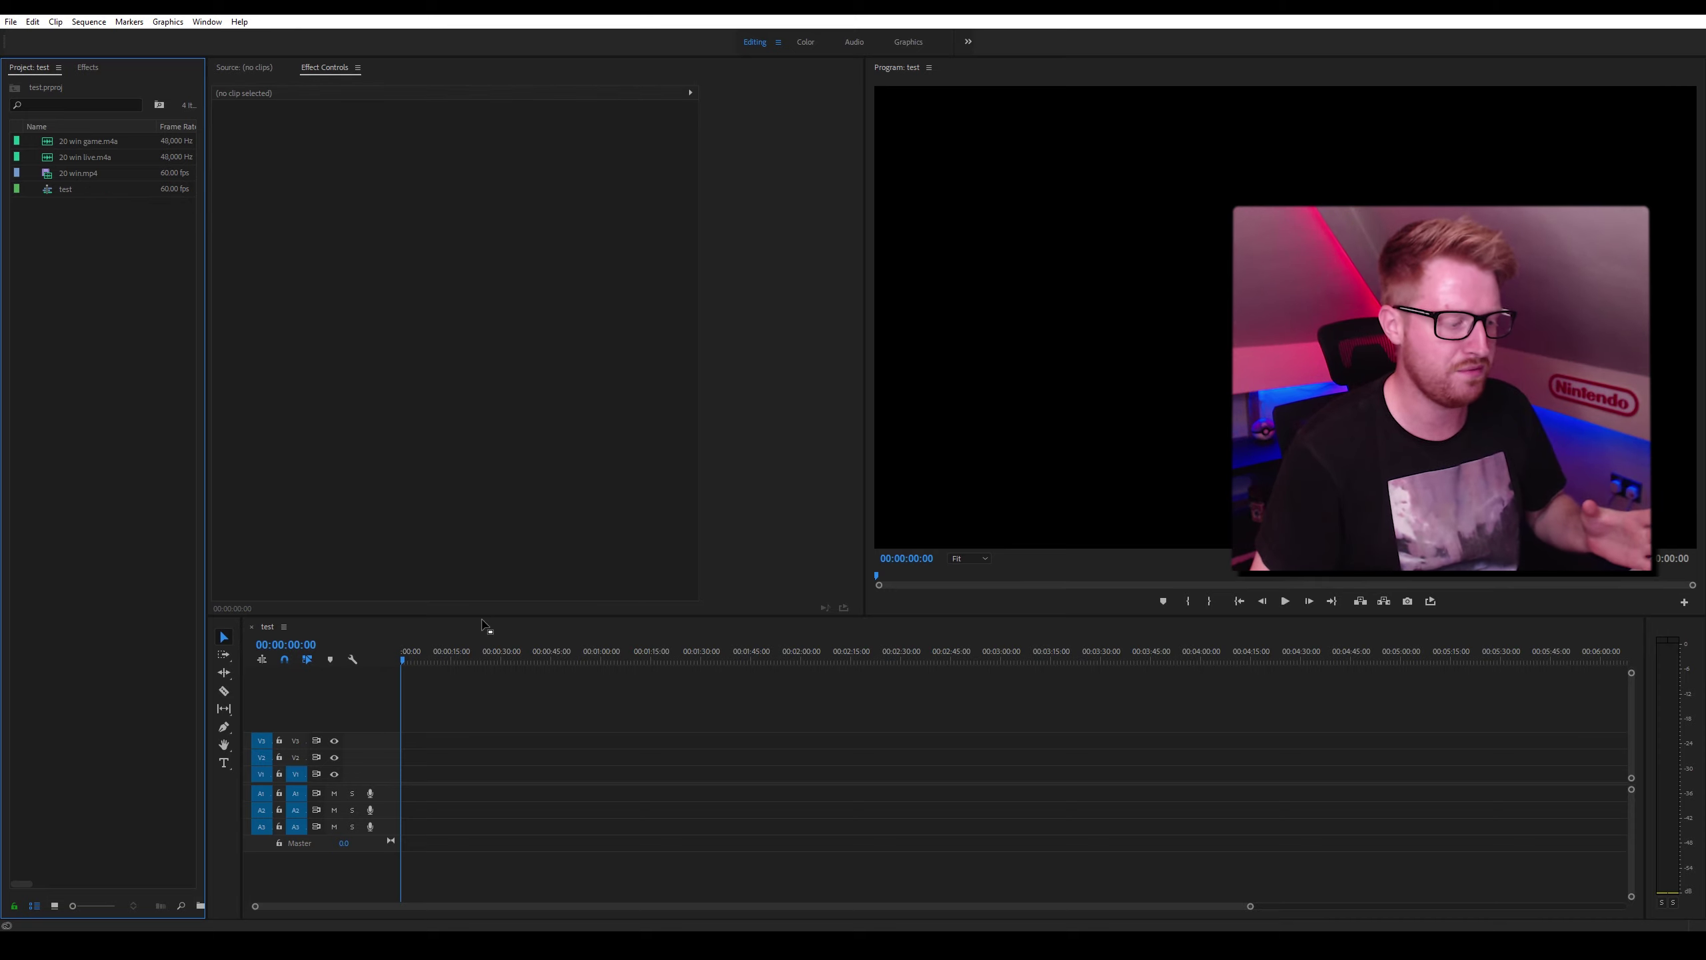
pyautogui.moveTo(481, 616); pyautogui.dragTo(479, 499)
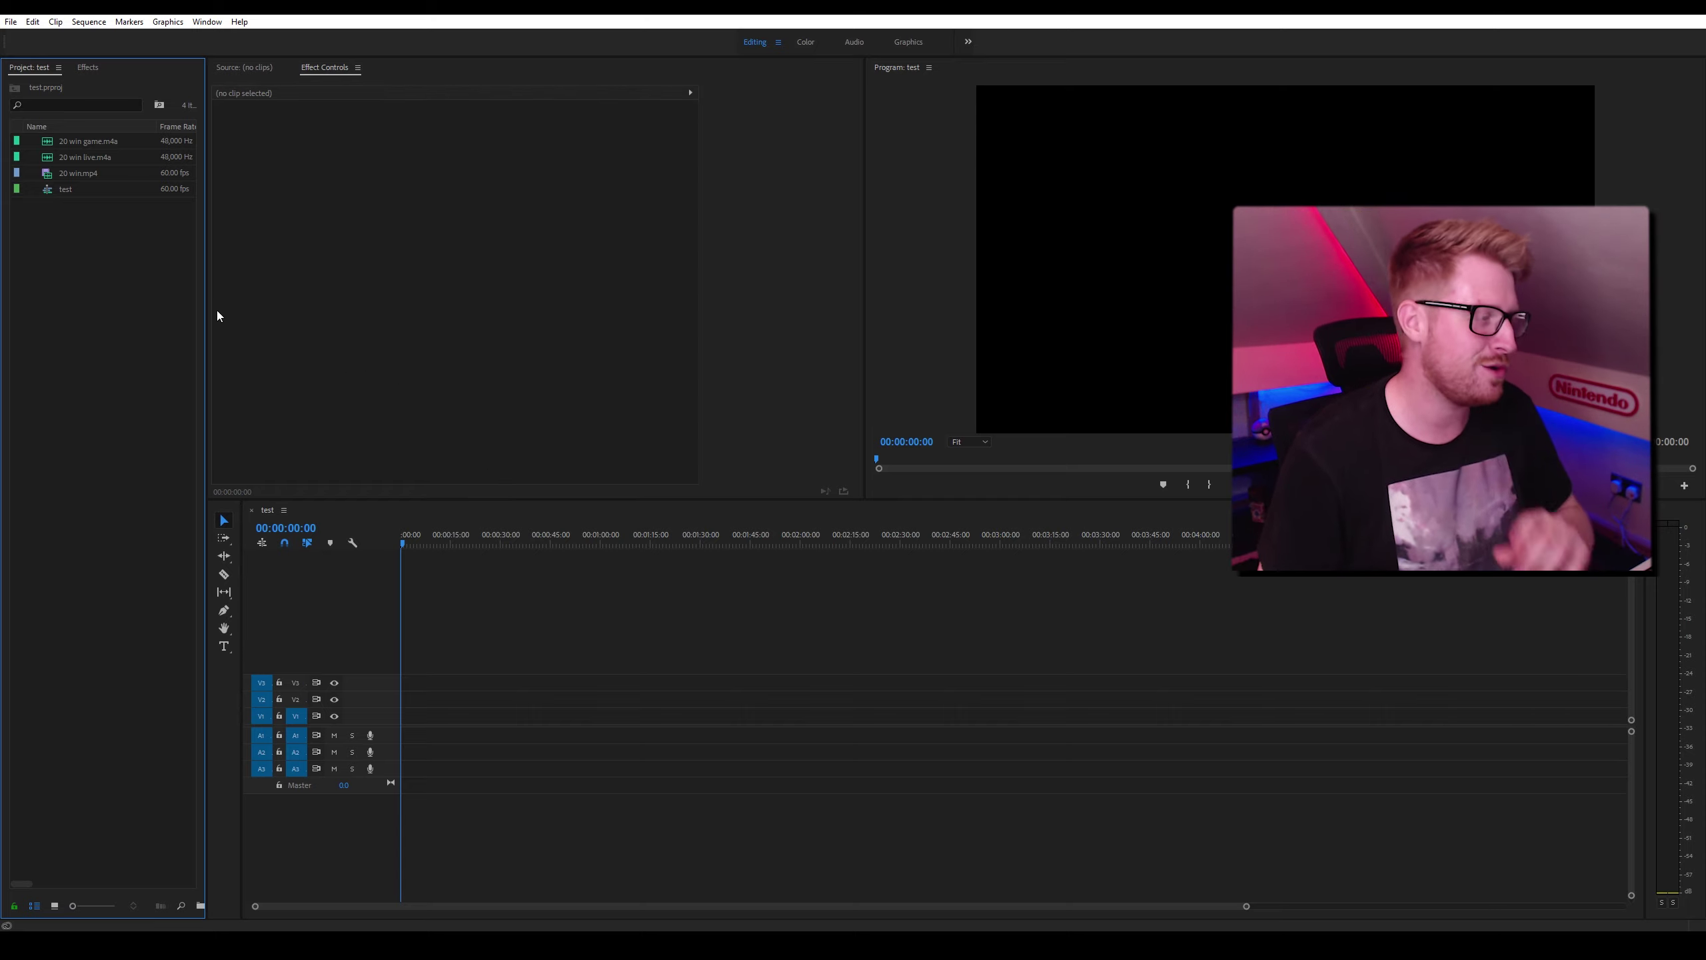
pyautogui.click(78, 172)
pyautogui.moveTo(78, 173); pyautogui.dragTo(403, 733)
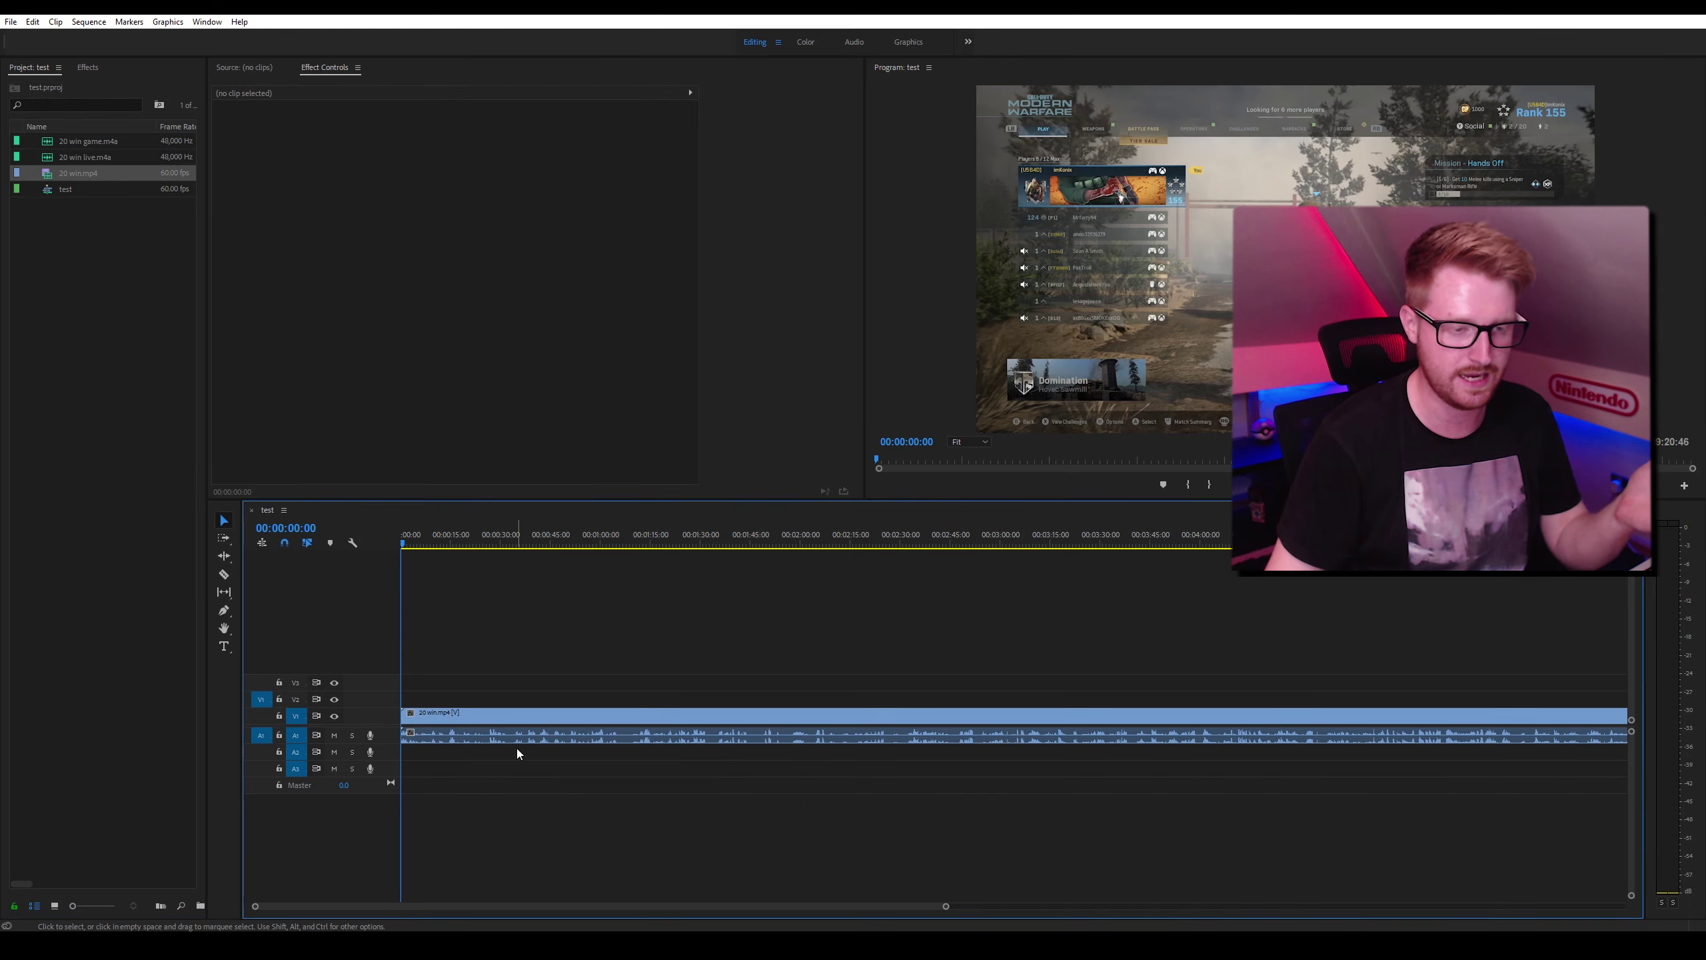
pyautogui.press('-')
pyautogui.press('-')
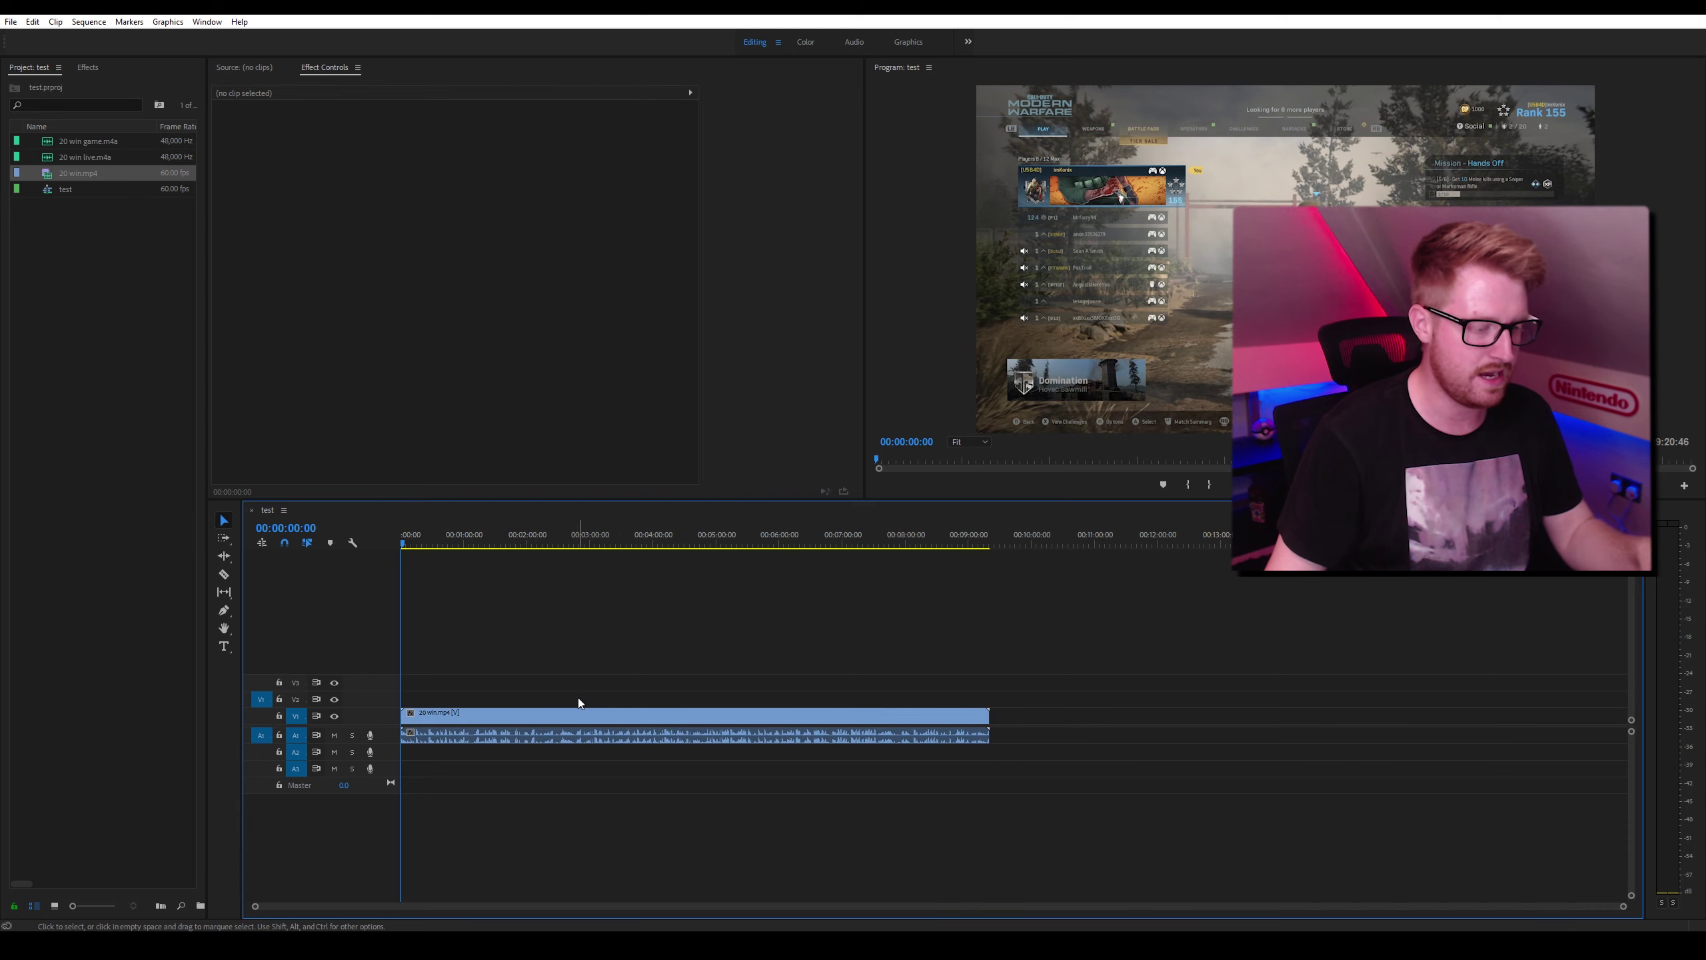
# Put 20 win live.m4a on A2 and 20 win game.m4a on A3.
pyautogui.press('super')
pyautogui.write('4')
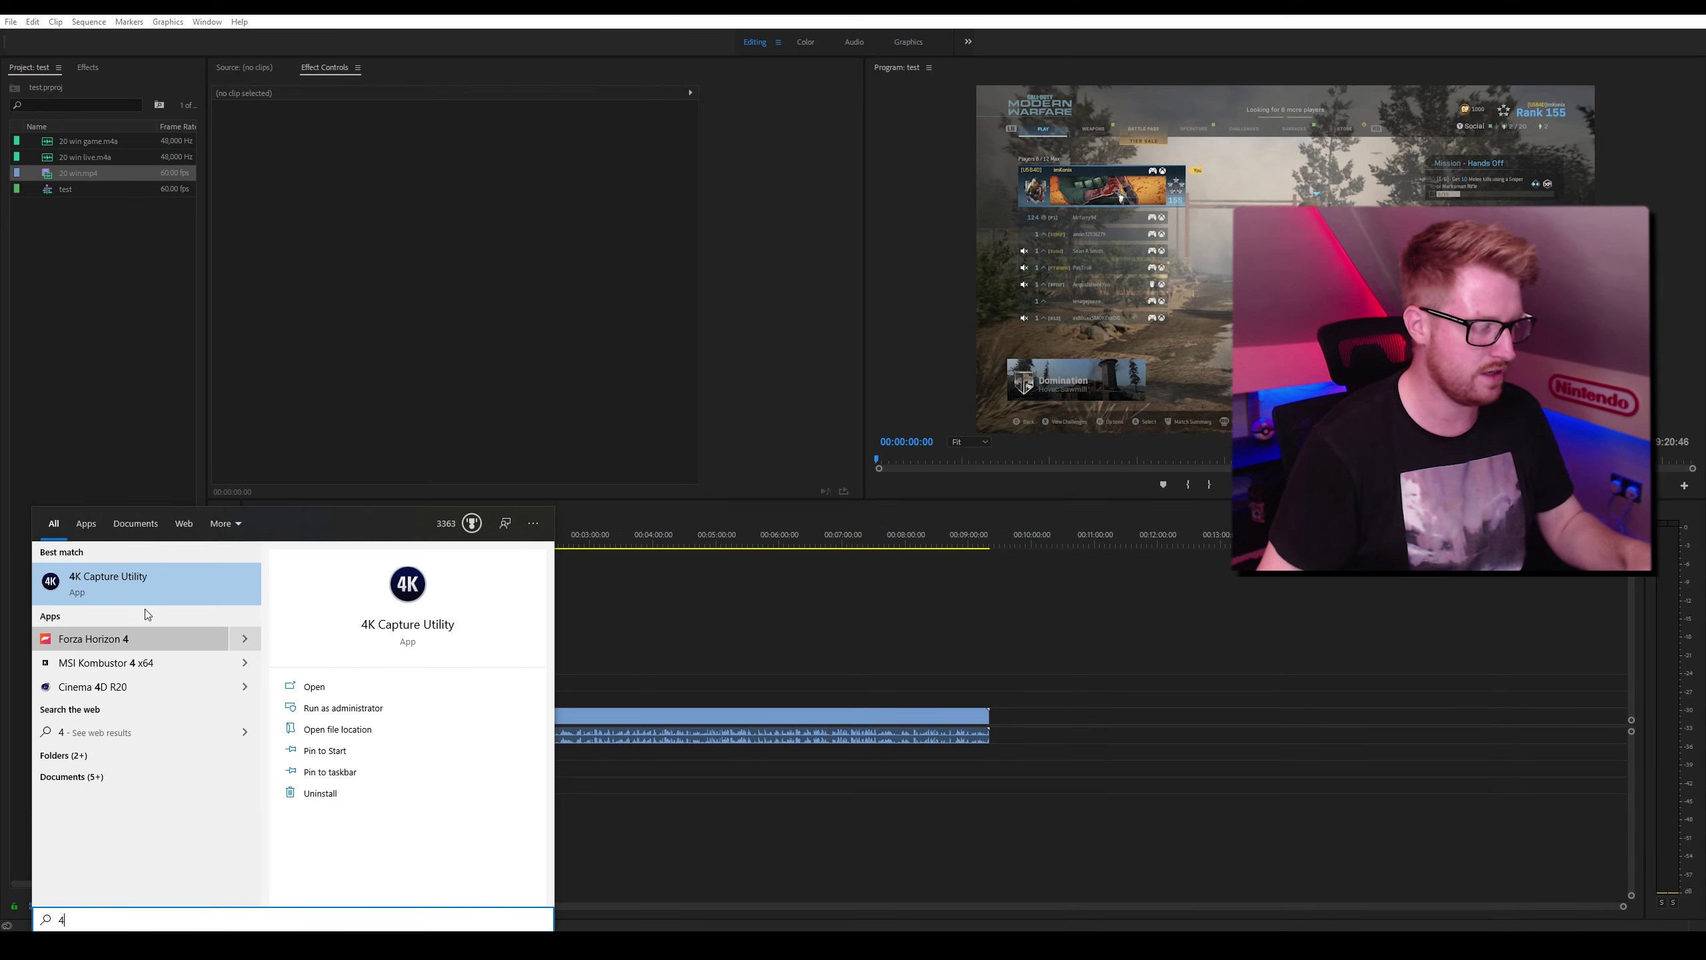
pyautogui.click(86, 435)
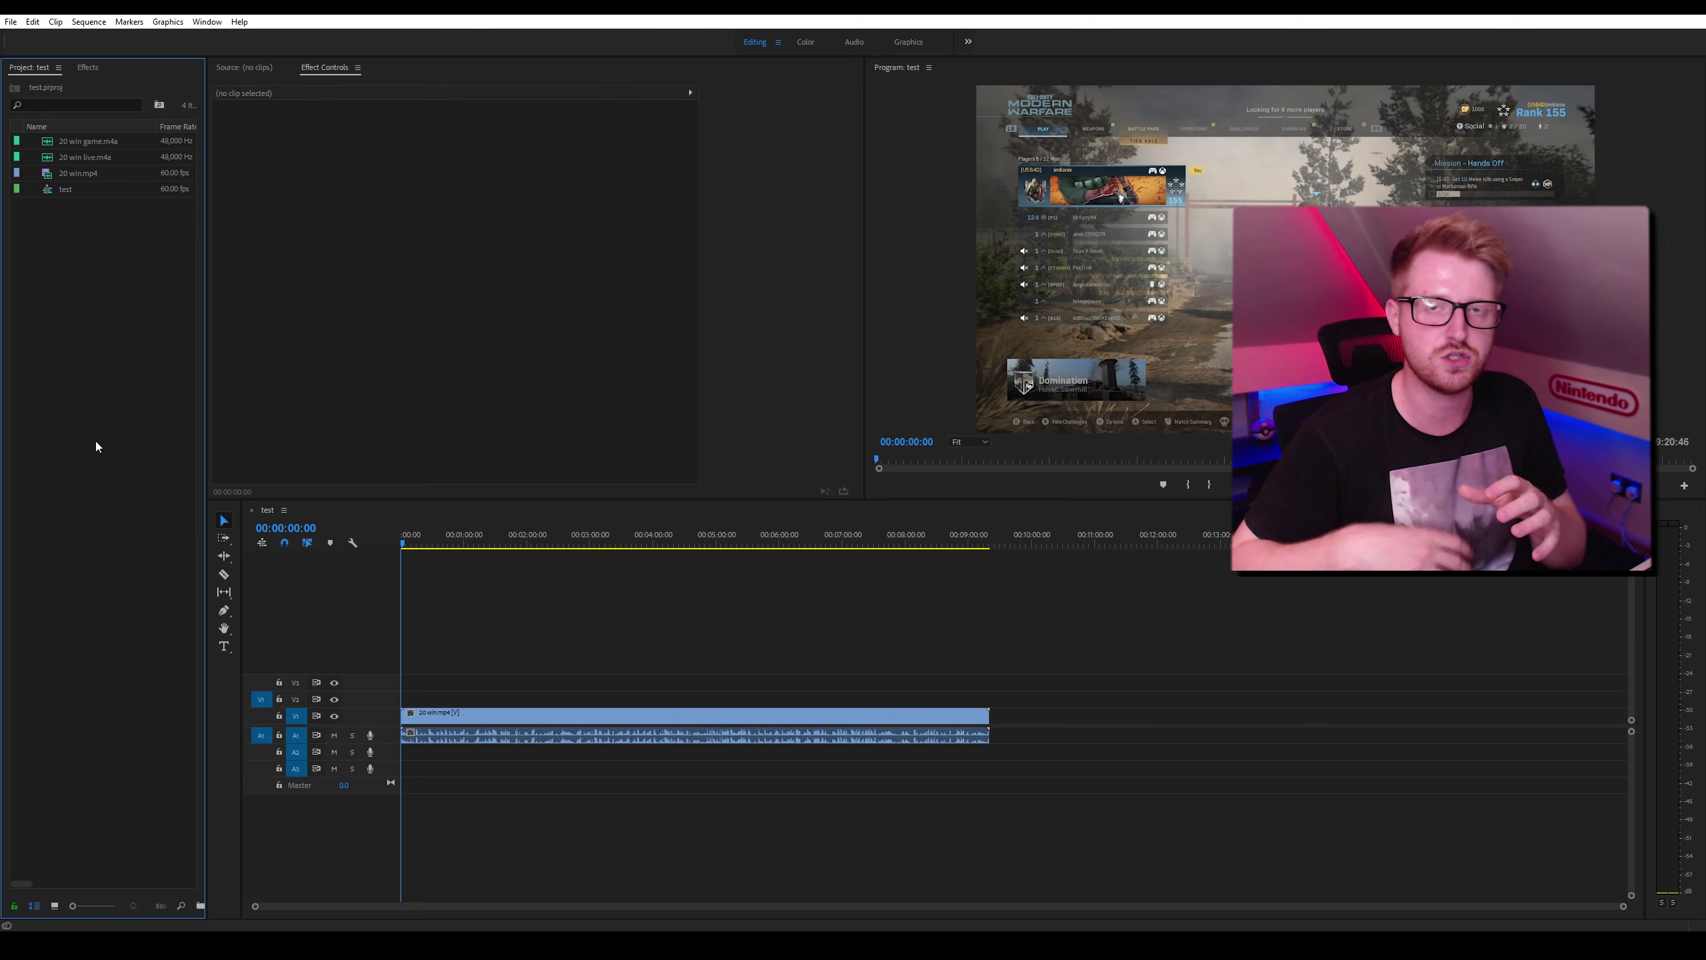
pyautogui.moveTo(93, 156); pyautogui.dragTo(393, 745)
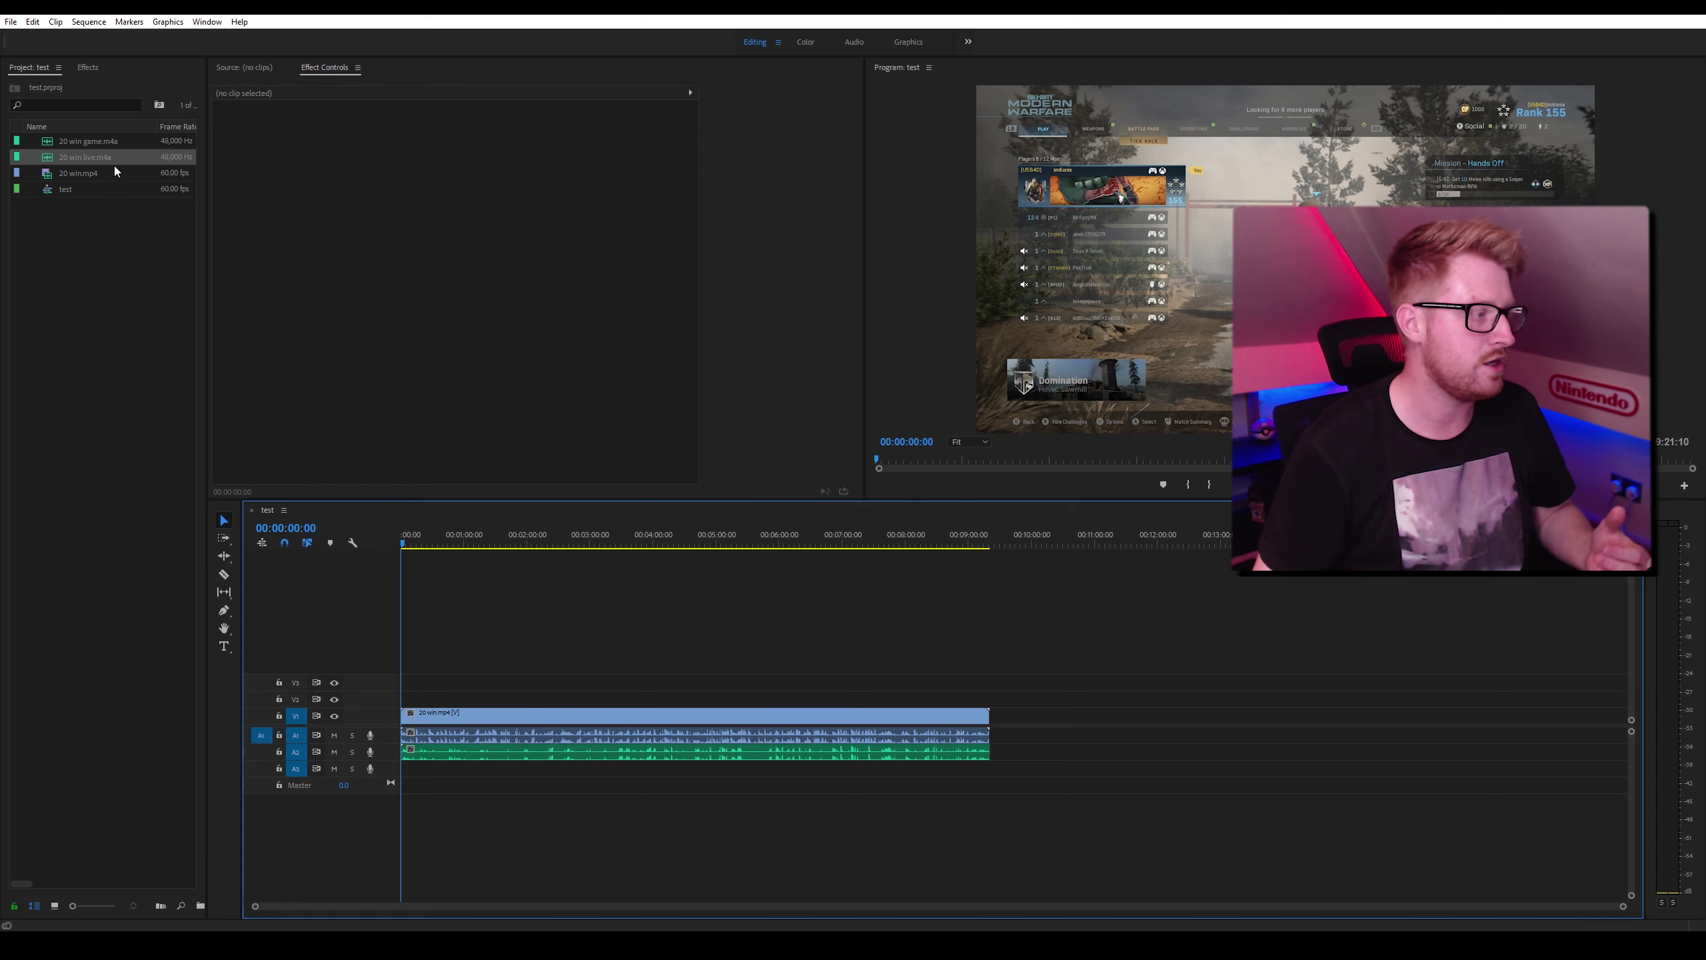
pyautogui.moveTo(99, 142); pyautogui.dragTo(405, 783)
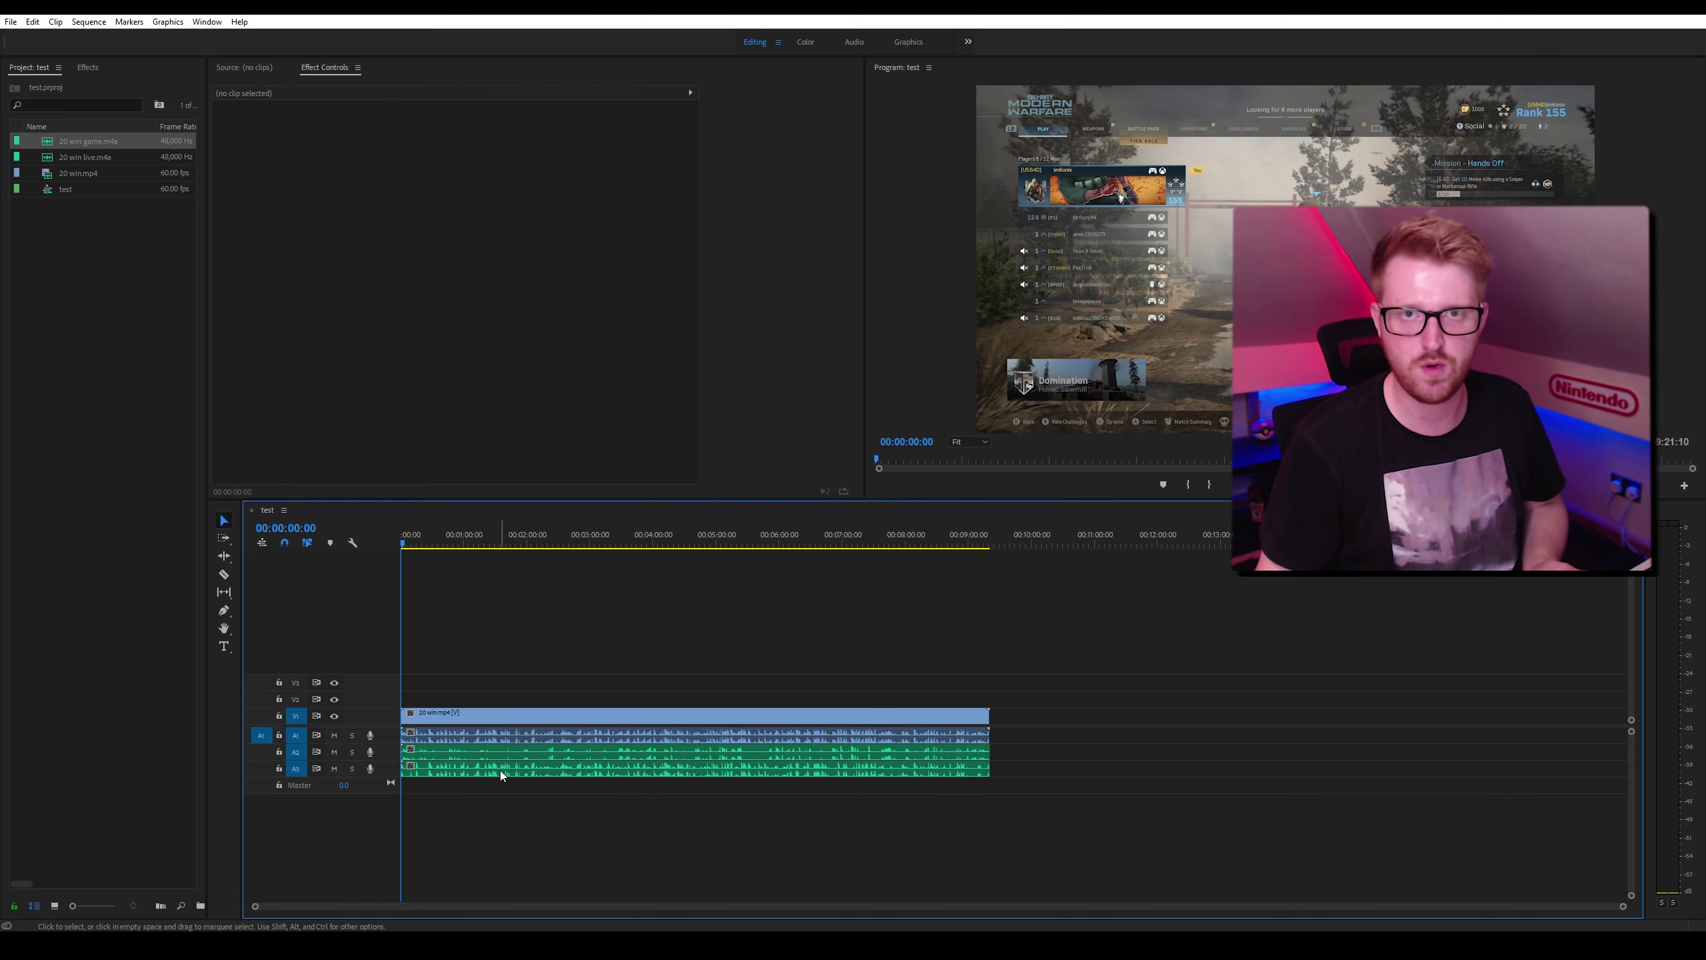
# Inspect 20 win.mp4, 20 win live.m4a and 20 win game.m4a in Effect Controls.
pyautogui.press('=')
pyautogui.click(514, 739)
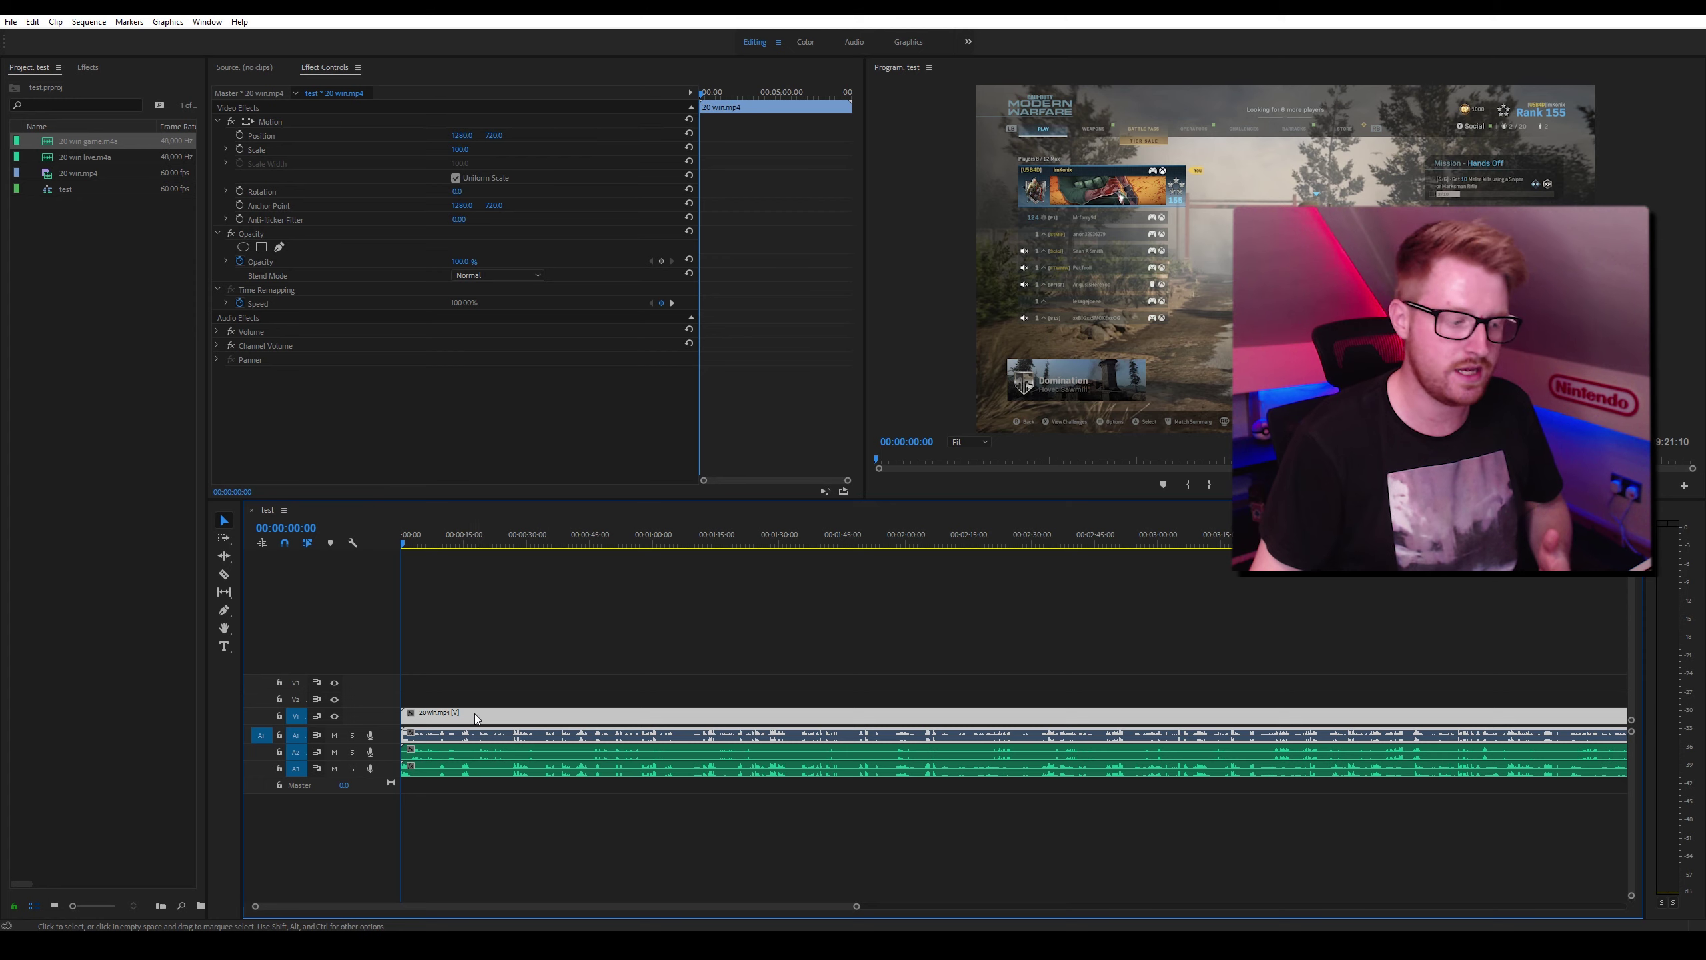
pyautogui.click(480, 754)
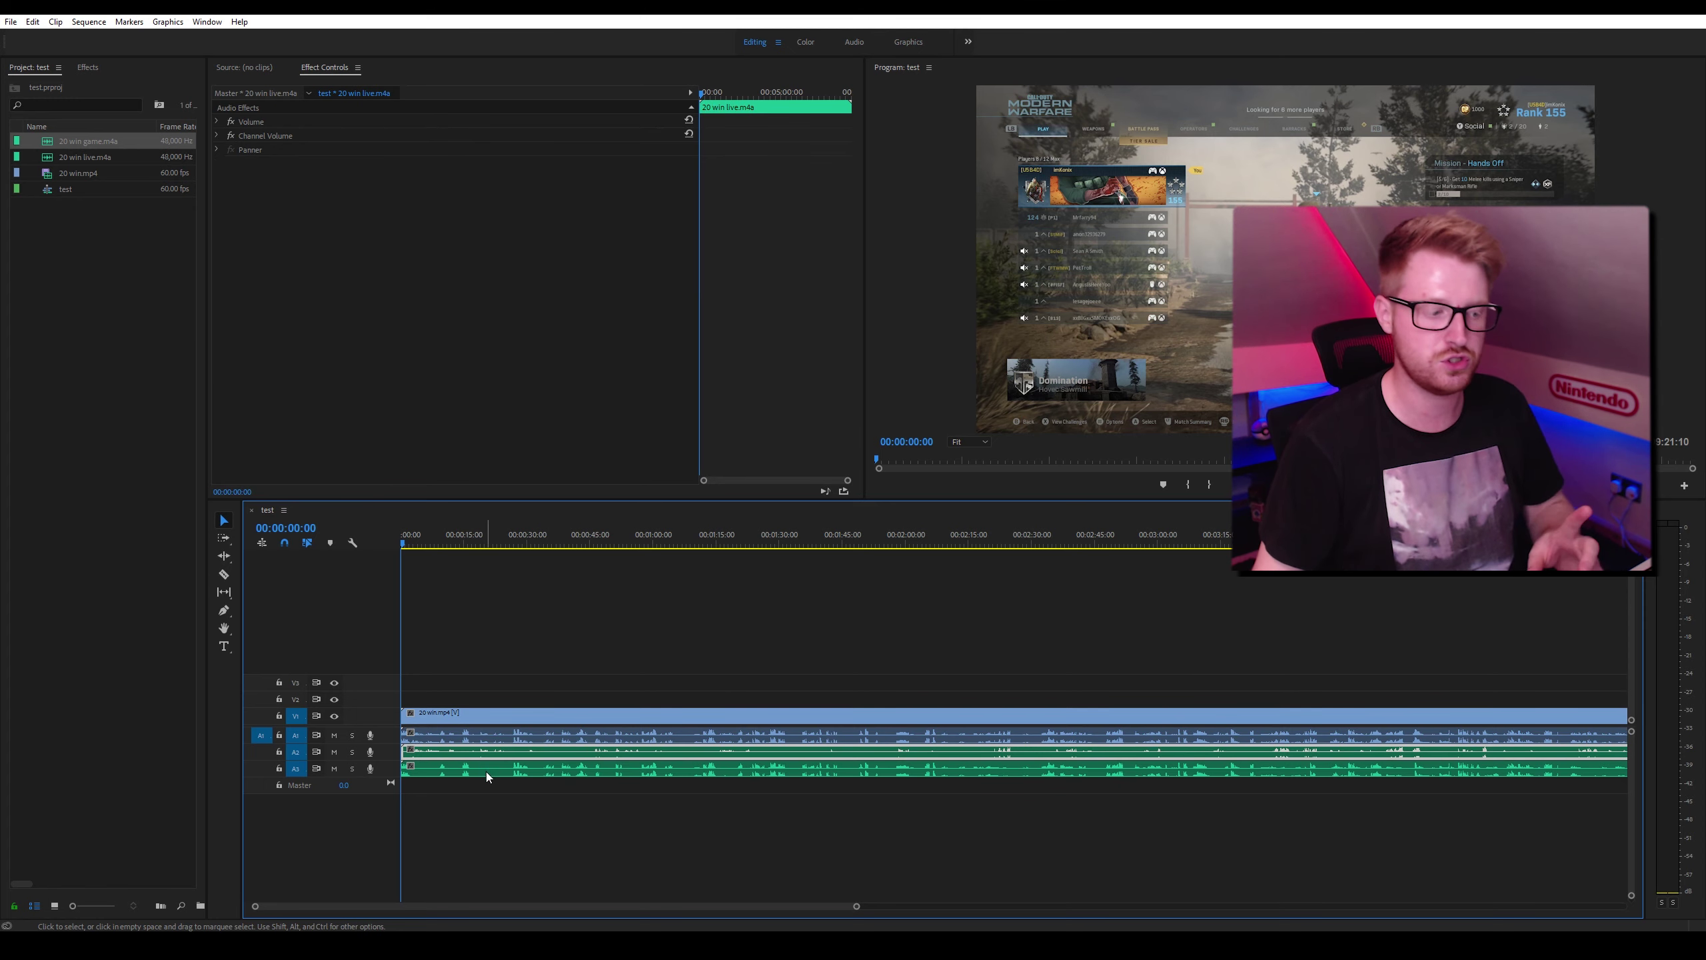
pyautogui.click(485, 771)
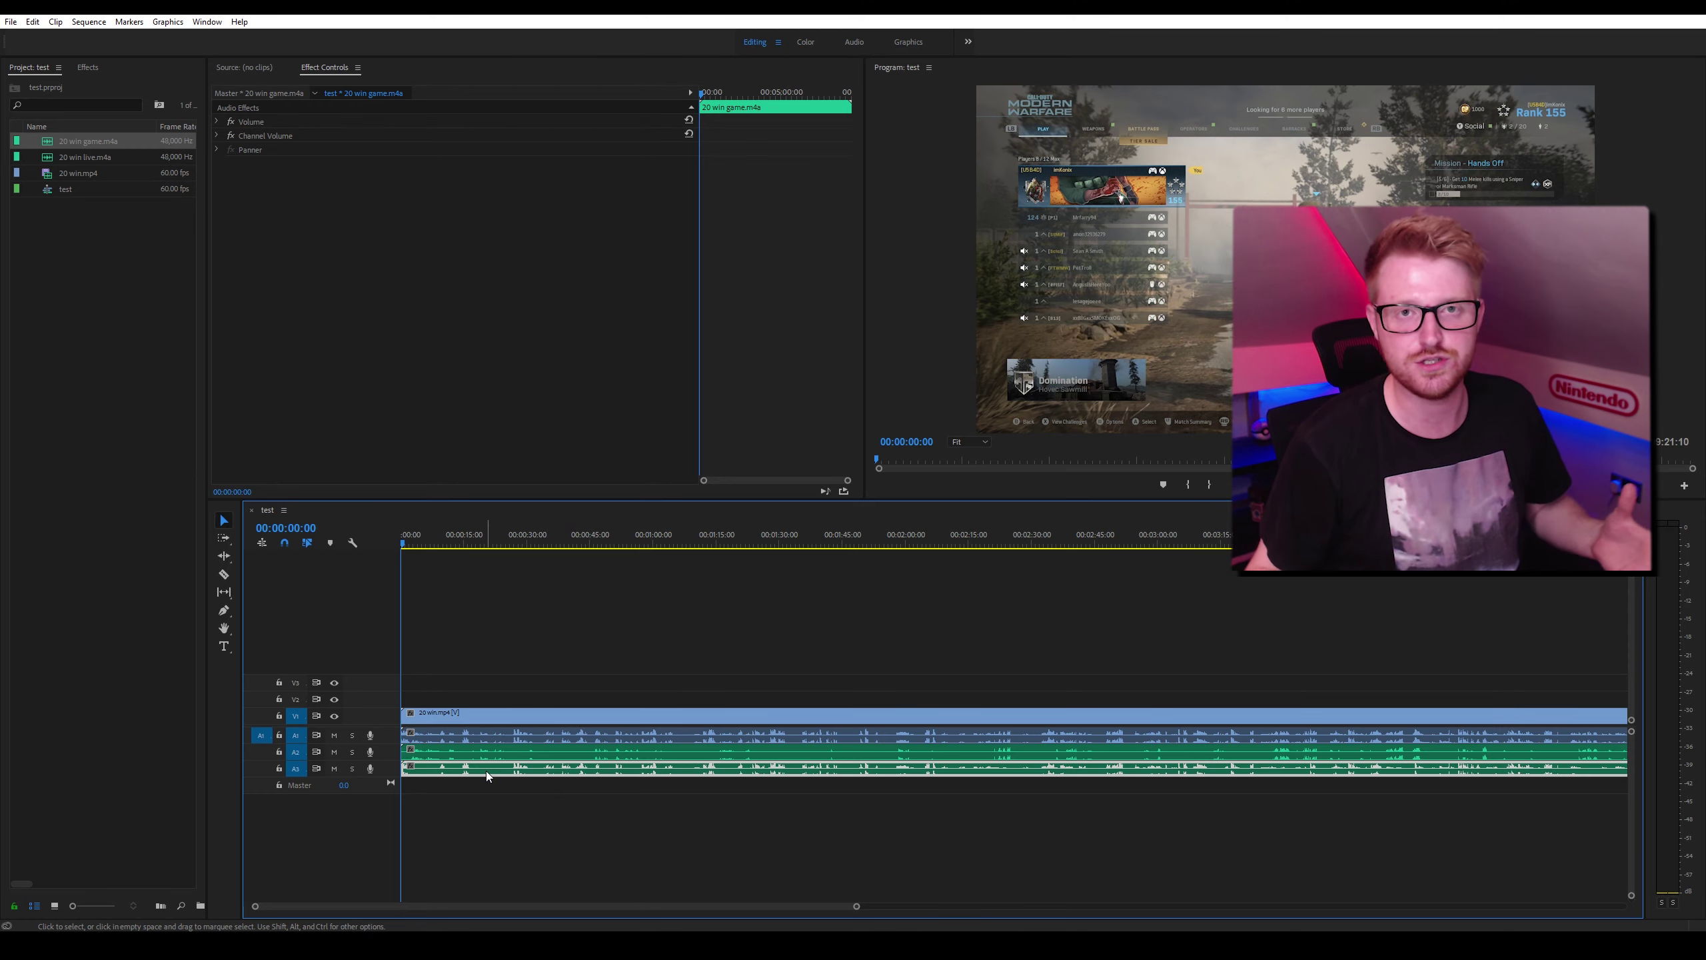
# Zoom out to the whole sequence and select all the timeline clips.
pyautogui.press('-')
pyautogui.press('-')
pyautogui.hotkey('ctrl', 'a')
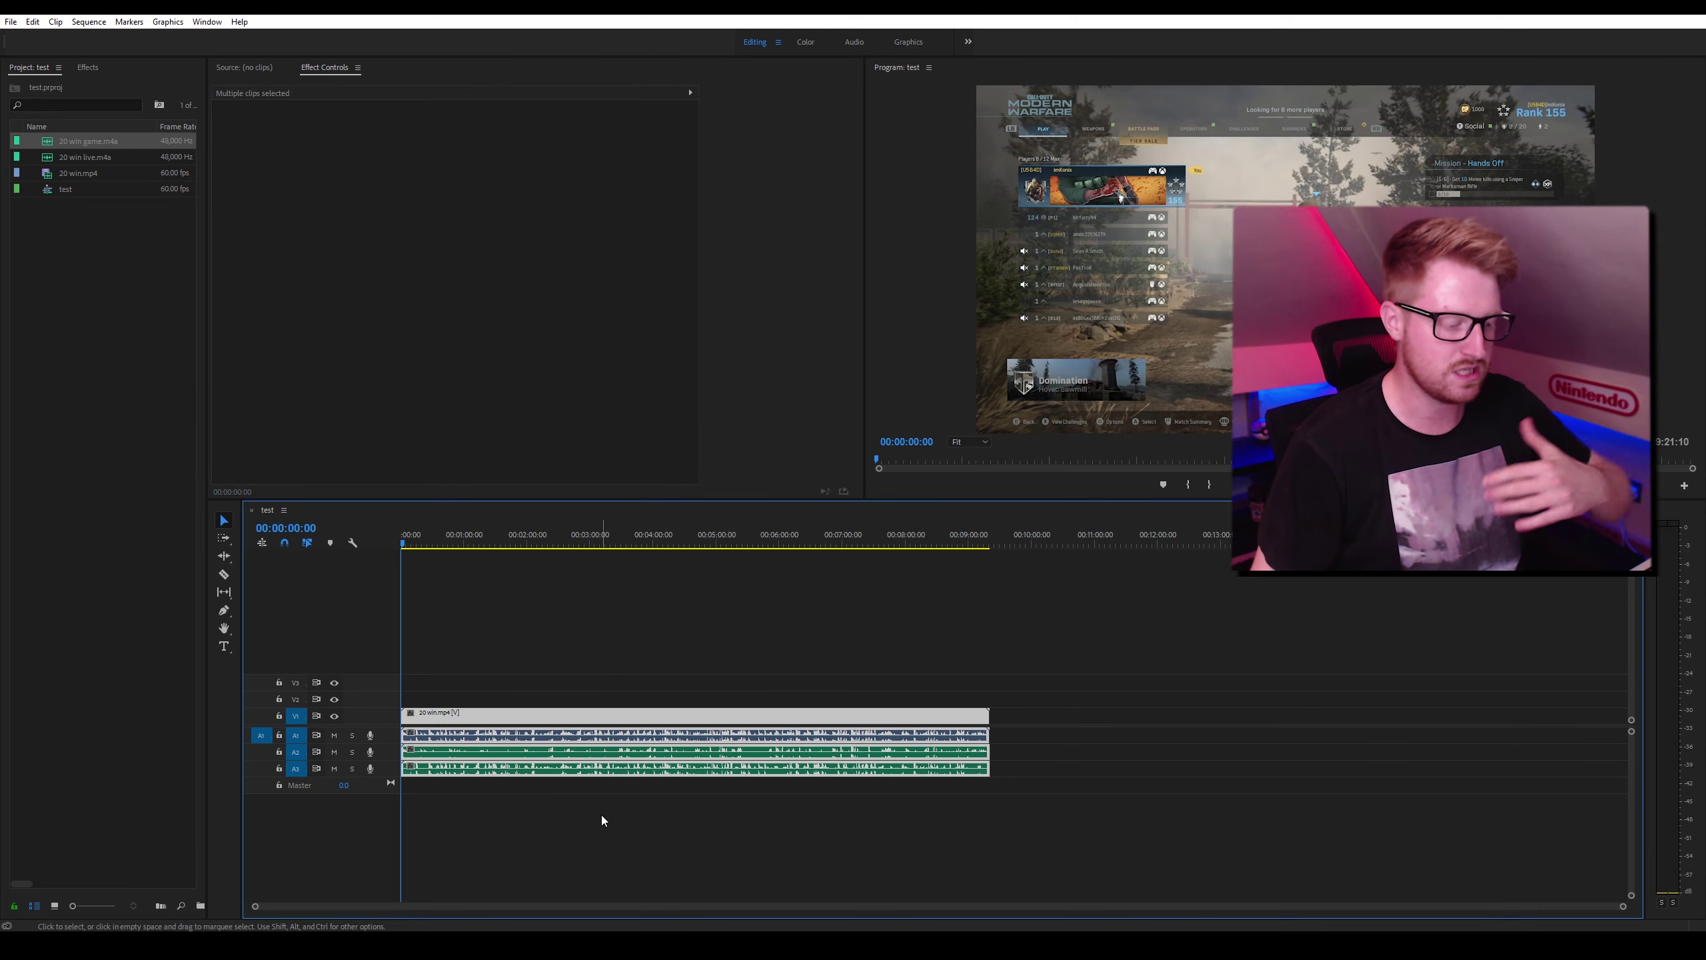
pyautogui.click(606, 736)
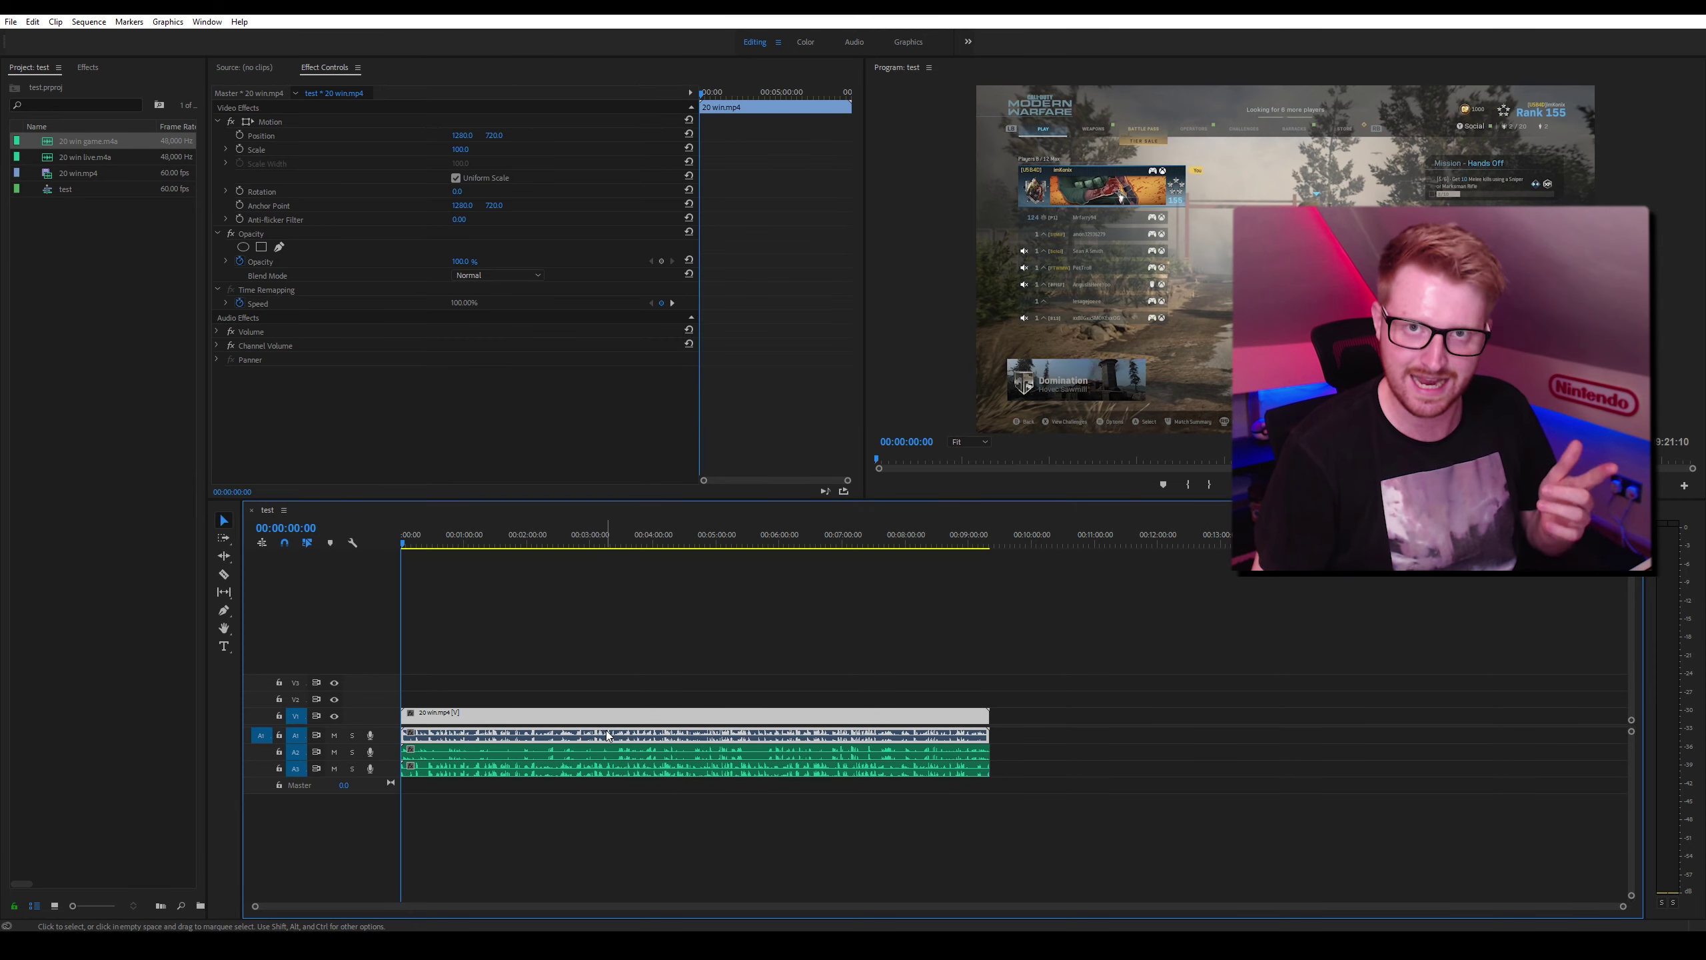
pyautogui.click(615, 762)
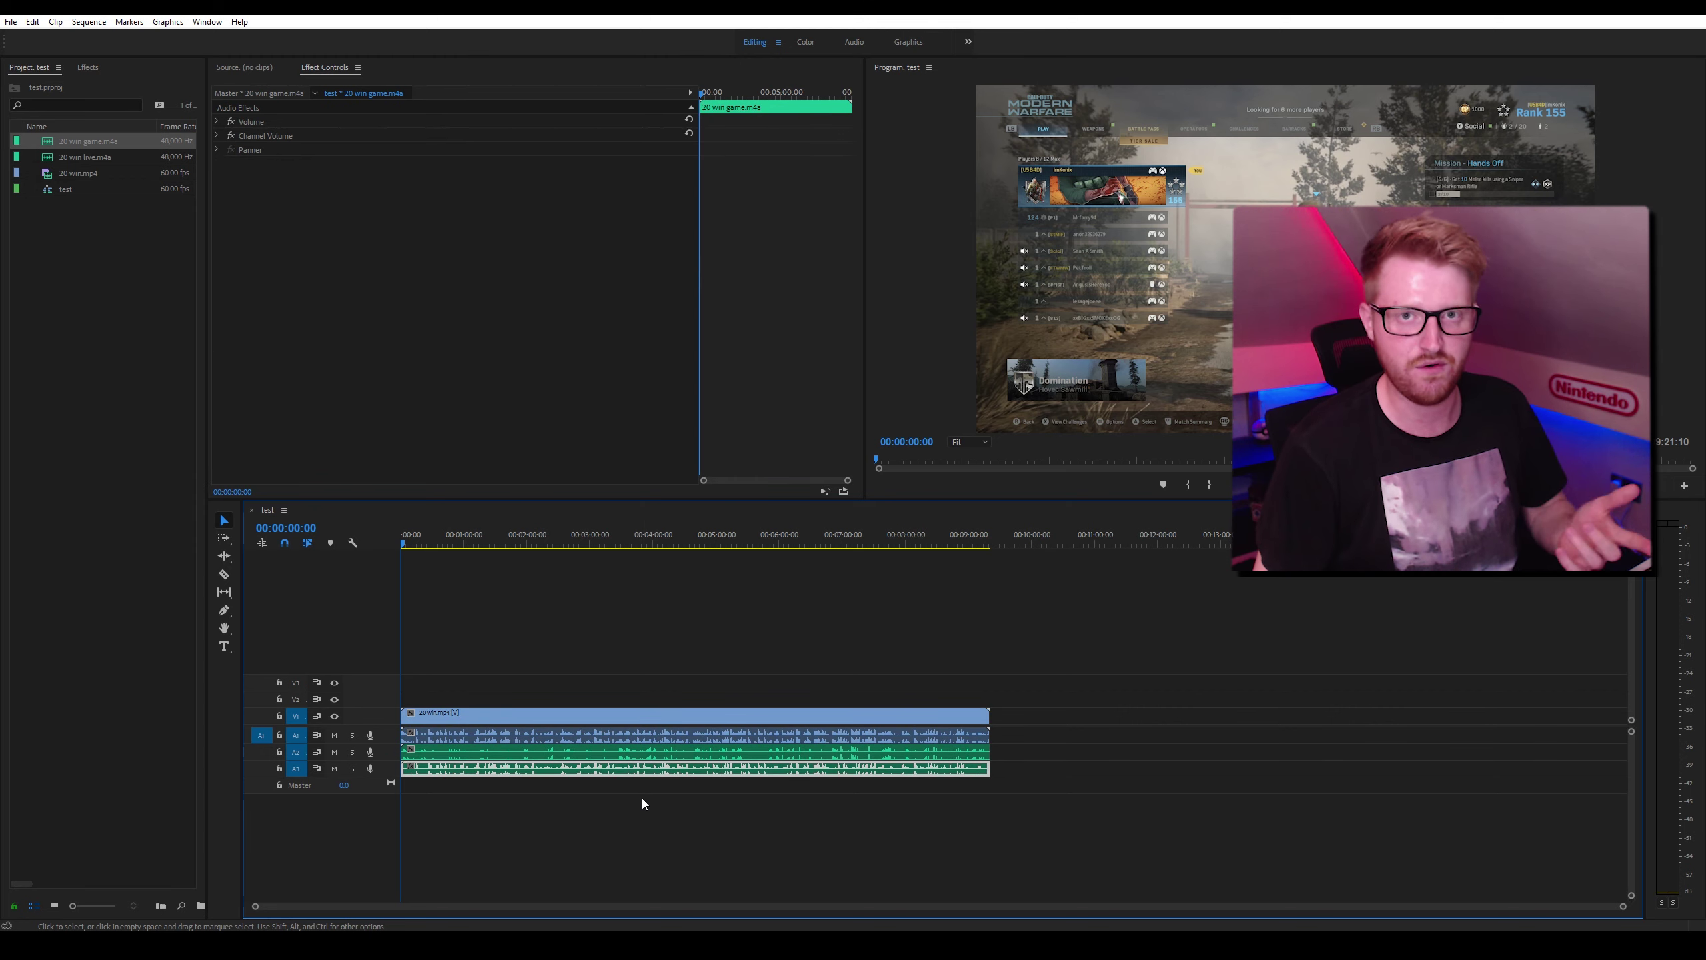
# Synchronize the four selected clips by audio, matching on track channel 1.
pyautogui.moveTo(612, 667); pyautogui.dragTo(595, 816)
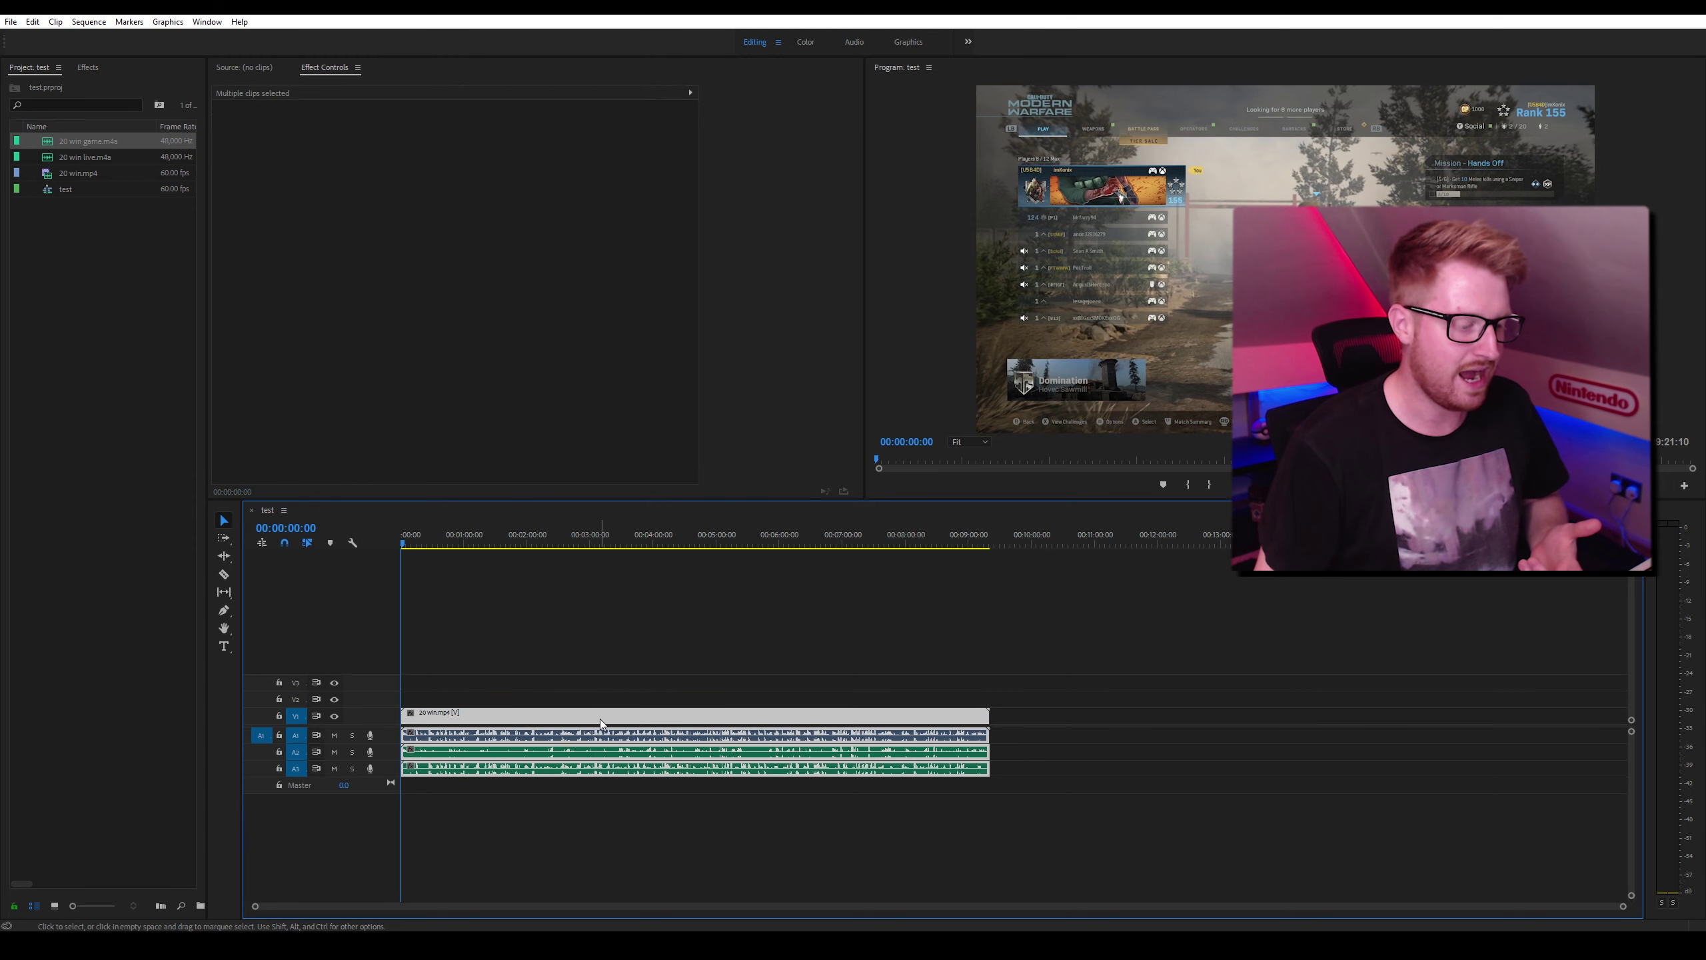
pyautogui.moveTo(600, 670); pyautogui.dragTo(687, 790)
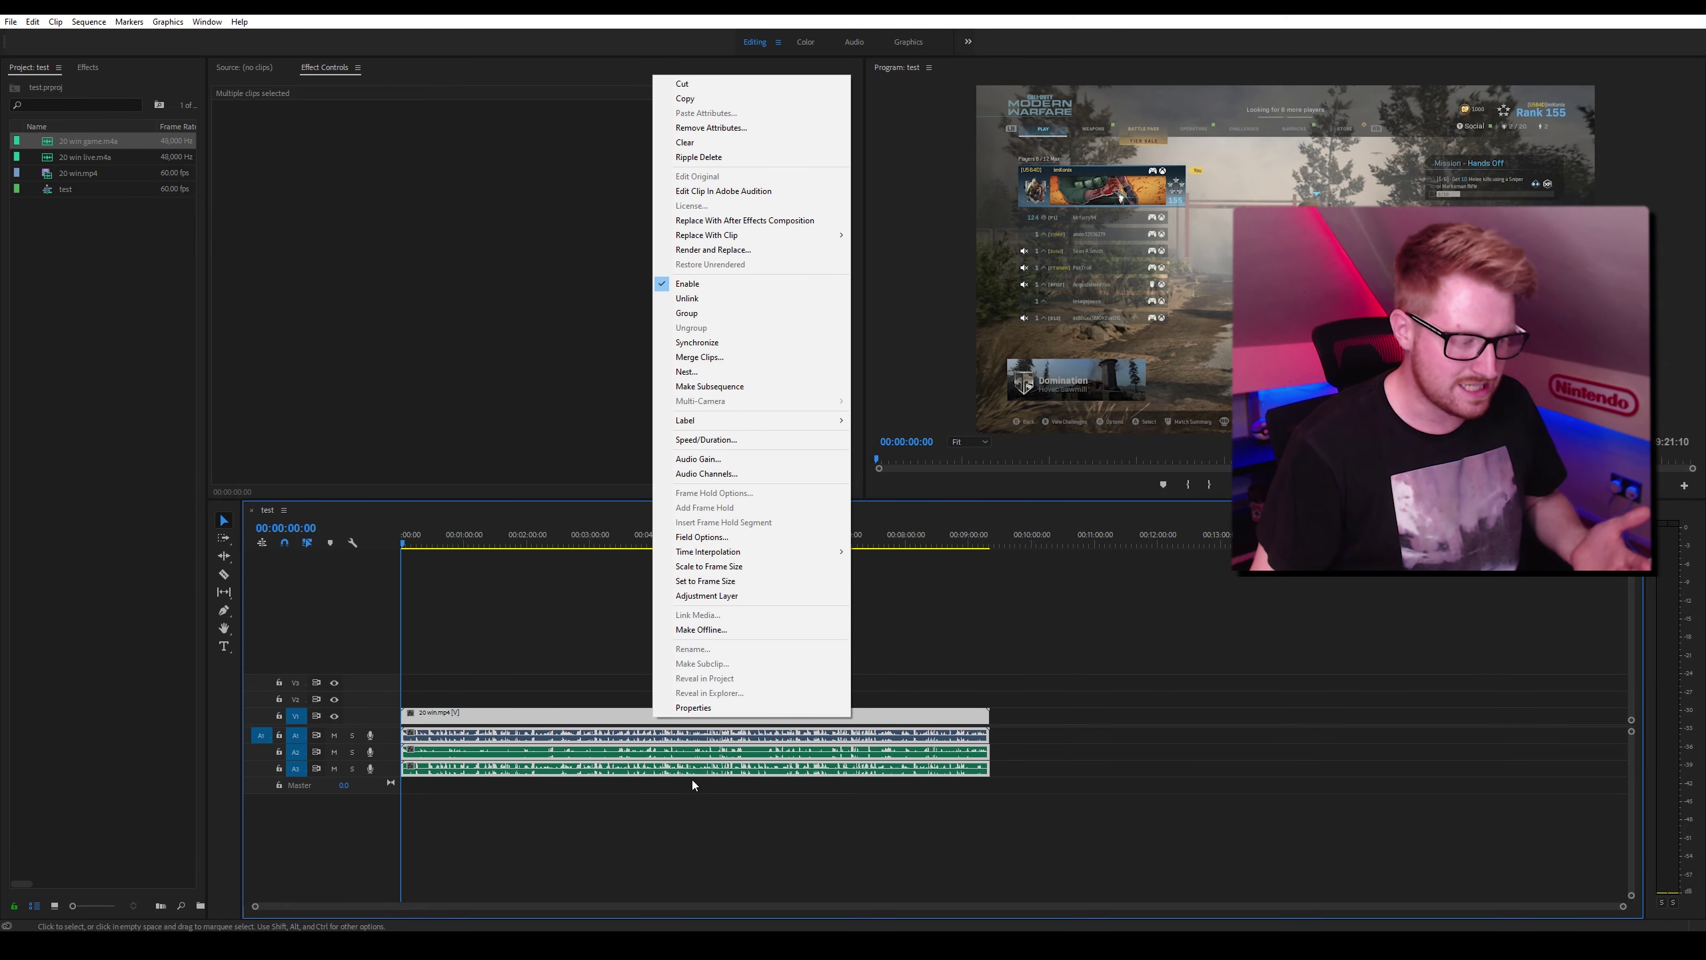
pyautogui.click(729, 345)
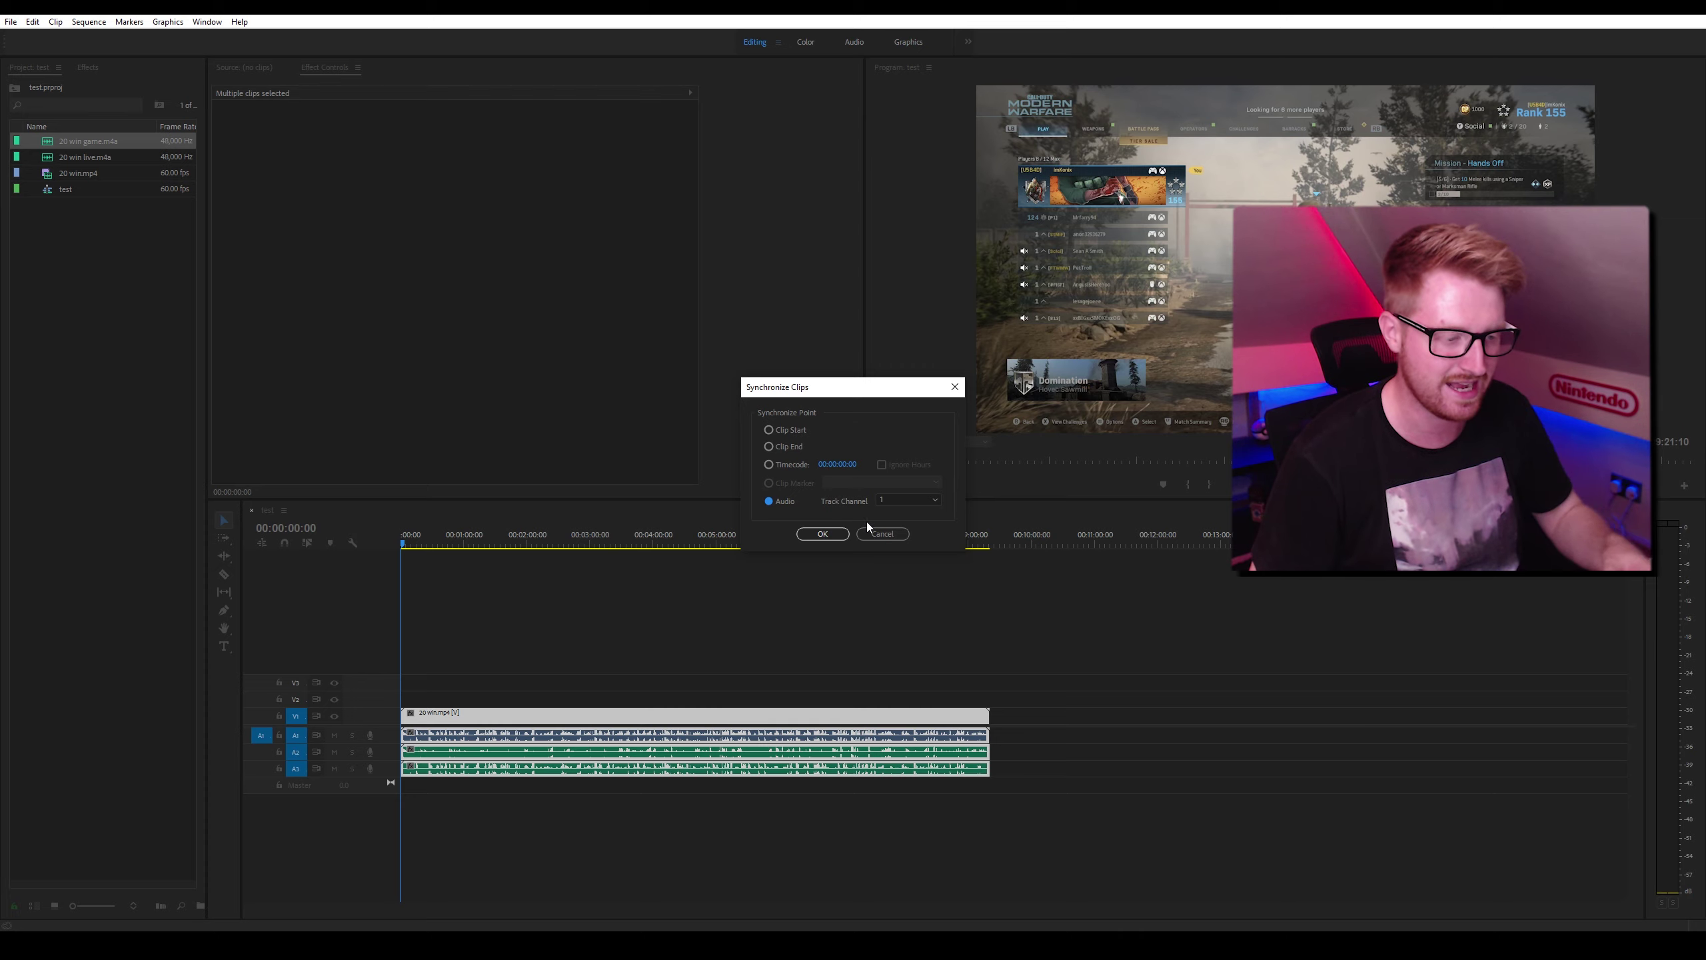
pyautogui.click(915, 498)
pyautogui.click(890, 526)
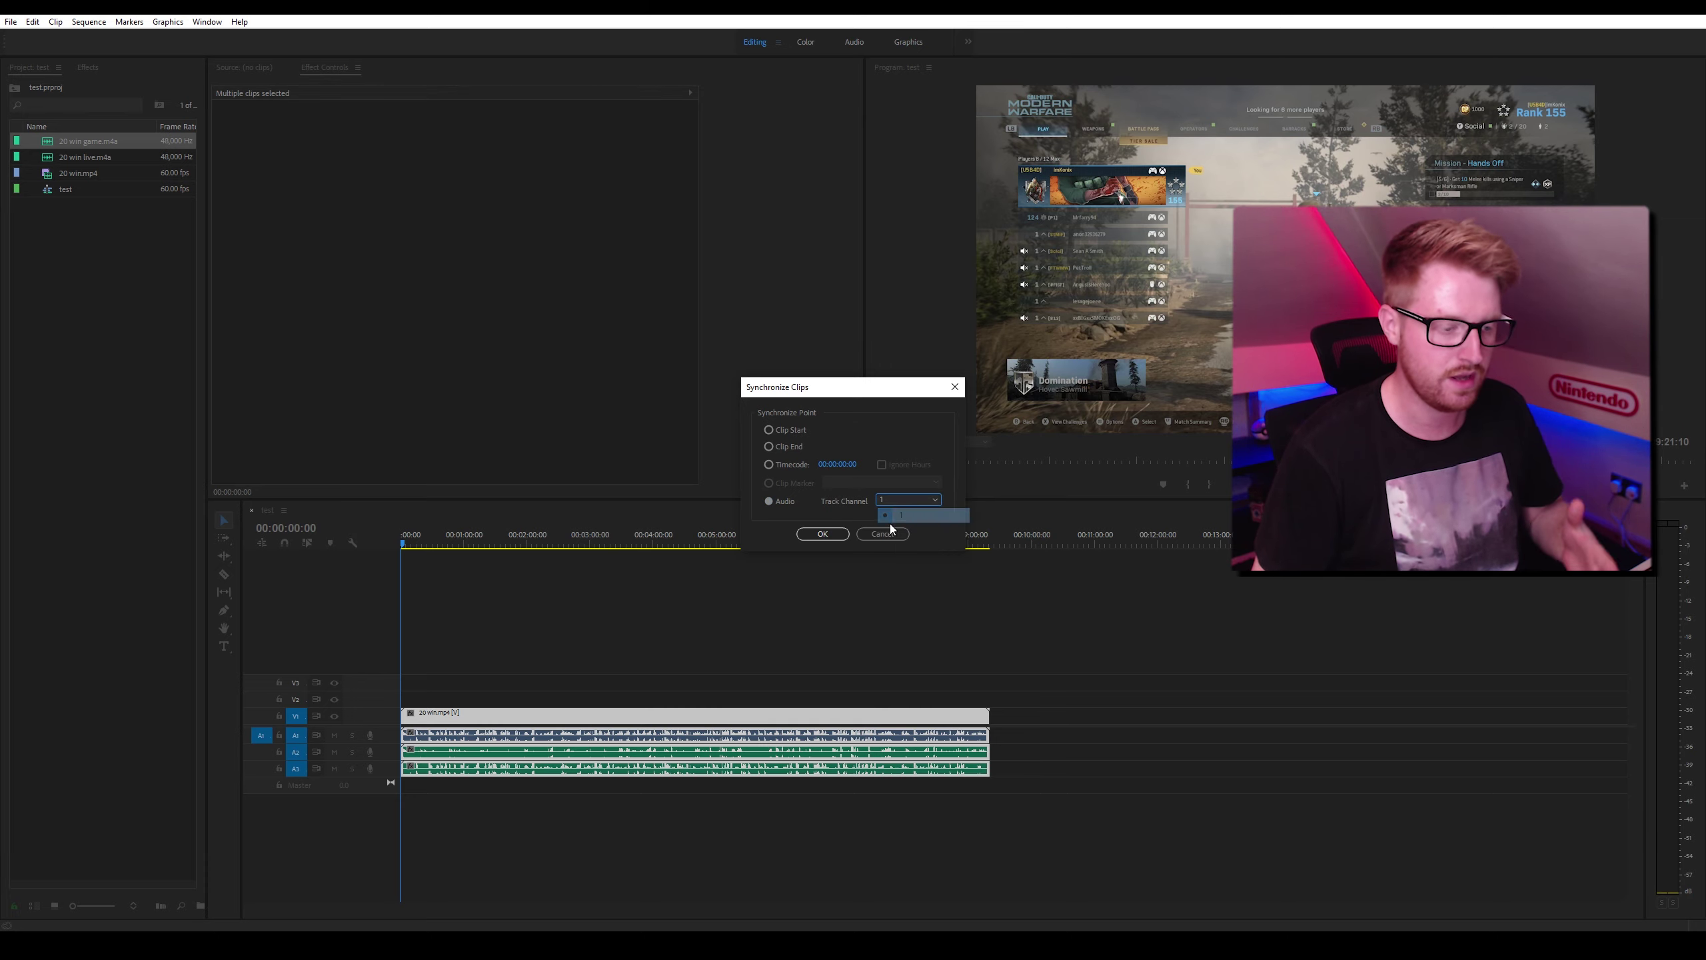
pyautogui.click(821, 533)
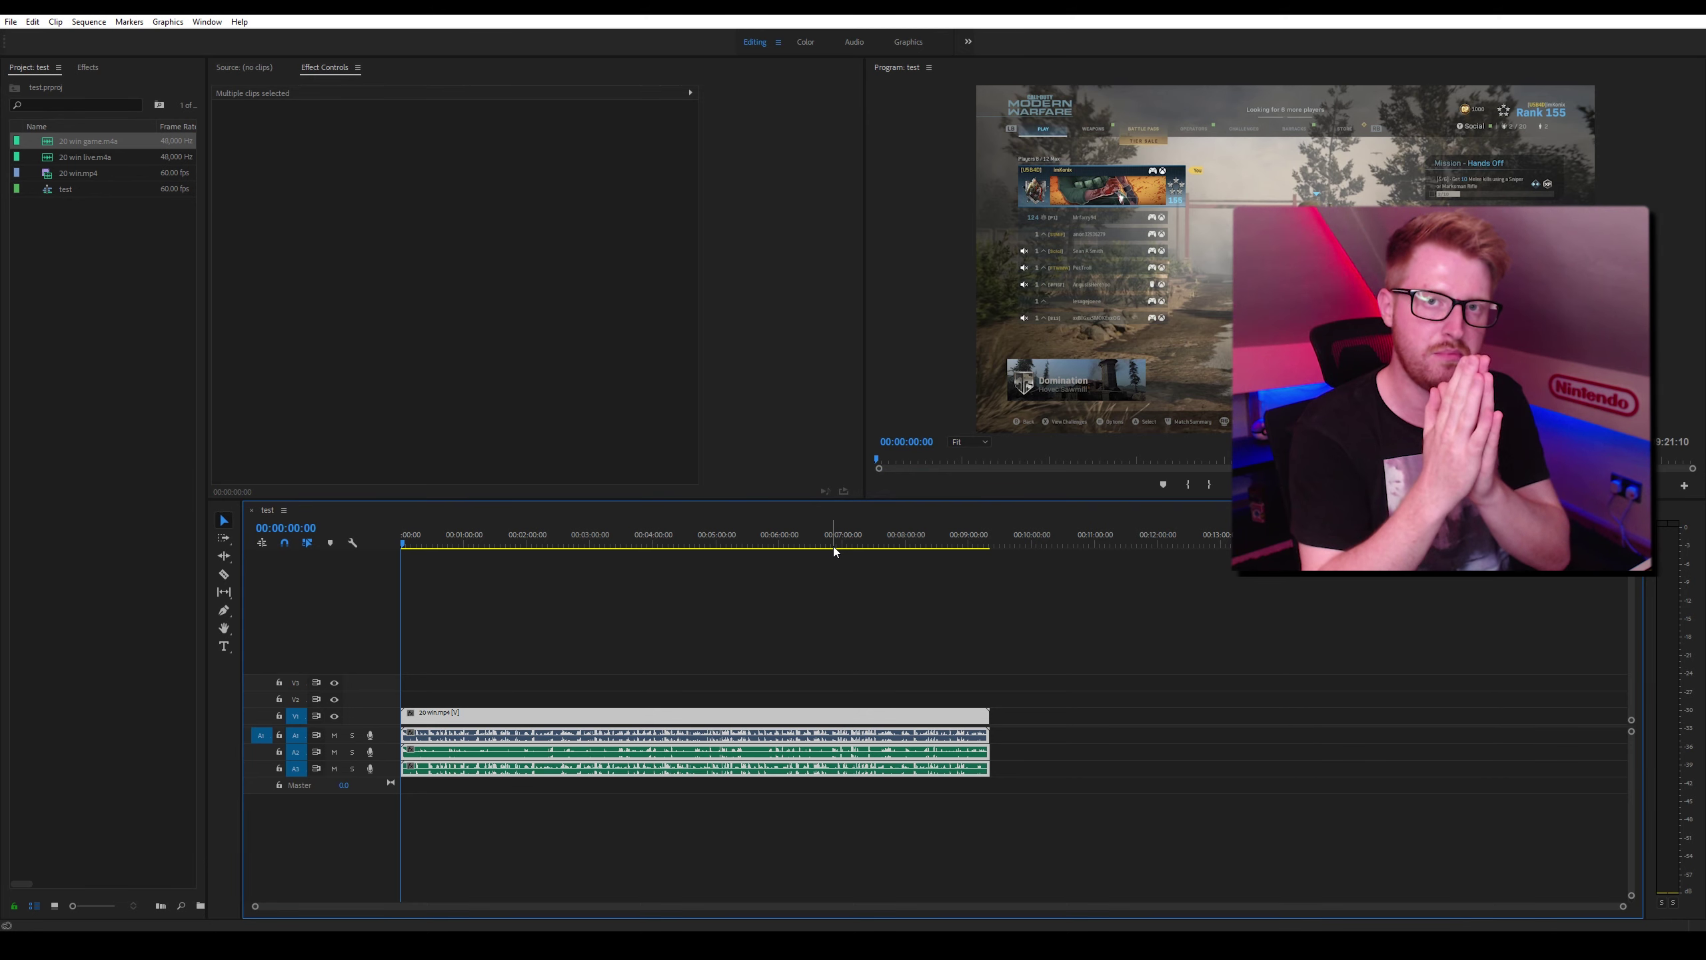
# Trim the video's end to just before its last frame and delete the leftover A2/A3 audio tails.
pyautogui.click(538, 837)
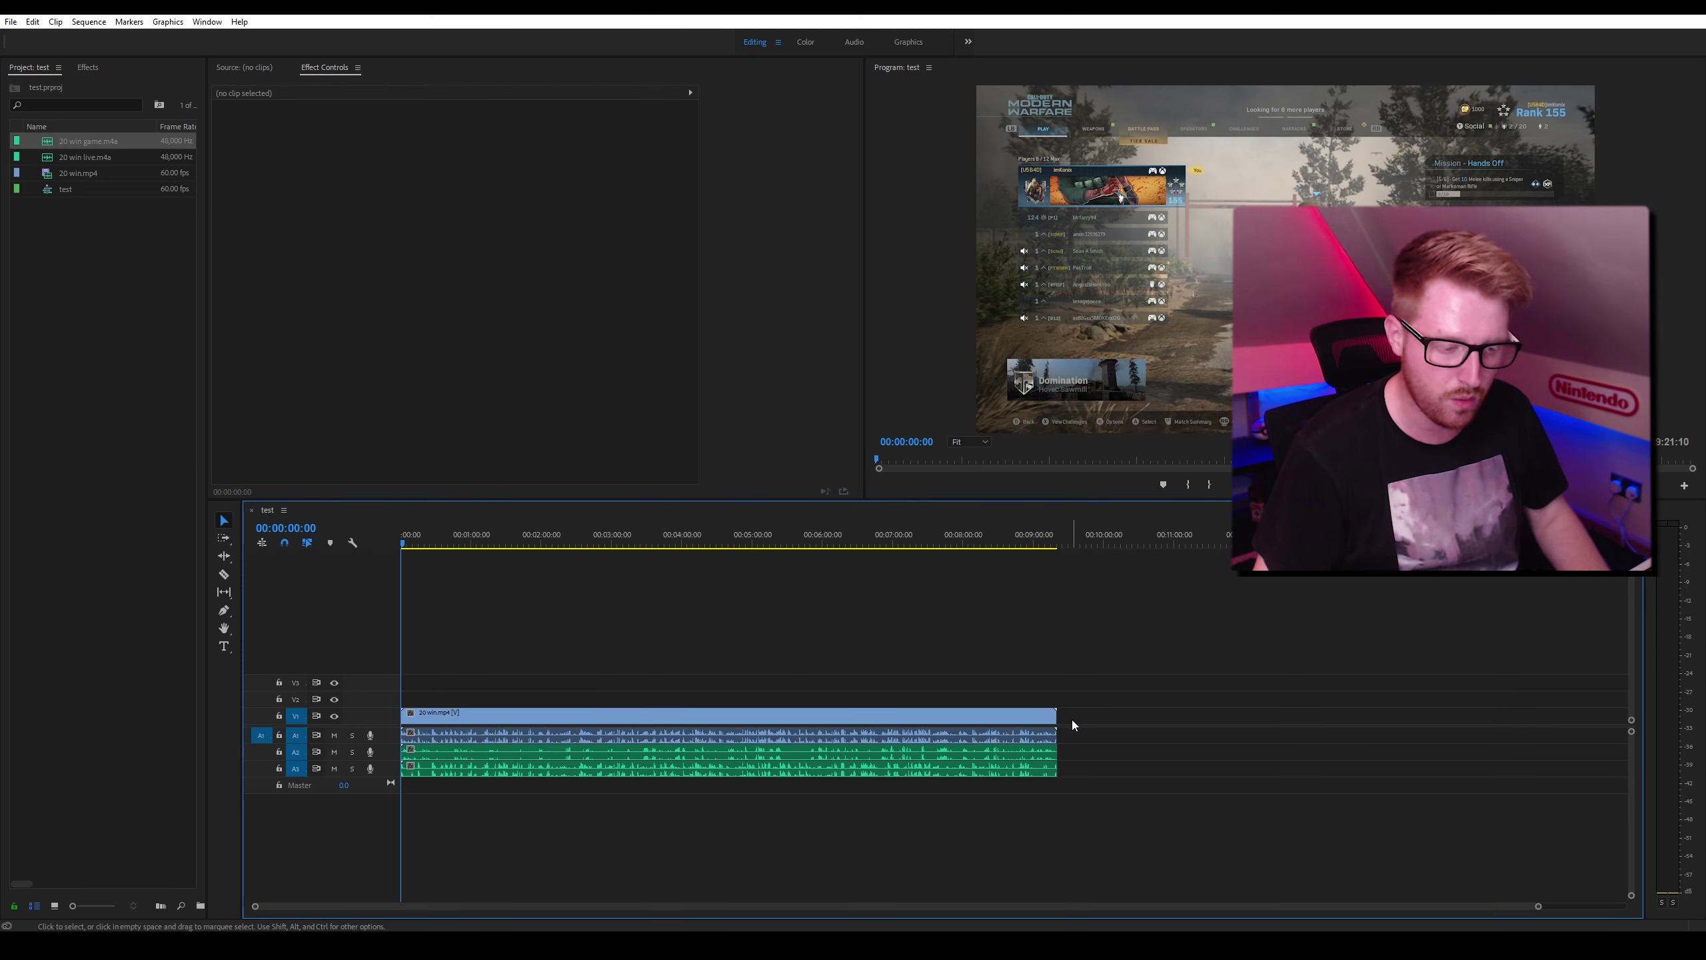
pyautogui.press('Down')
pyautogui.press('=')
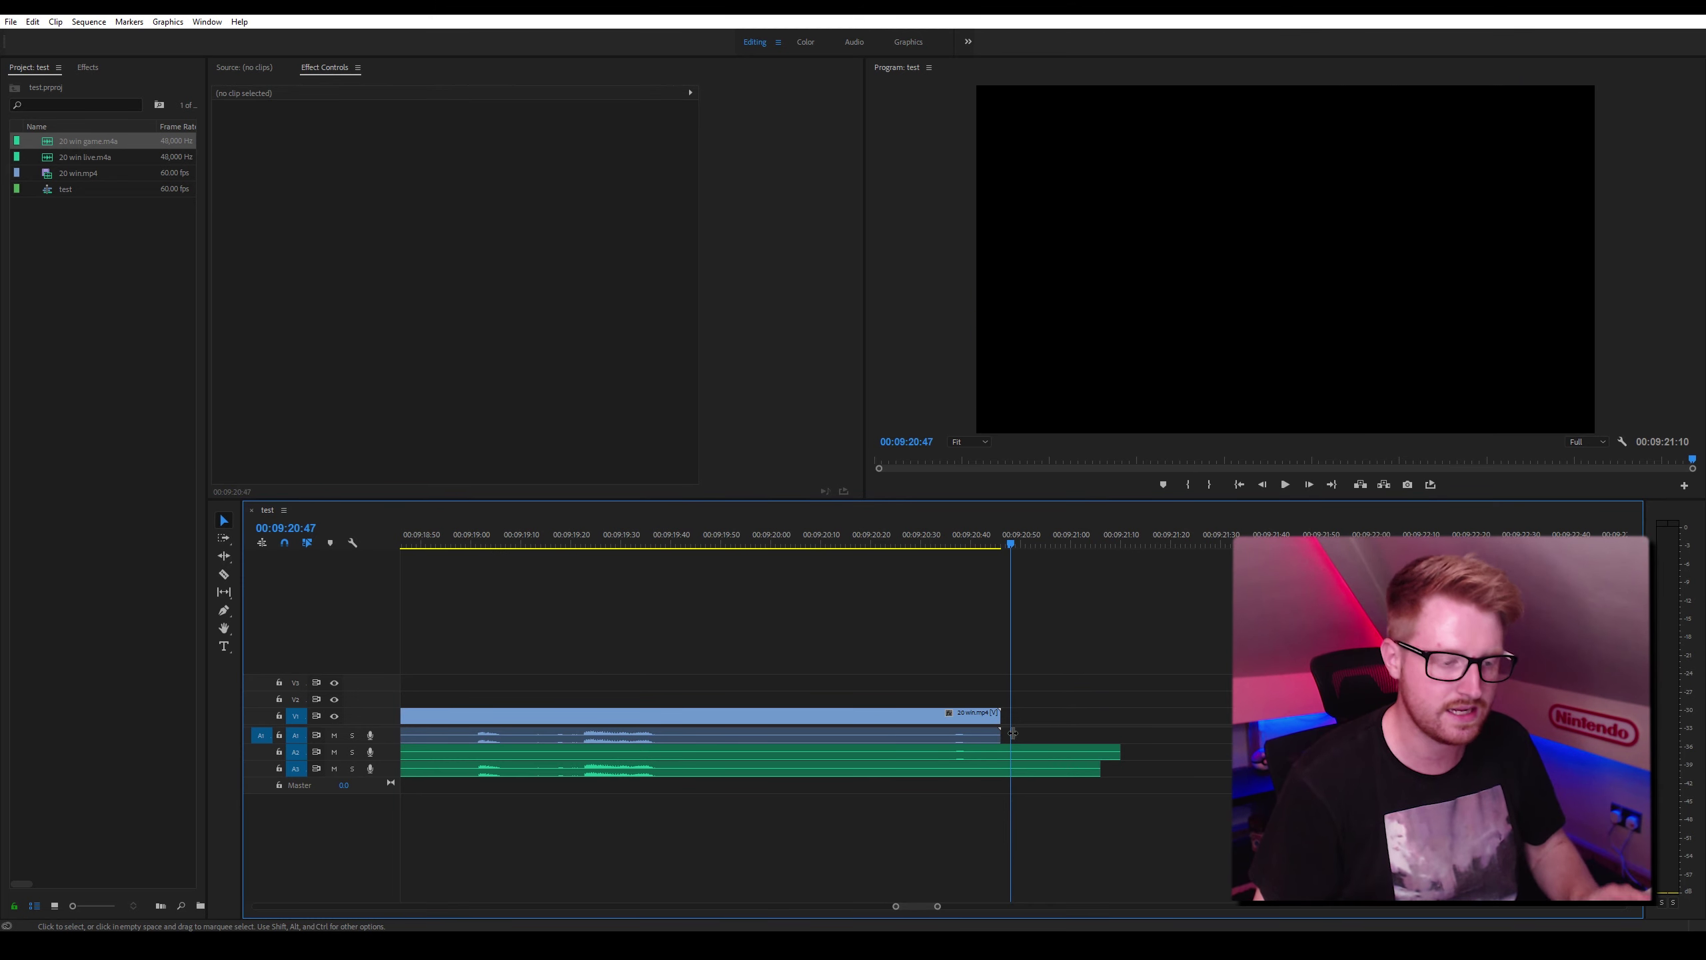
pyautogui.press('-')
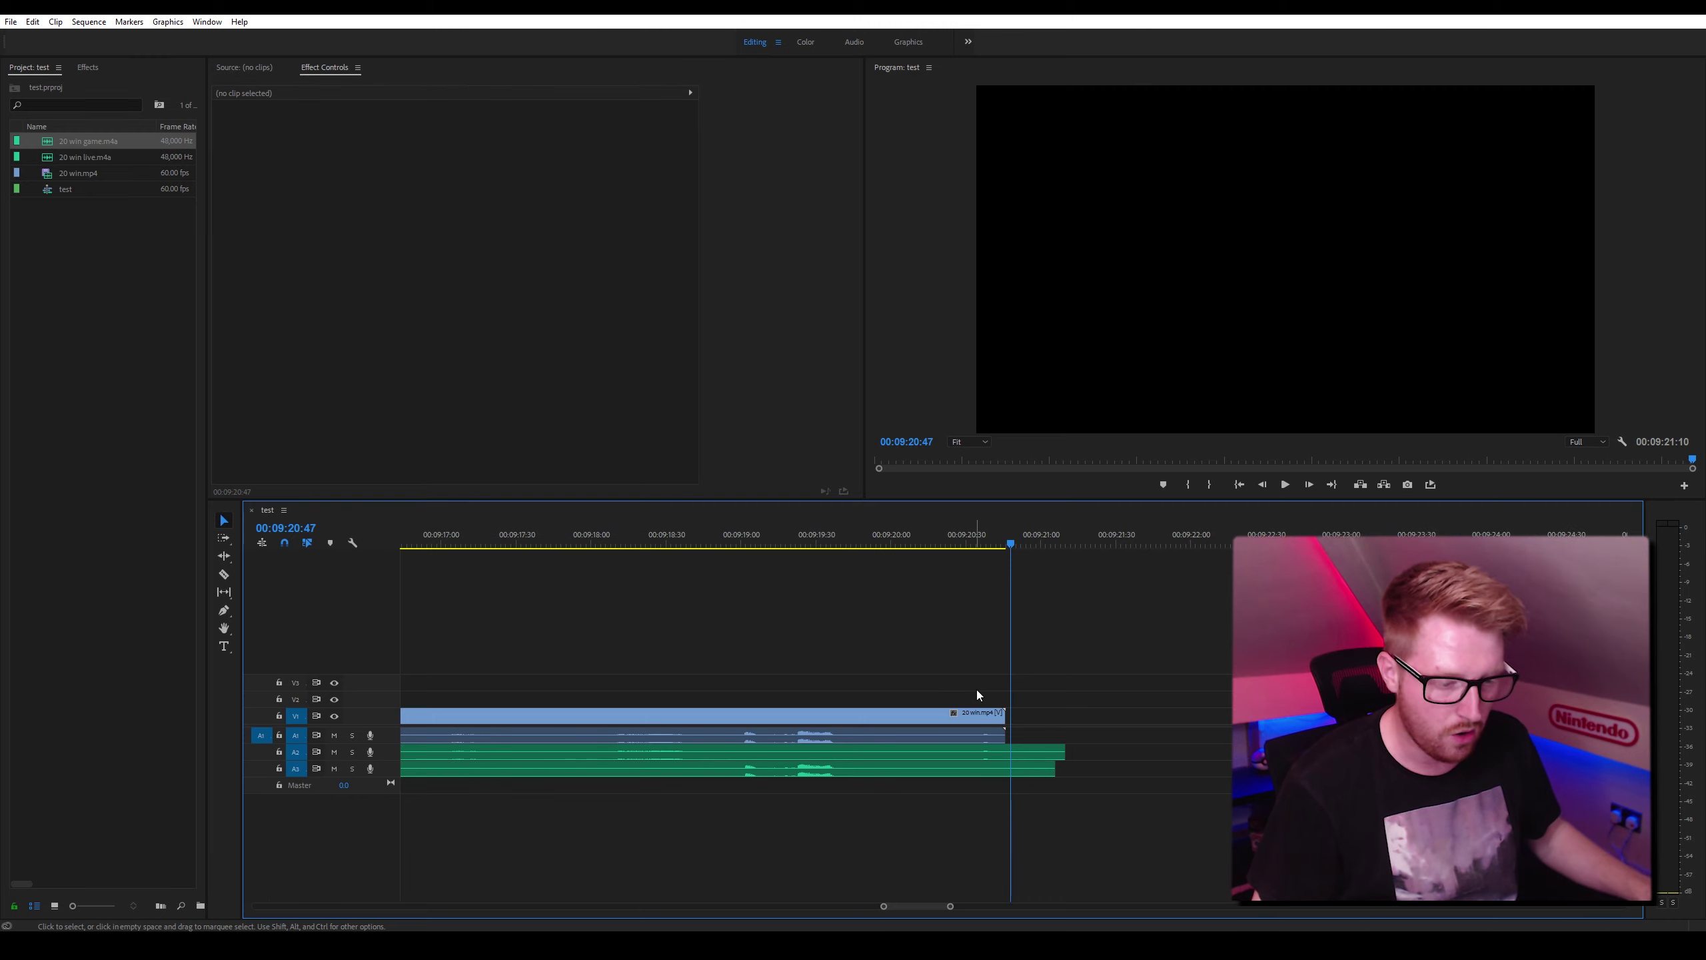
pyautogui.press('Left')
pyautogui.press('Left')
pyautogui.press('Left')
pyautogui.press('Left')
pyautogui.press('w')
pyautogui.moveTo(1046, 731); pyautogui.dragTo(1009, 800)
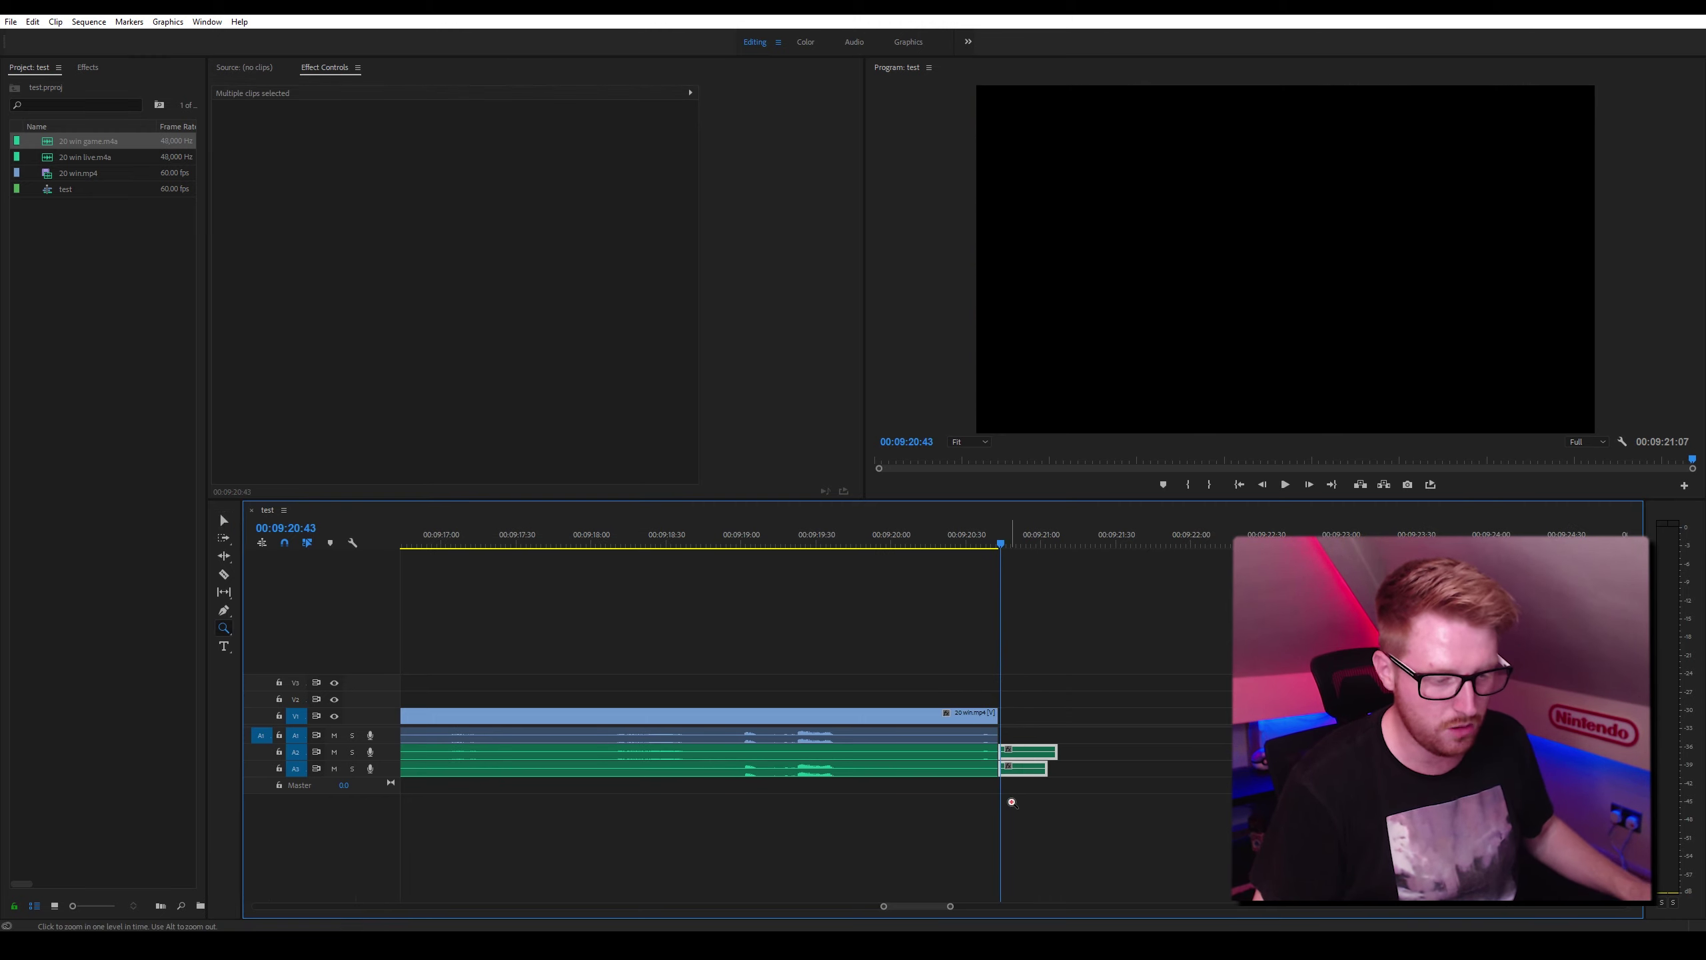
pyautogui.press('Delete')
# Zoom out, return to the sequence start and play the 00:09:20:43 sequence from the beginning.
pyautogui.press('z')
pyautogui.press('-')
pyautogui.press('-')
pyautogui.press('-')
pyautogui.press('-')
pyautogui.press('-')
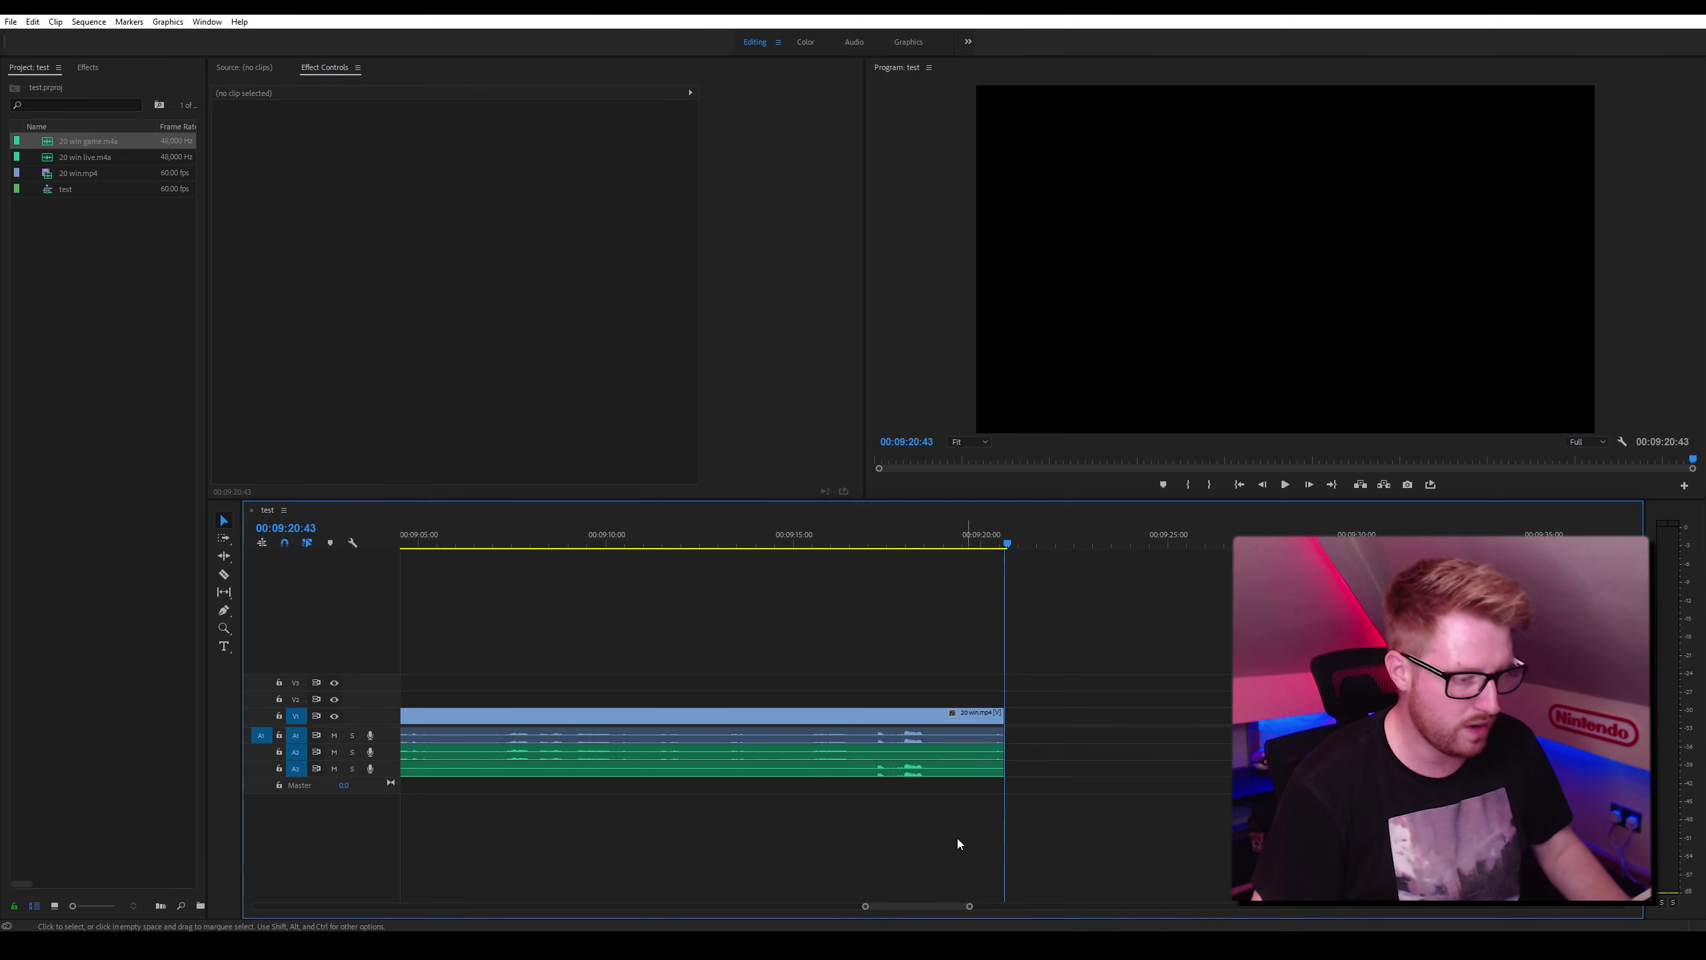
pyautogui.press('v')
pyautogui.press('Home')
pyautogui.press('=')
pyautogui.press('=')
pyautogui.press('=')
pyautogui.press('=')
pyautogui.press('=')
pyautogui.press('=')
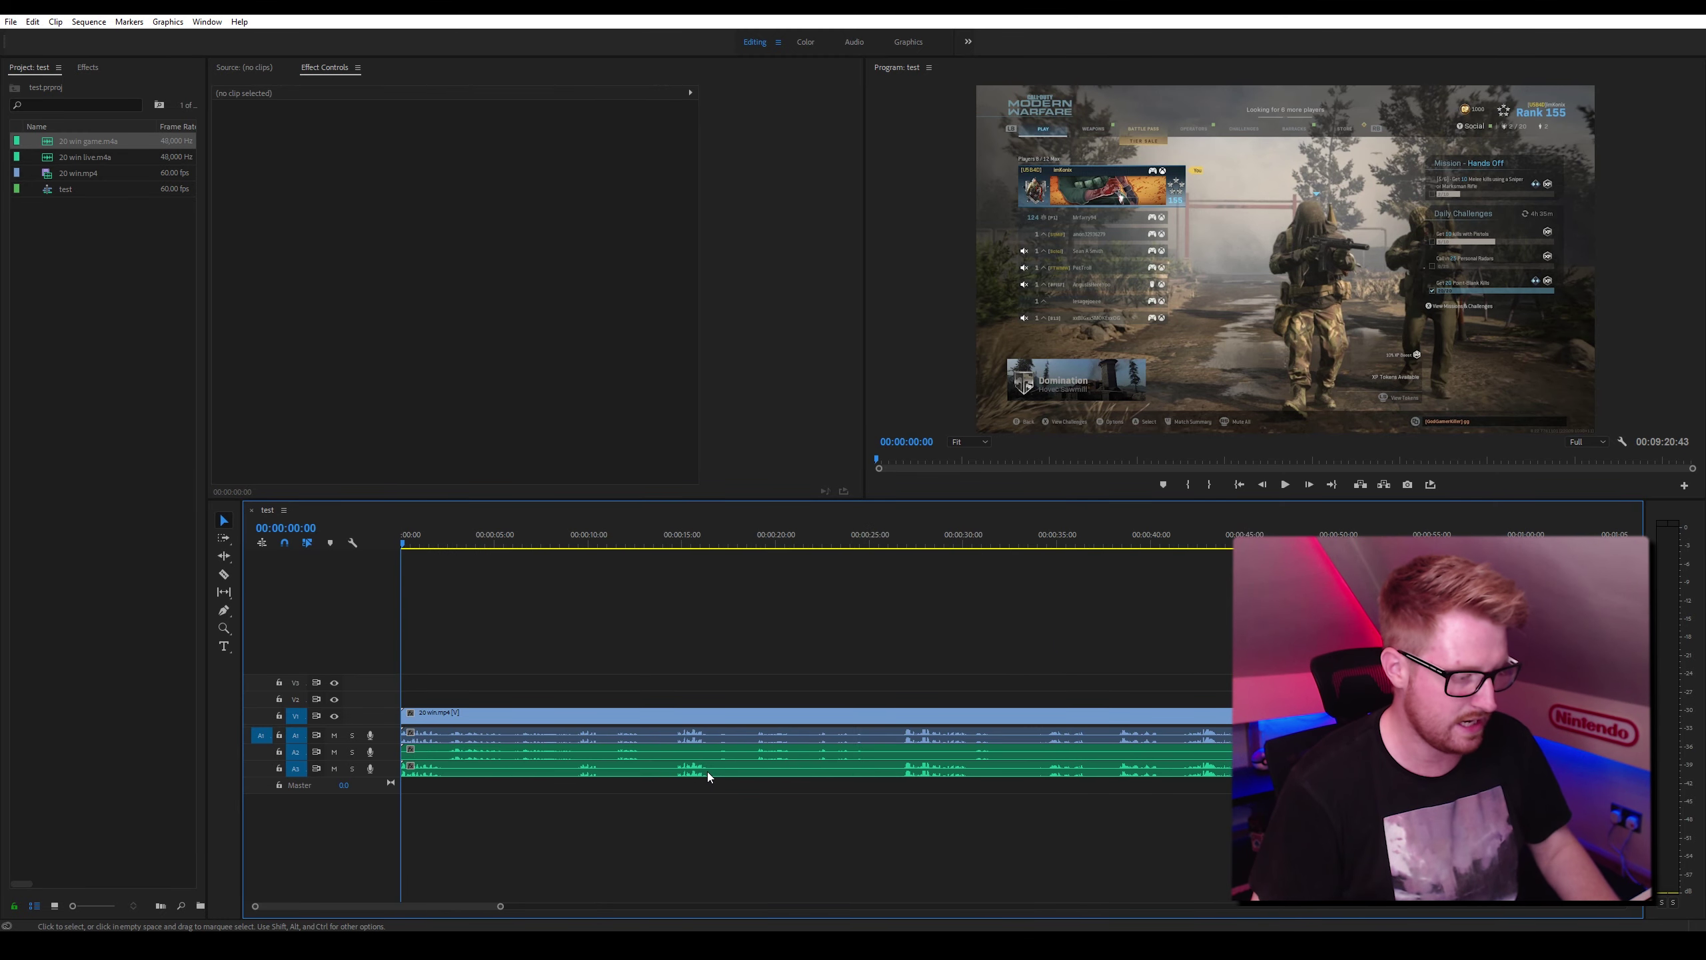
pyautogui.press('-')
pyautogui.press('-')
pyautogui.press('-')
pyautogui.press('-')
pyautogui.press('-')
pyautogui.press('-')
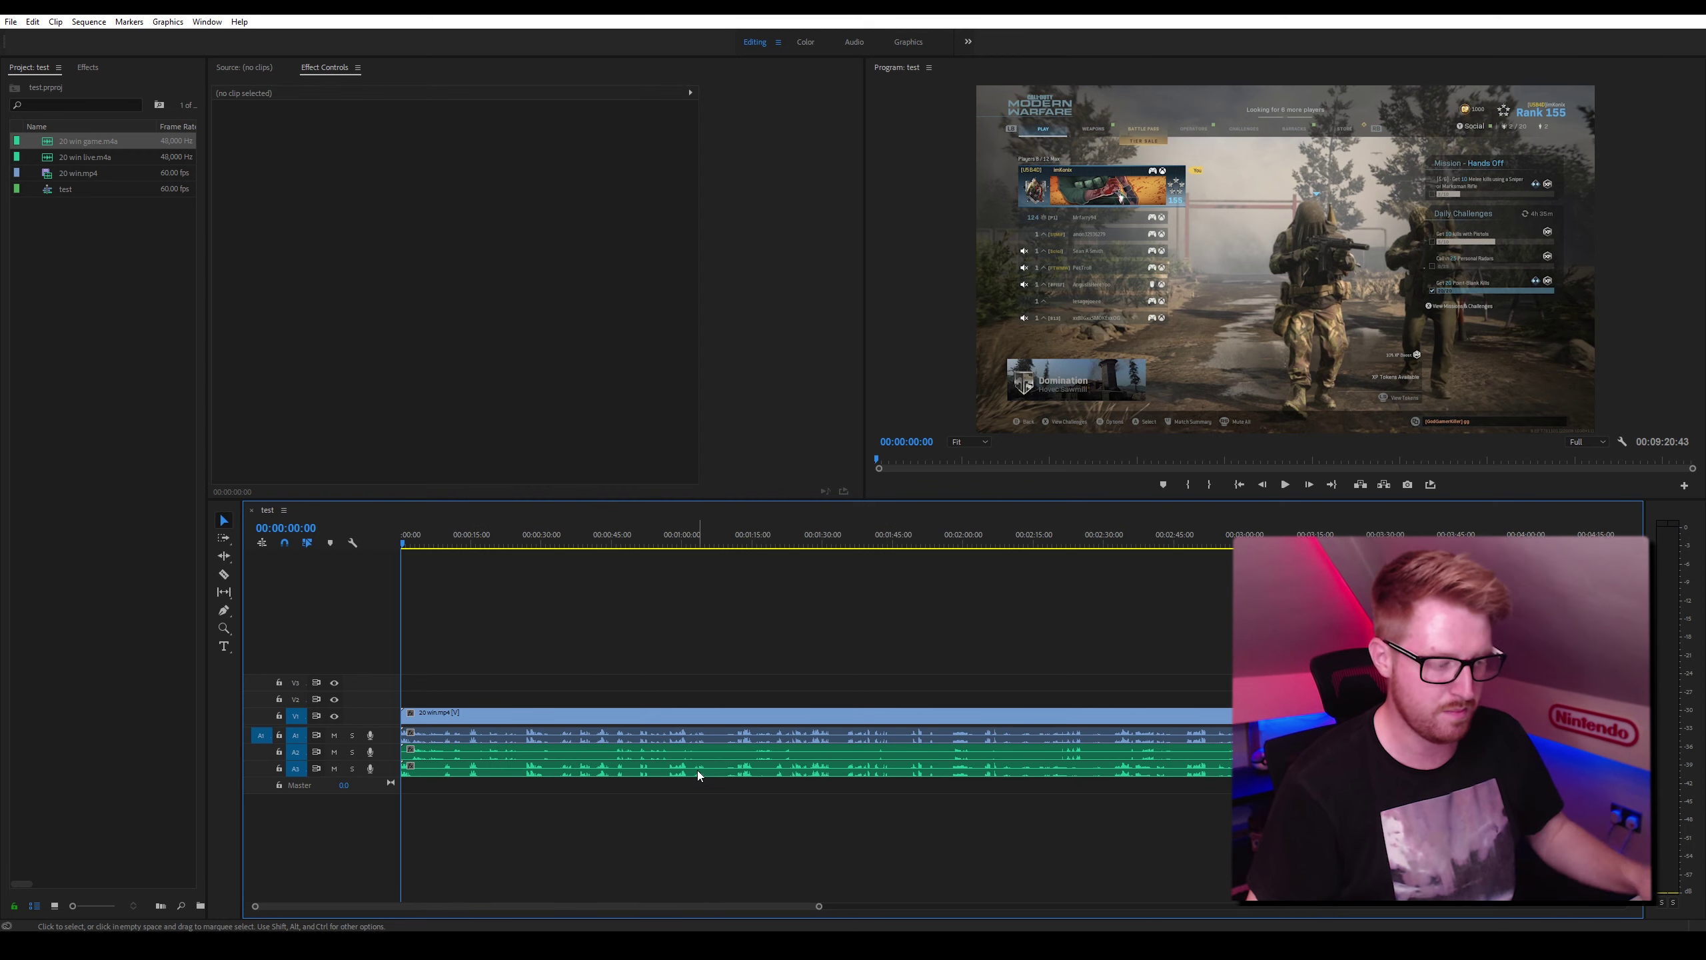
pyautogui.press('space')
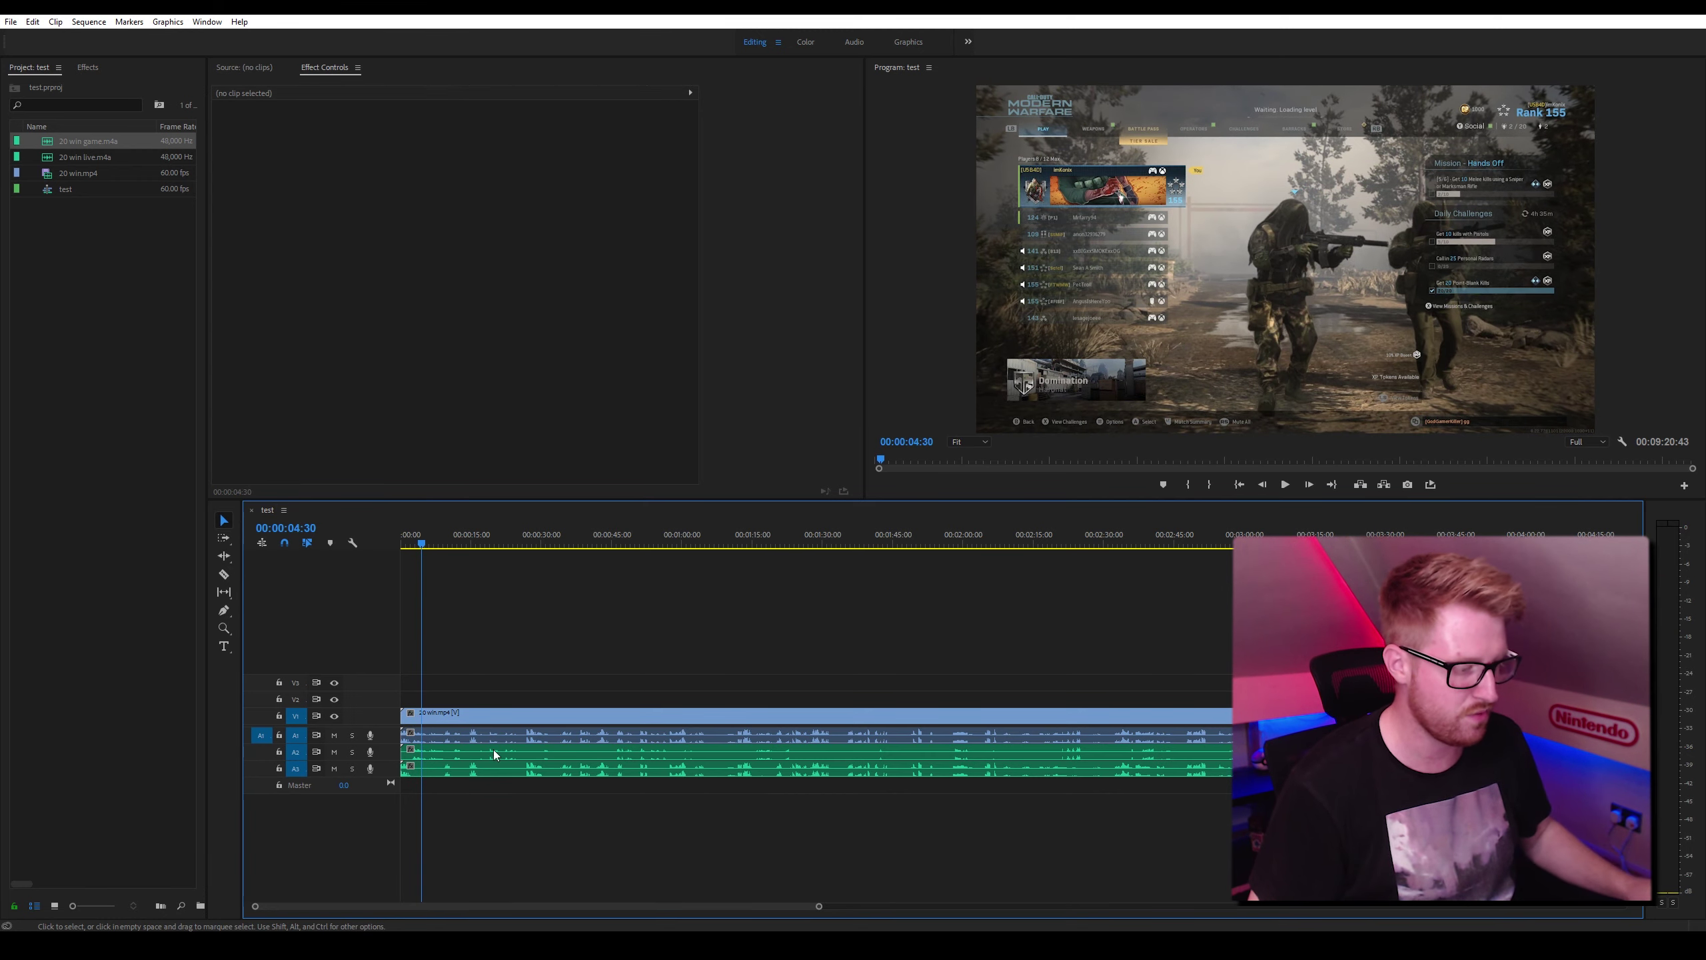
# Unlink 20 win.mp4 from its audio and select the A1 audio clip by itself.
pyautogui.rightClick(453, 699)
pyautogui.rightClick(547, 714)
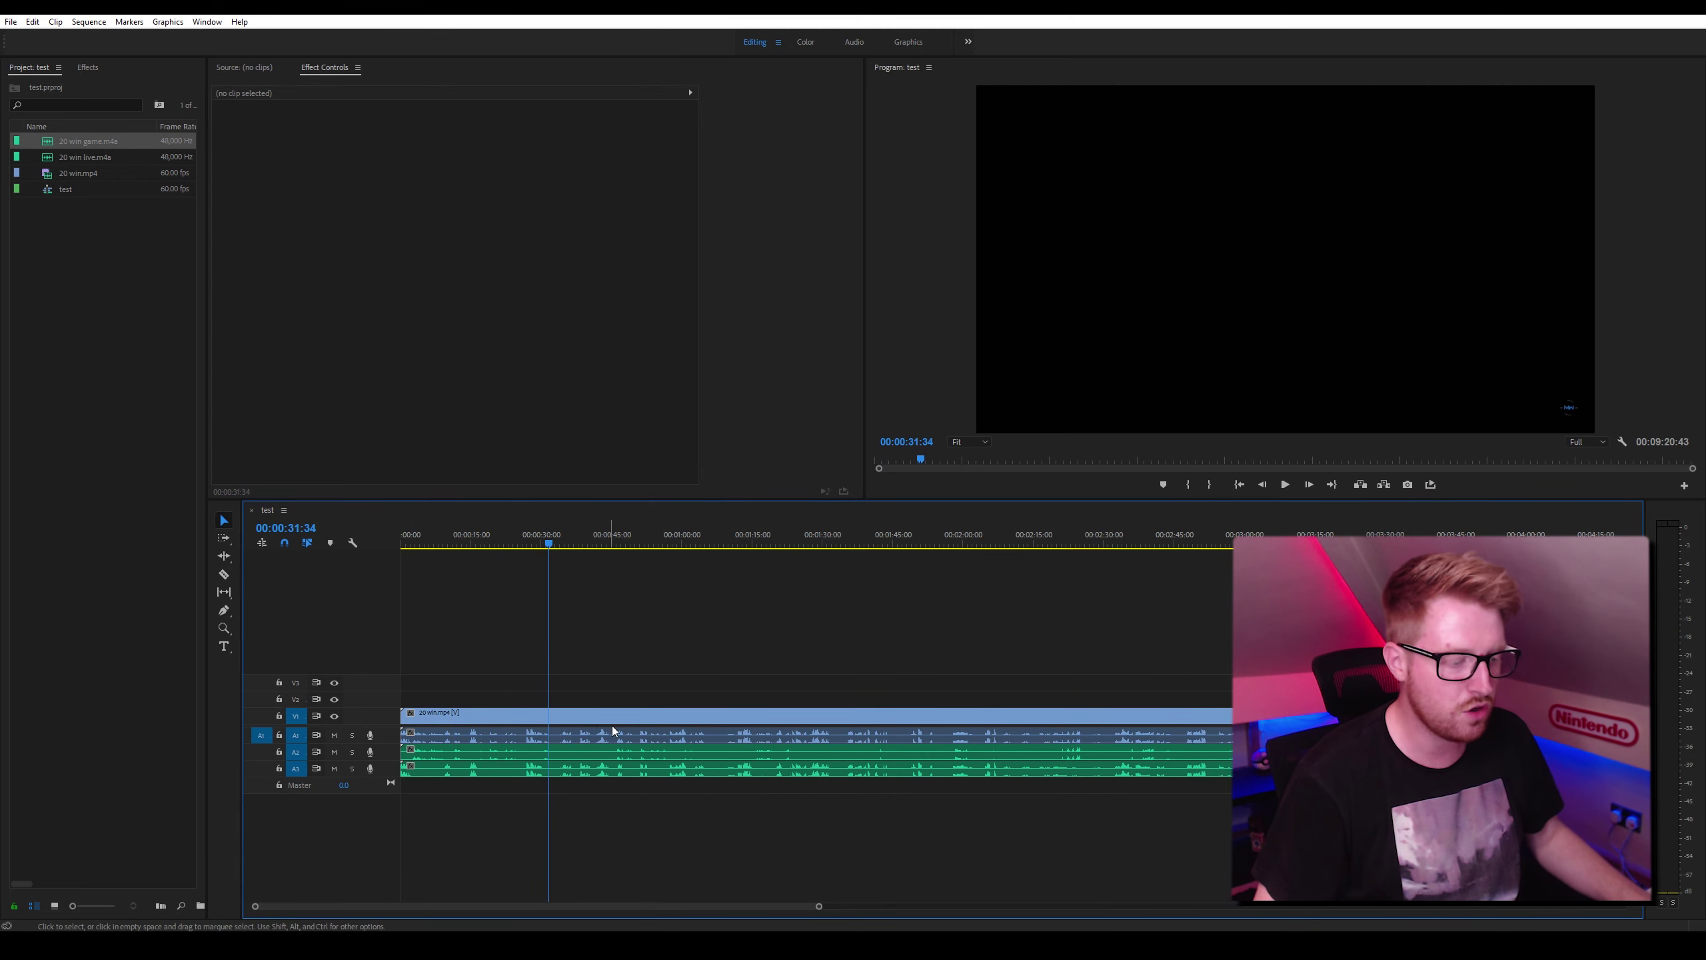
pyautogui.click(616, 722)
pyautogui.rightClick(616, 723)
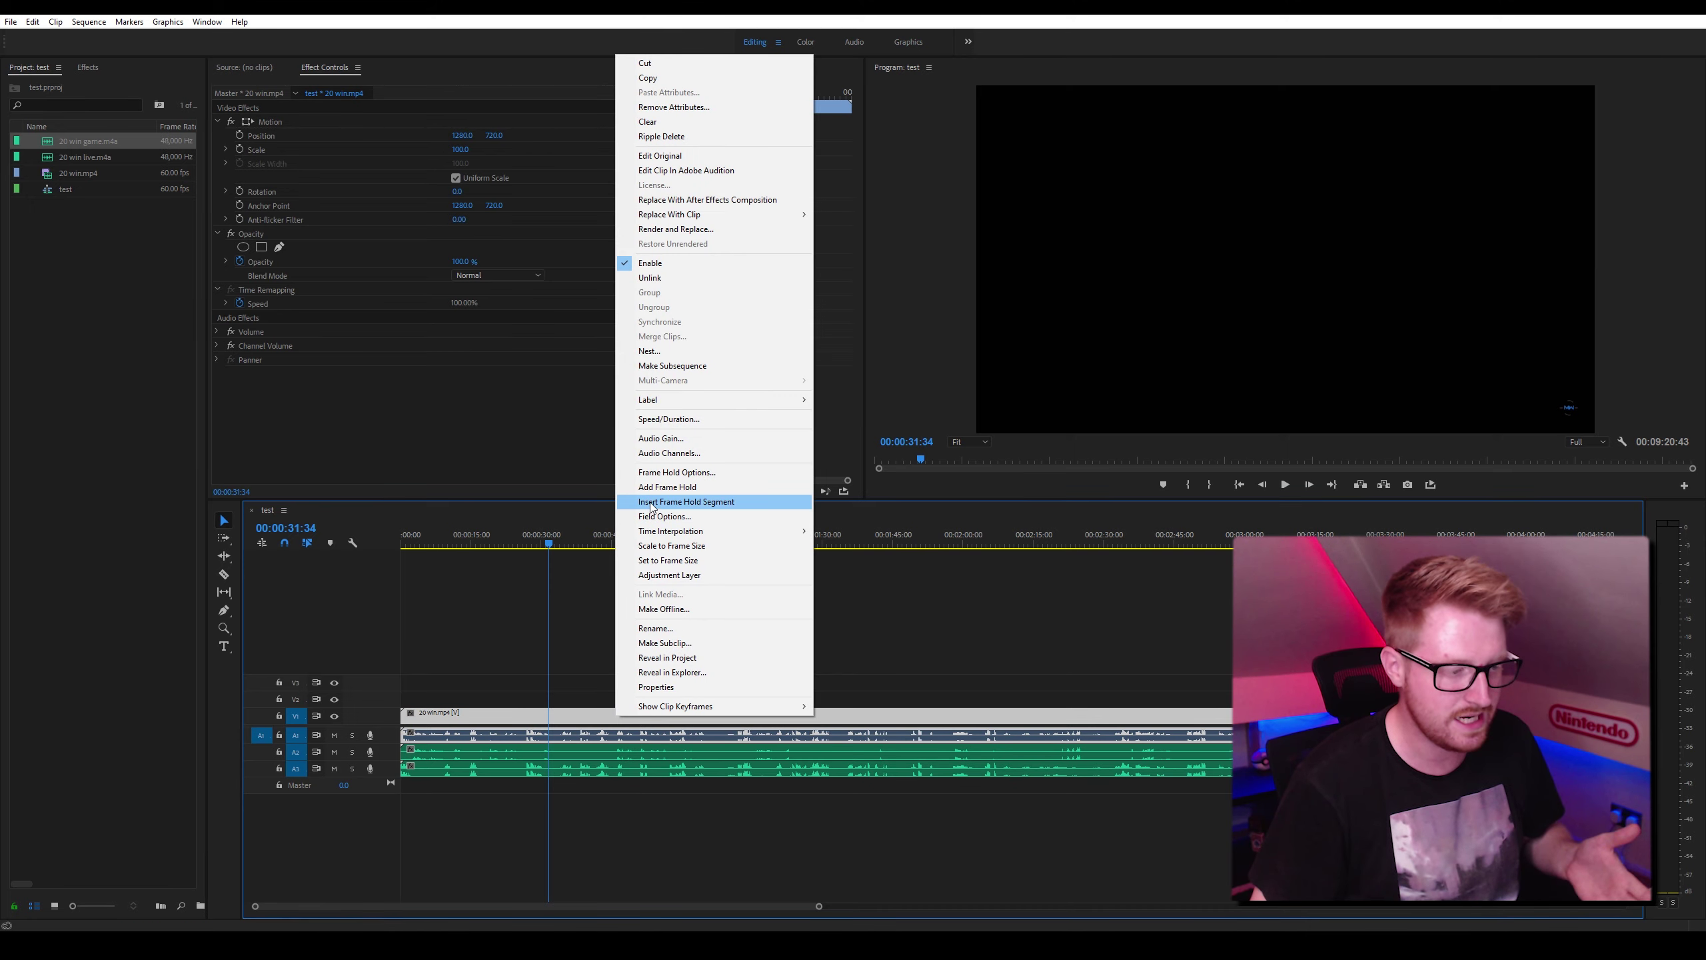
pyautogui.click(649, 277)
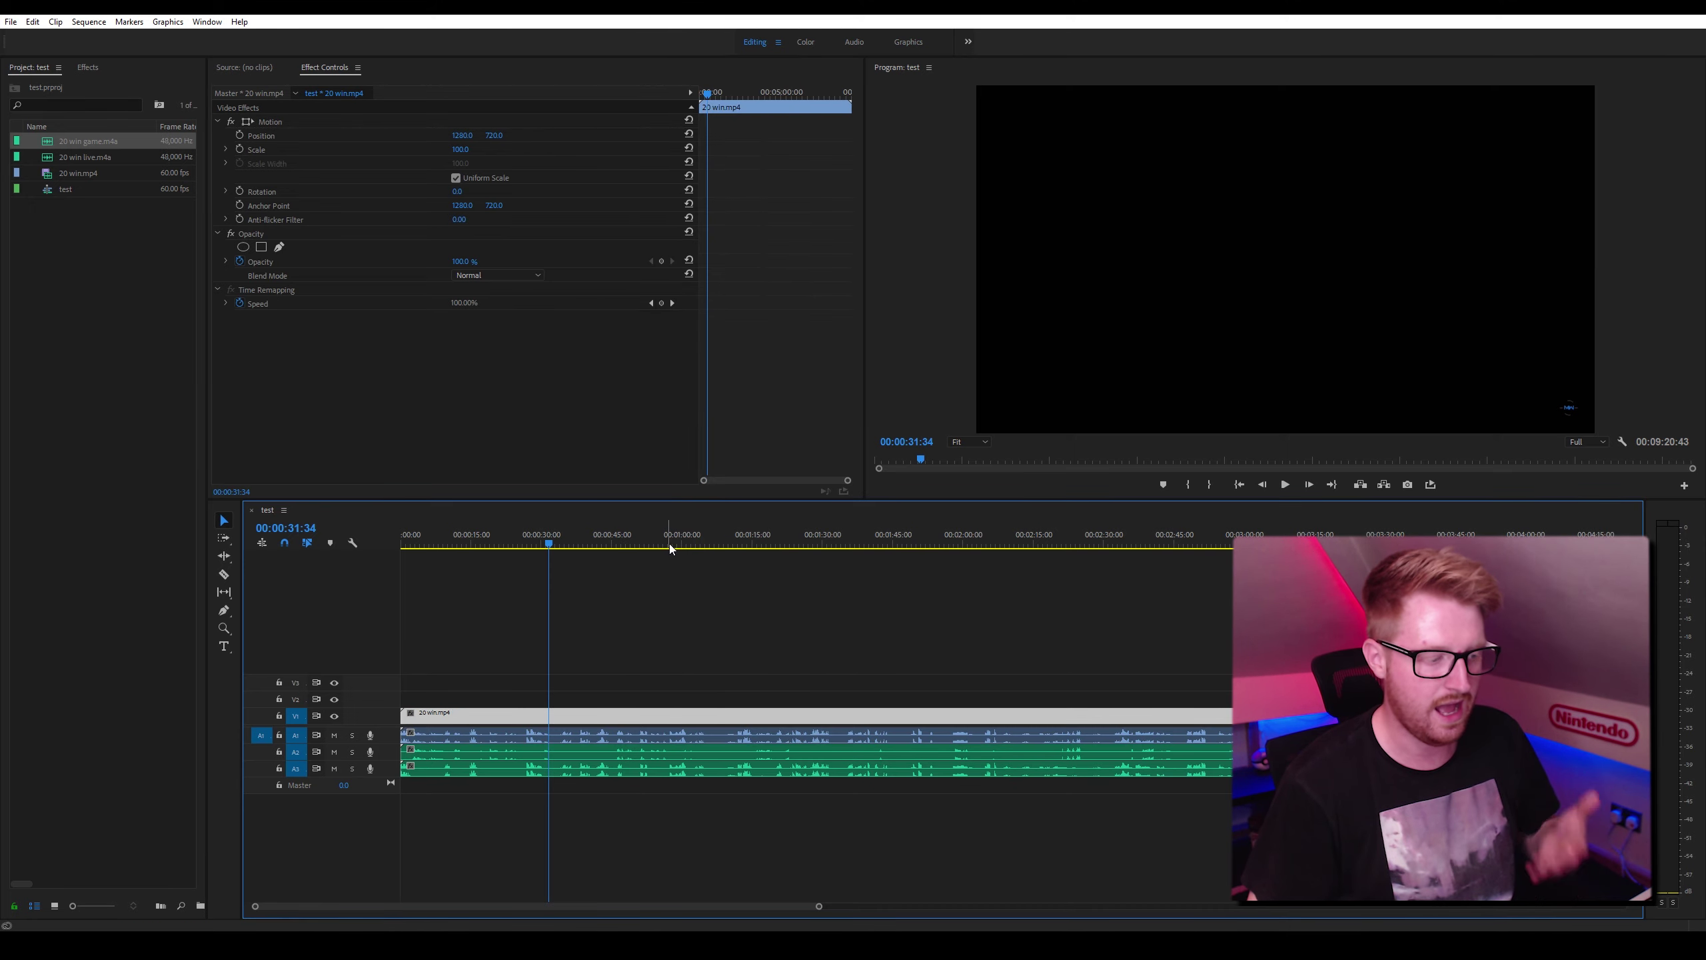
pyautogui.rightClick(628, 720)
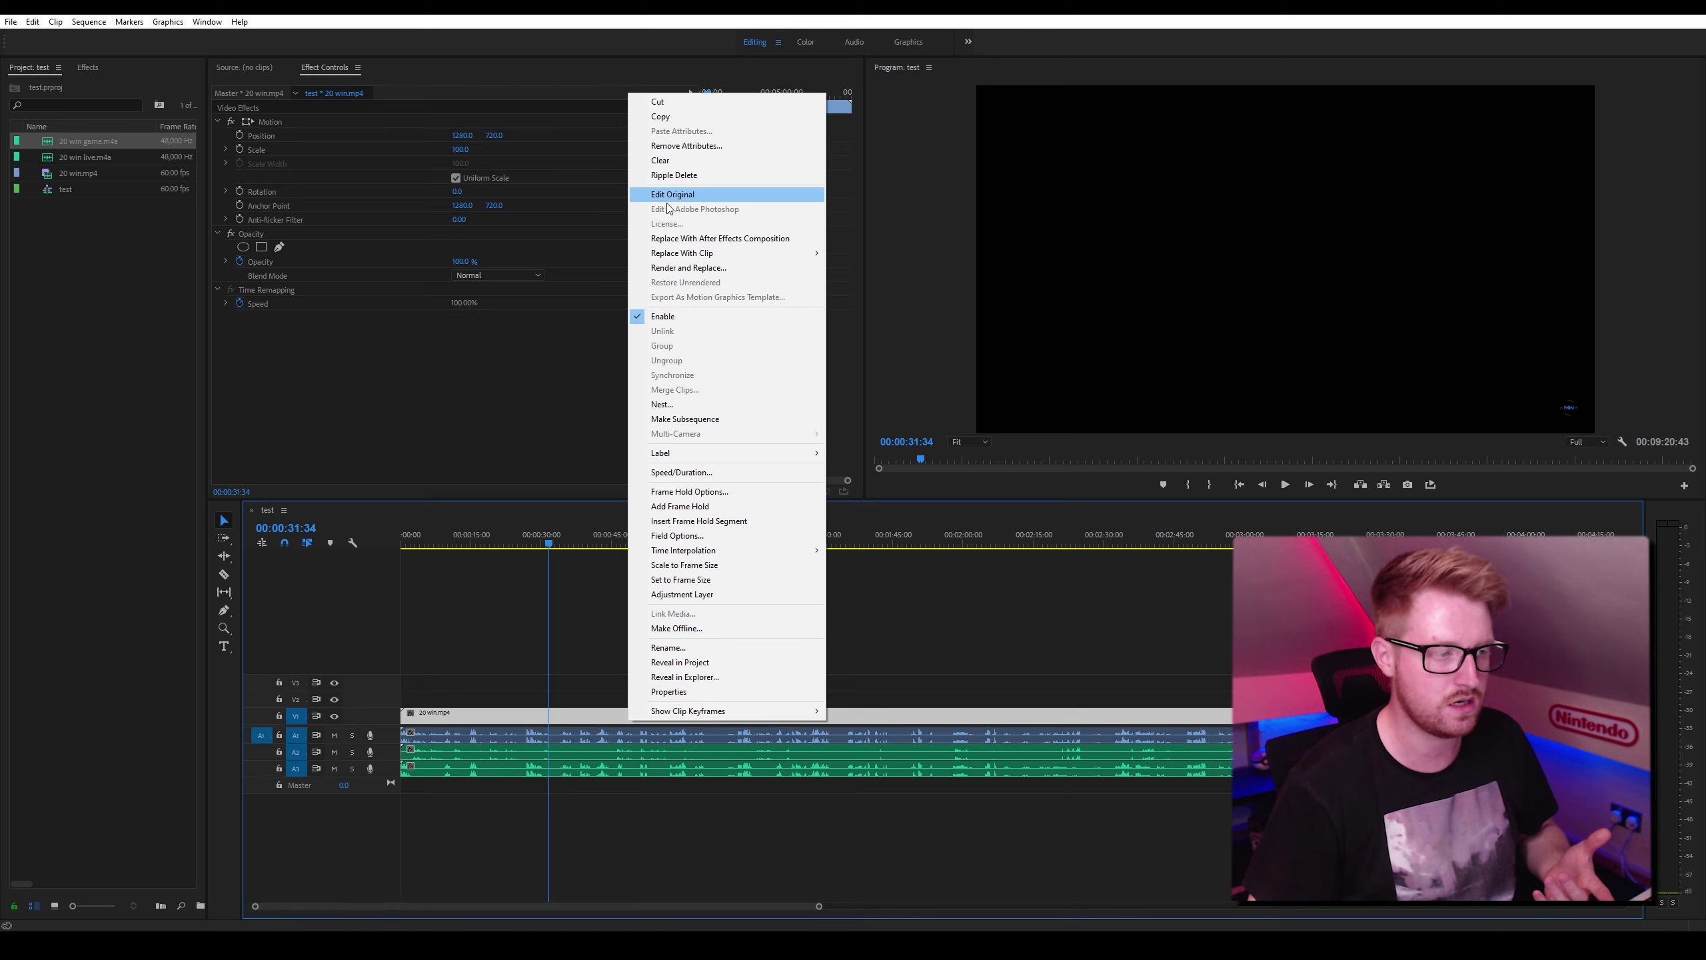
pyautogui.click(581, 639)
pyautogui.click(587, 743)
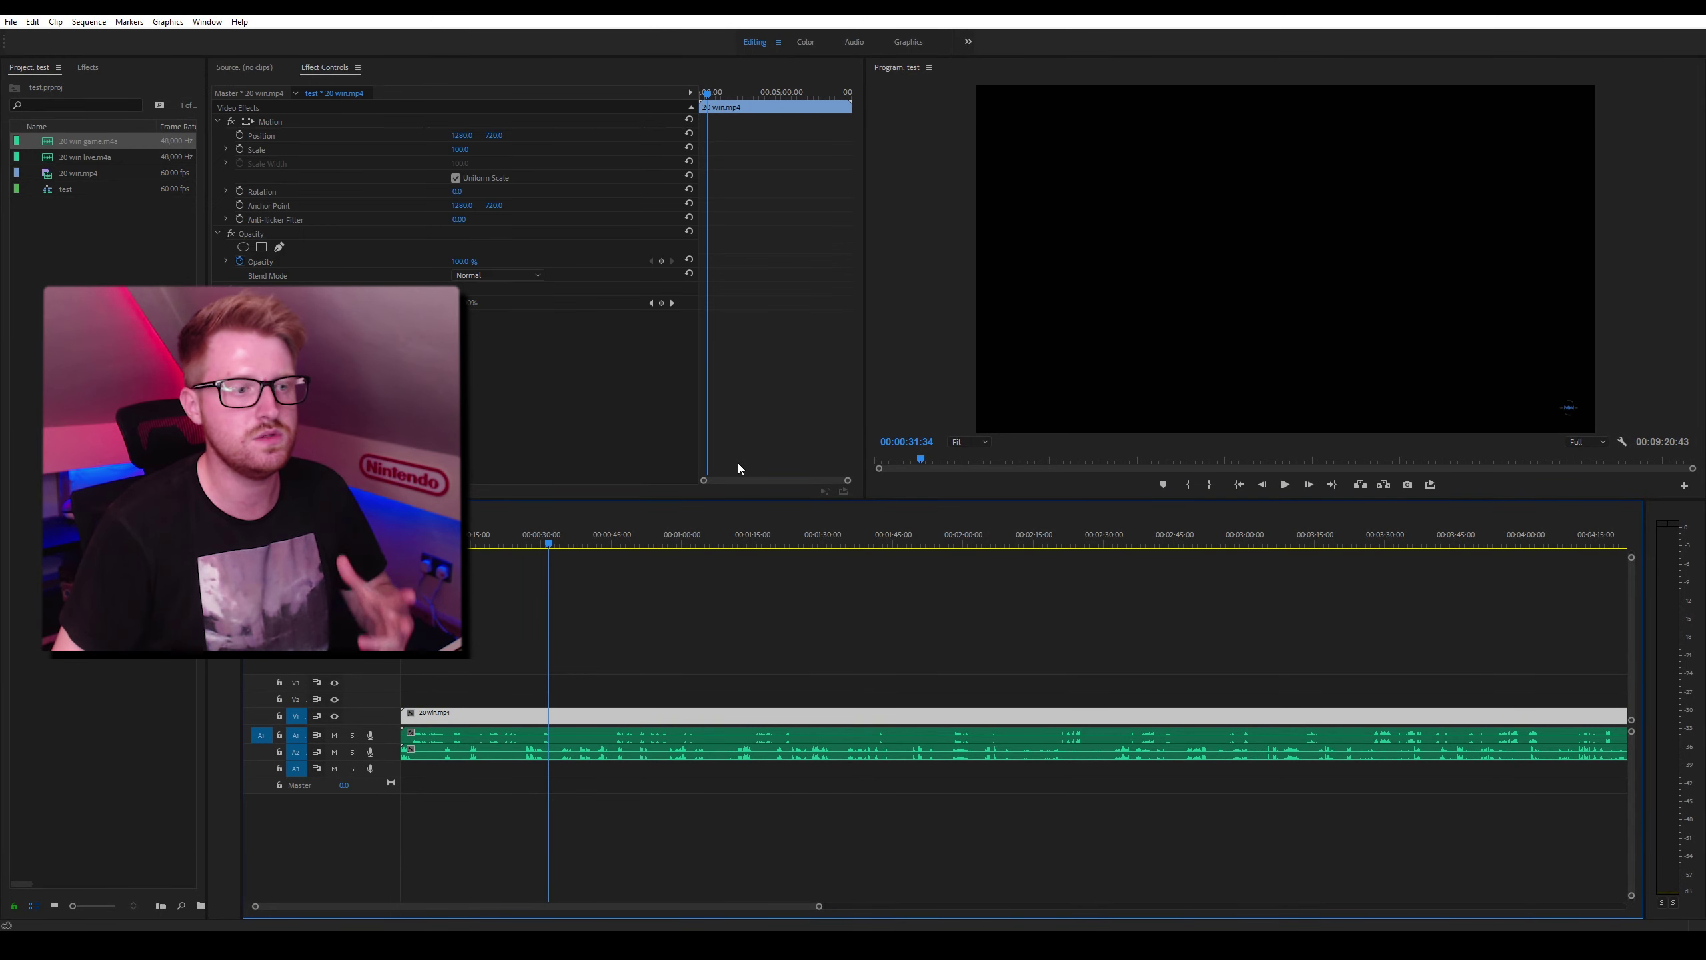
# Play the gameplay and stop on the bulldozer frame at 00:01:11:38.
pyautogui.click(698, 704)
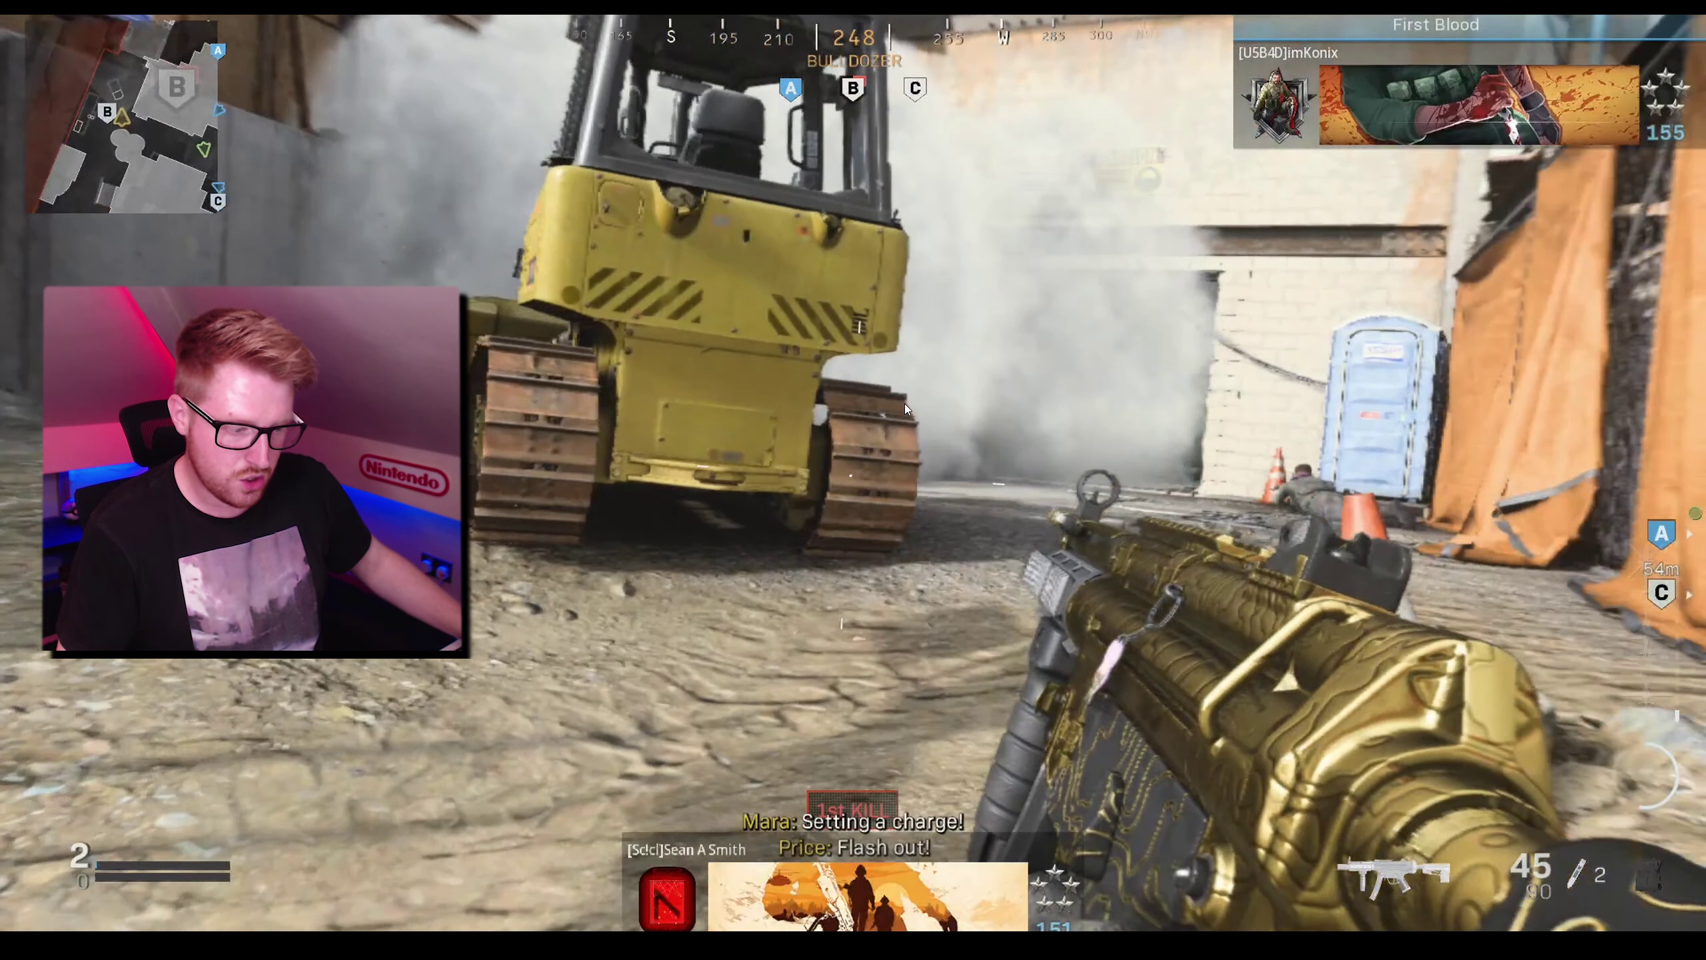
pyautogui.press('Escape')
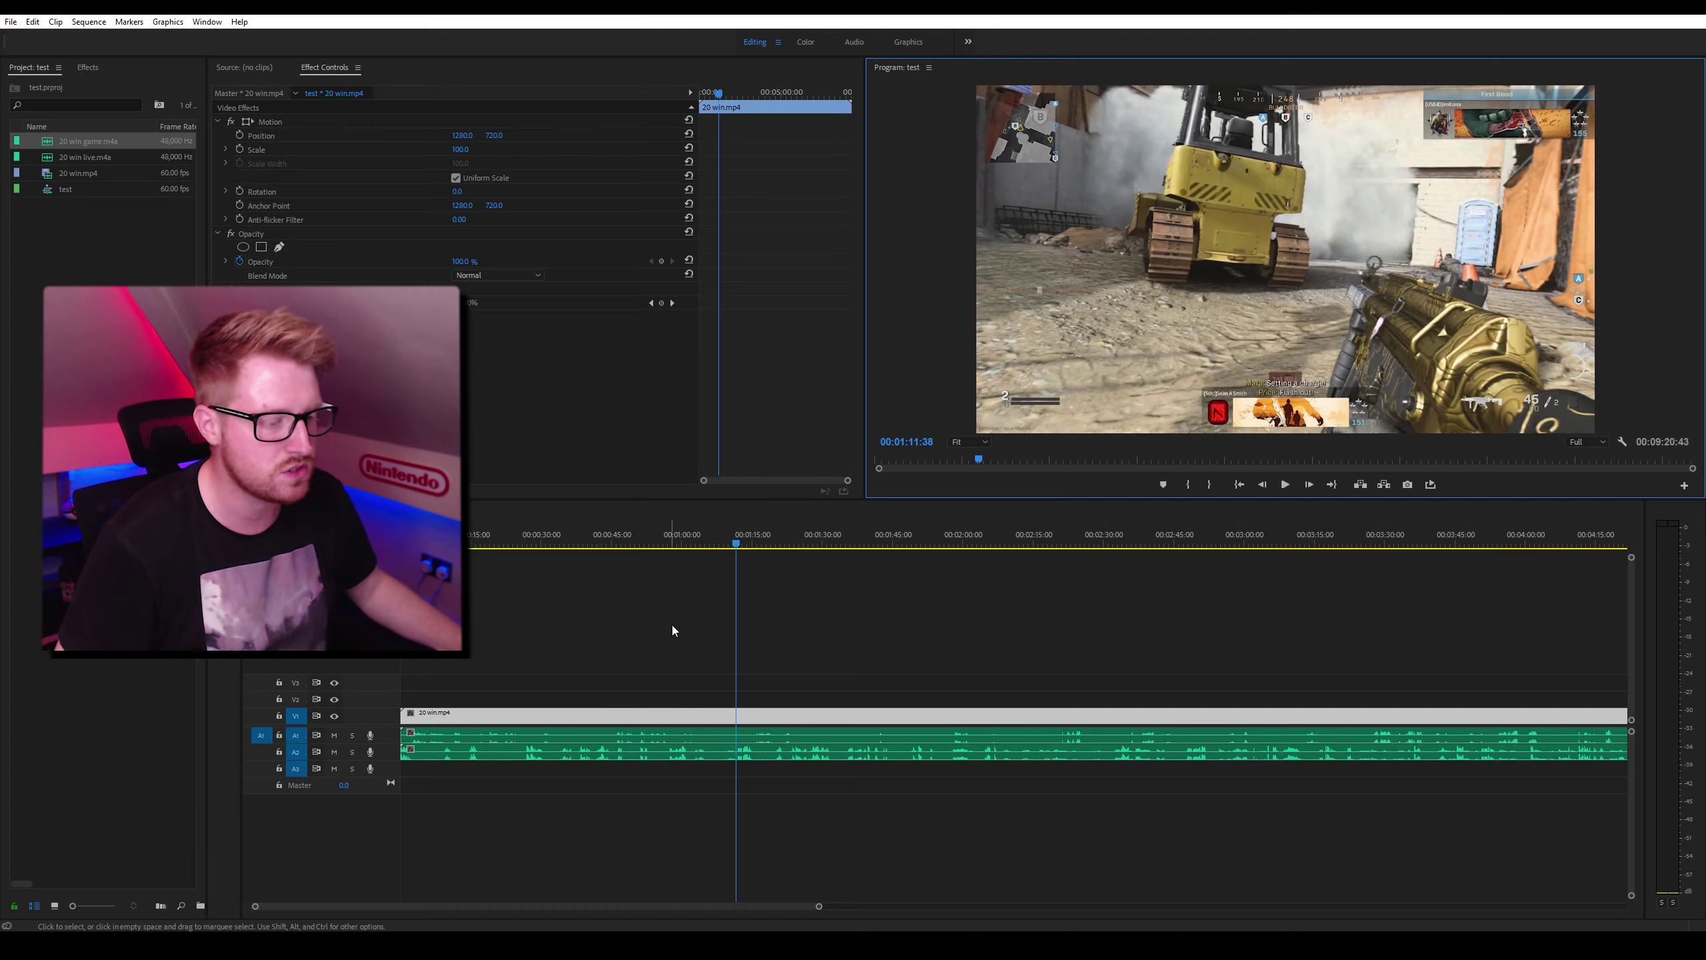
# Switch to the Color workspace and expand Lumetri Color's Creative section.
pyautogui.click(805, 42)
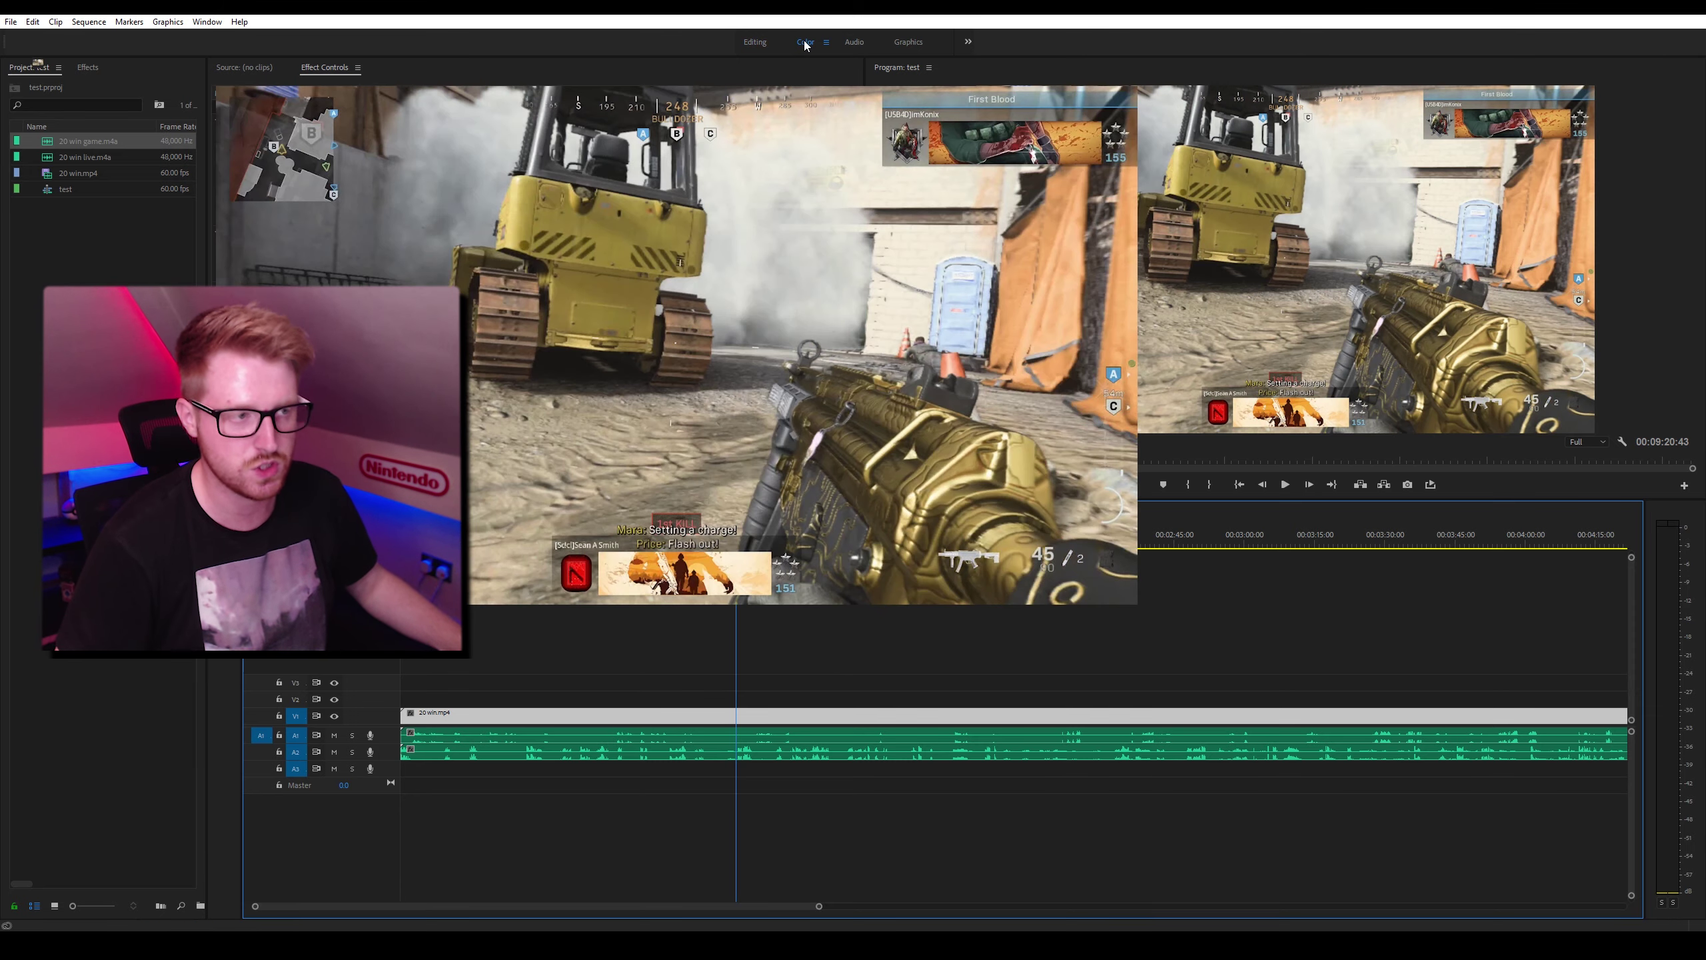
pyautogui.click(1188, 112)
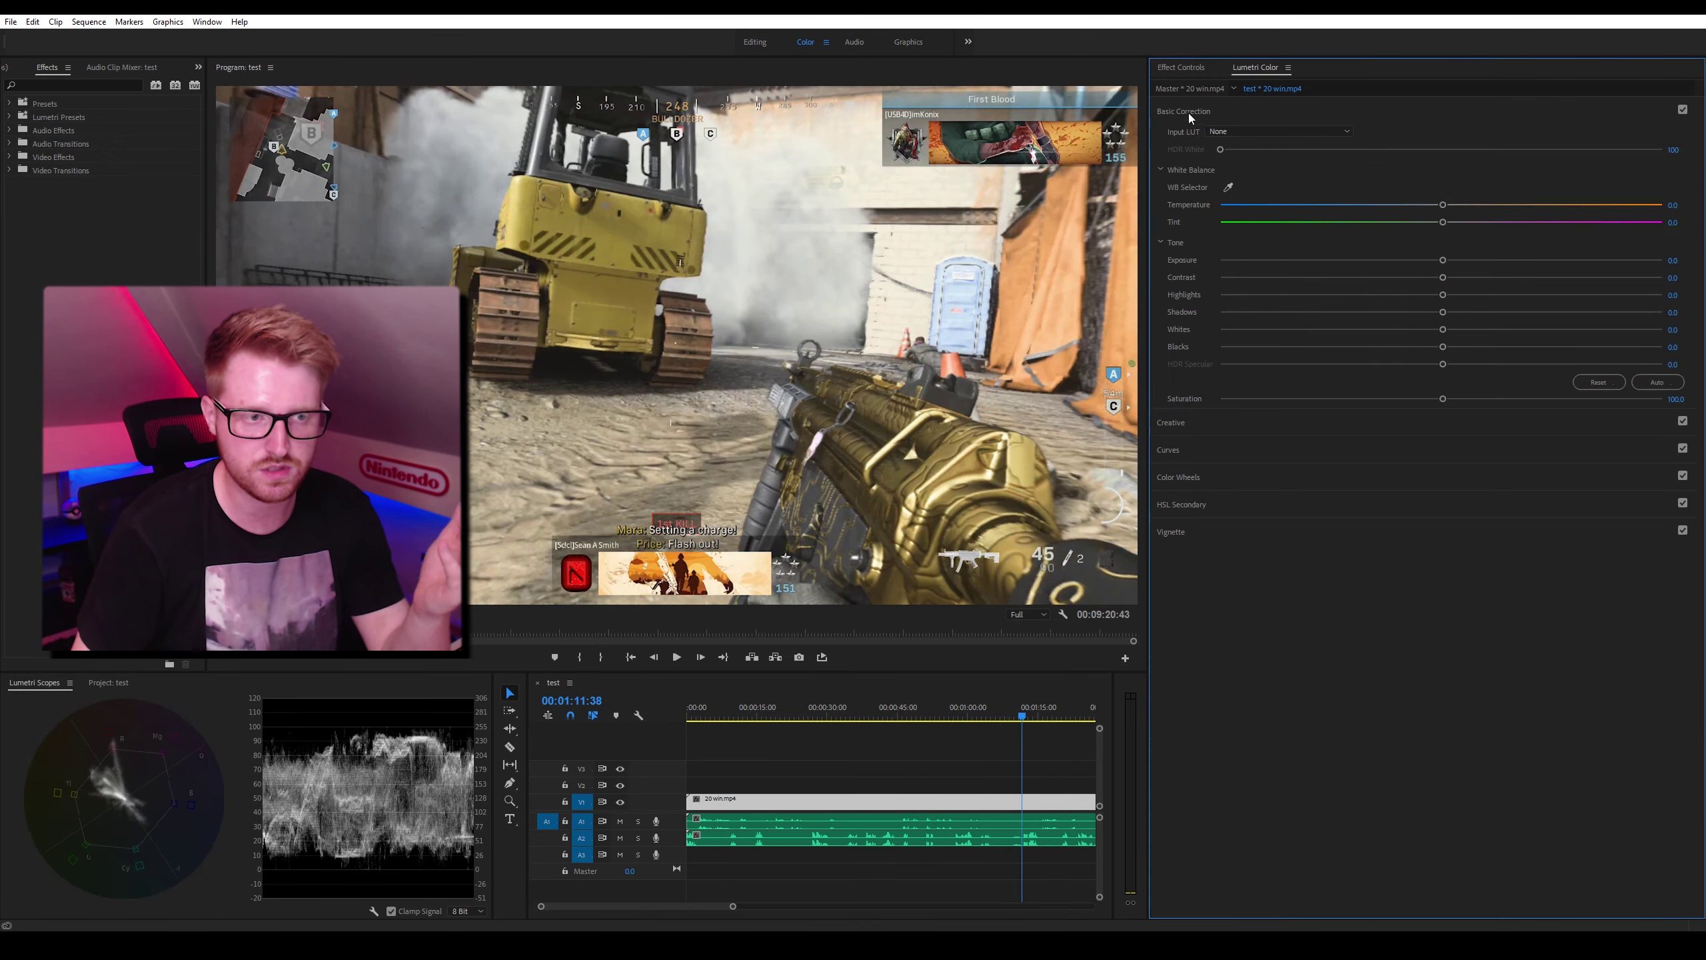
pyautogui.click(1197, 421)
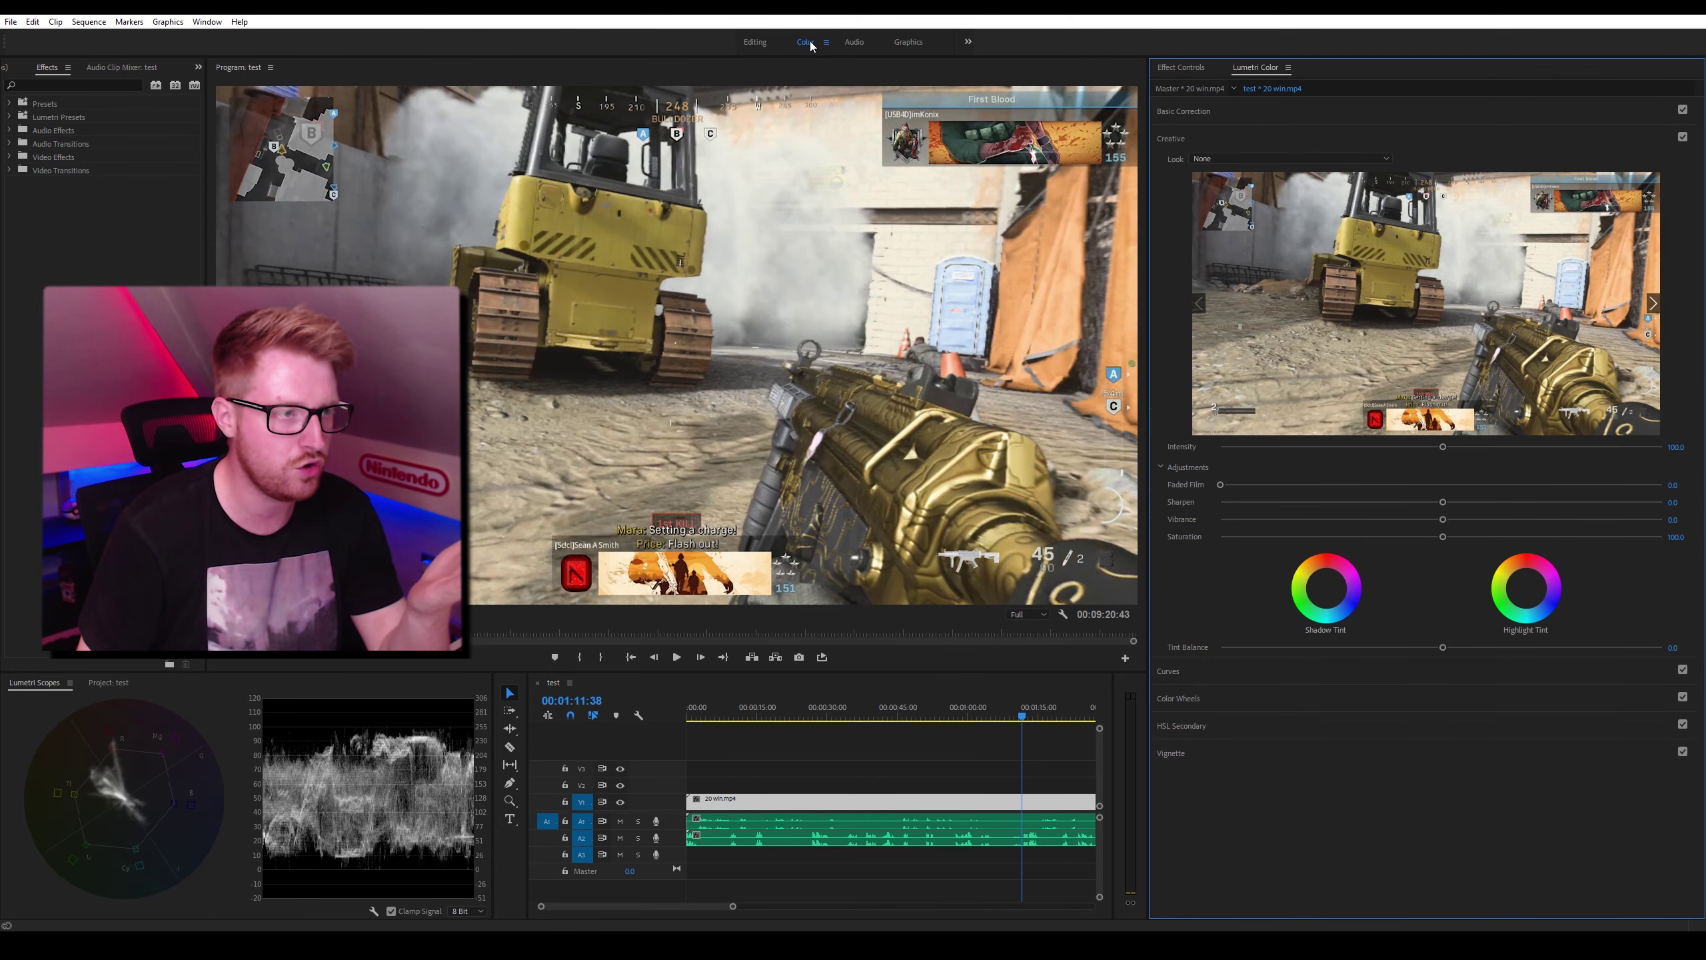
pyautogui.click(208, 24)
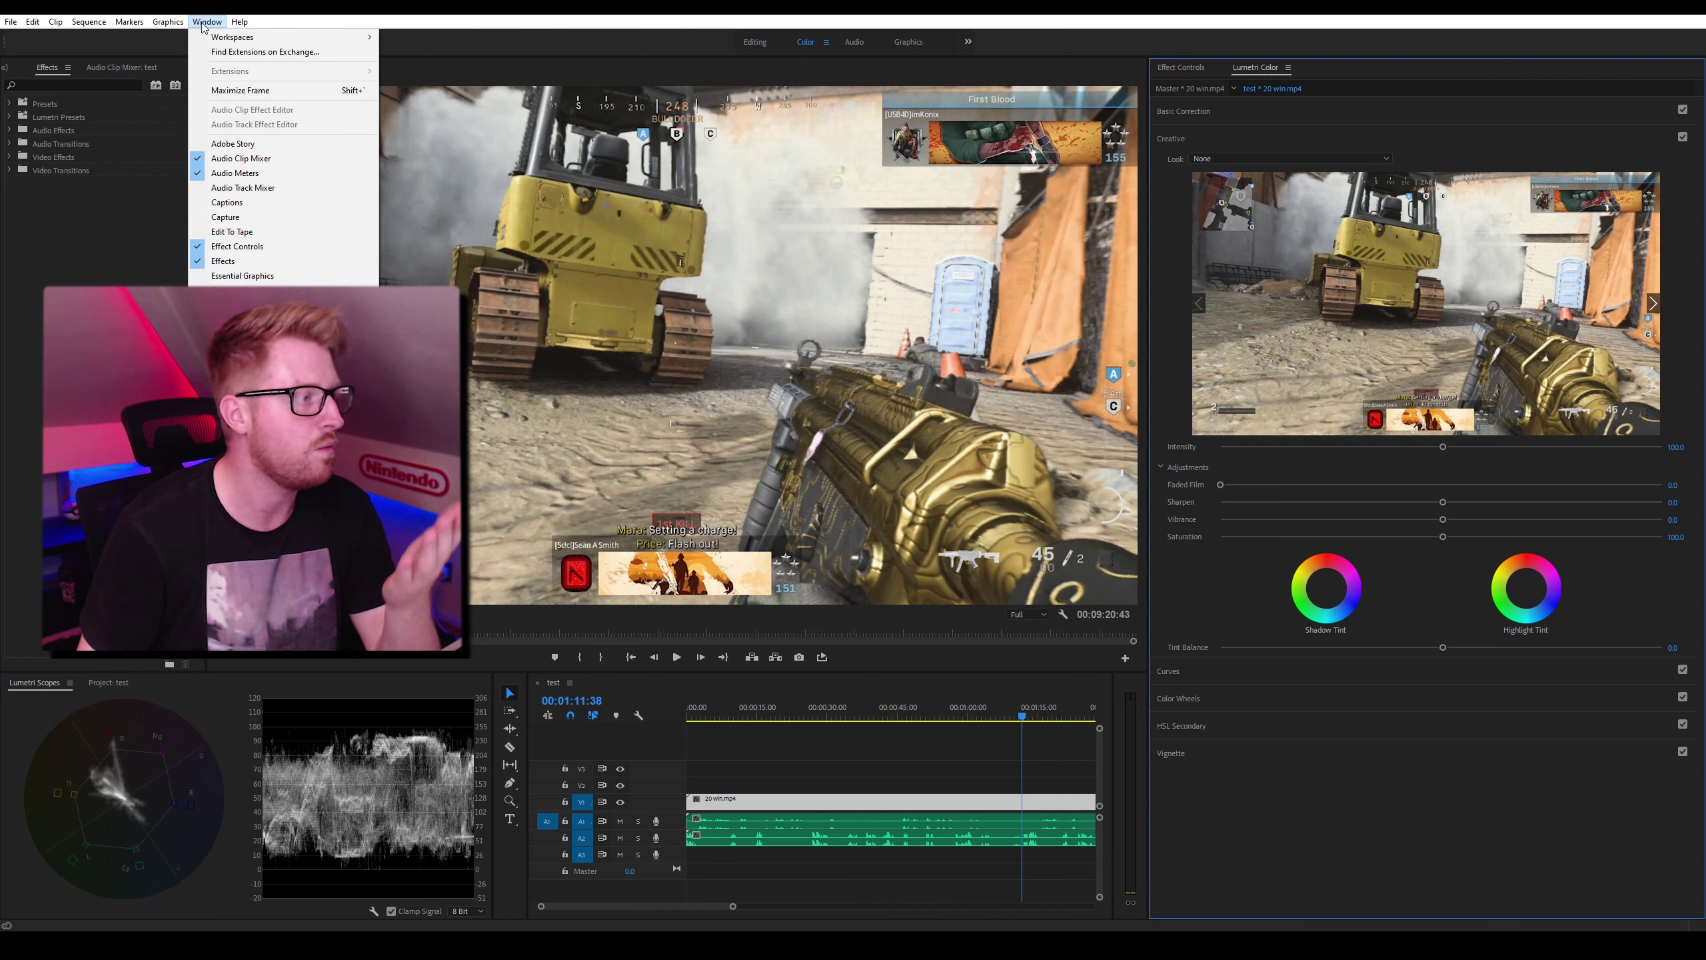
pyautogui.moveTo(236, 36)
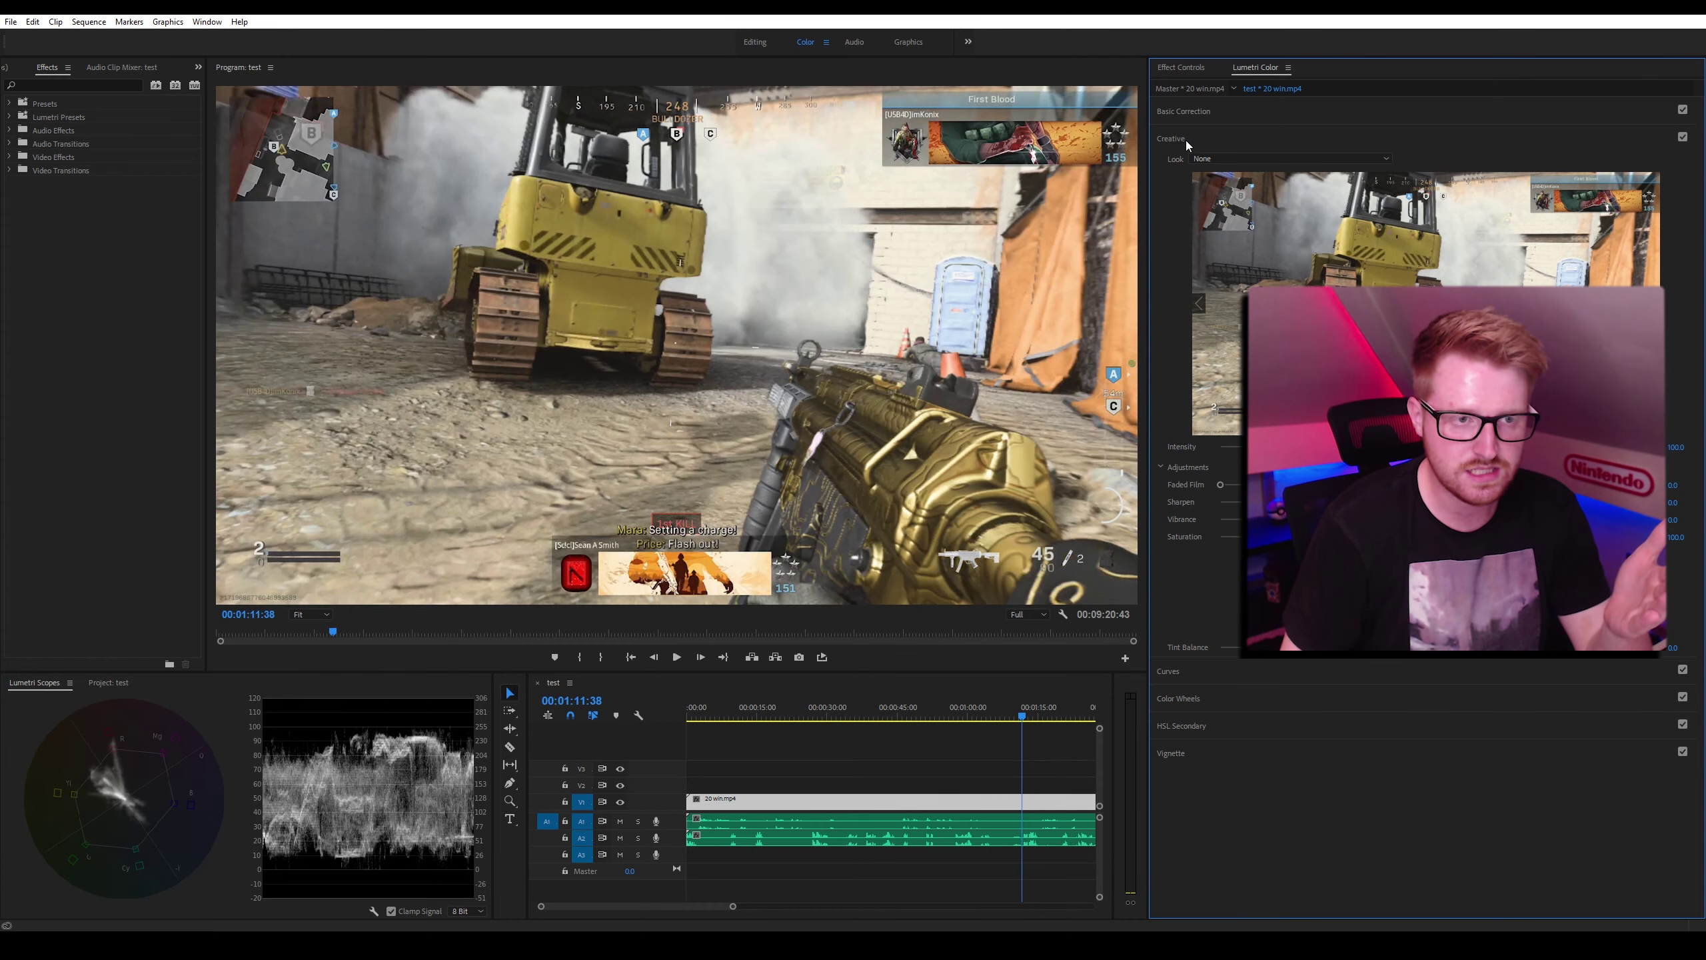
pyautogui.click(207, 21)
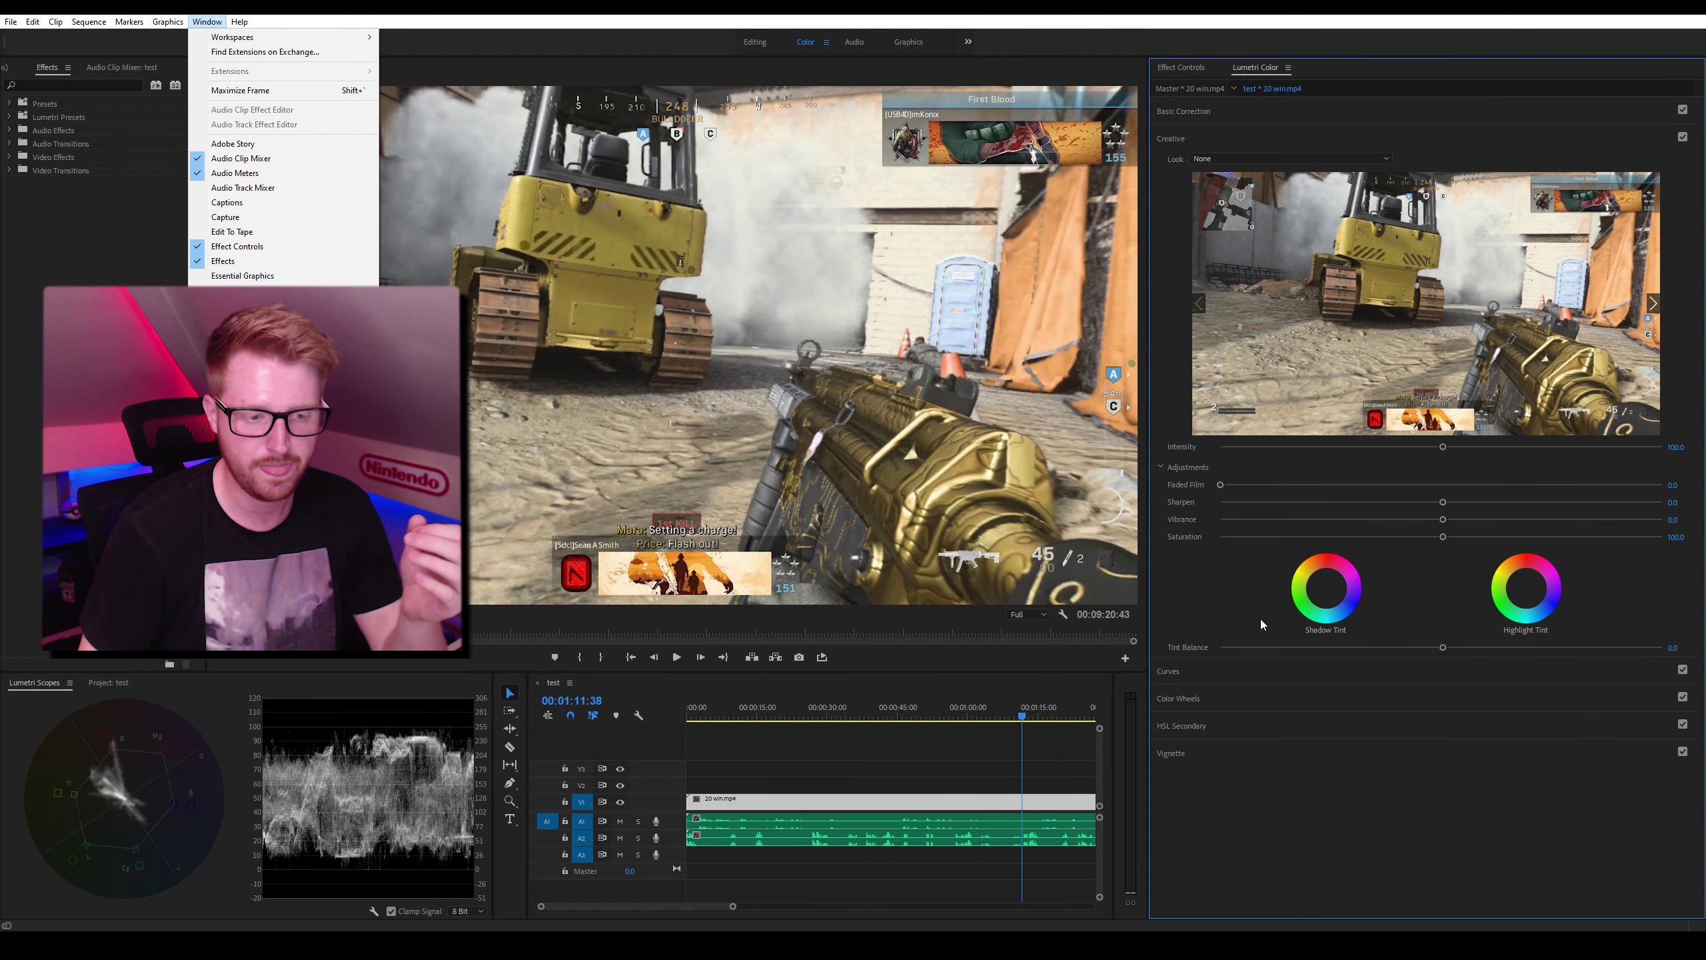
pyautogui.press('Escape')
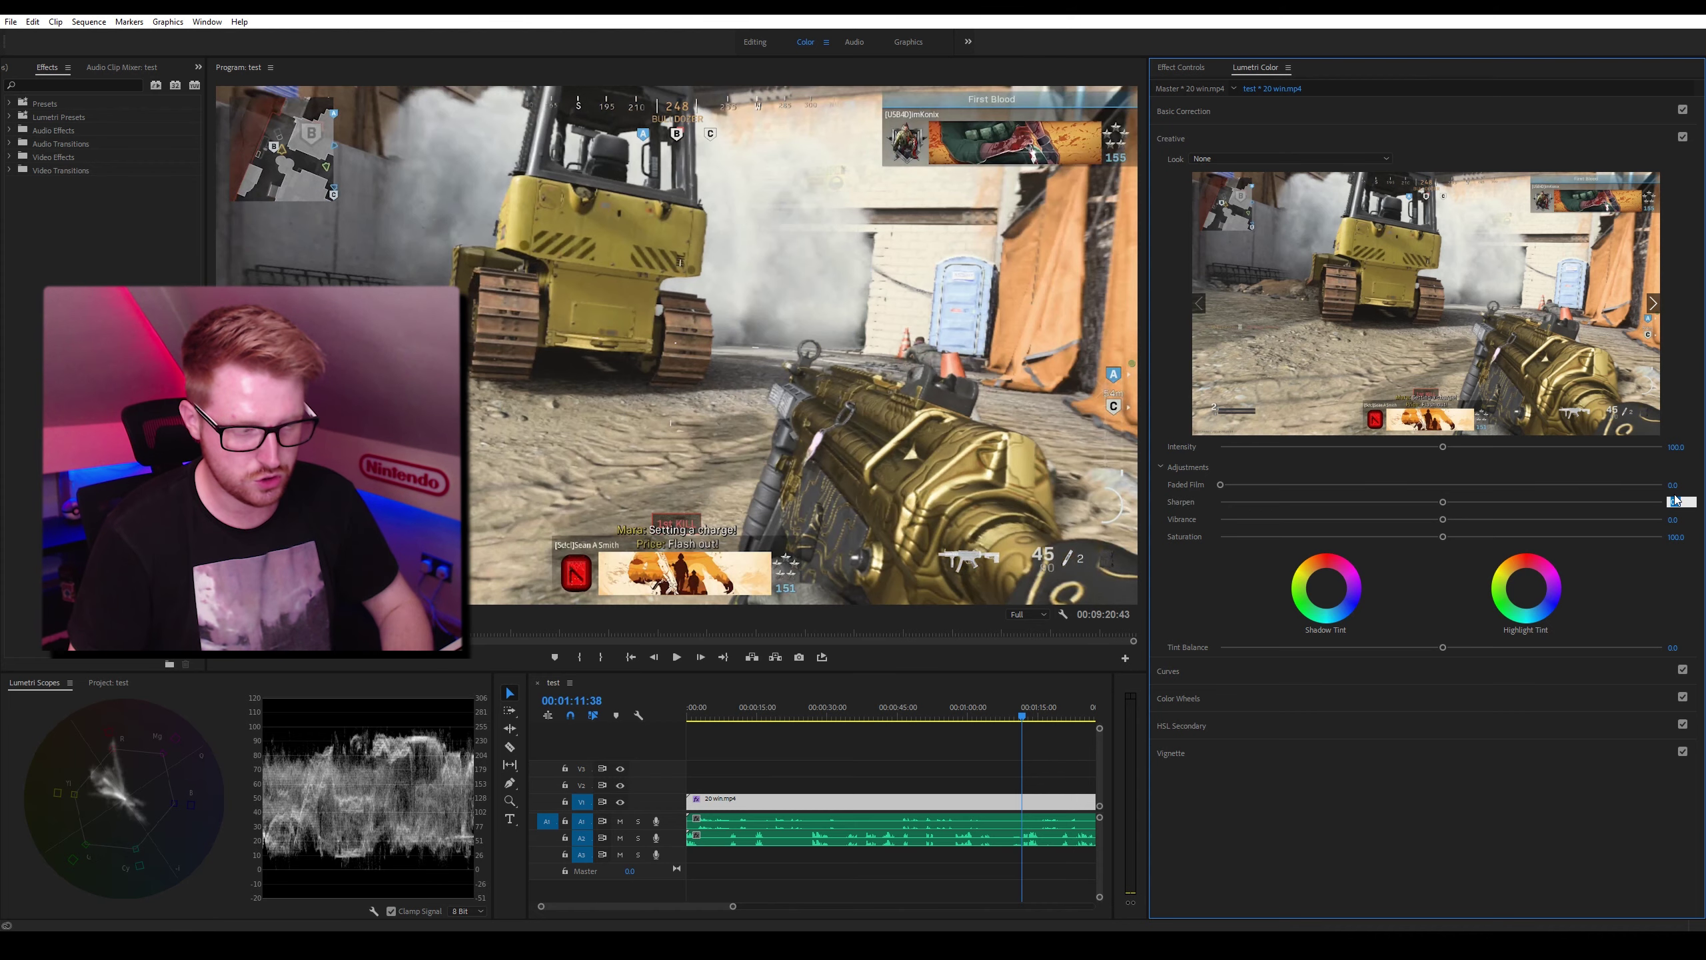
# Set Sharpen 20, Vibrance 5.0 and Saturation 105, then try another Saturation value.
pyautogui.press('Return')
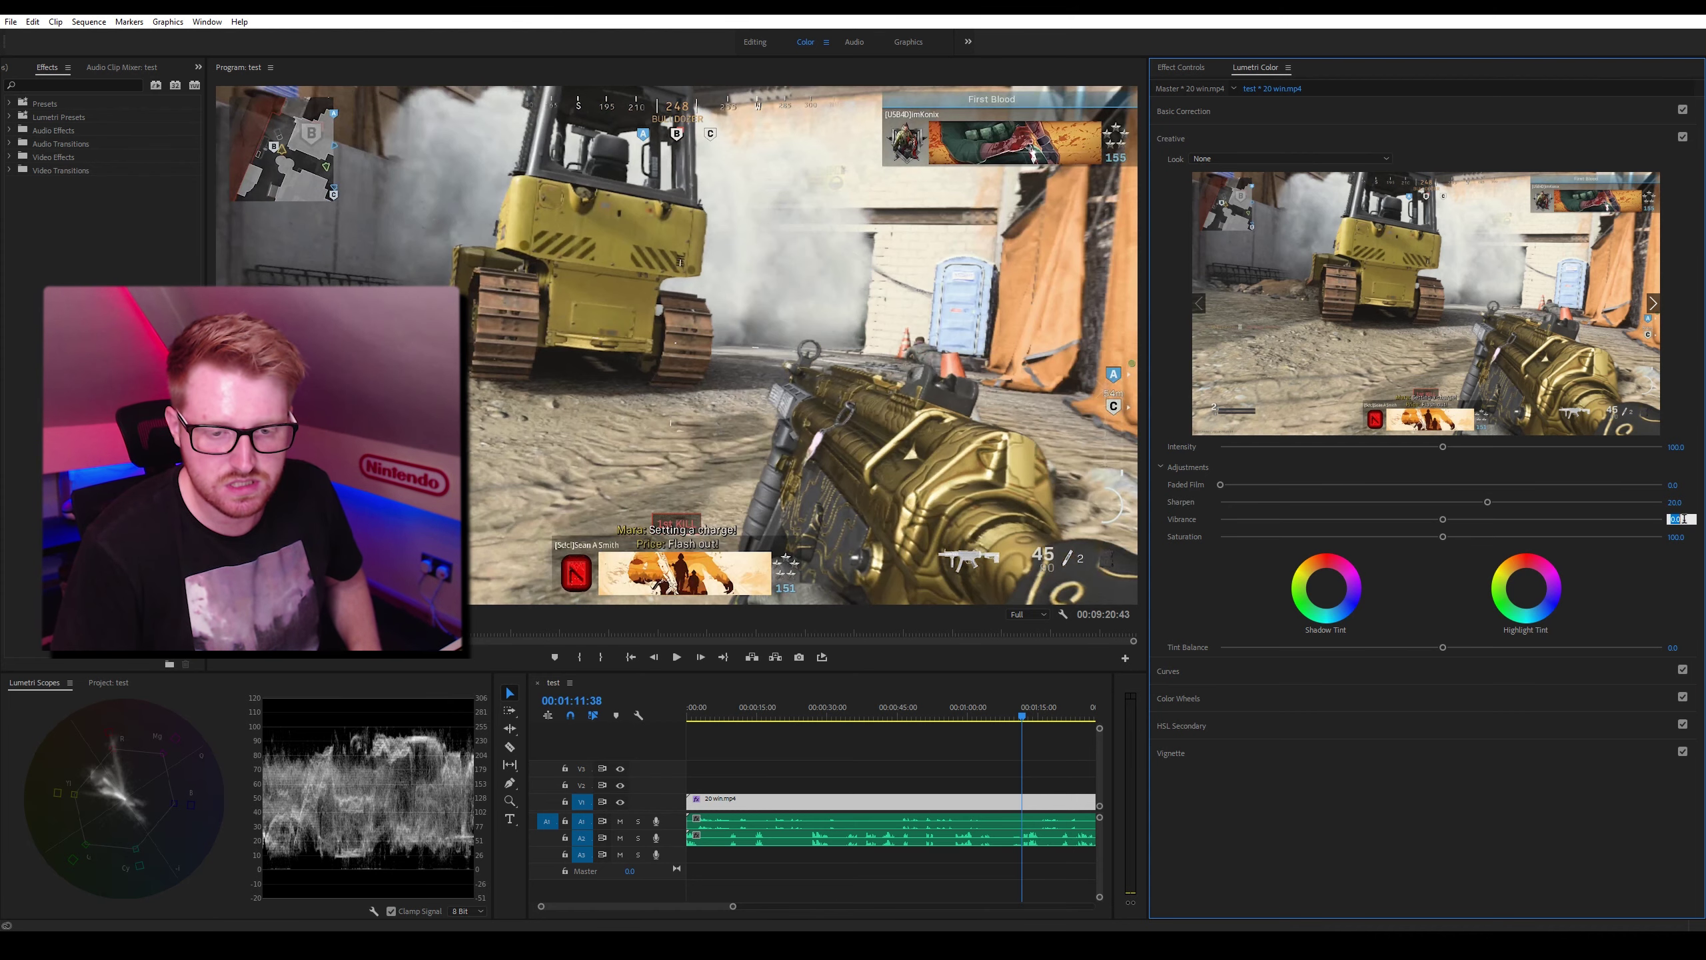
pyautogui.write('5')
pyautogui.press('Return')
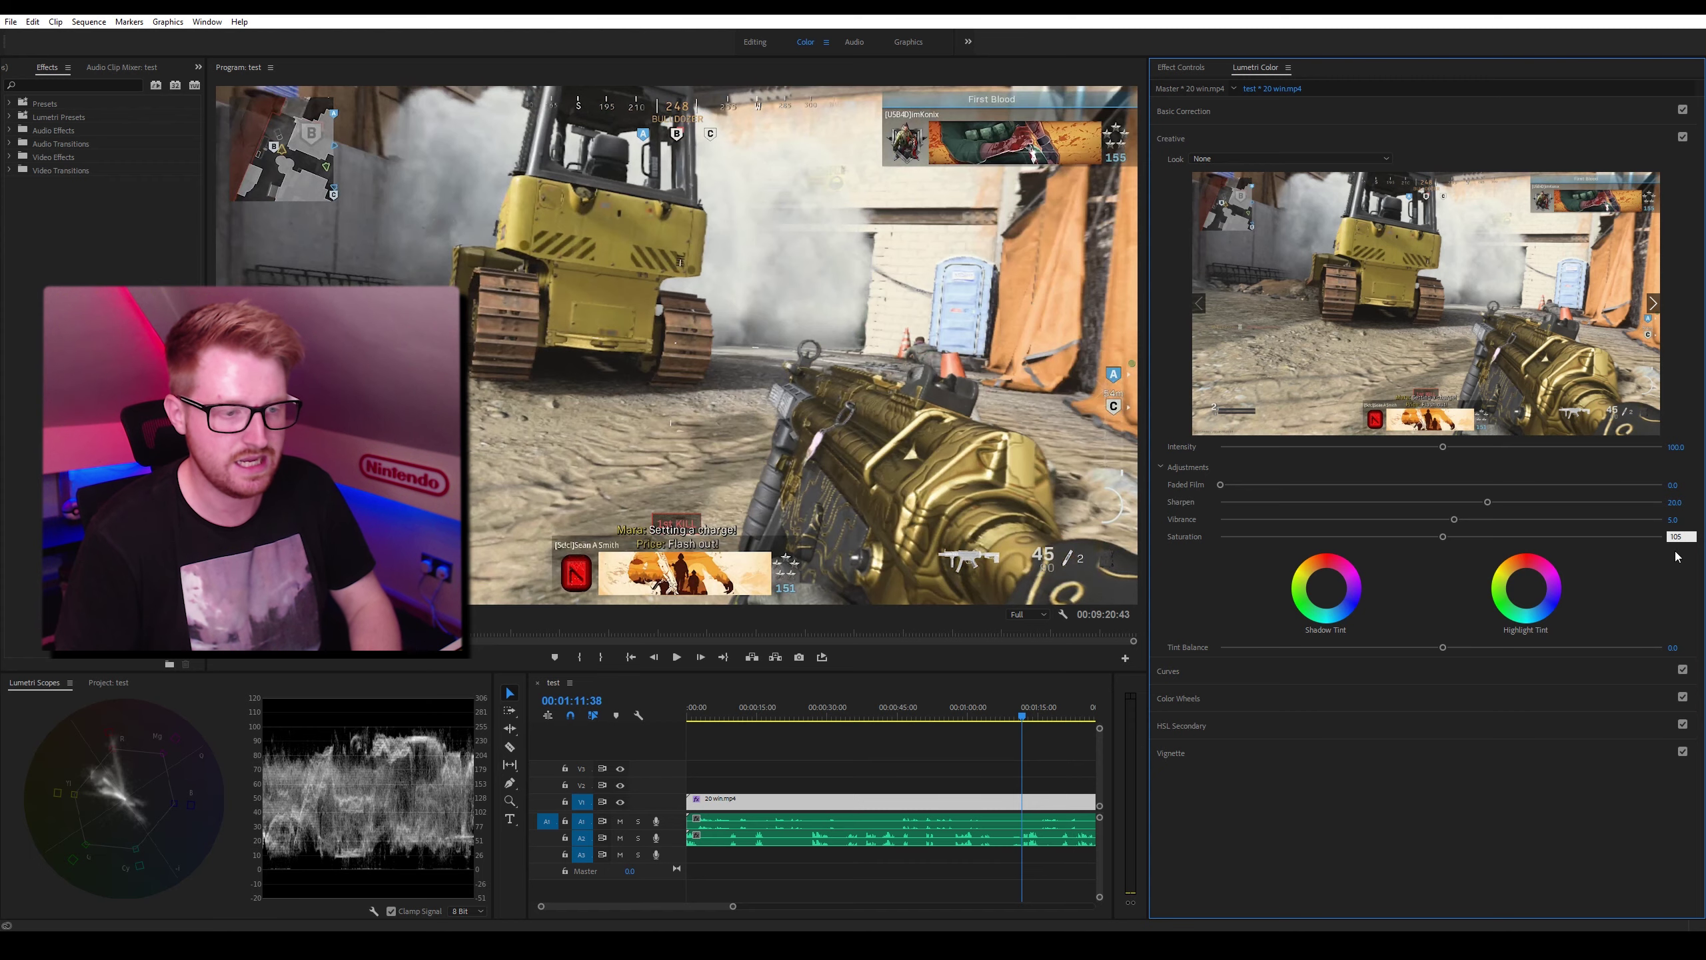
pyautogui.write('105')
pyautogui.press('Return')
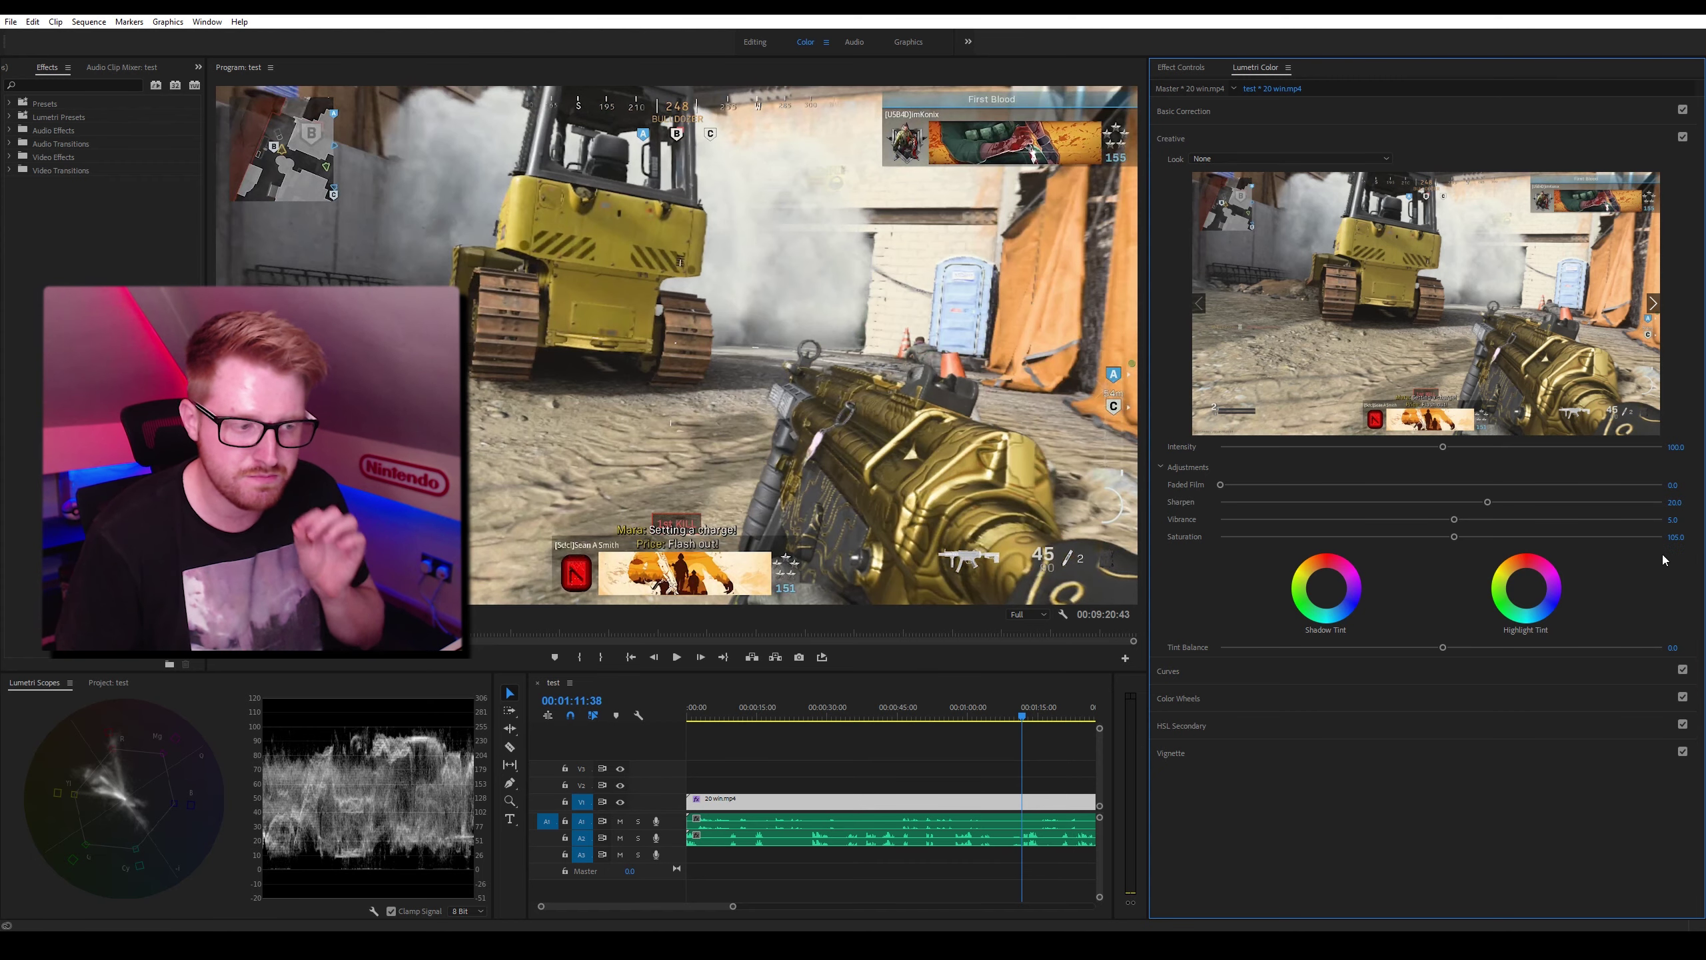
pyautogui.click(1679, 536)
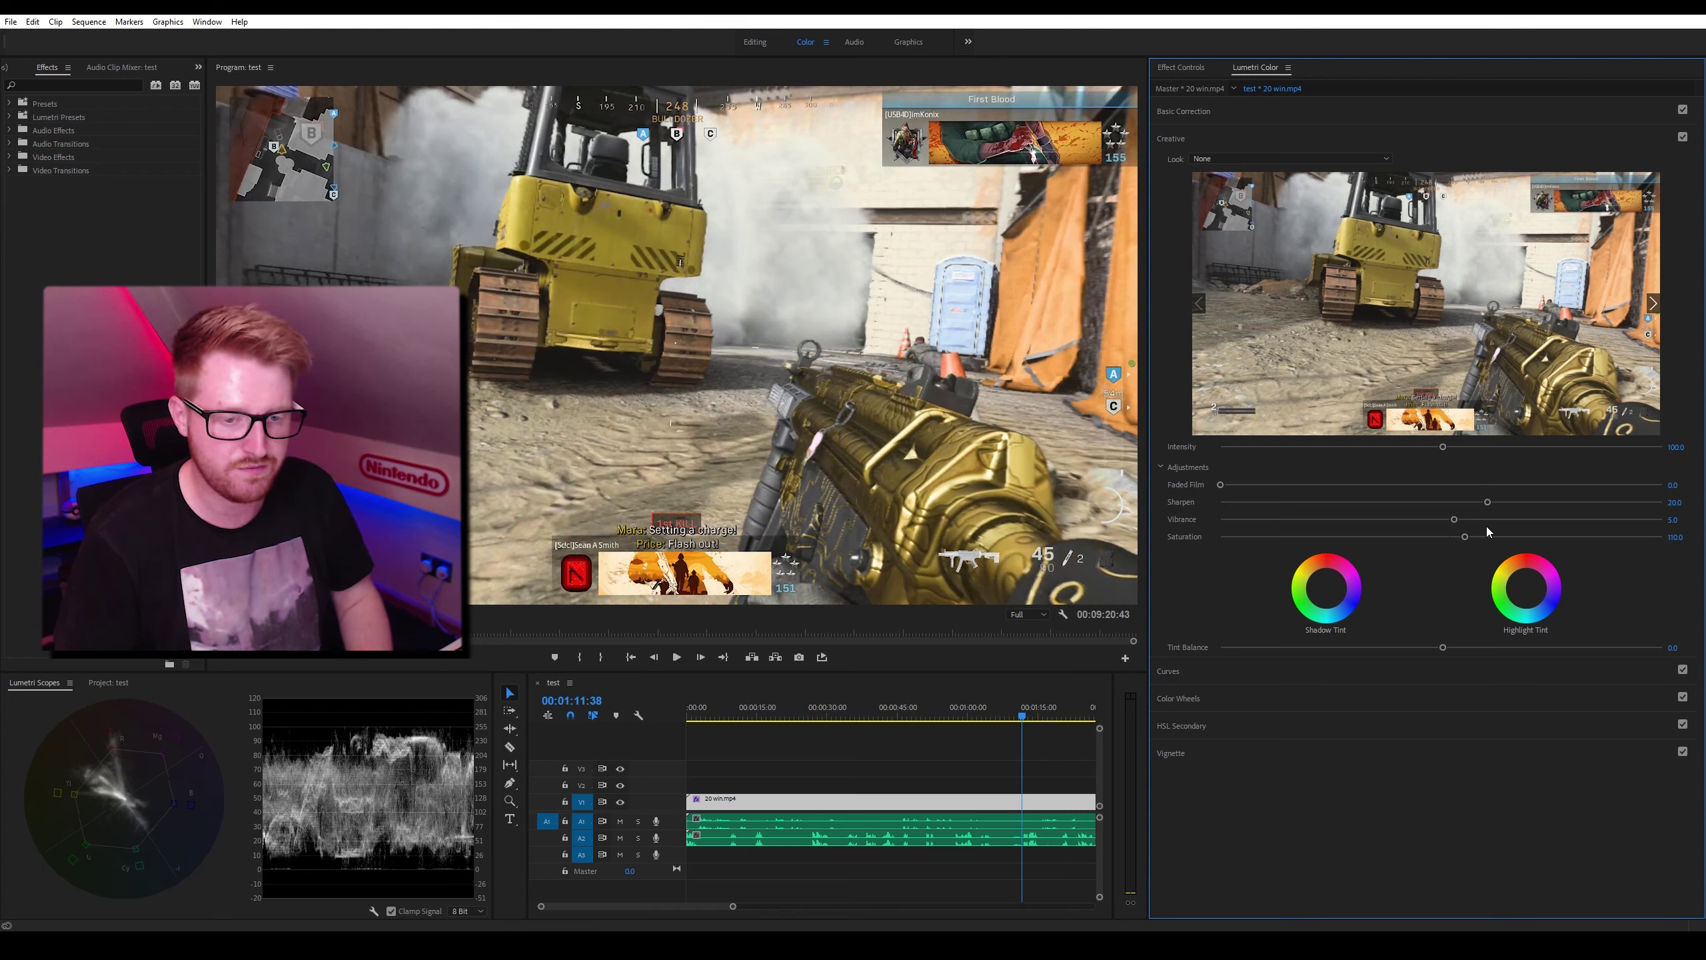
pyautogui.moveTo(1514, 537); pyautogui.dragTo(1448, 542)
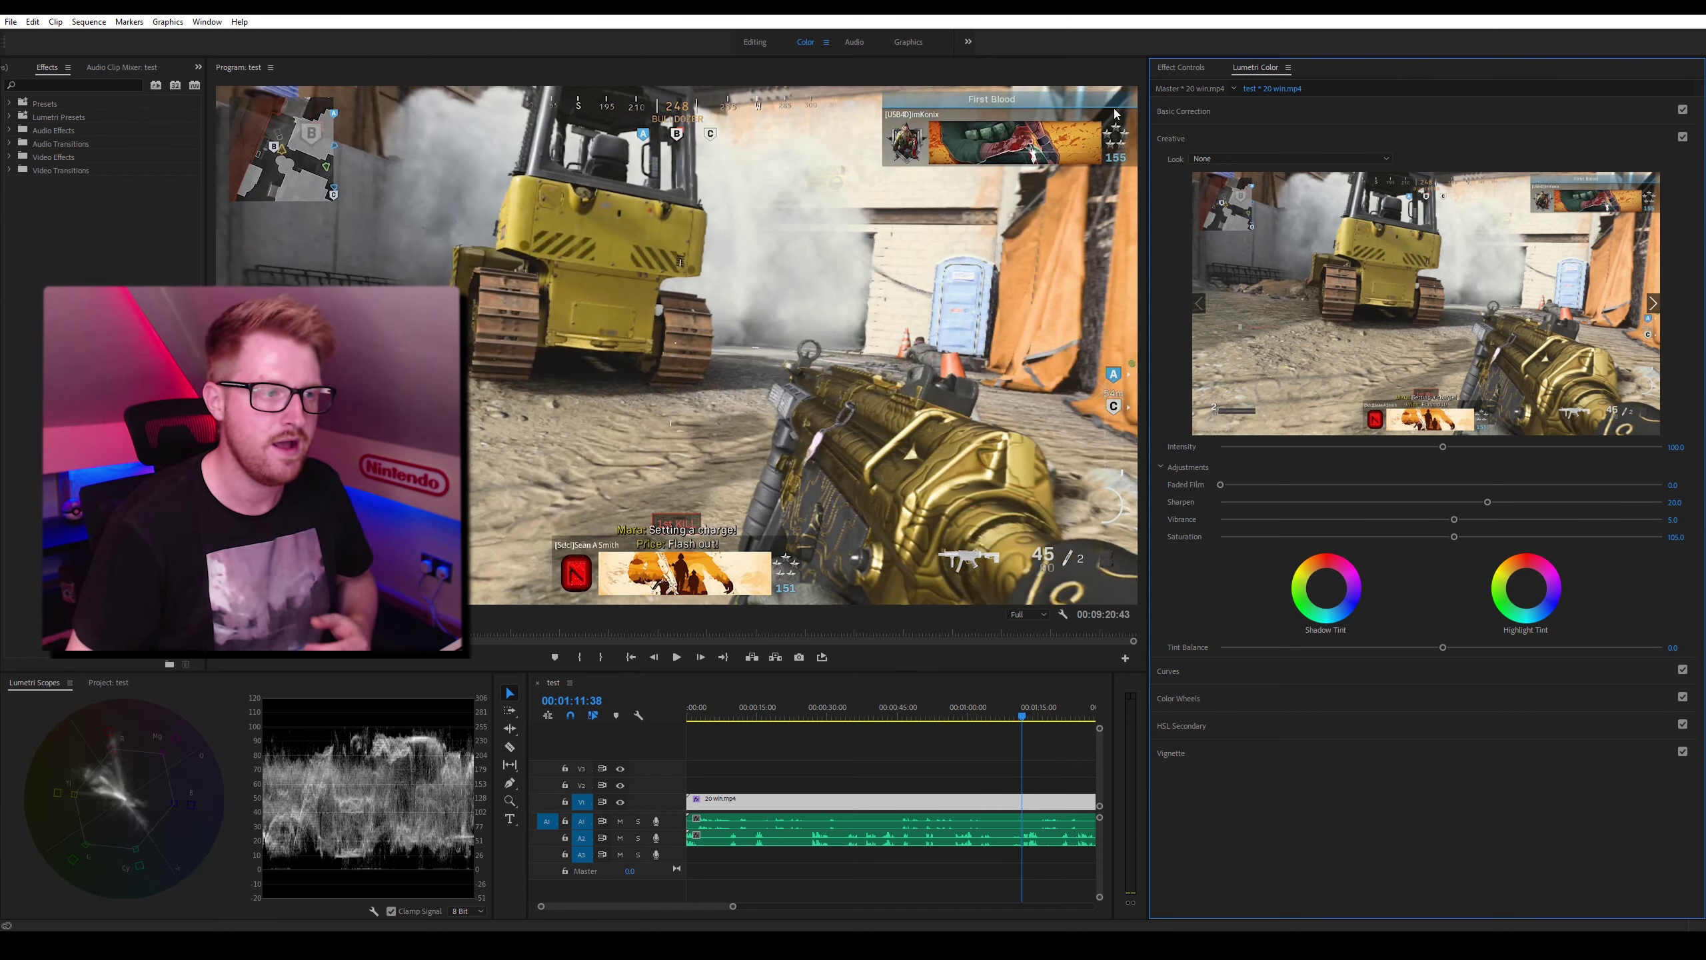
# Return to the Editing workspace and preview the sequence full screen.
pyautogui.click(755, 43)
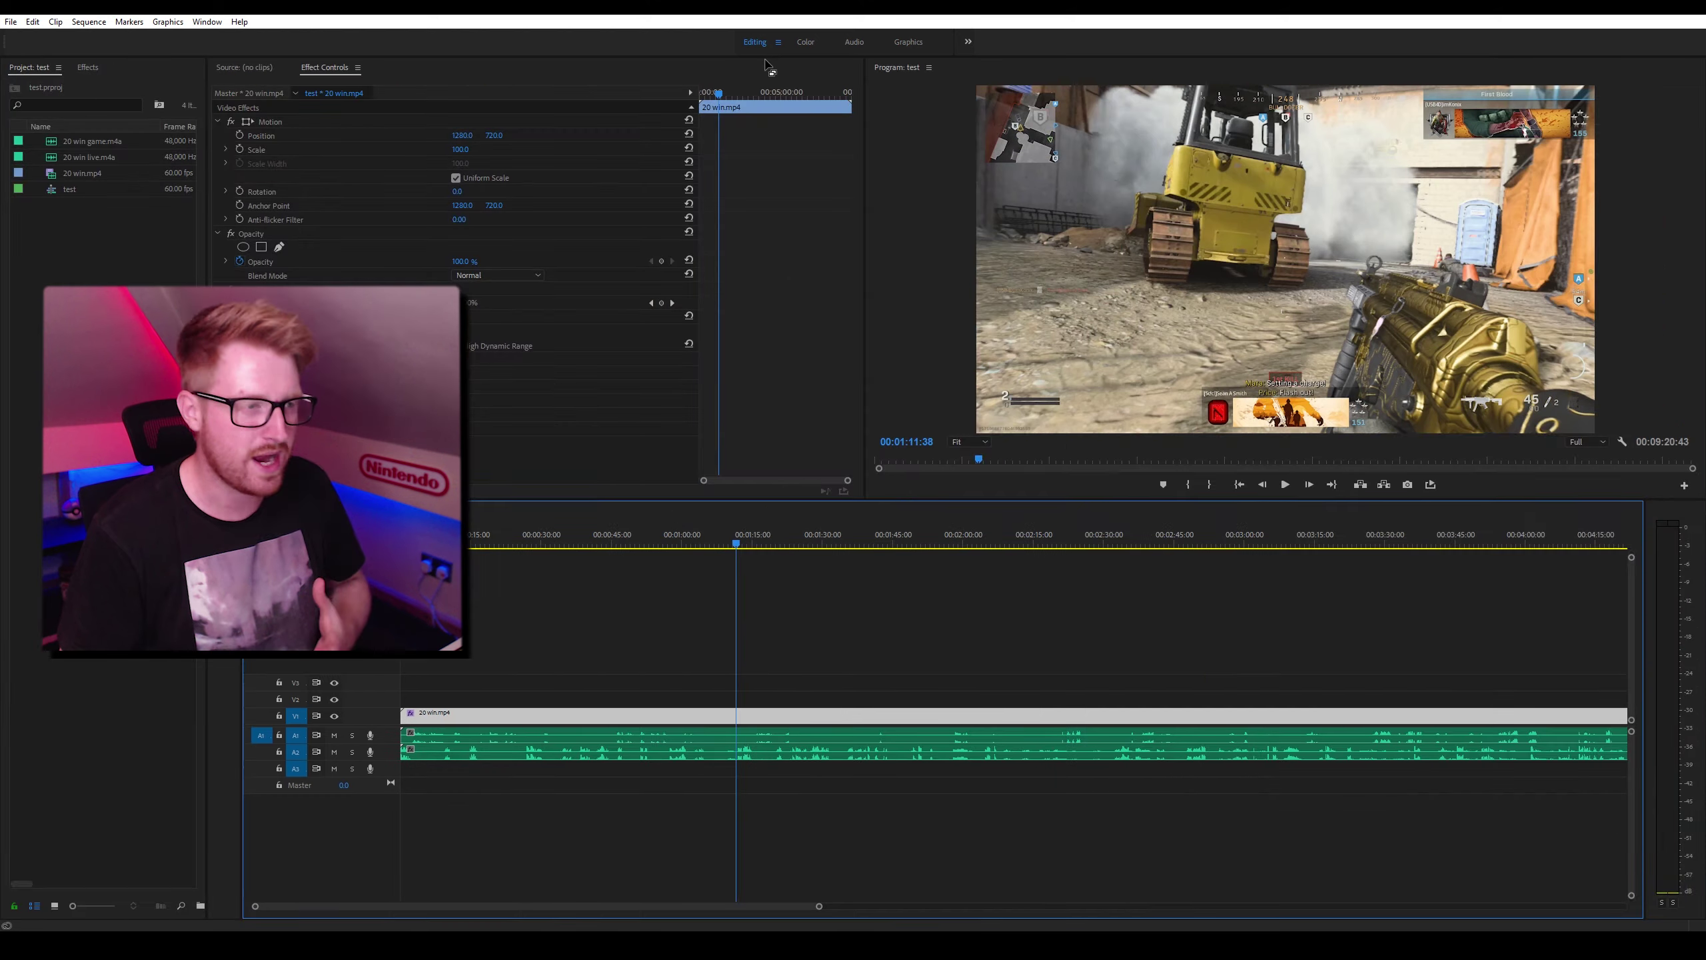
pyautogui.hotkey('ctrl', '`')
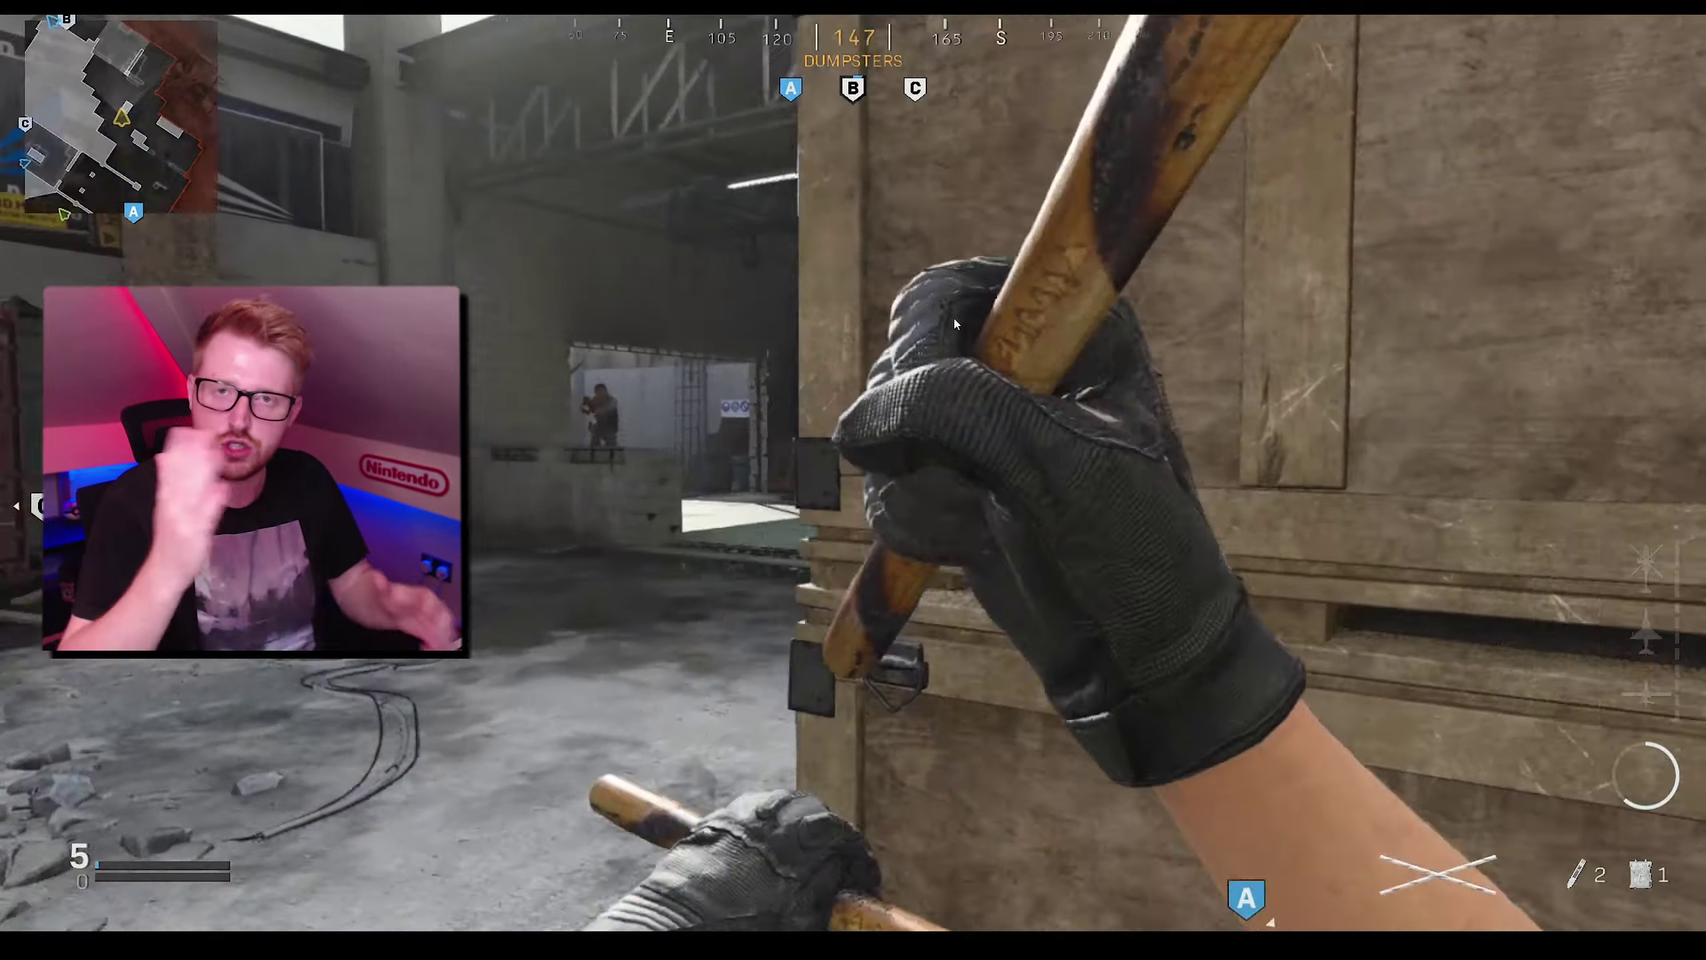
pyautogui.press('Escape')
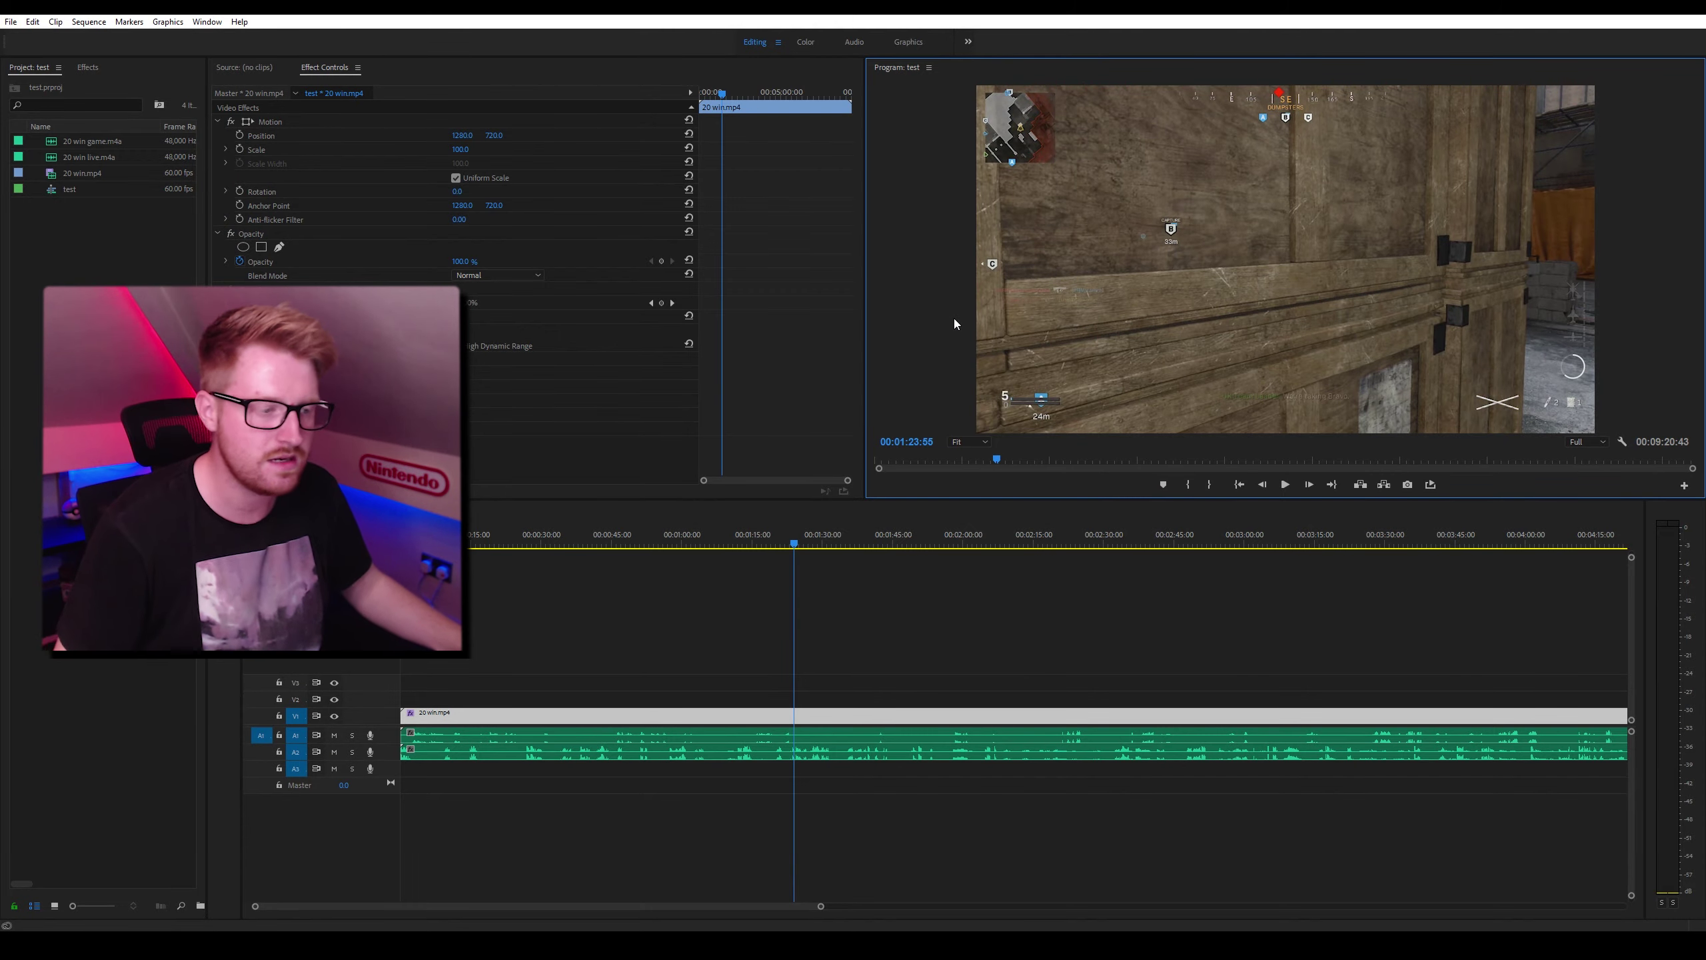
# Inspect the live voice and game audio clips, then switch to the Audio workspace.
pyautogui.click(720, 740)
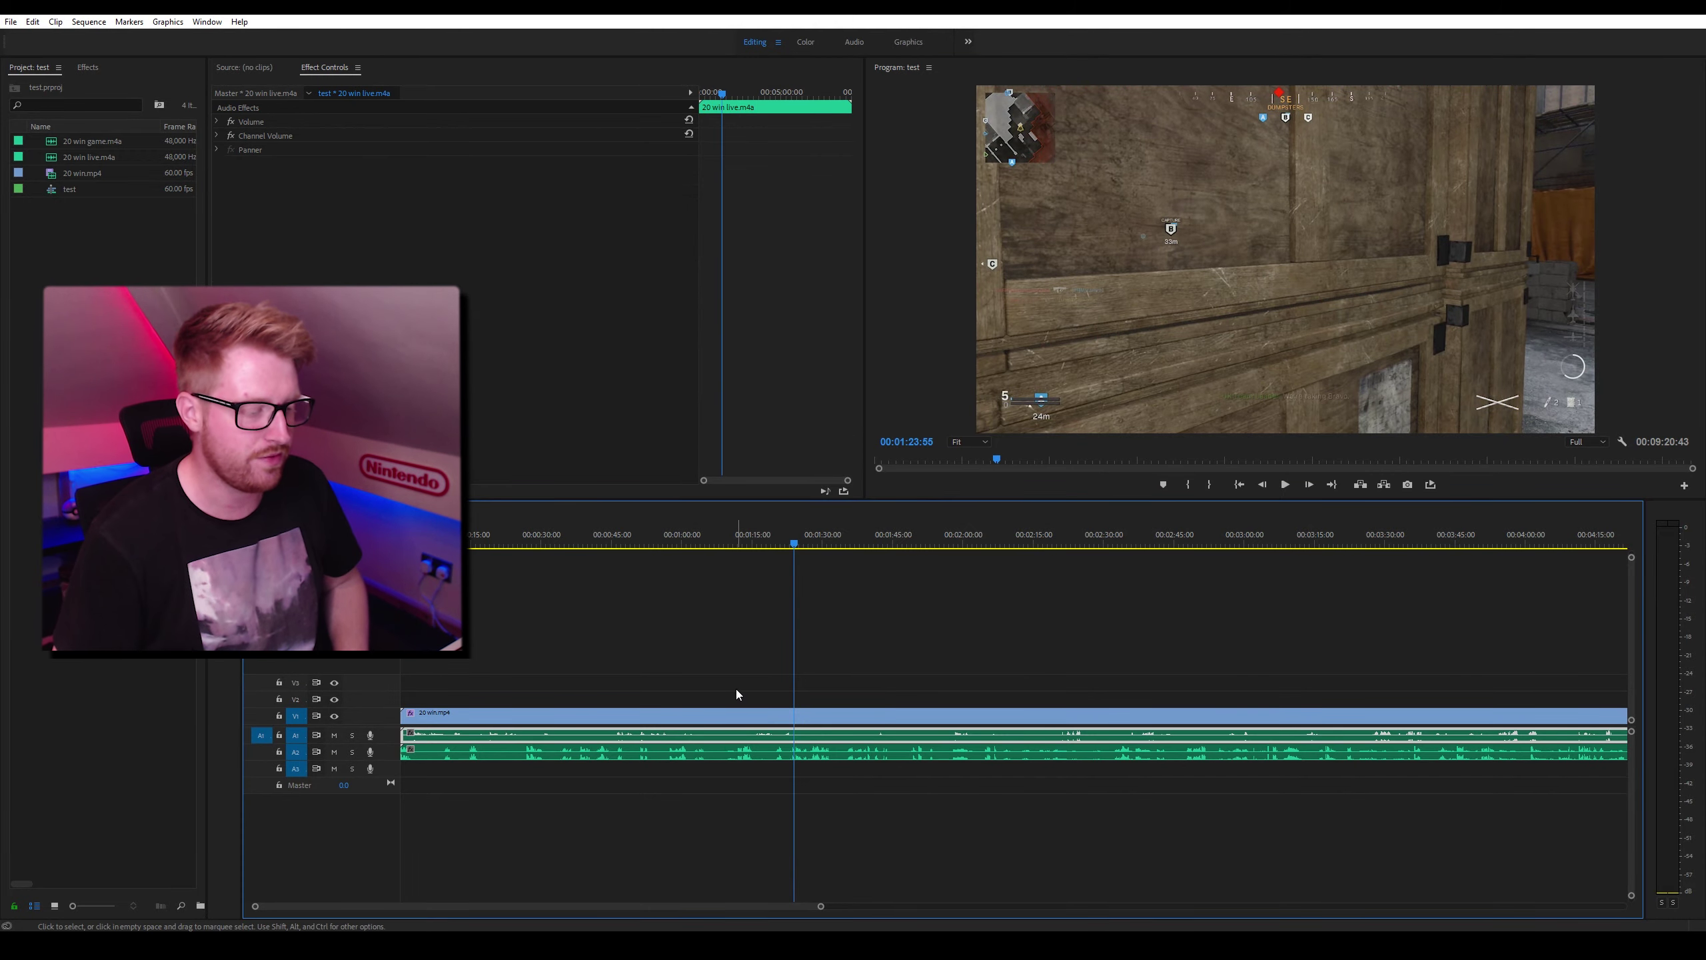
pyautogui.click(740, 755)
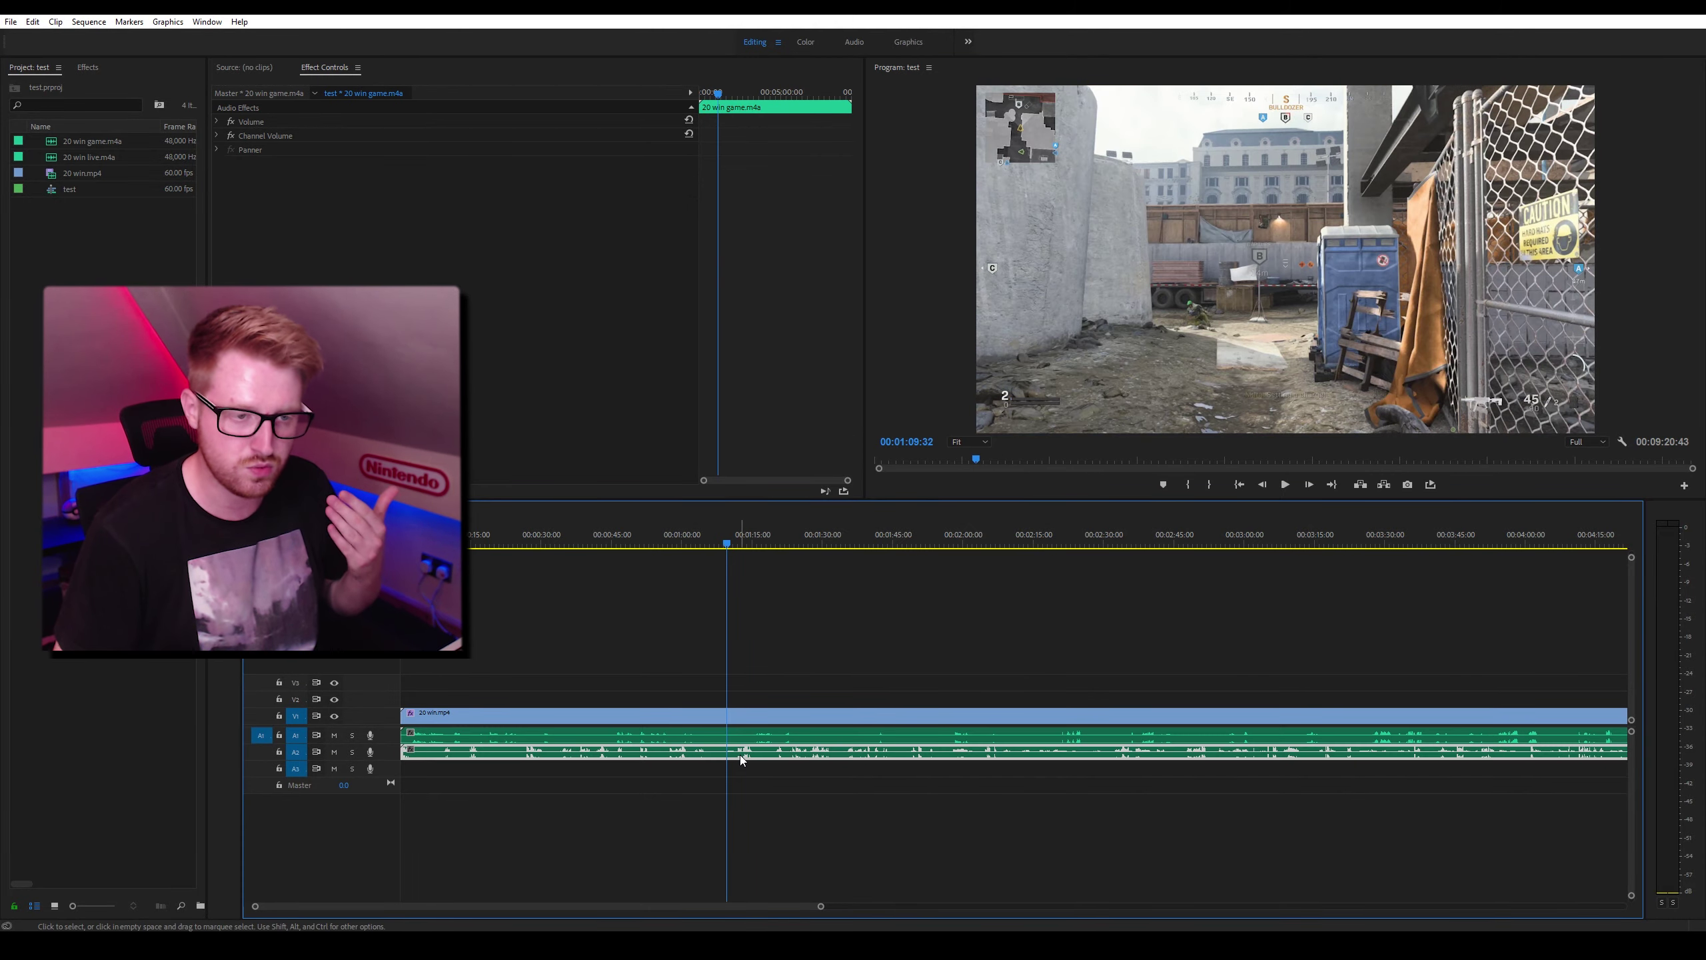
pyautogui.click(759, 740)
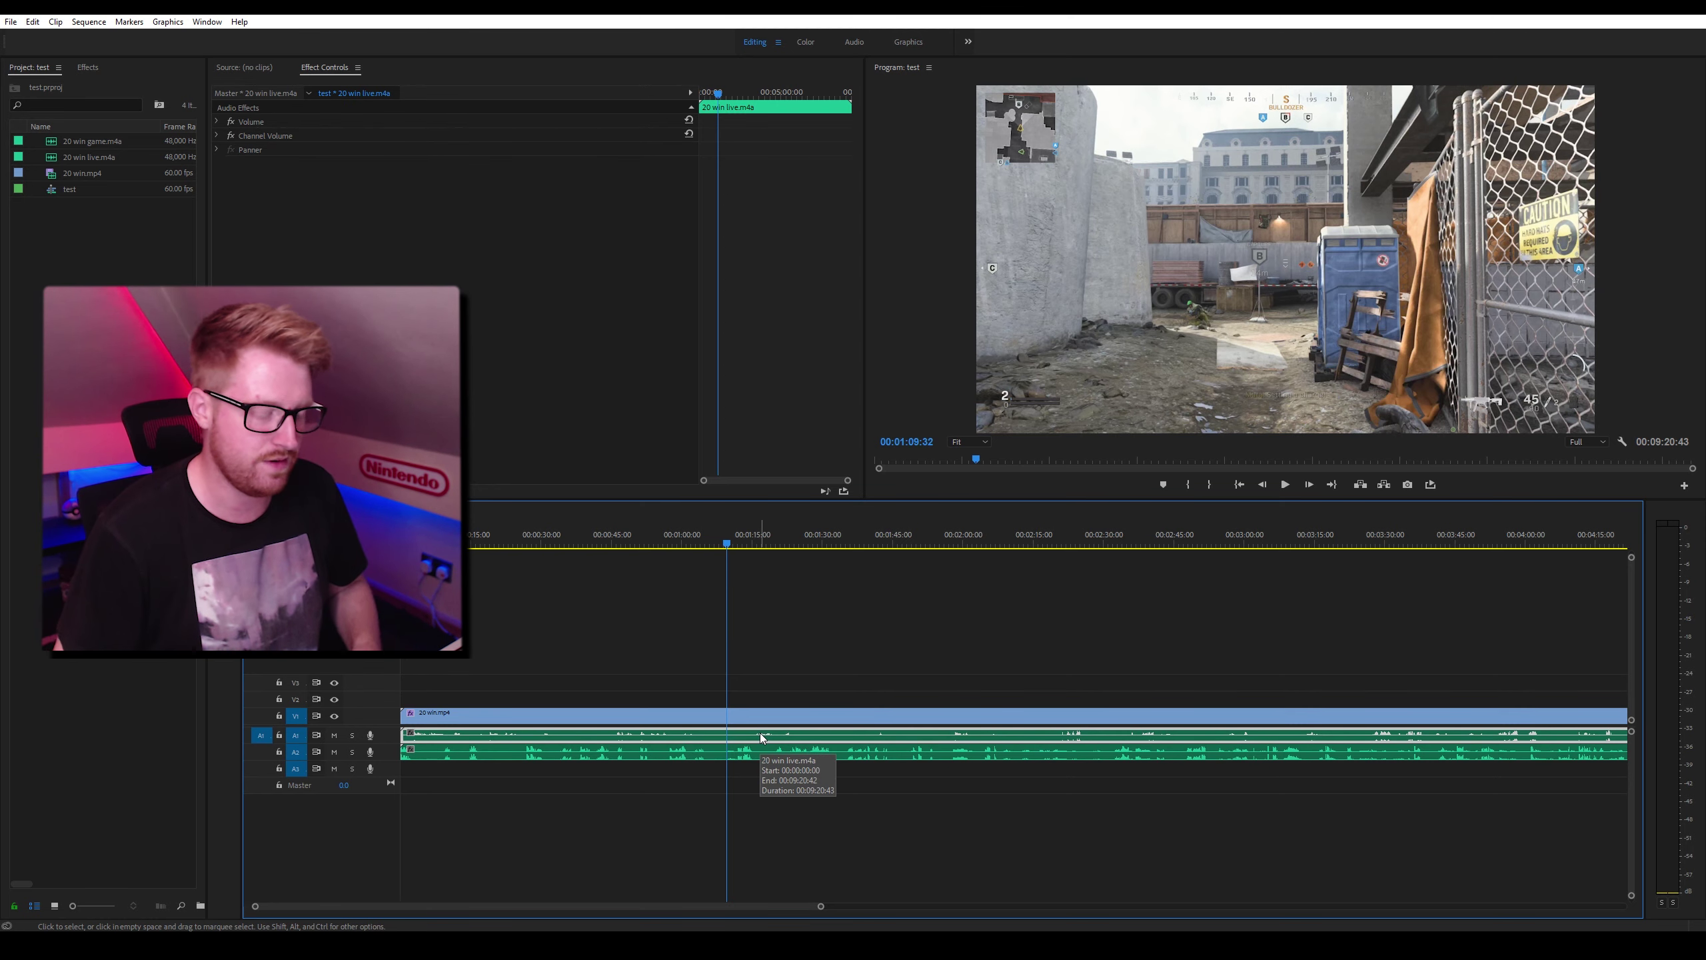
pyautogui.click(854, 42)
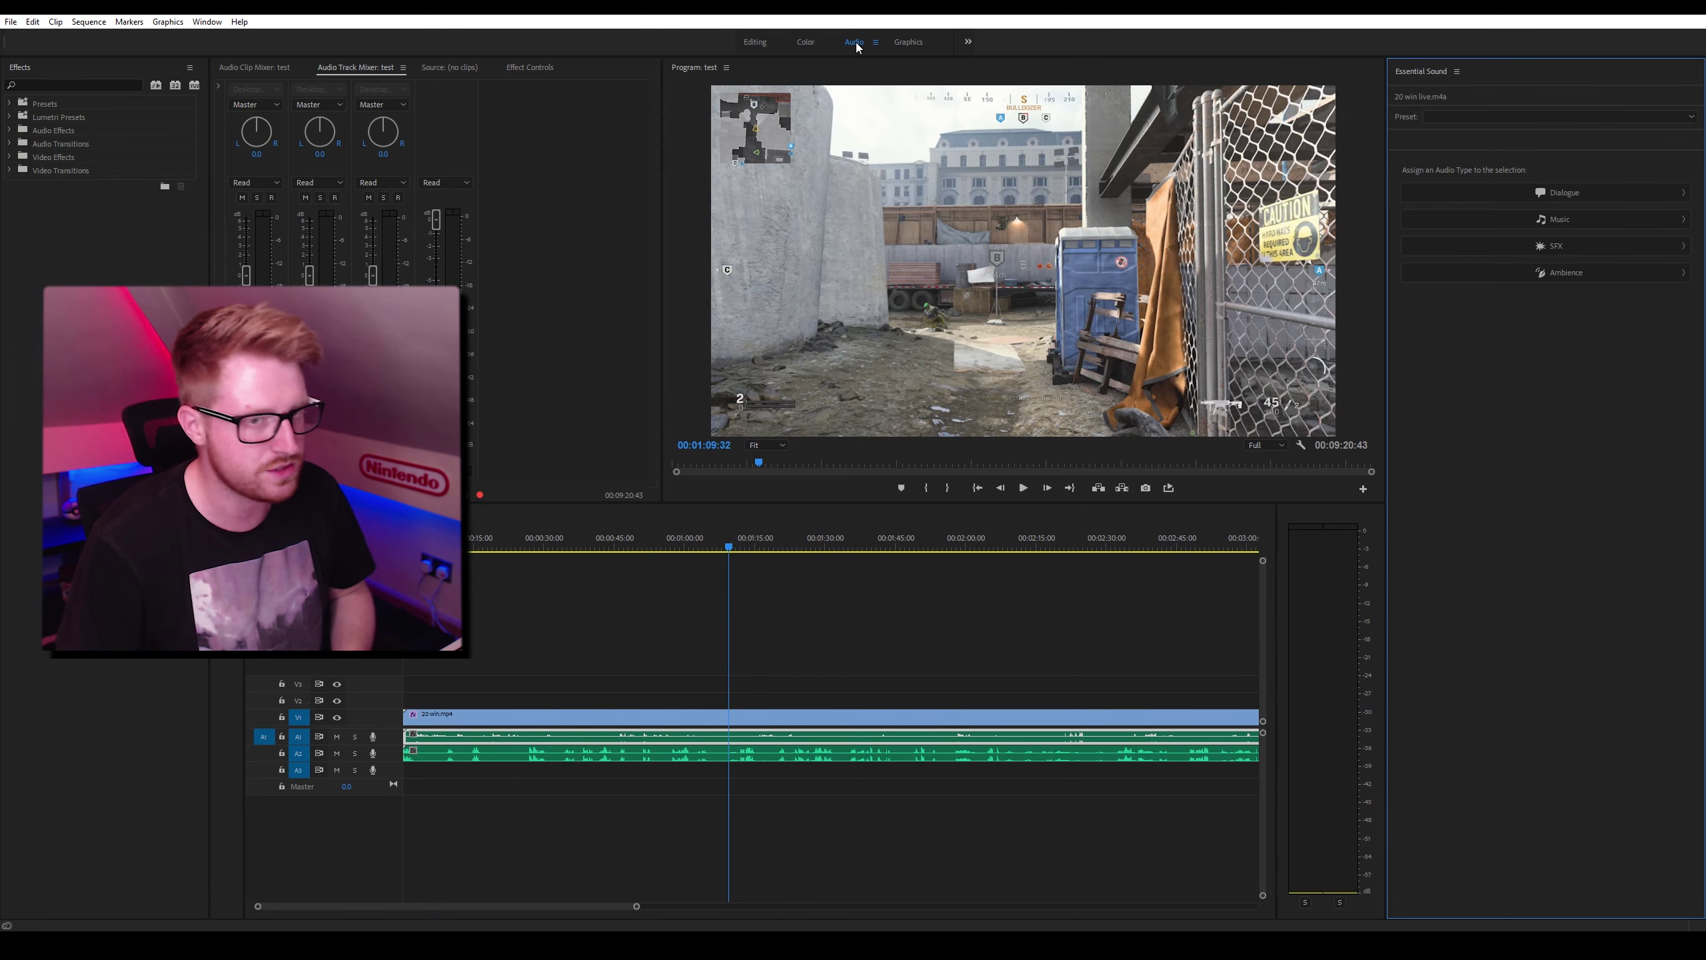
# Apply the Dialogue preset Rode NT1 (2) to 20 win live.m4a and expand Loudness.
pyautogui.click(206, 22)
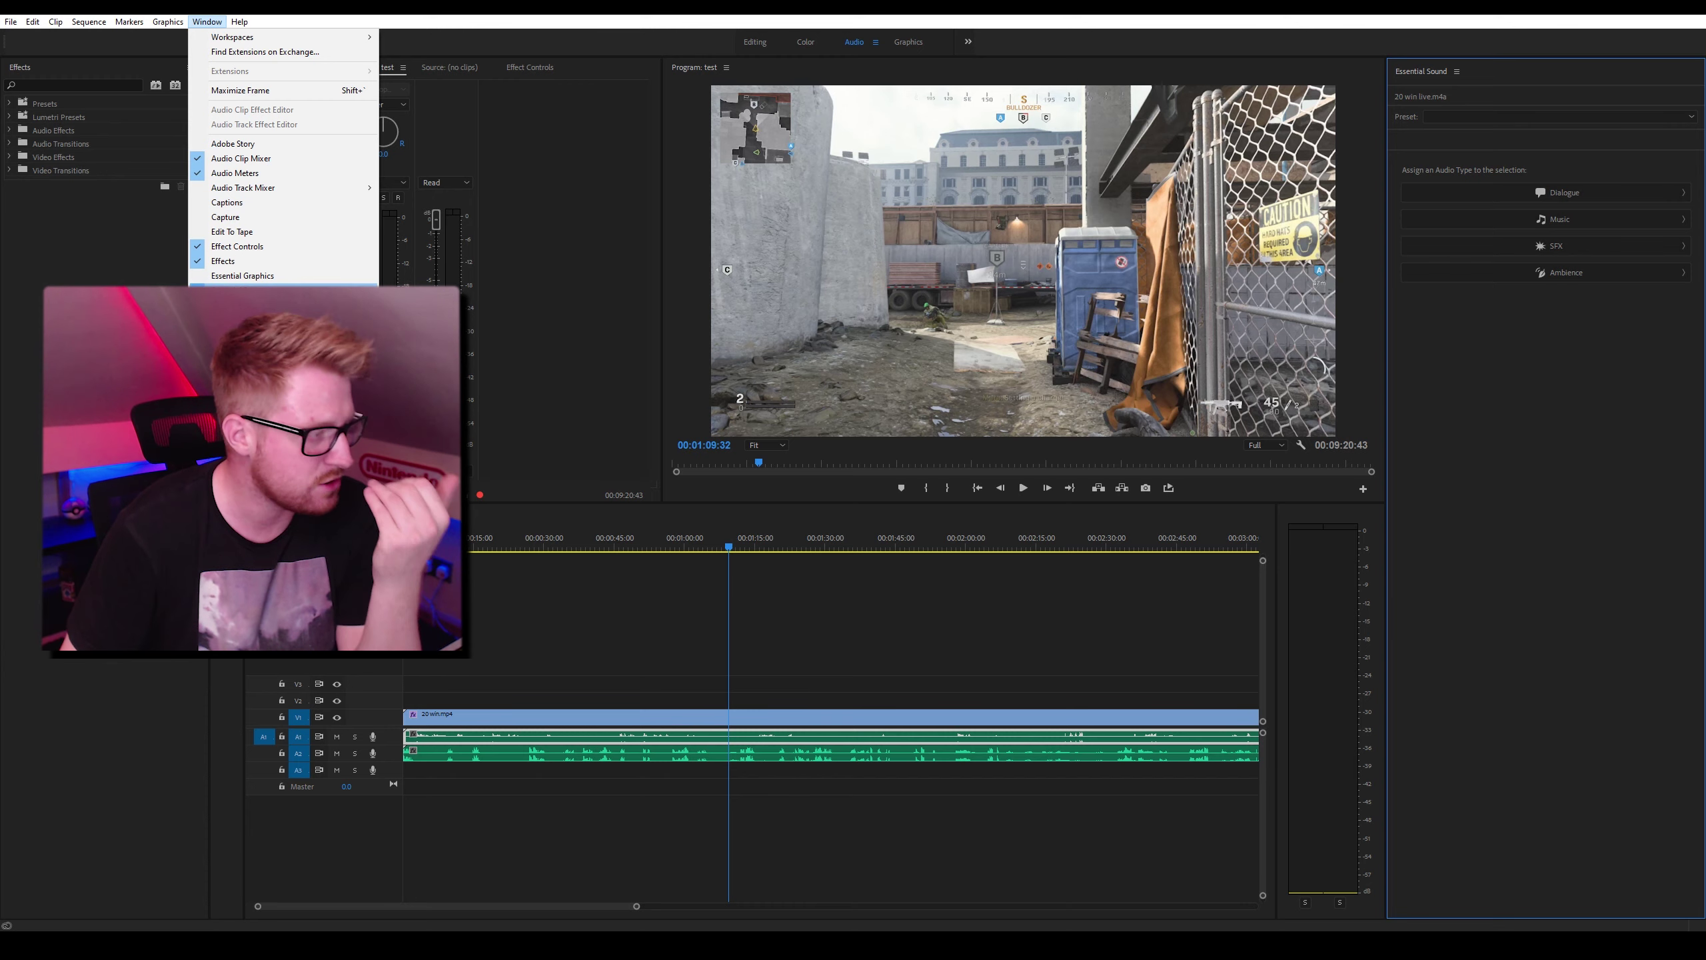
pyautogui.click(584, 339)
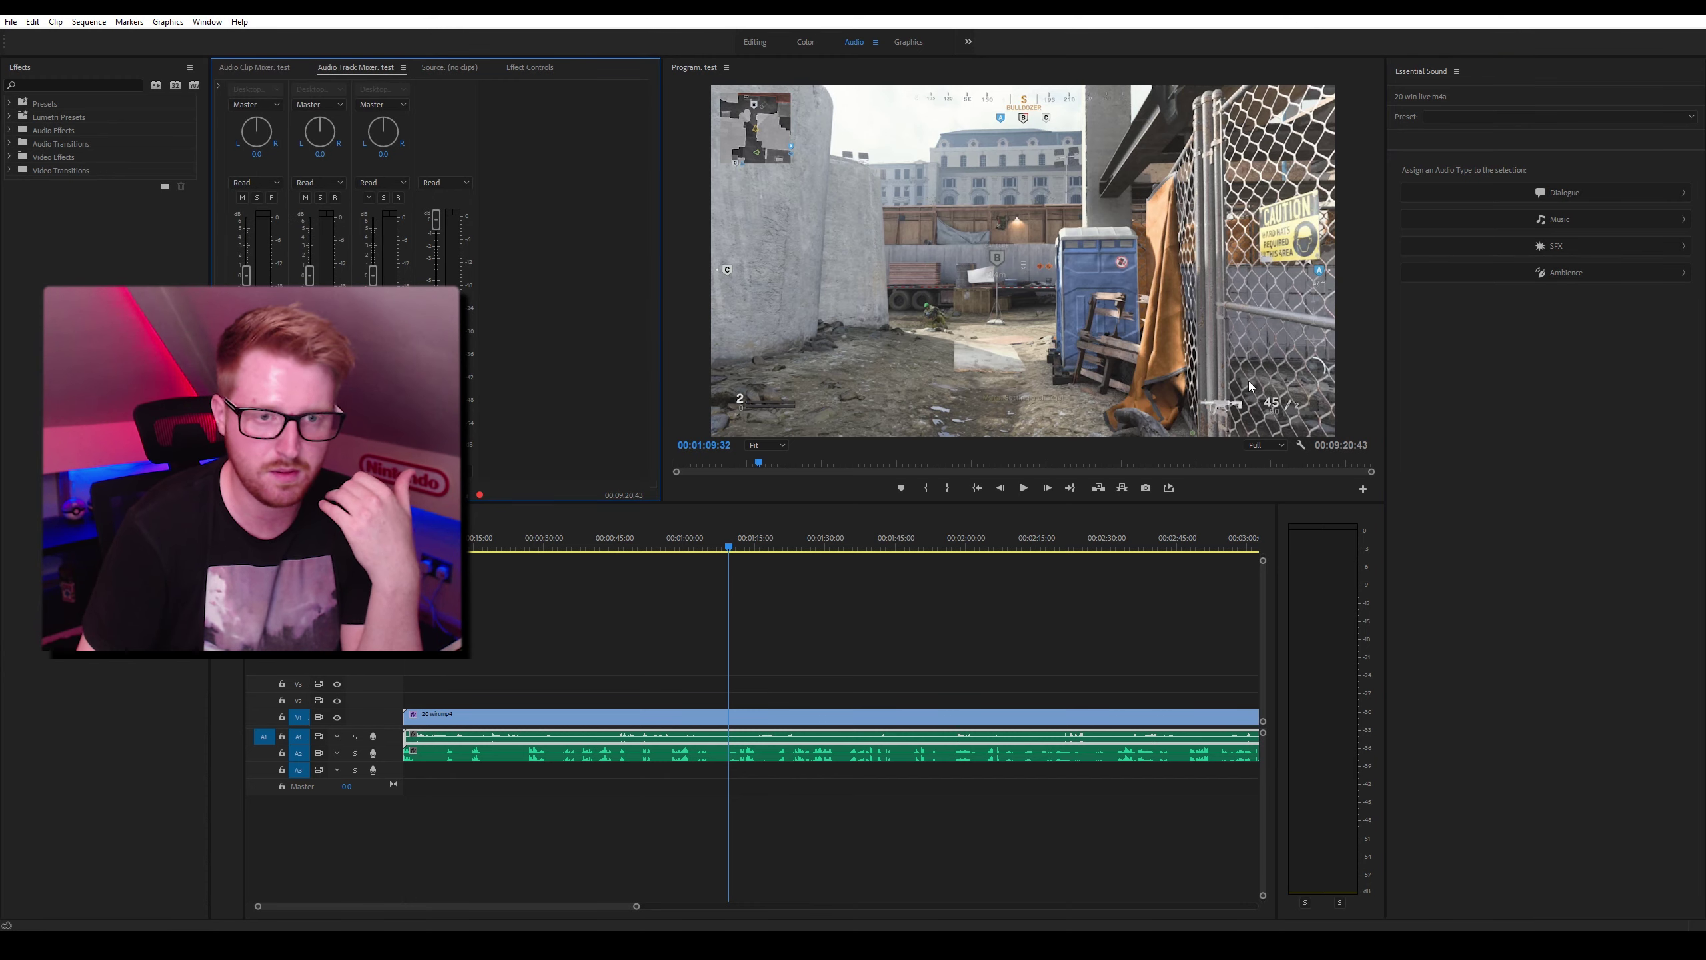
pyautogui.click(1508, 118)
pyautogui.moveTo(1471, 132)
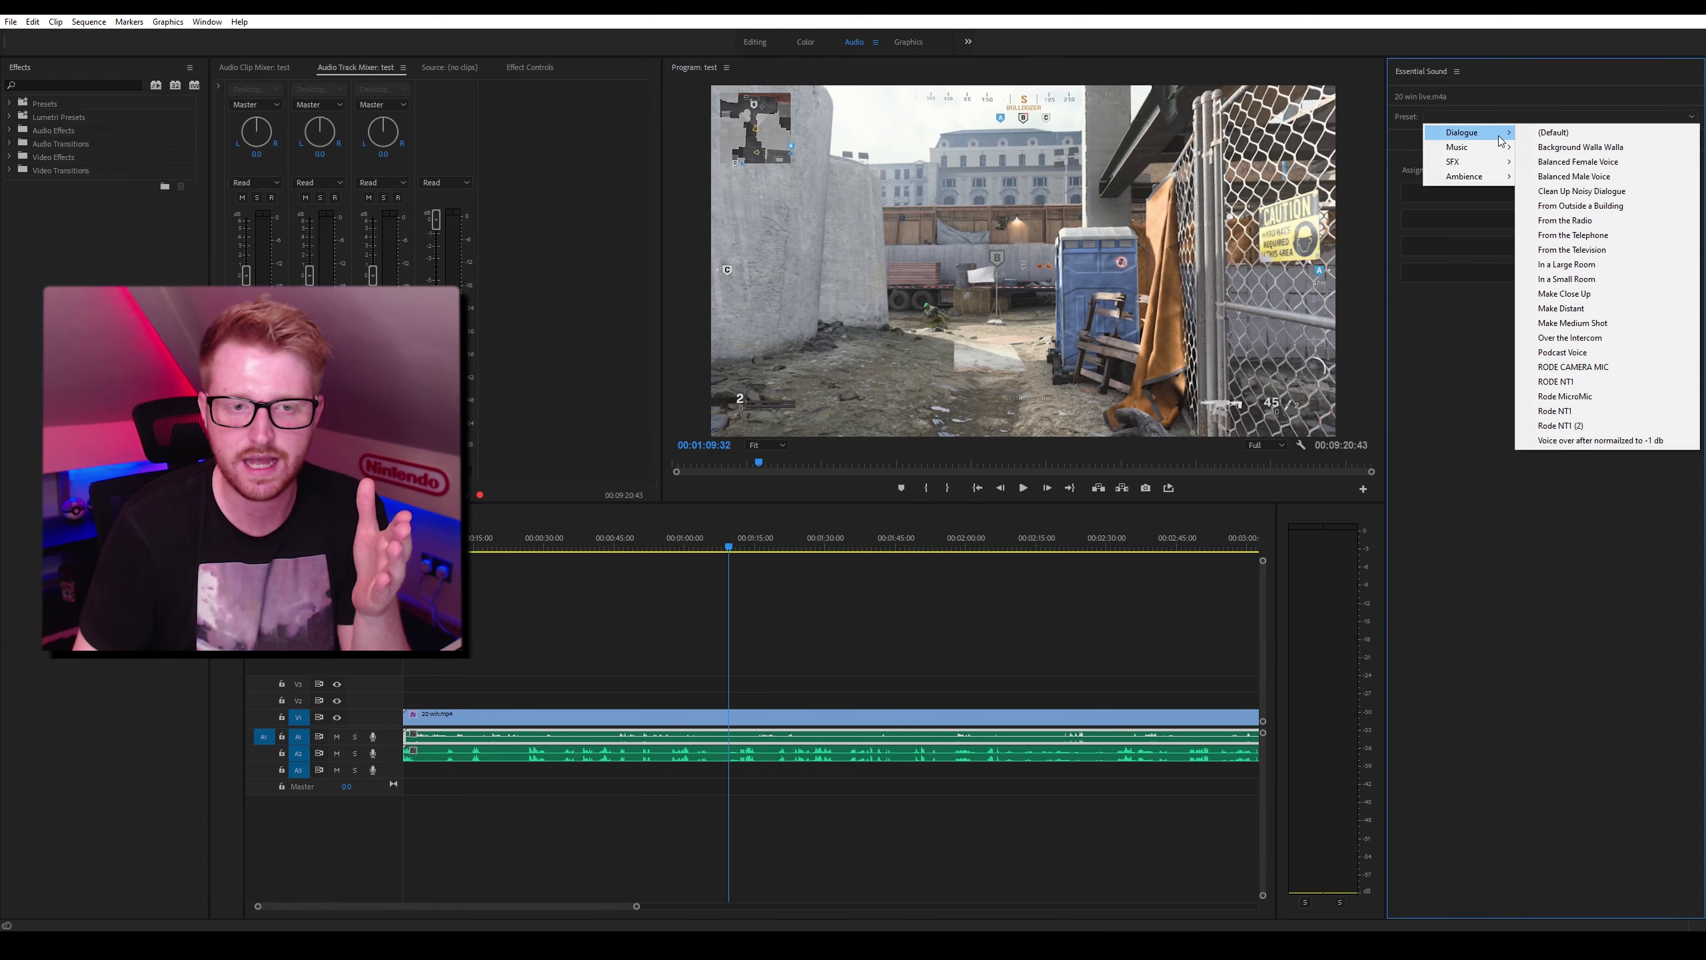
pyautogui.click(1600, 432)
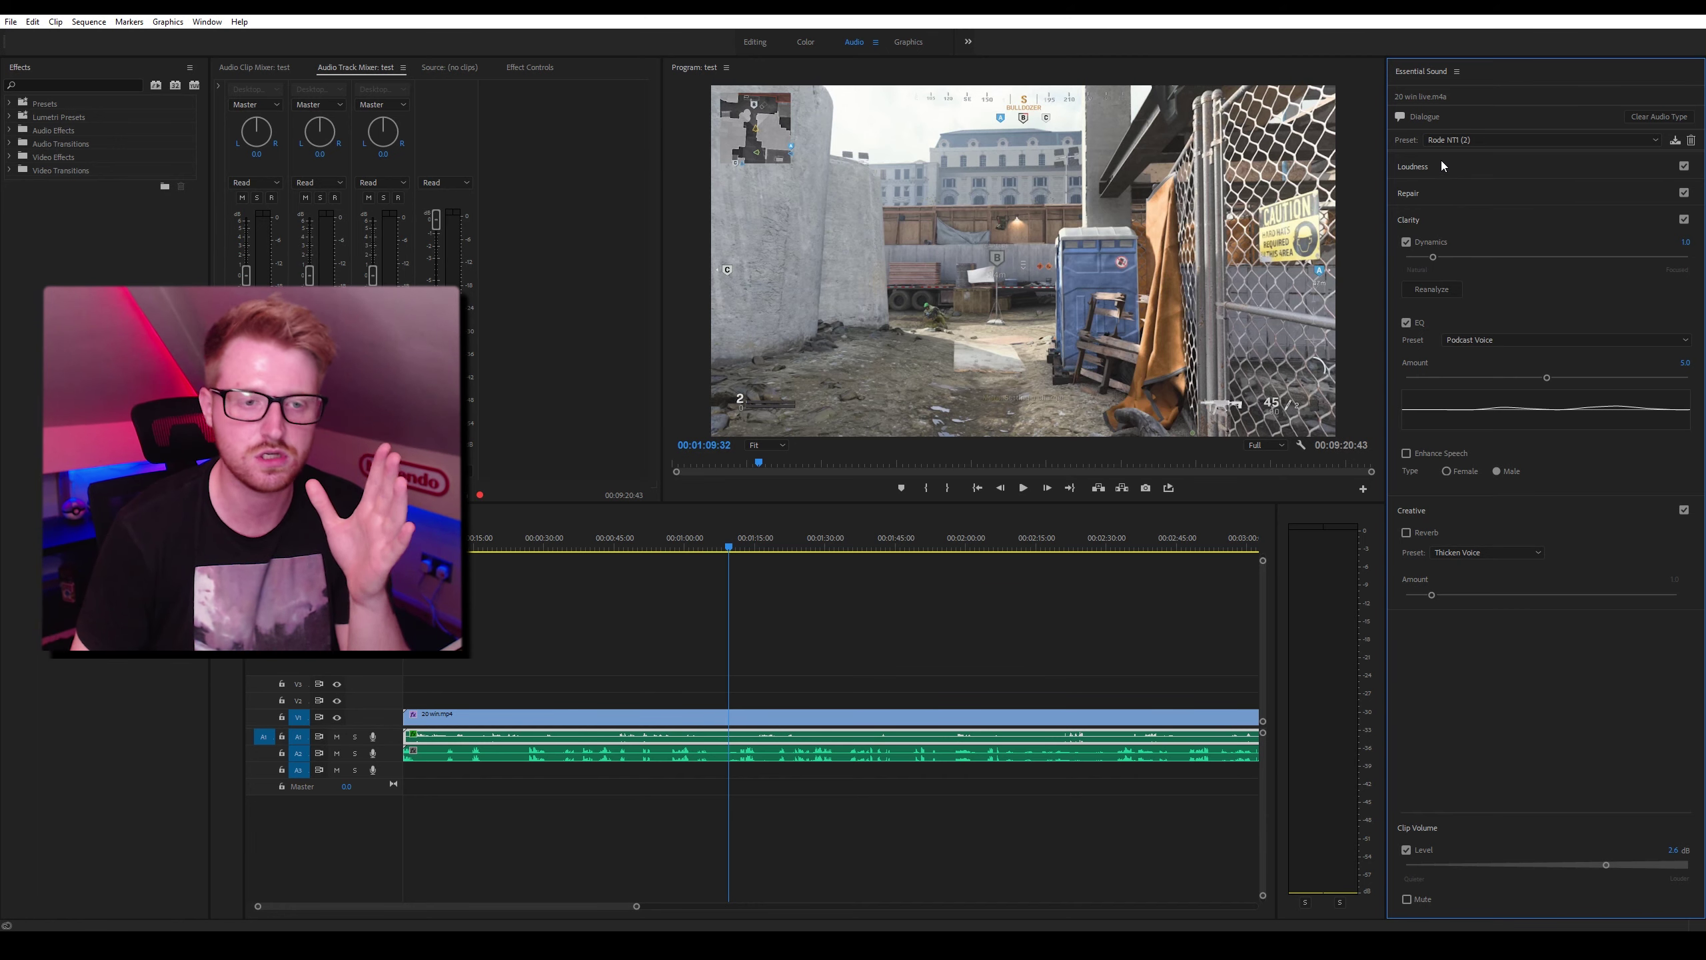
pyautogui.click(1436, 168)
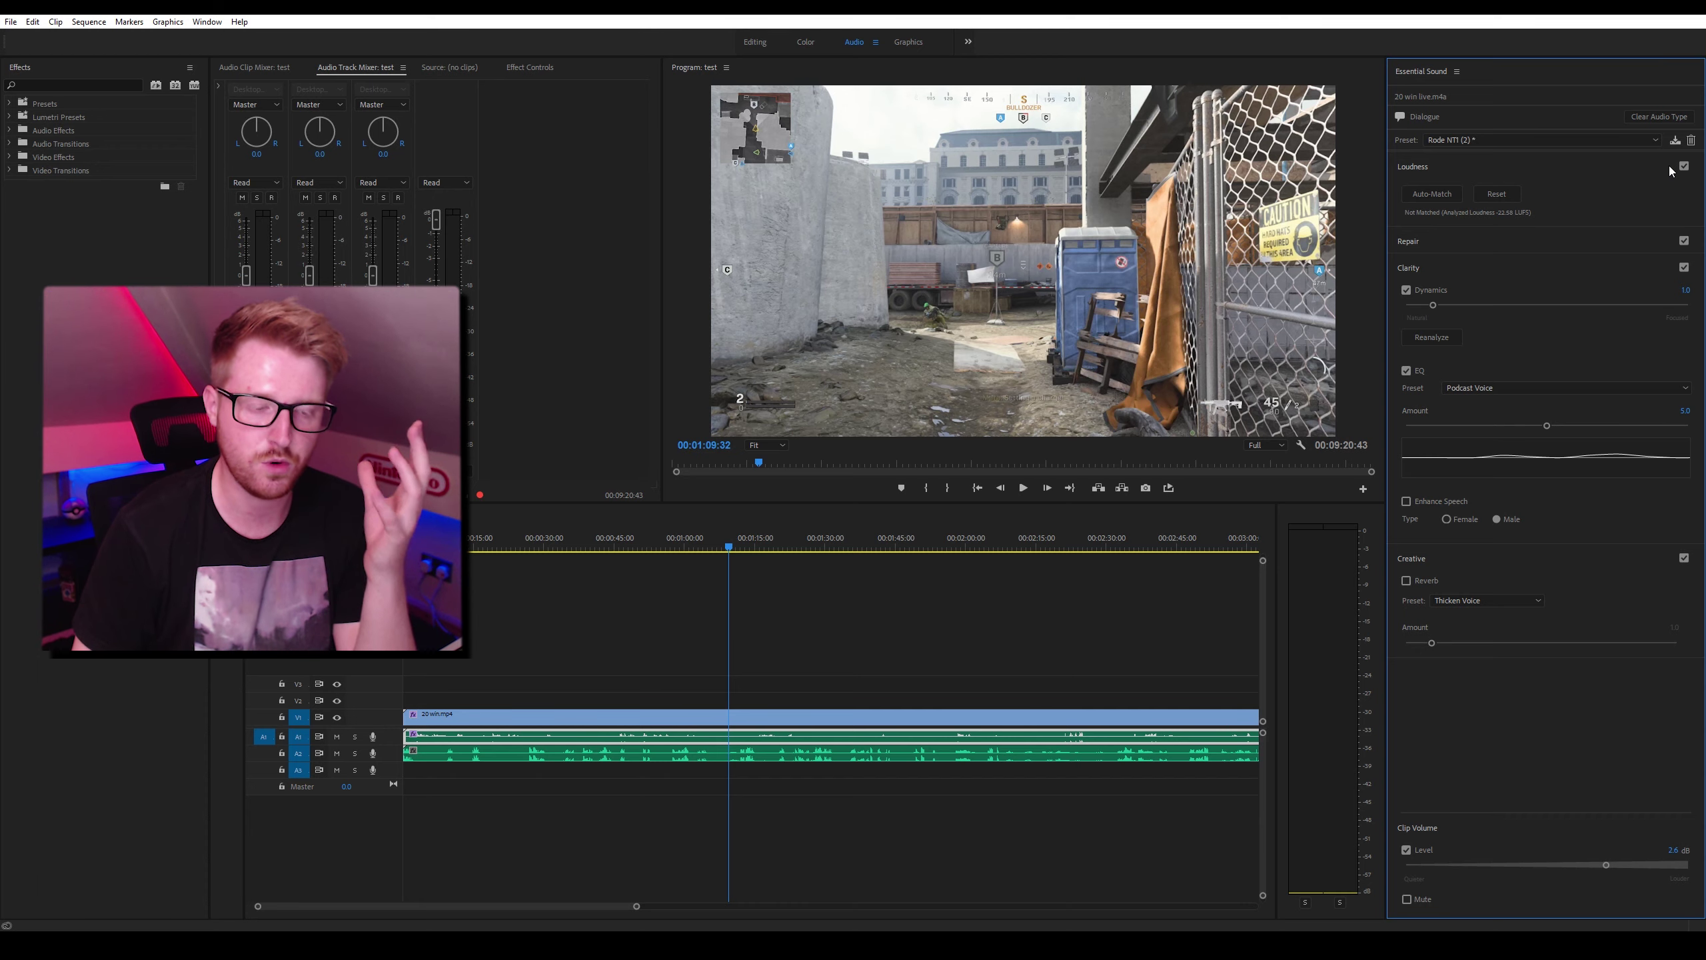
# Check the voice clip's Audio Gain without changing it, expand Repair and reanalyse the clip.
pyautogui.rightClick(947, 744)
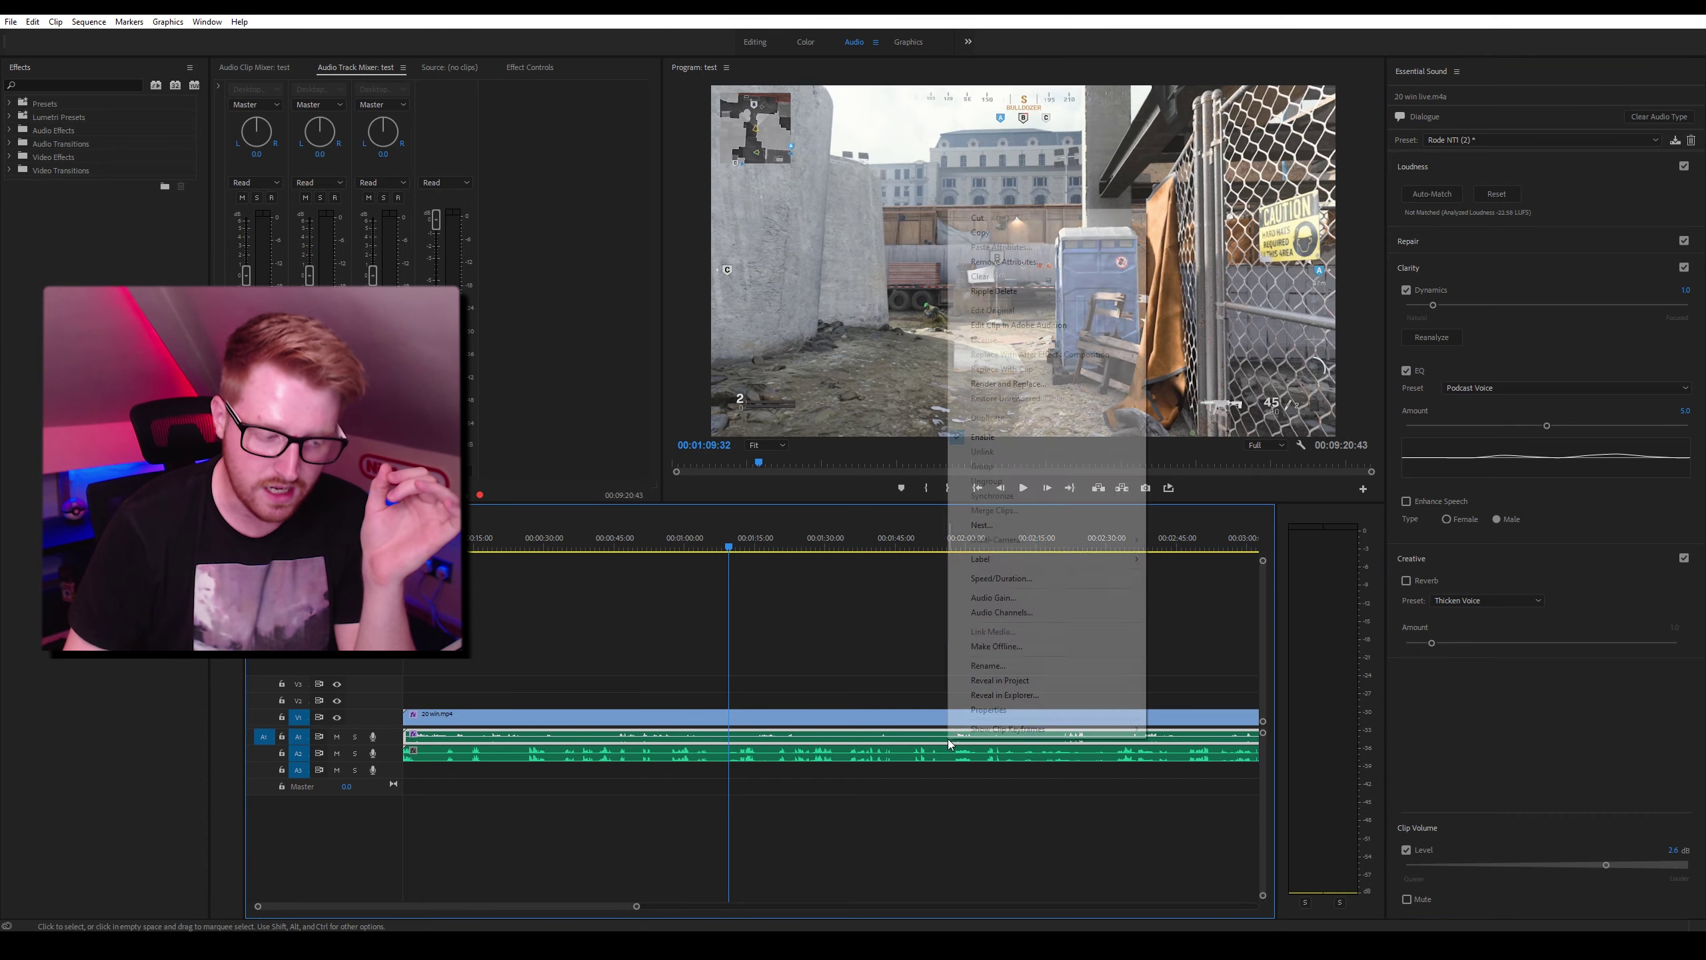
pyautogui.click(994, 597)
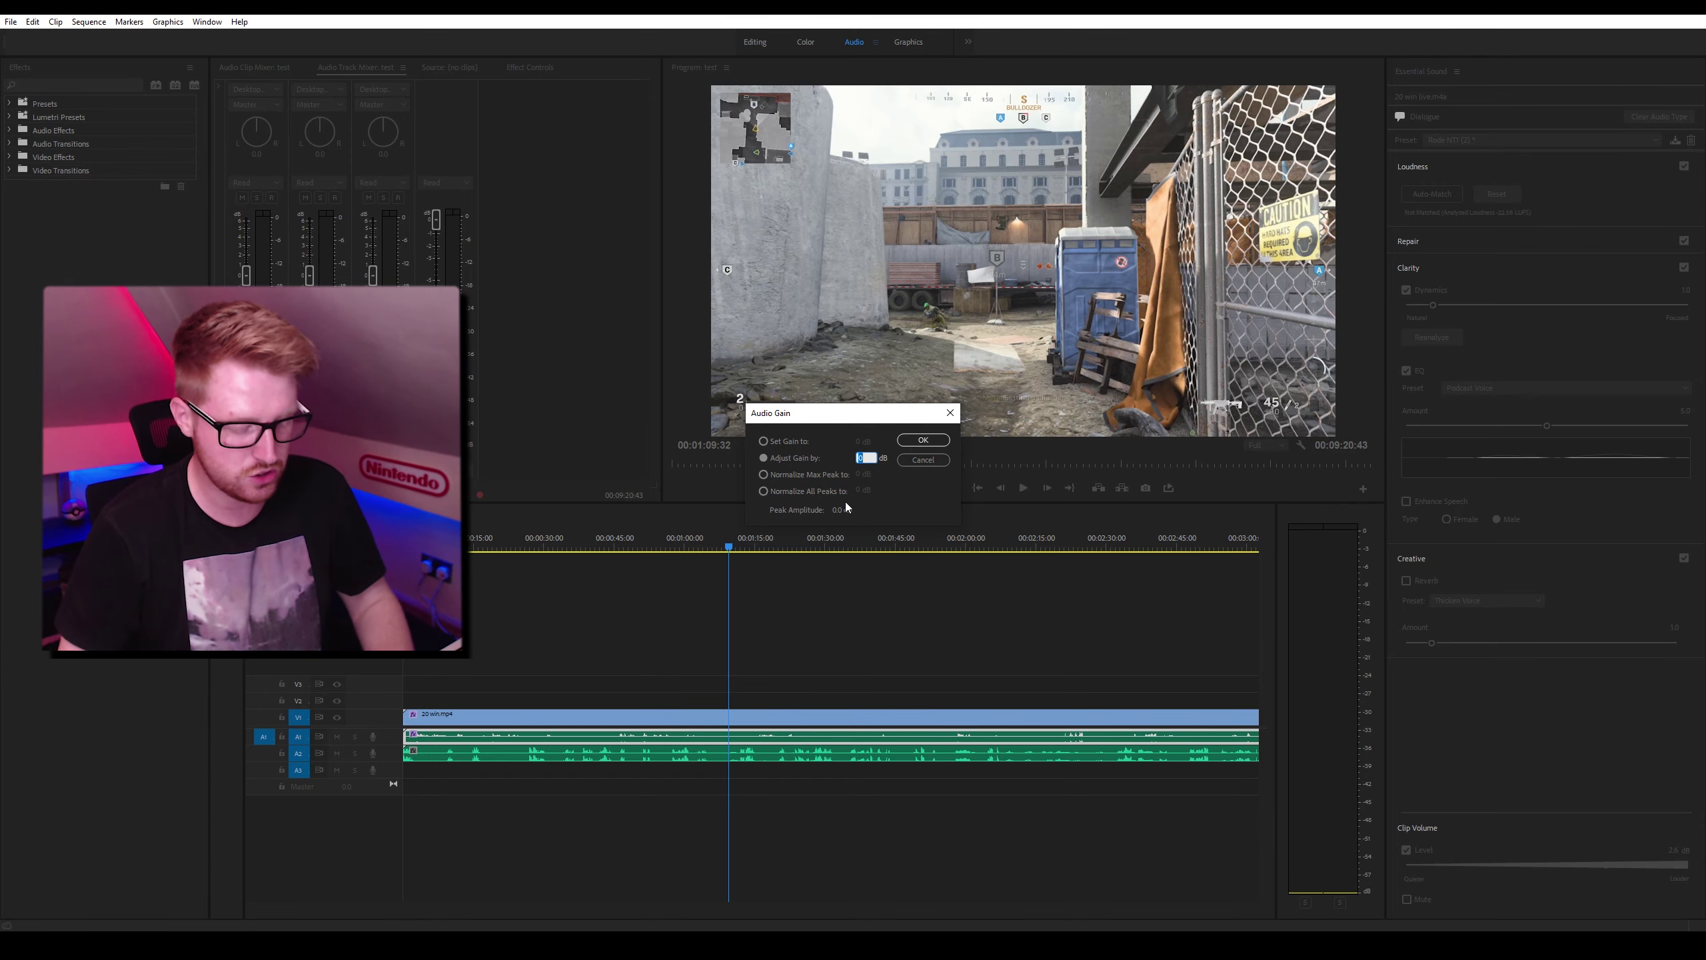
pyautogui.click(903, 462)
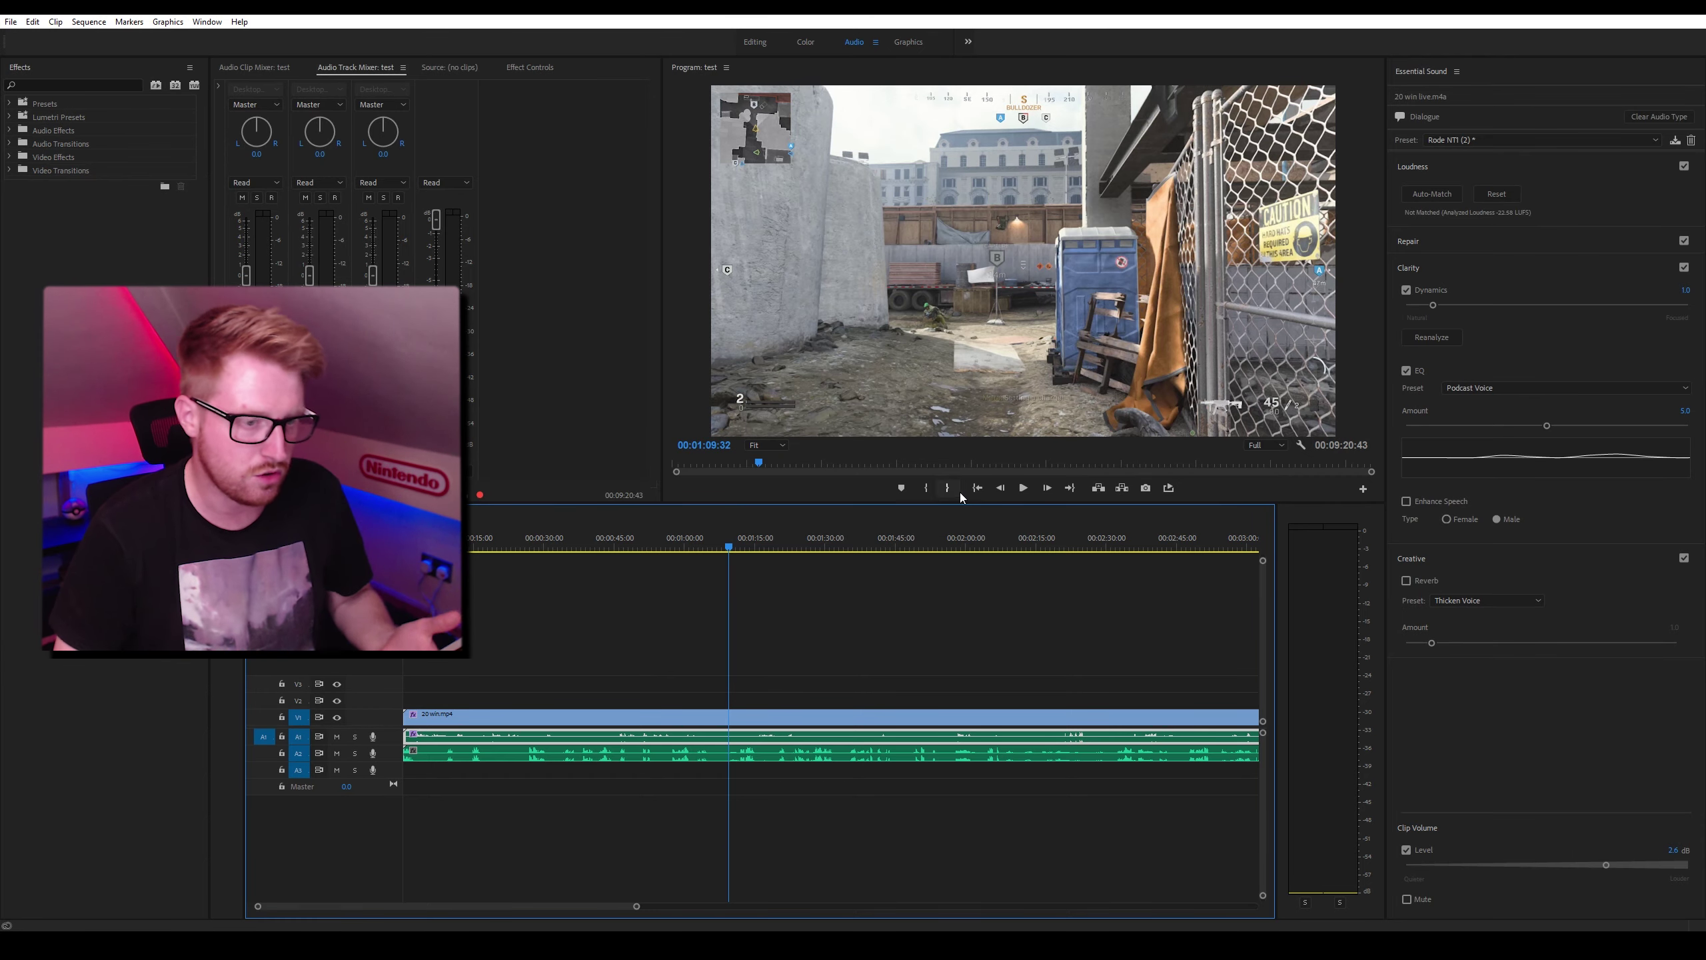
pyautogui.click(1435, 240)
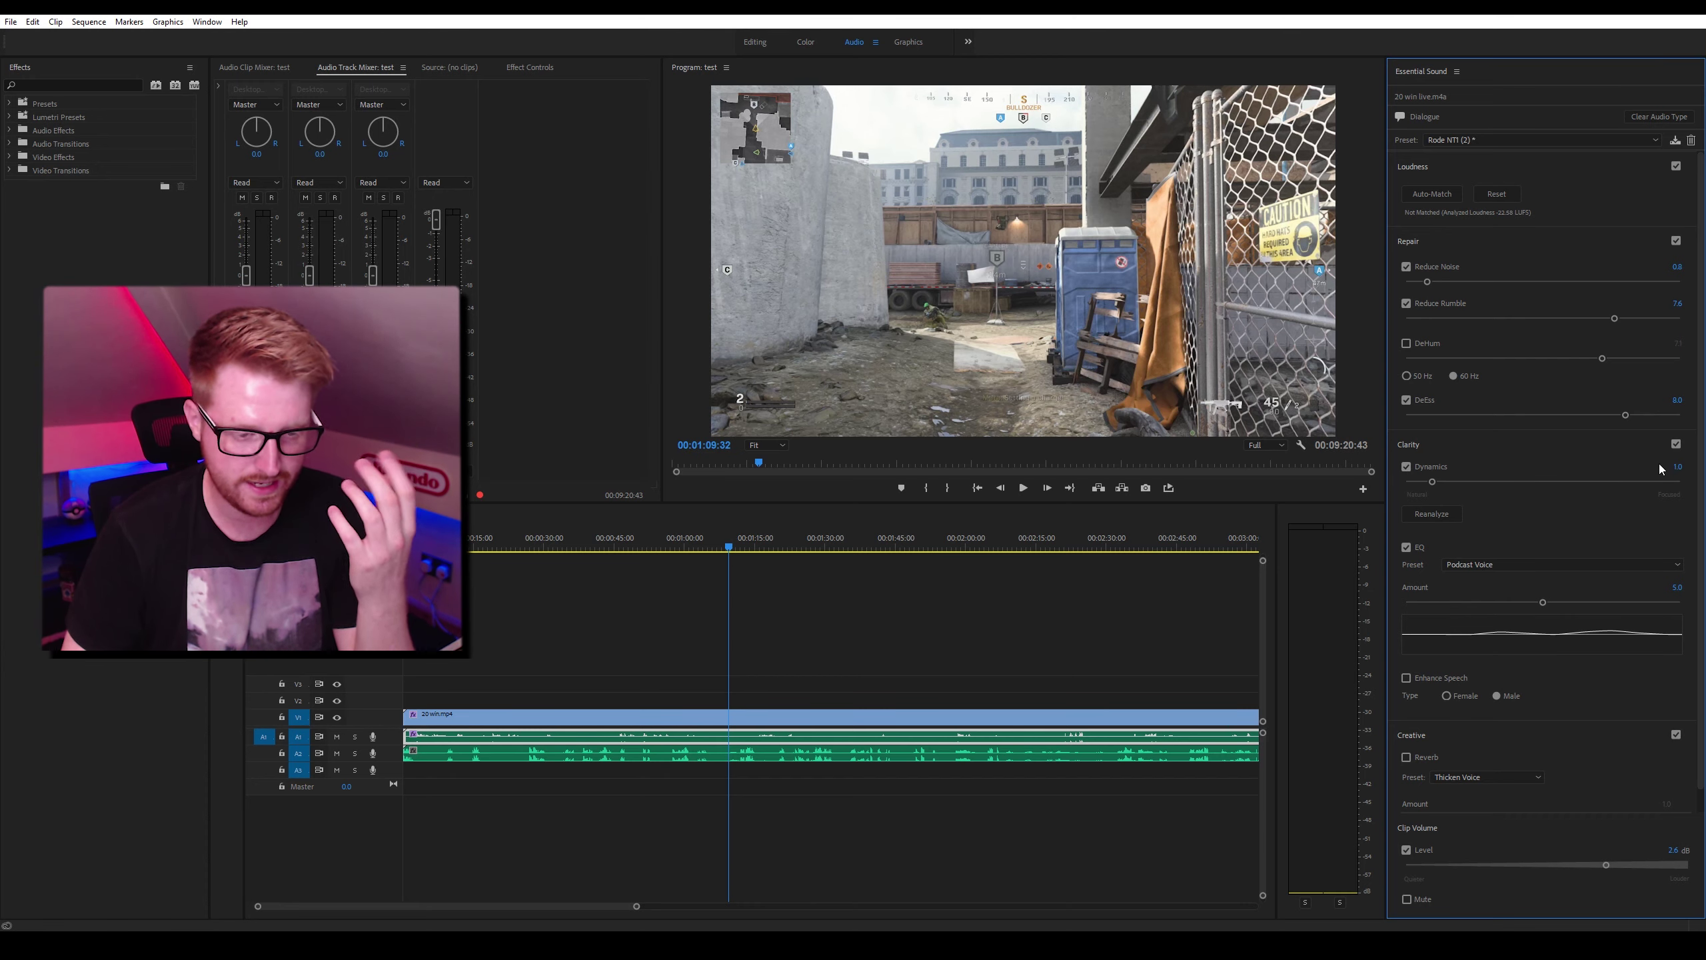
pyautogui.click(1436, 517)
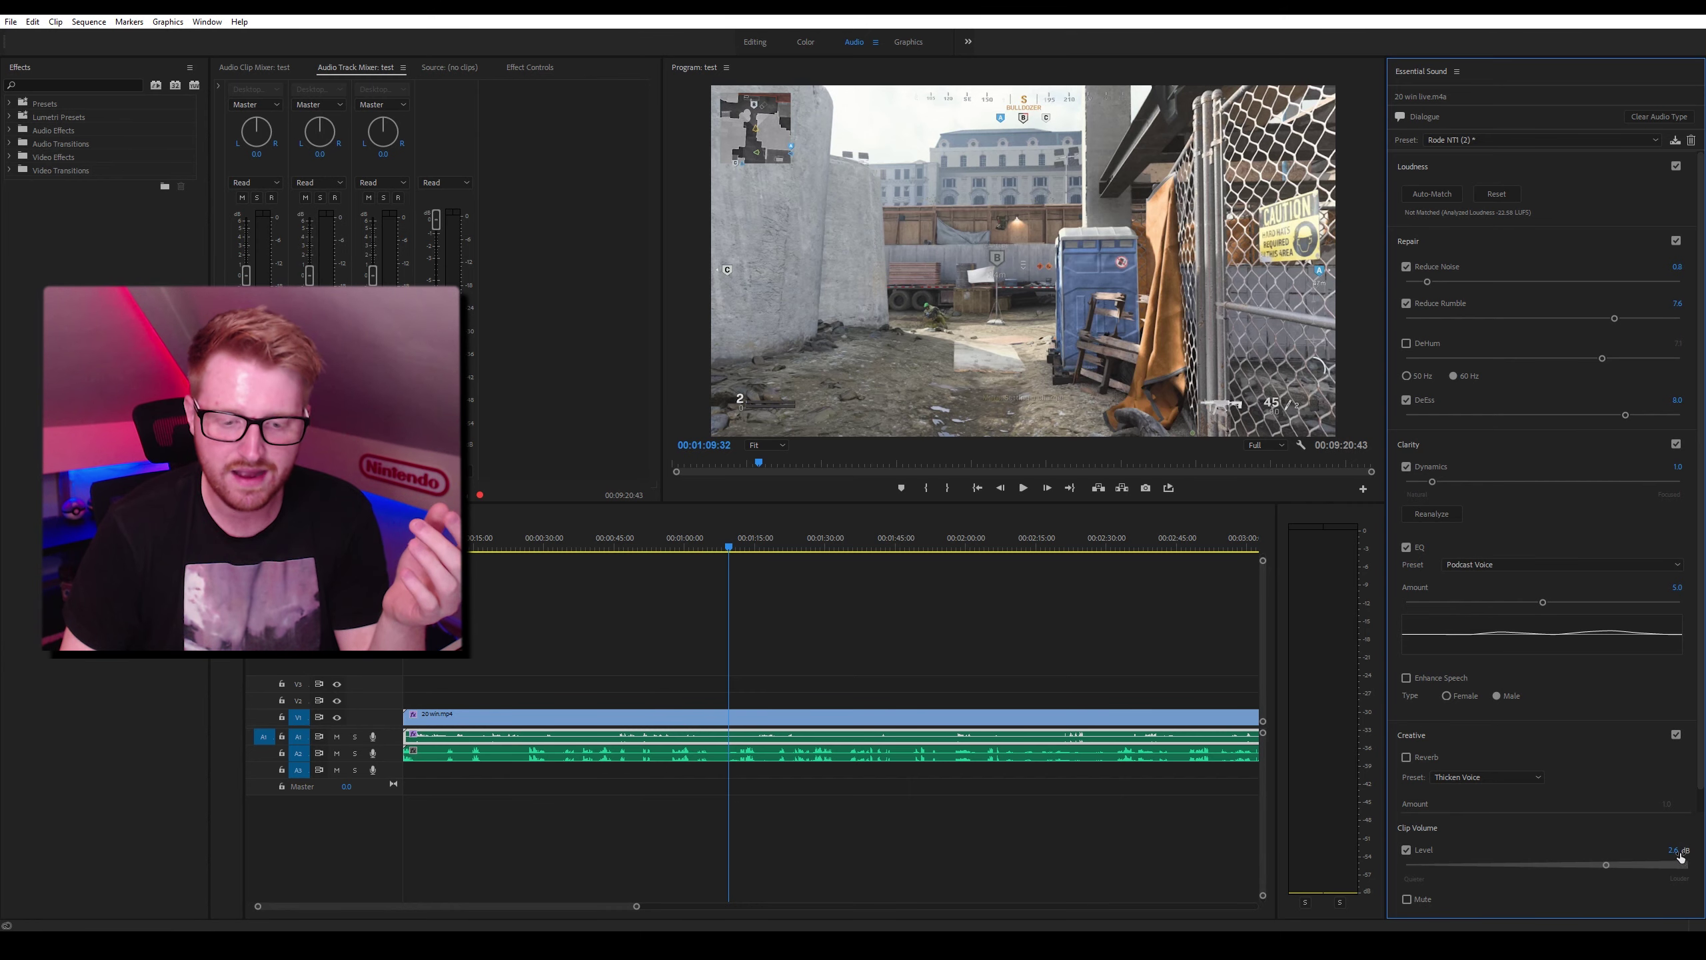
# Select the 20 win game.m4a clip and briefly play it to hear the game audio.
pyautogui.rightClick(806, 762)
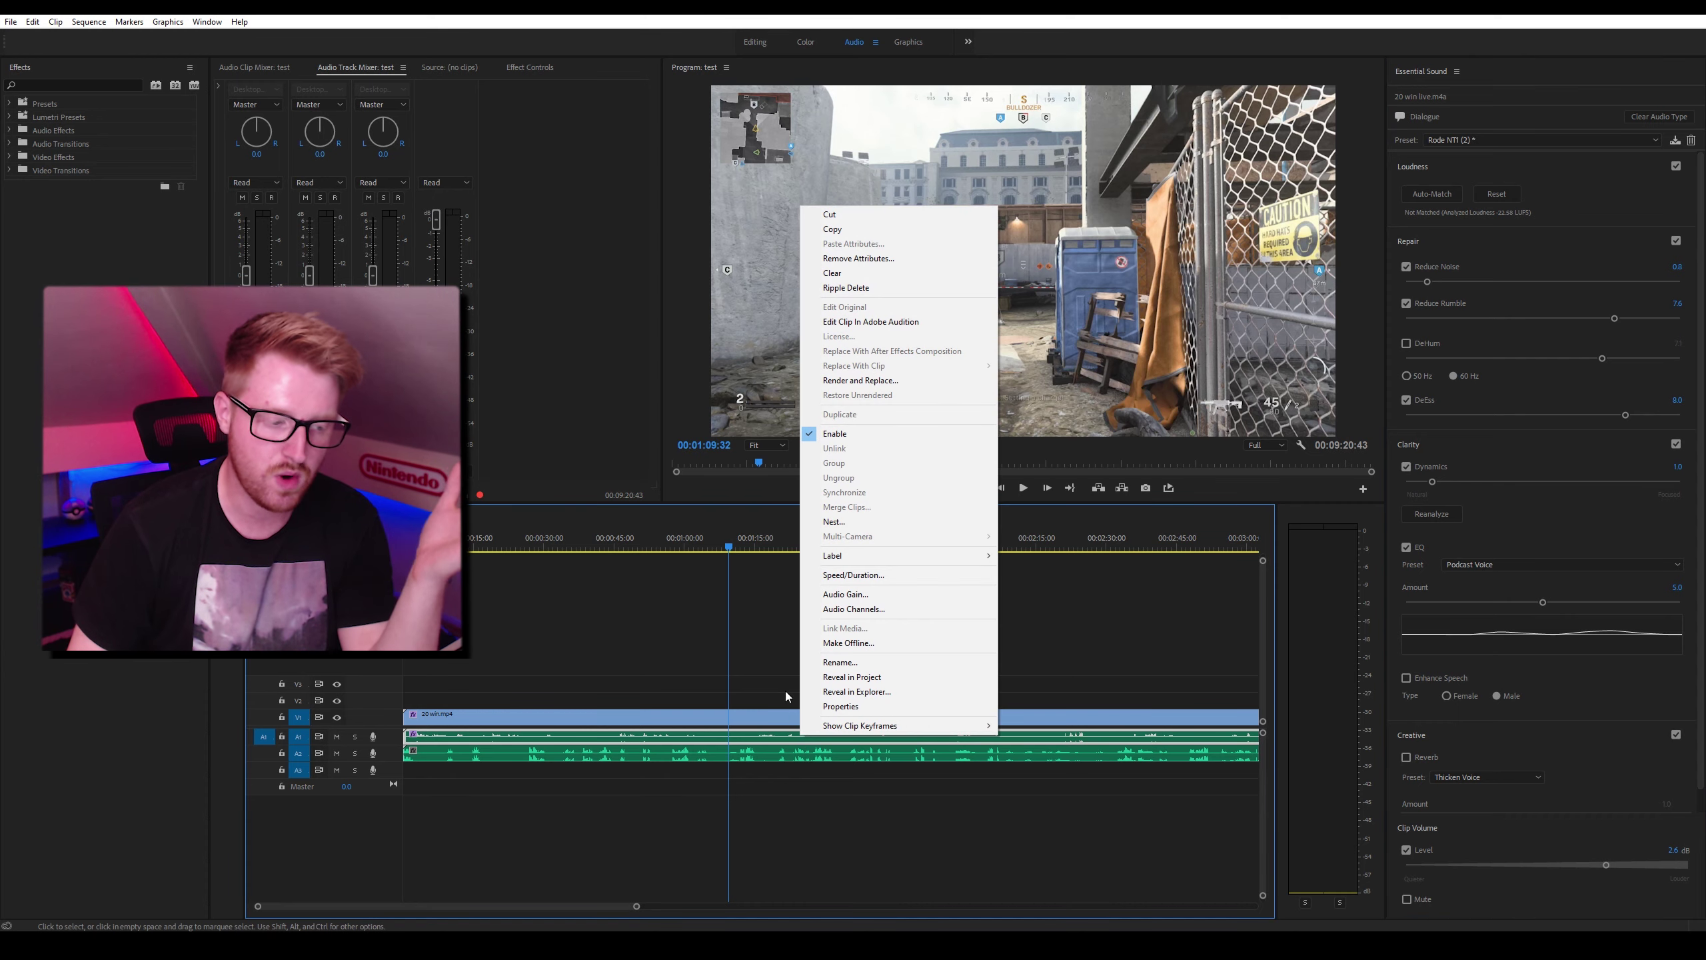
pyautogui.click(1657, 829)
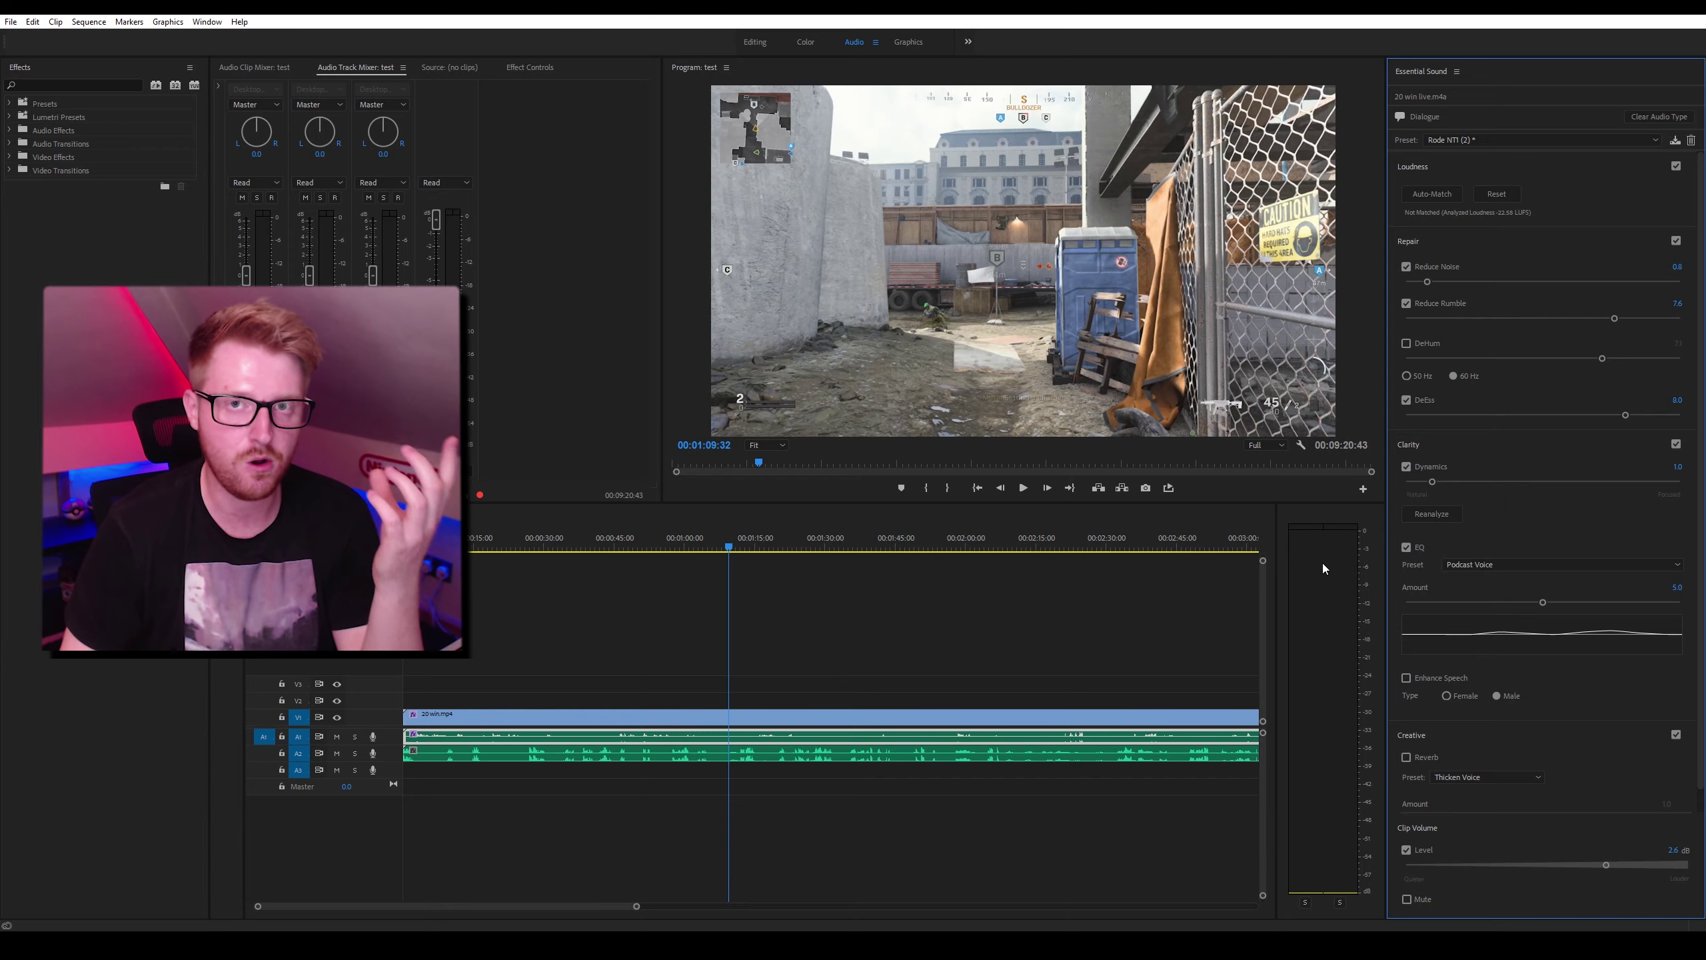
pyautogui.click(743, 737)
pyautogui.press('space')
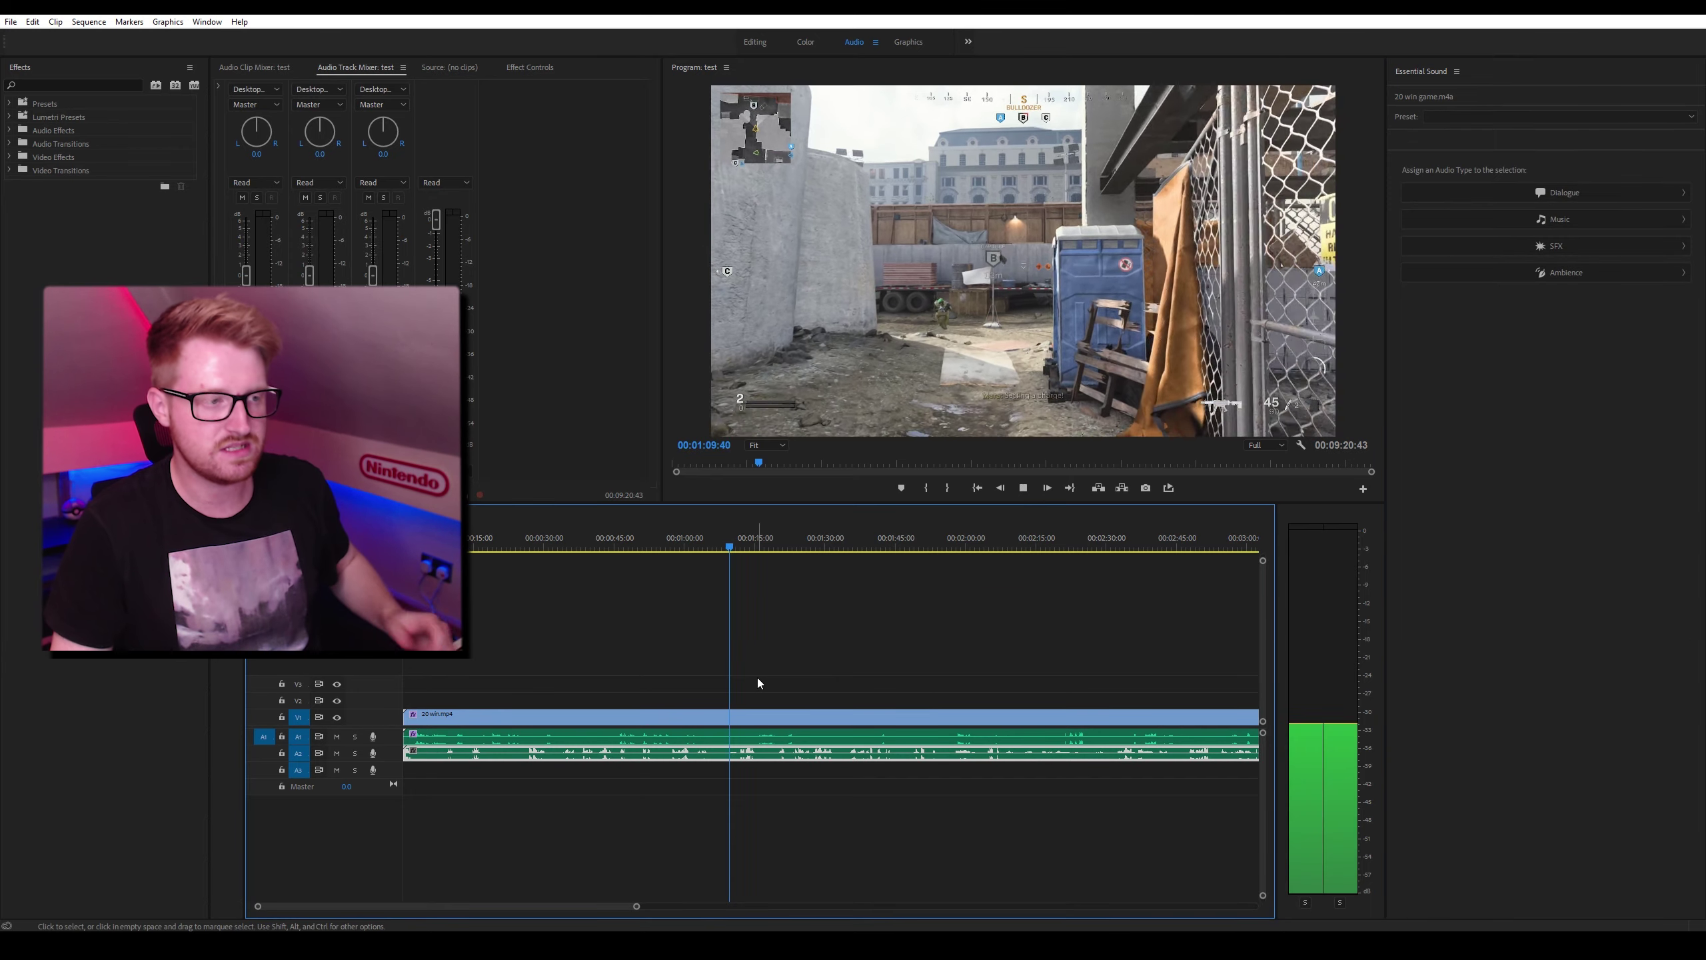
pyautogui.press('space')
# Apply an Audio Gain adjustment to 20 win game.m4a and play back to check levels.
pyautogui.rightClick(751, 741)
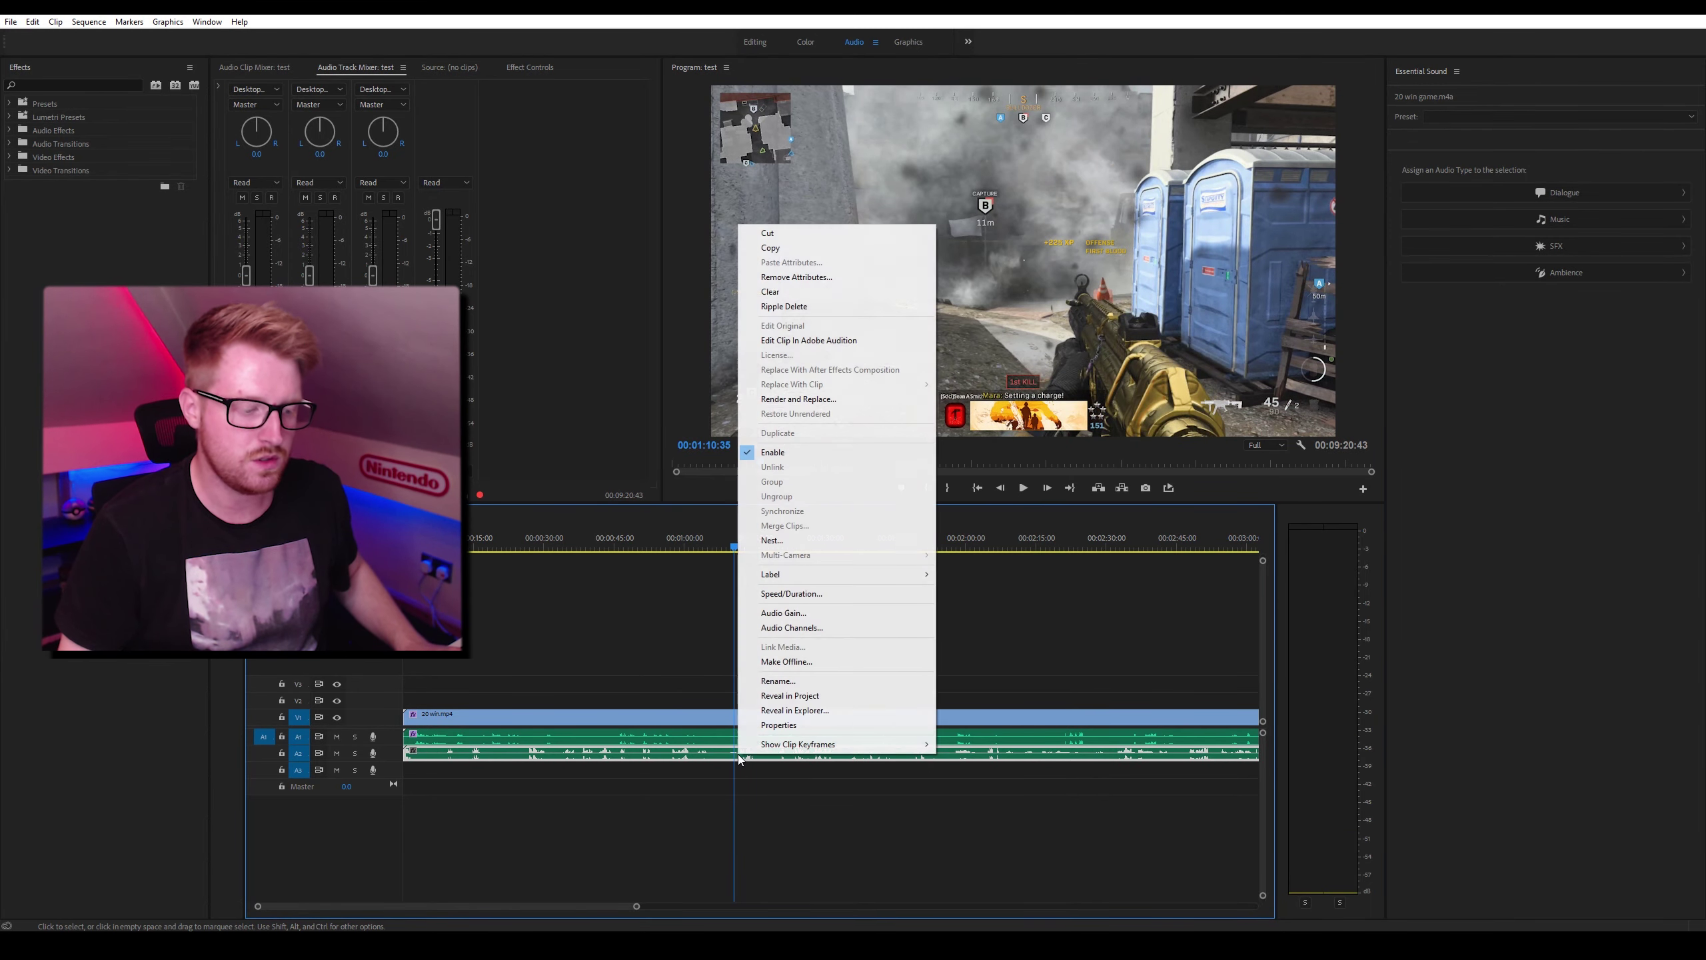
pyautogui.click(808, 617)
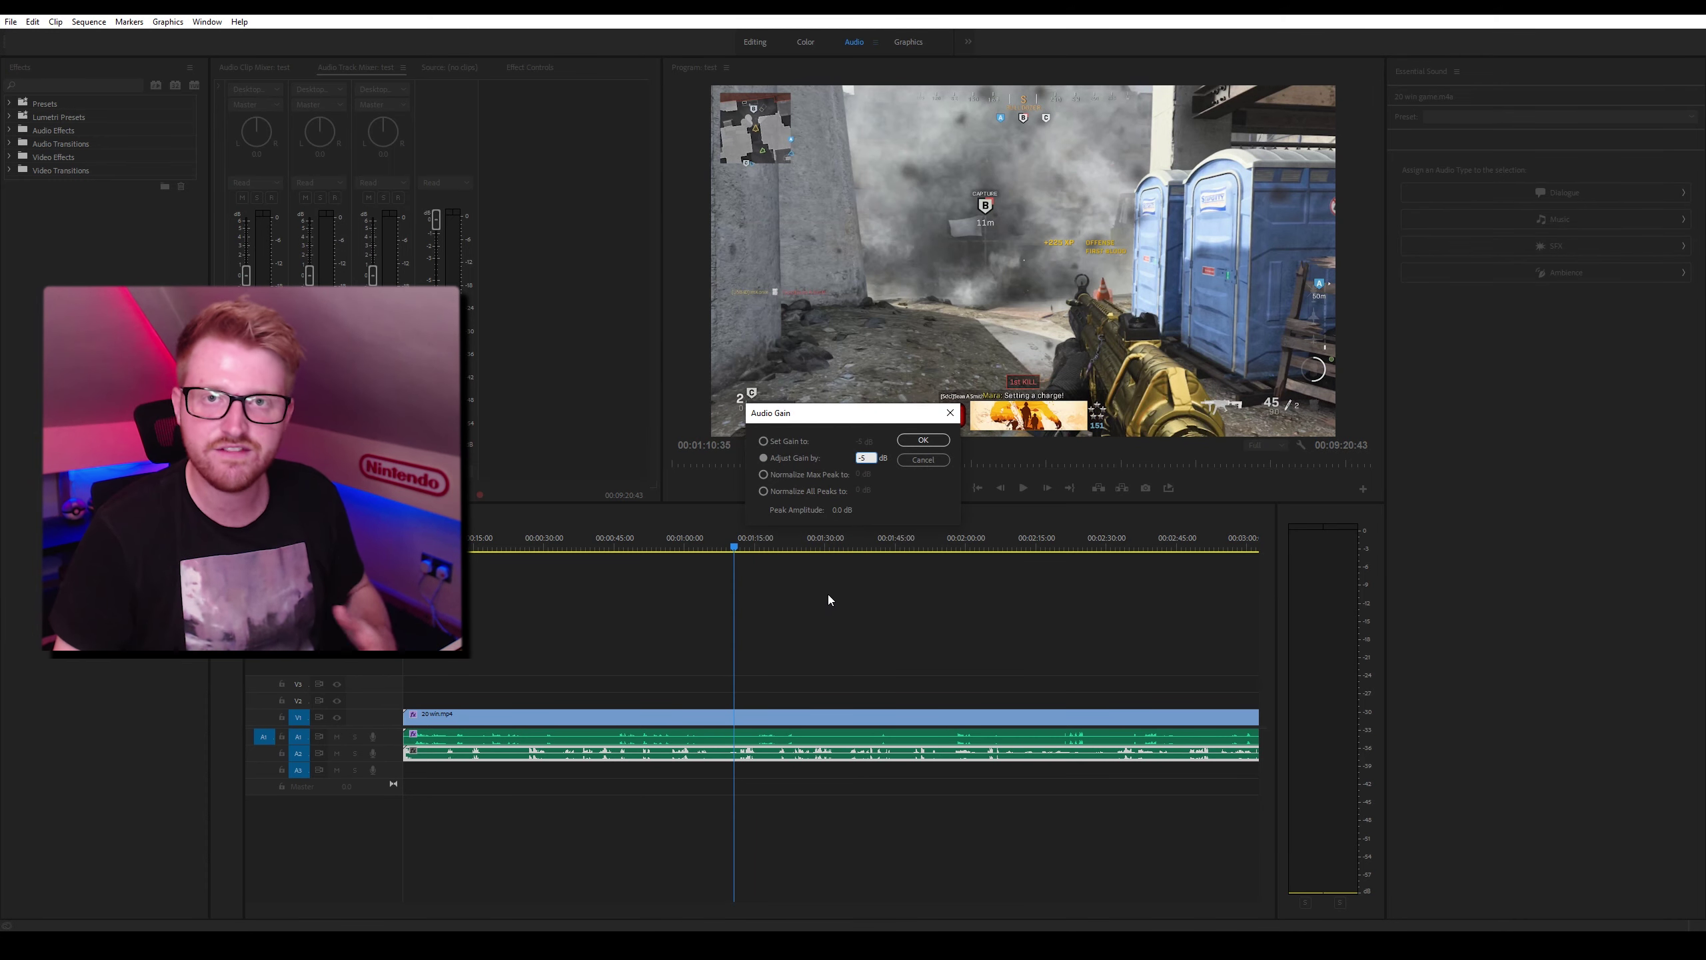
pyautogui.click(923, 440)
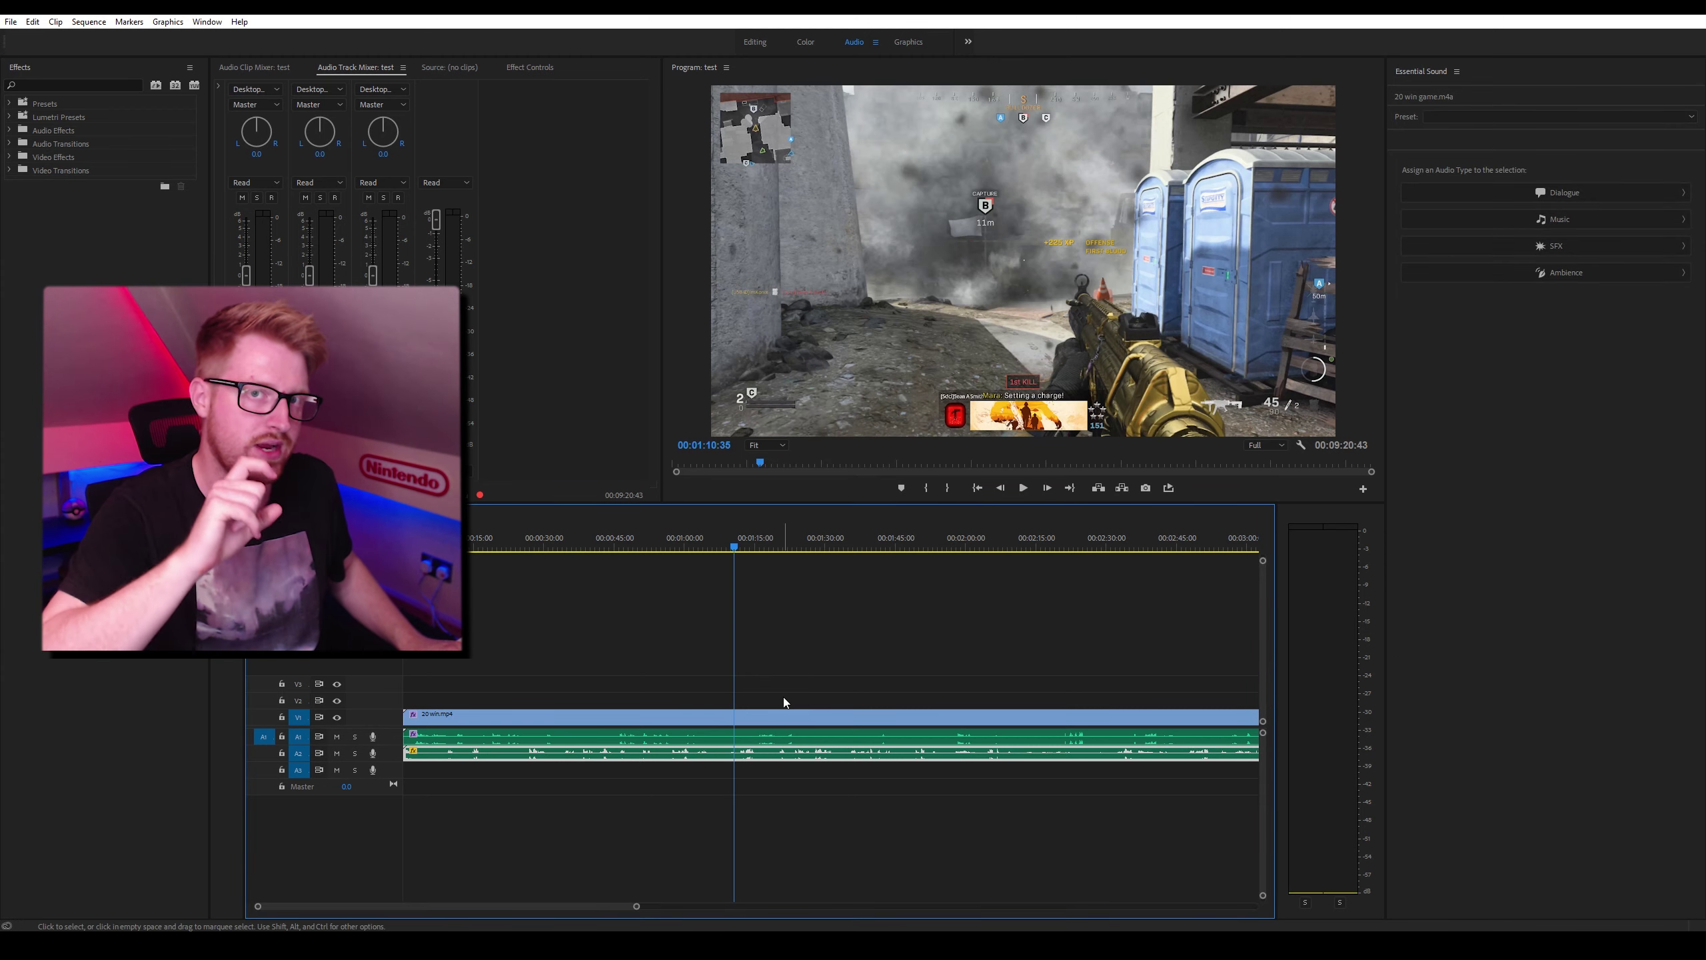
pyautogui.press('space')
pyautogui.press('space')
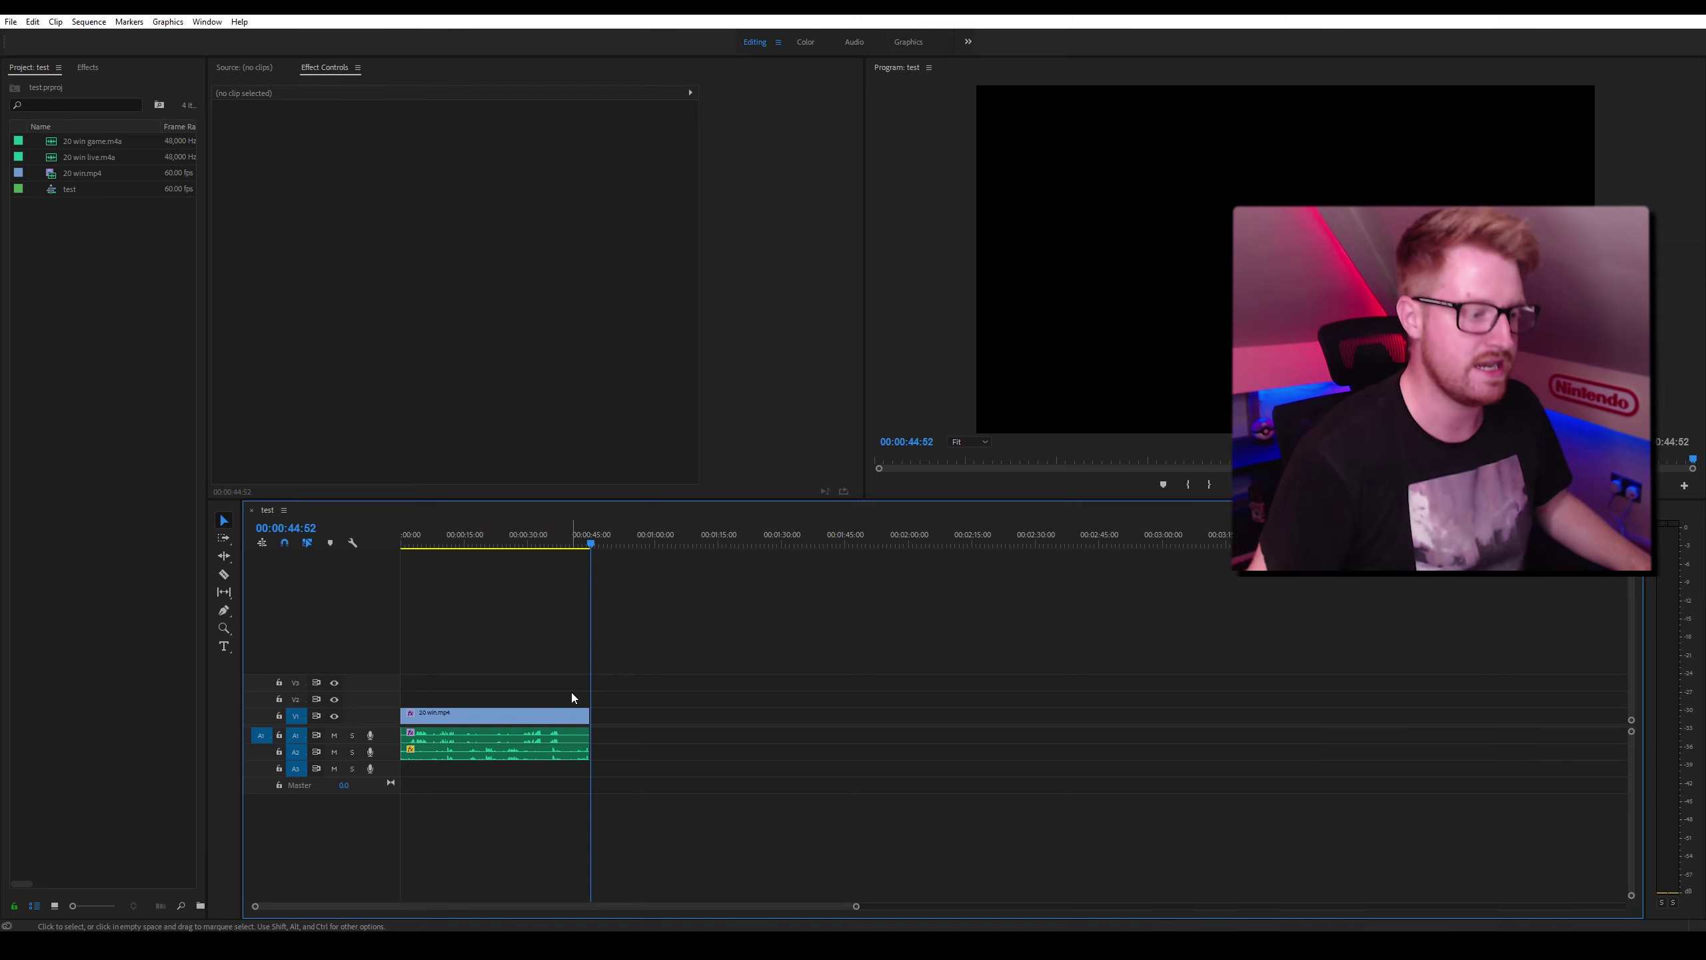
# Play the test sequence from the start to review it, then open Export Settings with H.264.
pyautogui.press('Home')
pyautogui.click(546, 752)
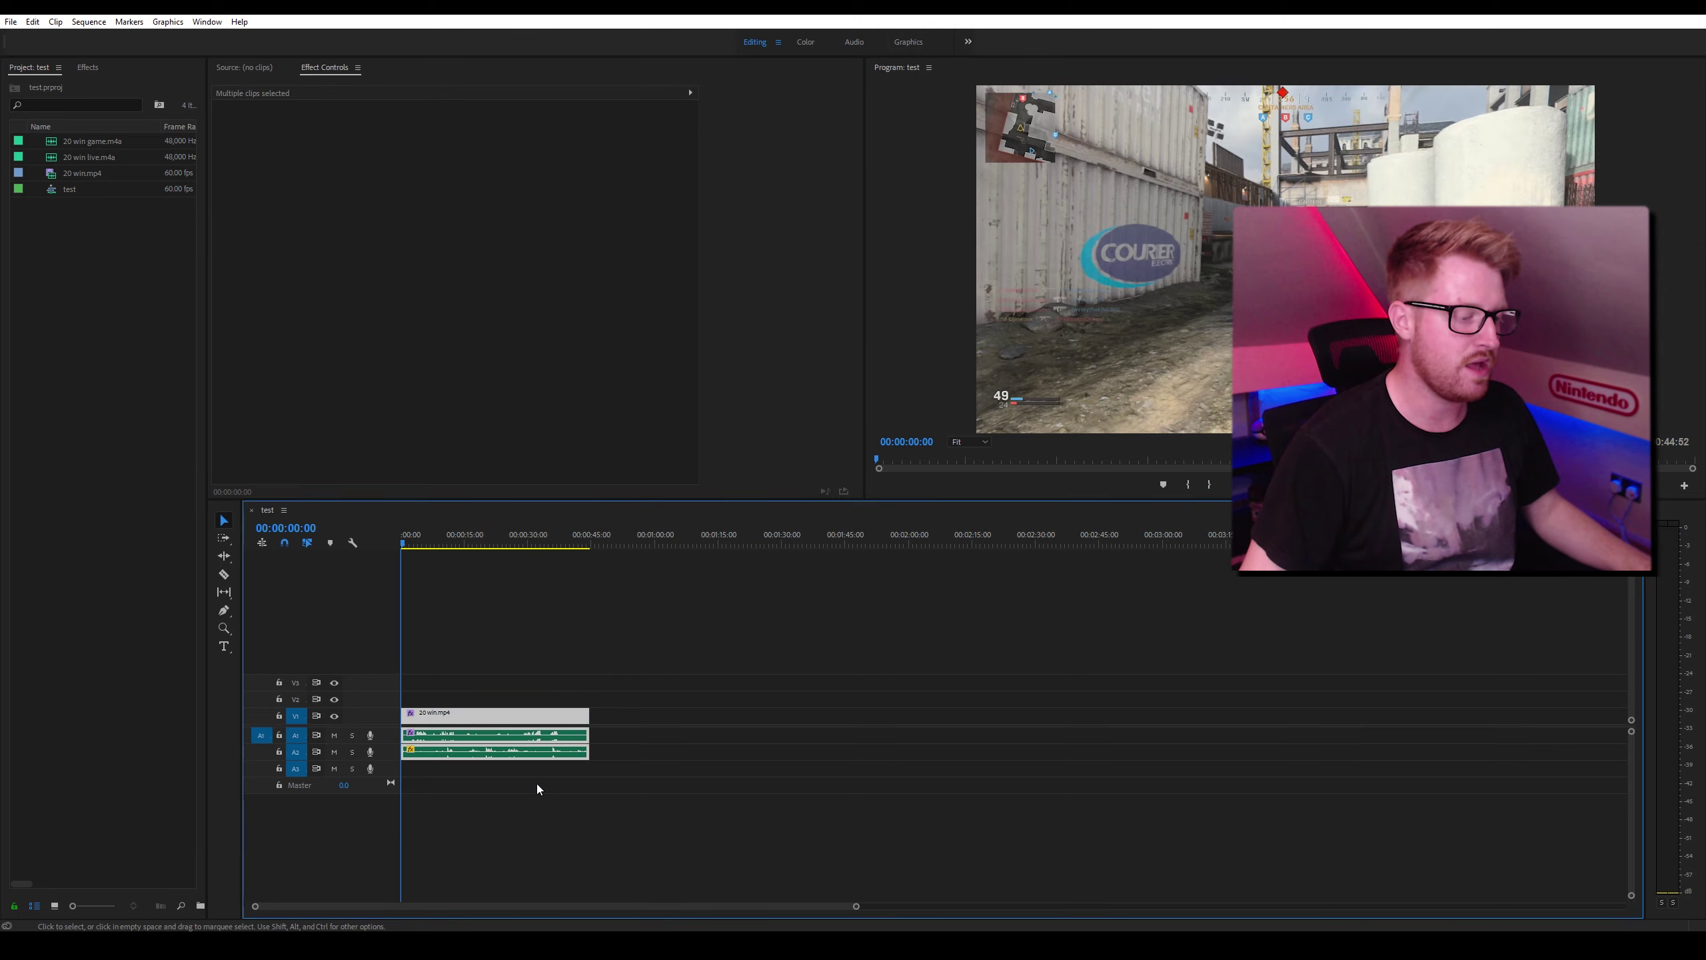
pyautogui.click(505, 684)
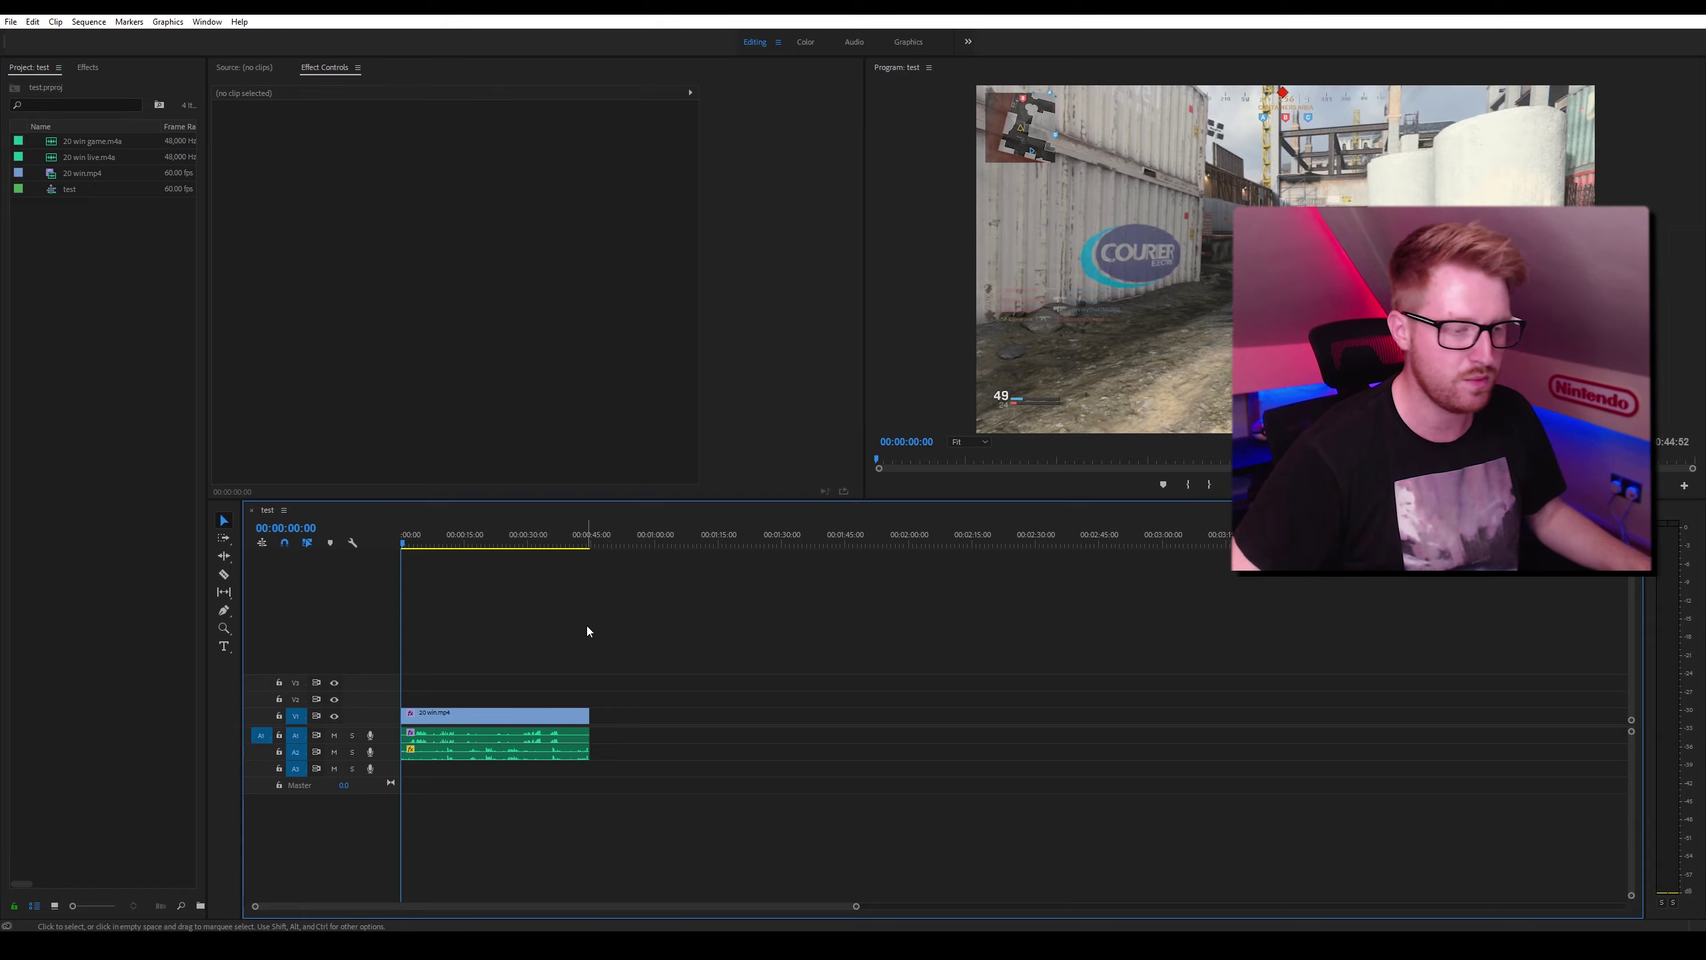
pyautogui.press('space')
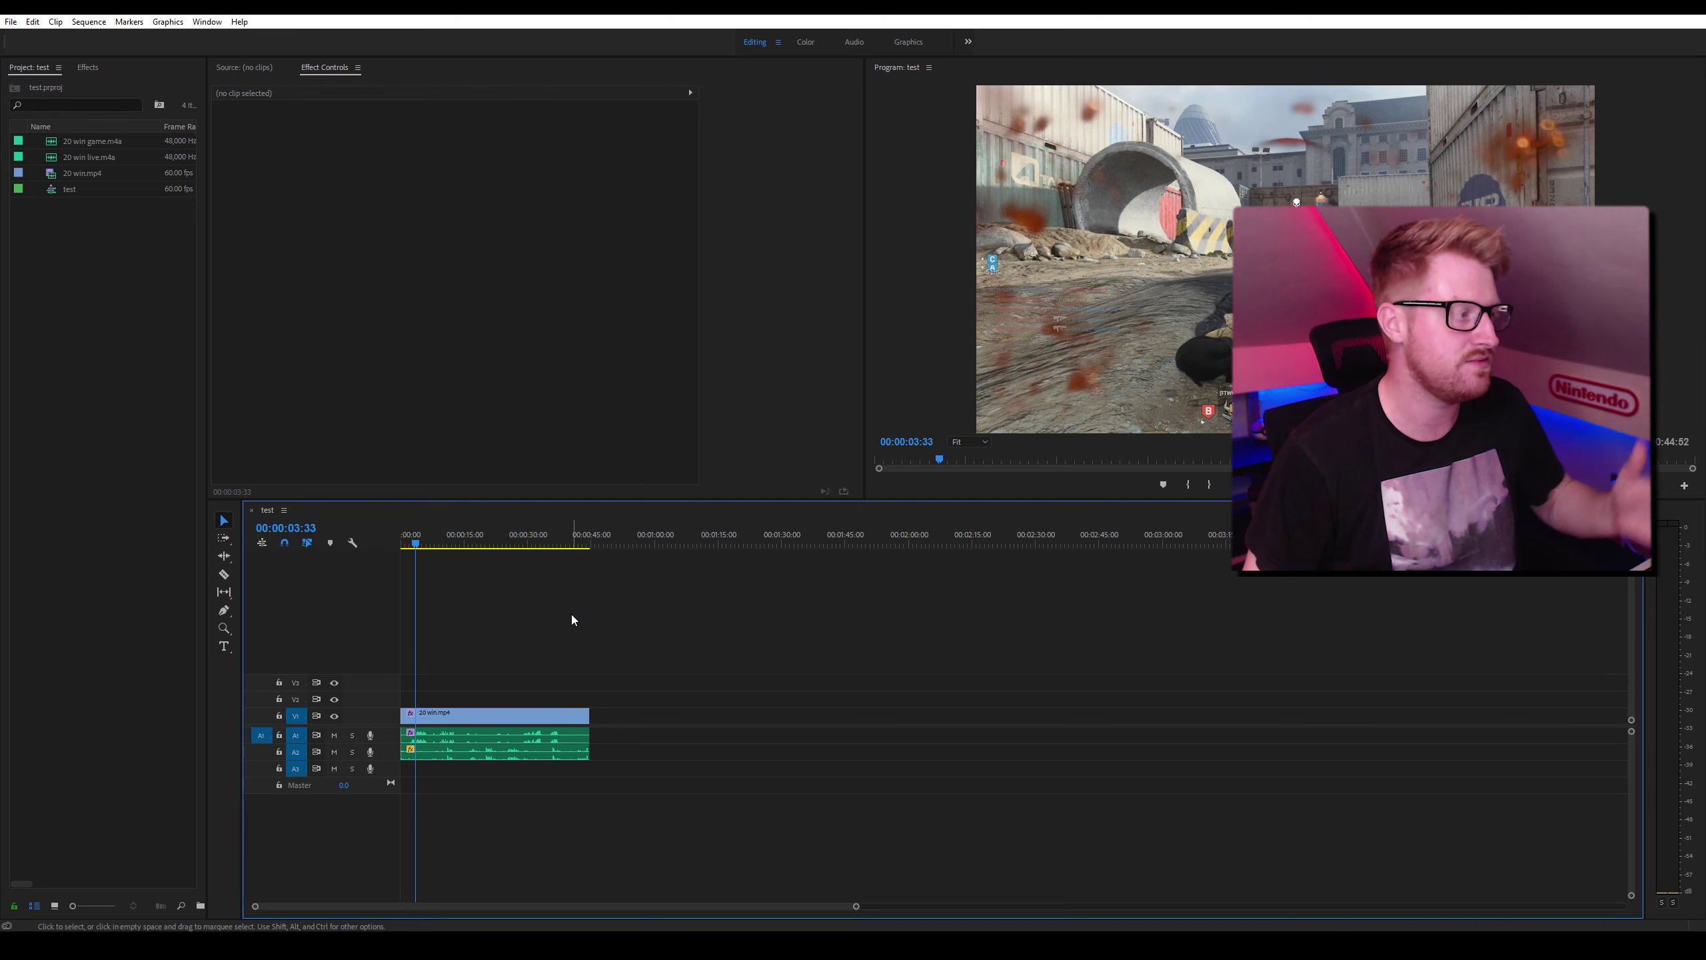
pyautogui.click(12, 24)
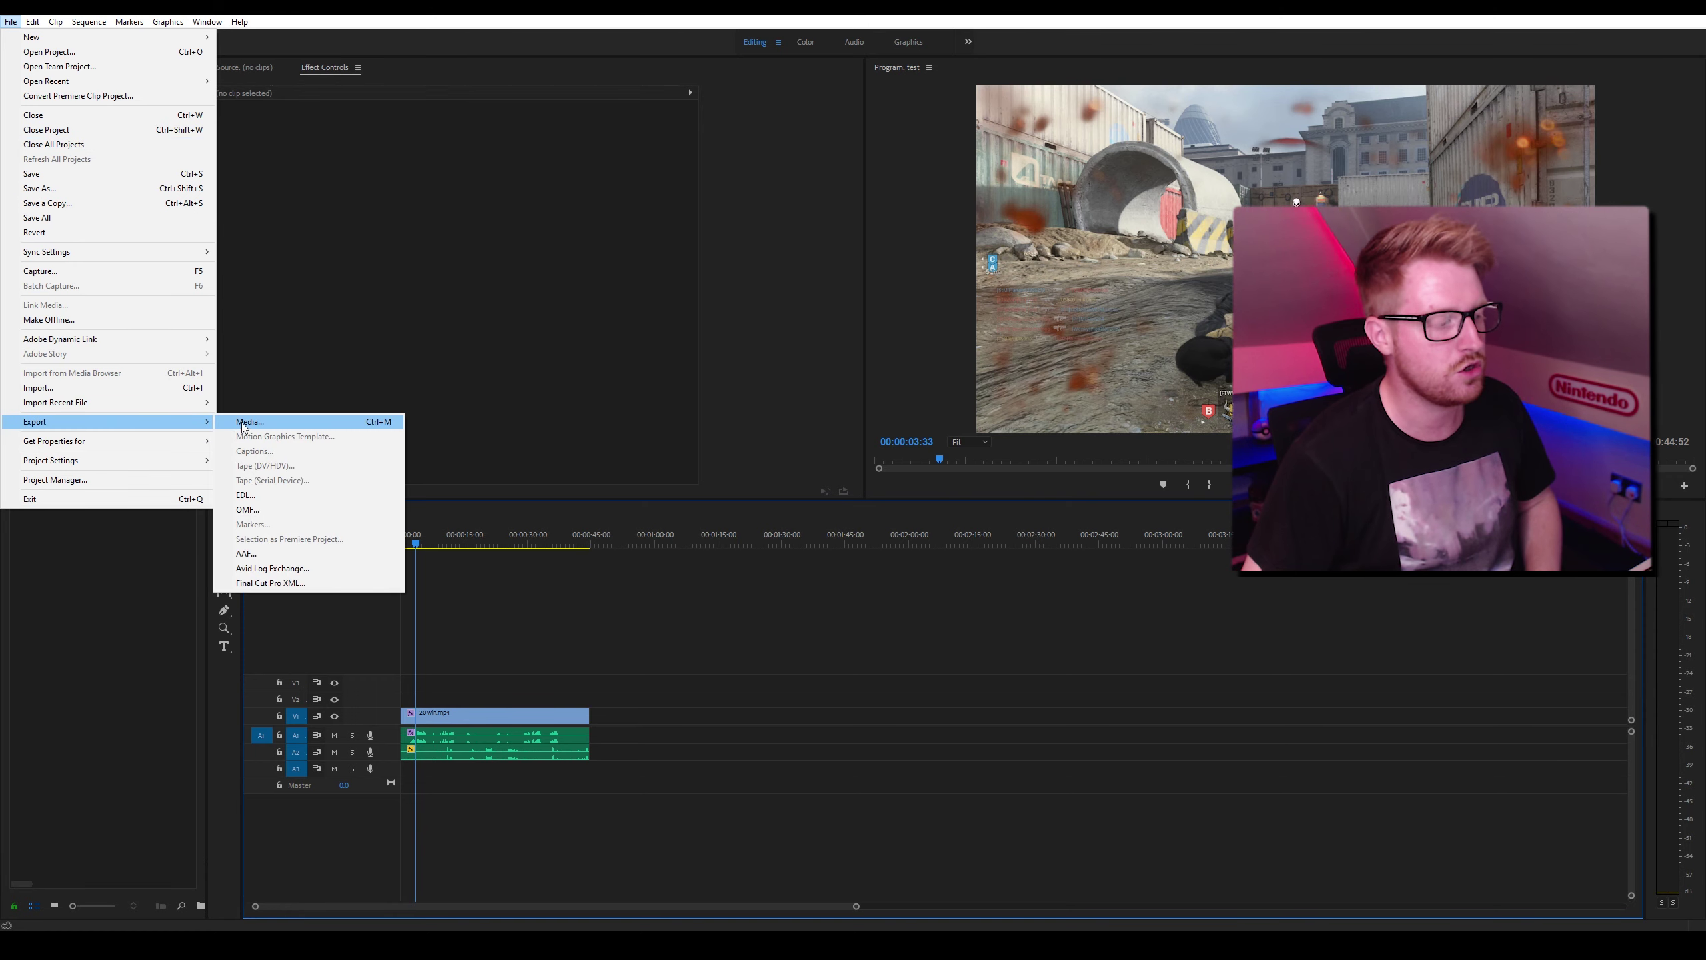
pyautogui.click(242, 421)
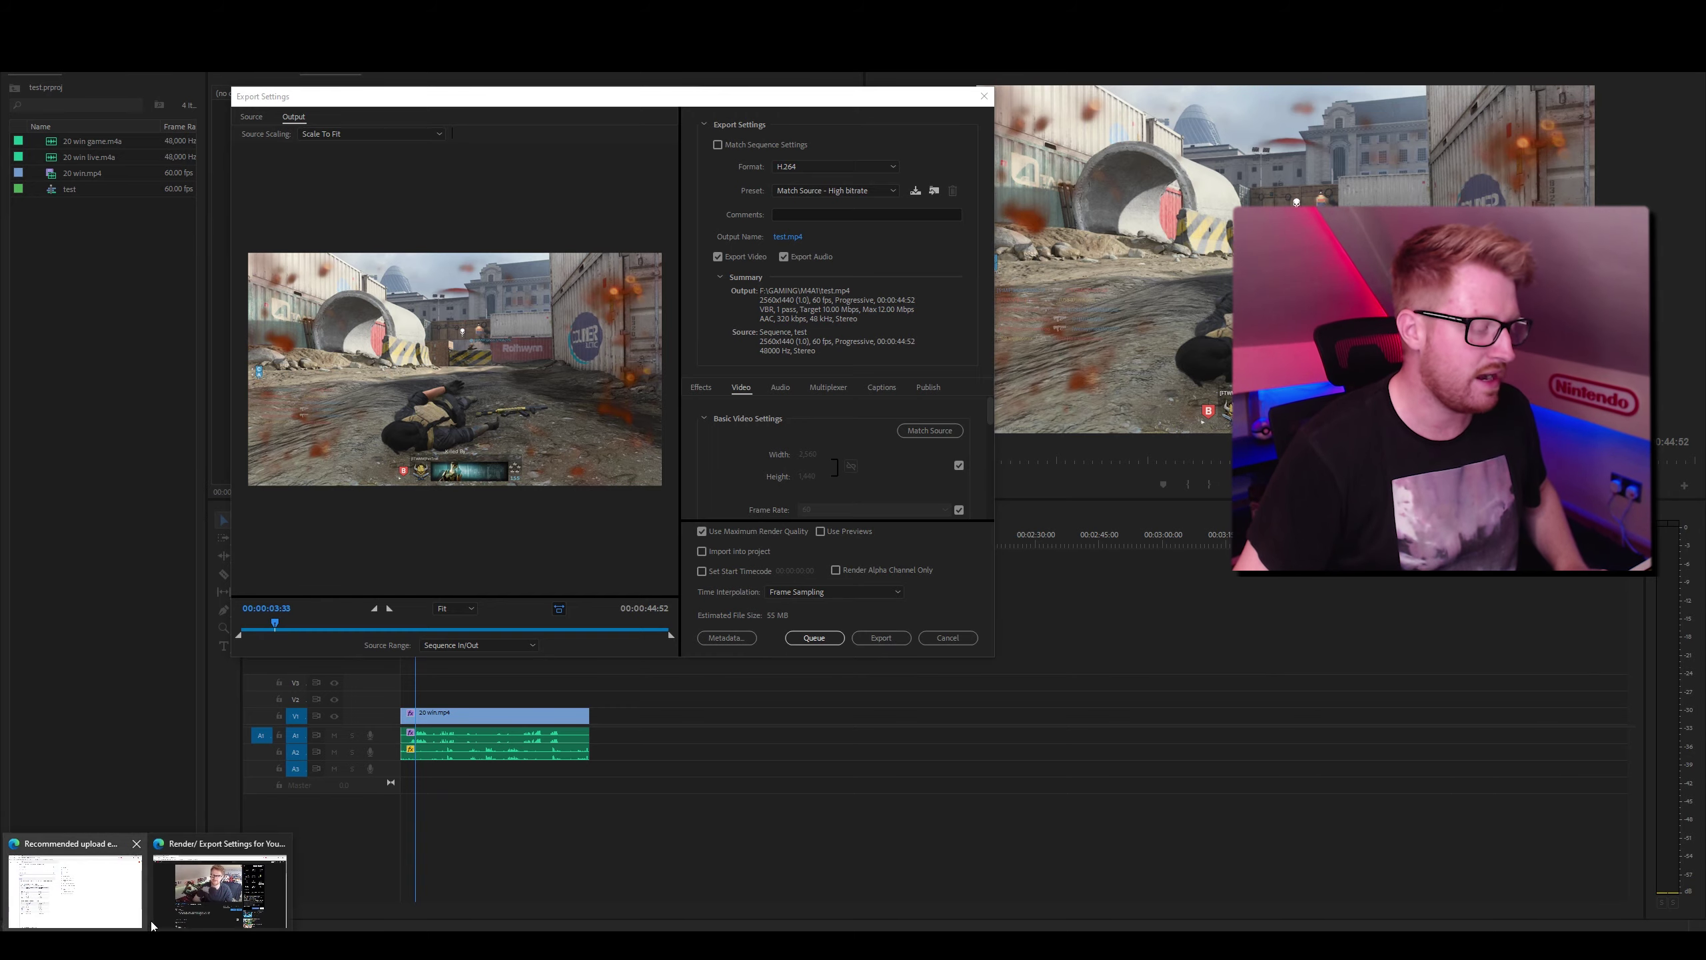
# On YouTube's recommended upload settings page, expand the Container, Audio codec and Video codec H.264 sections.
pyautogui.click(218, 881)
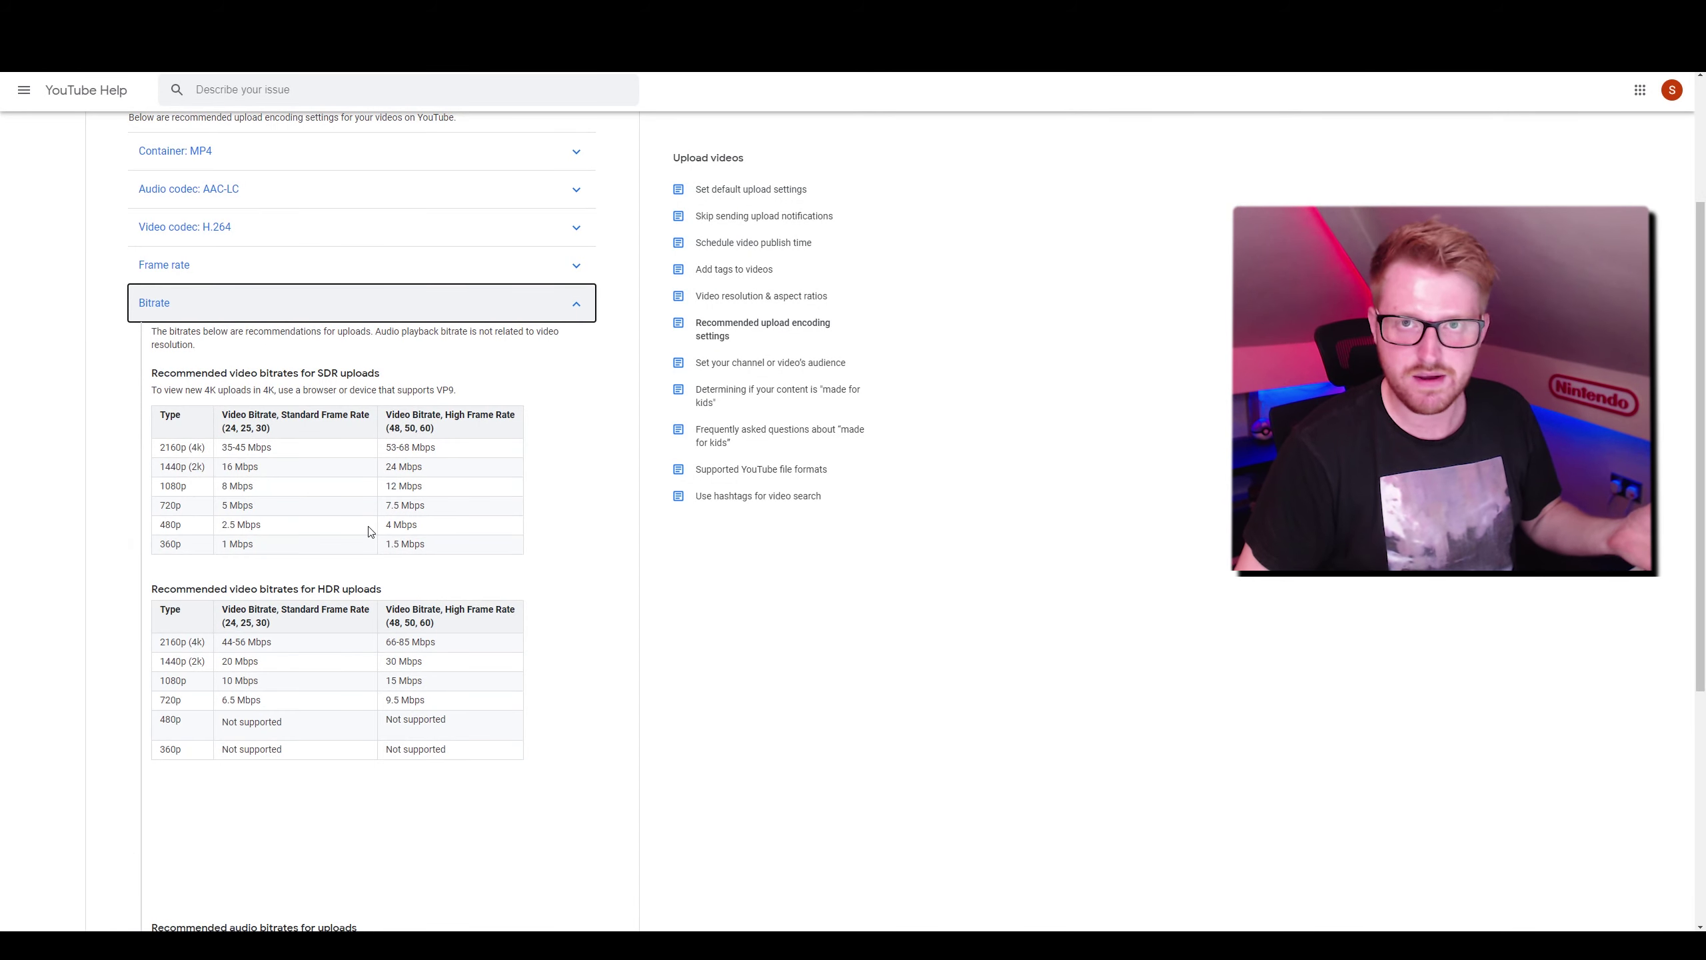
pyautogui.click(339, 317)
pyautogui.click(275, 363)
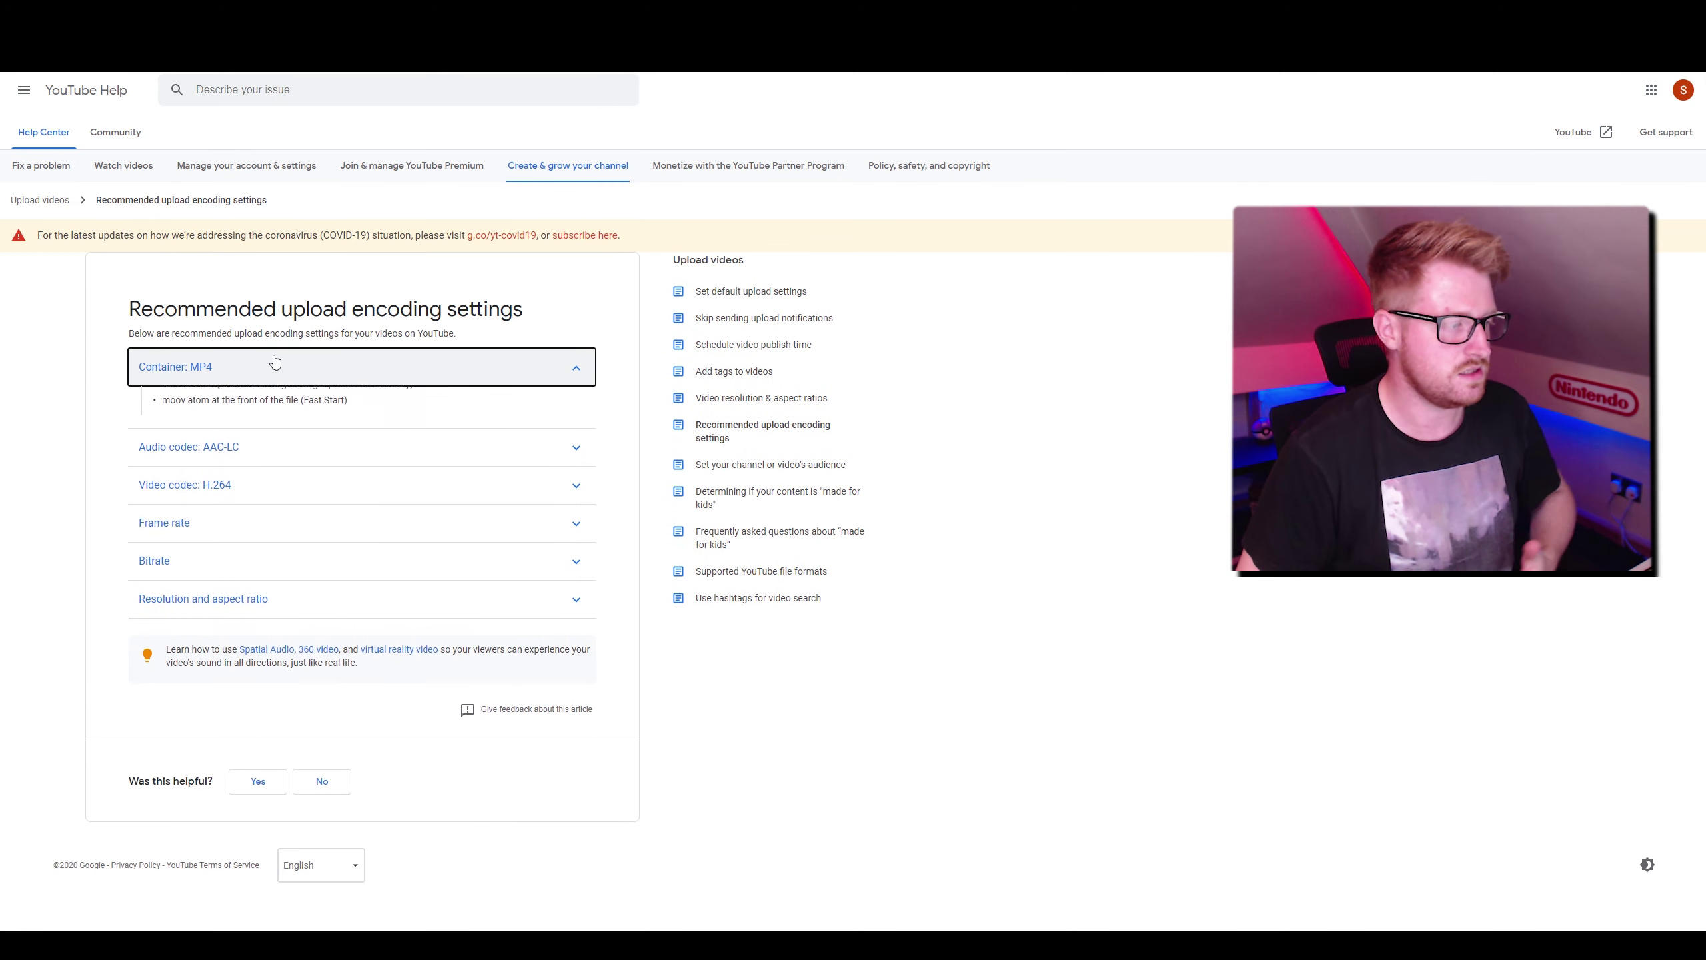
pyautogui.click(278, 370)
pyautogui.click(279, 410)
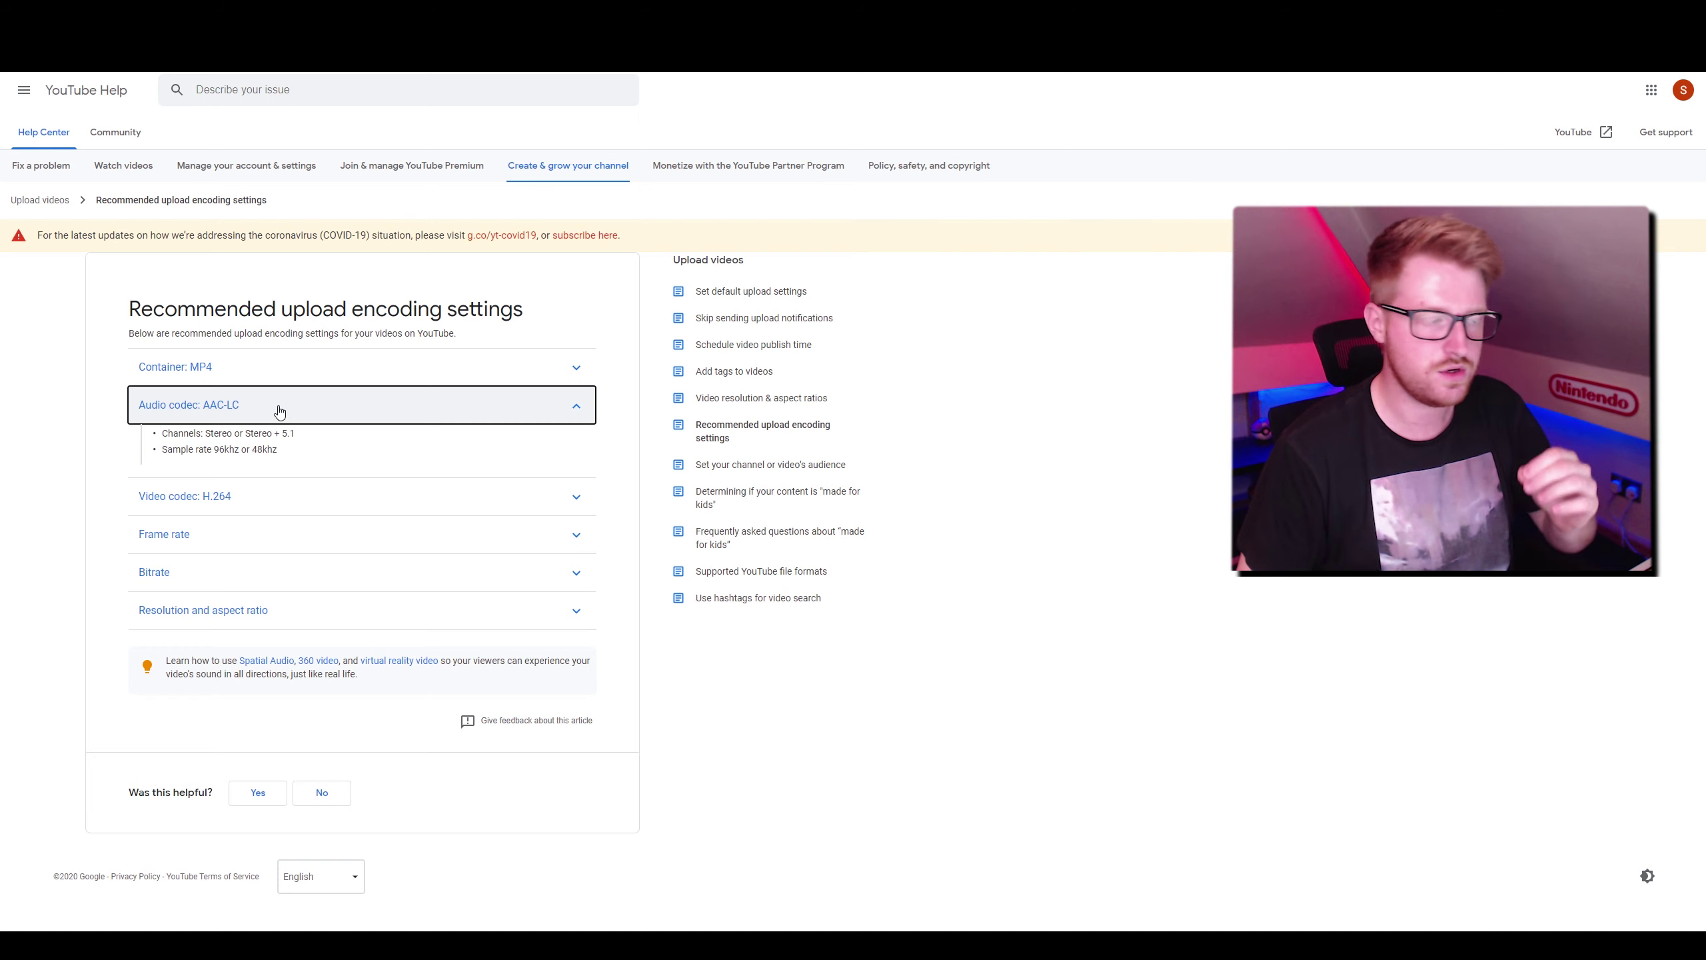
pyautogui.click(279, 409)
pyautogui.click(270, 444)
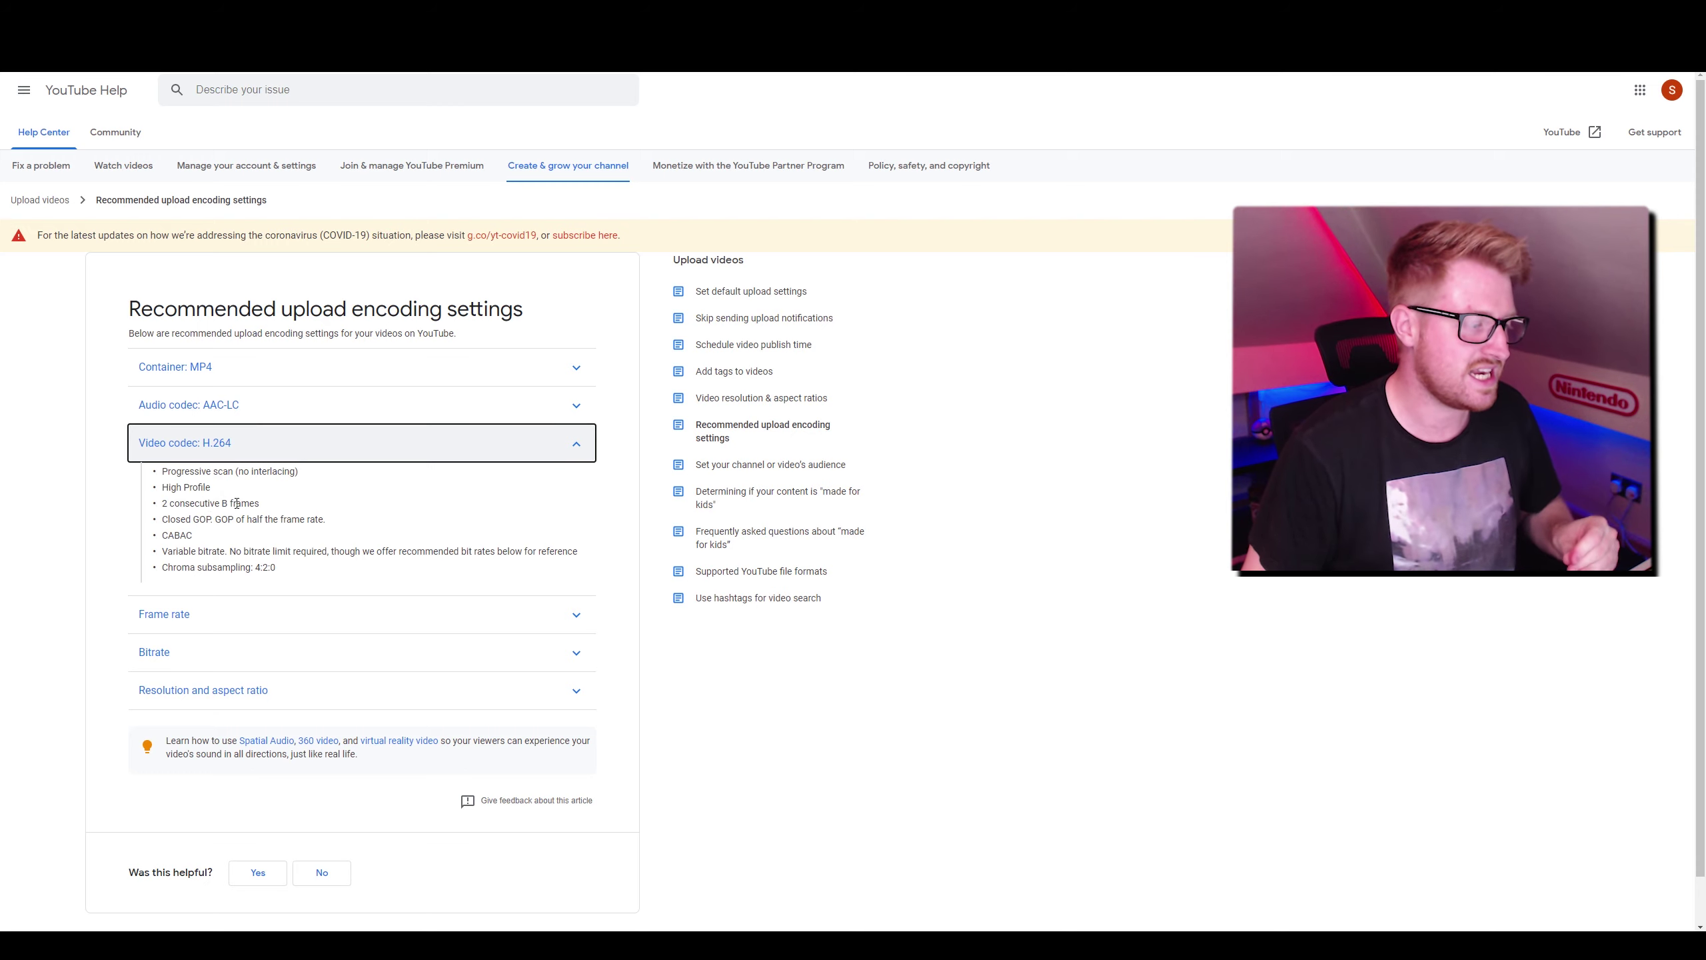
# Highlight the progressive scan and High Profile advice, then expand the Frame rate recommendations.
pyautogui.moveTo(162, 471); pyautogui.dragTo(232, 505)
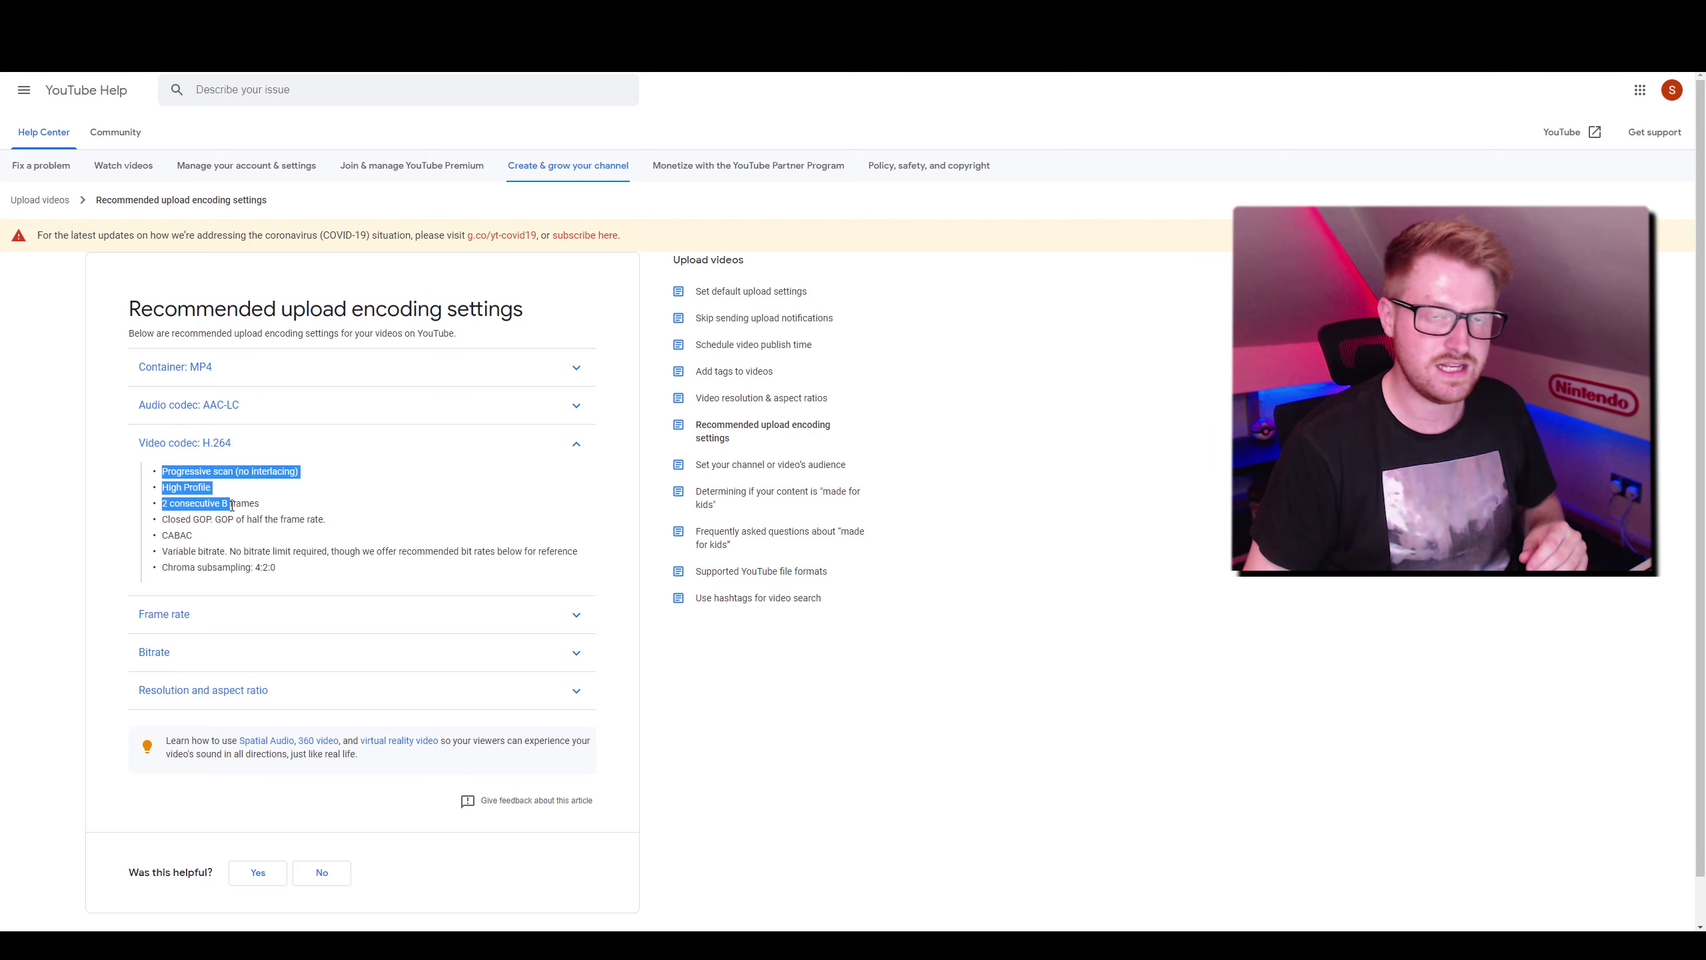
pyautogui.click(297, 531)
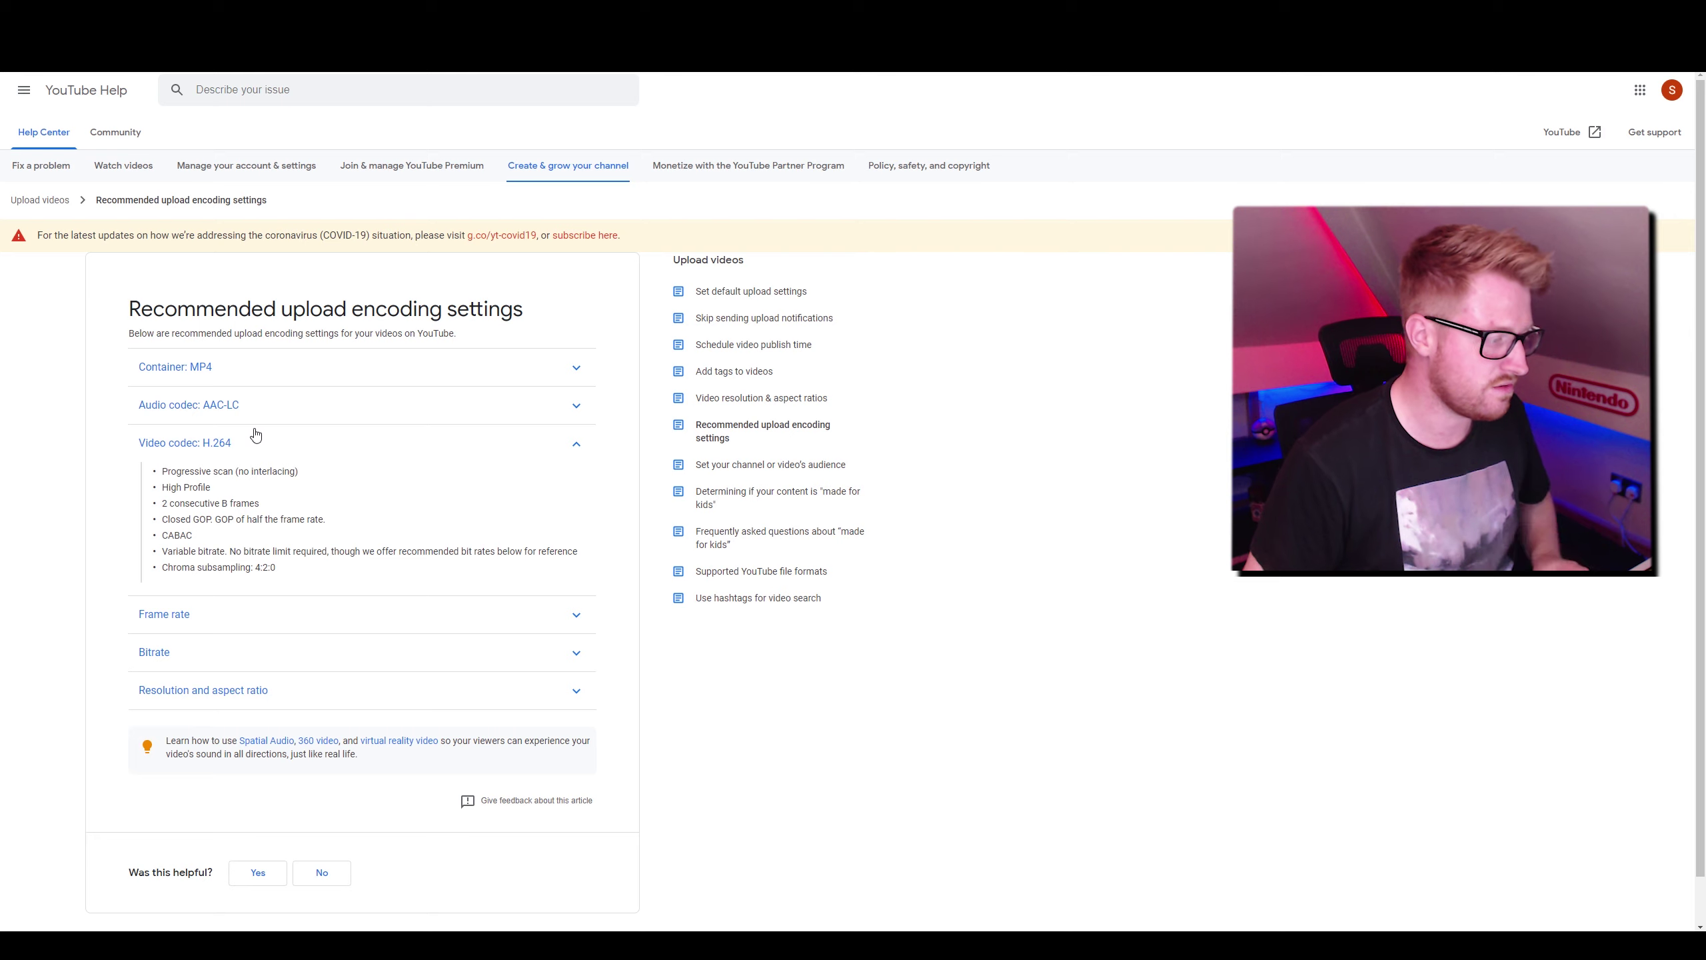
pyautogui.click(263, 614)
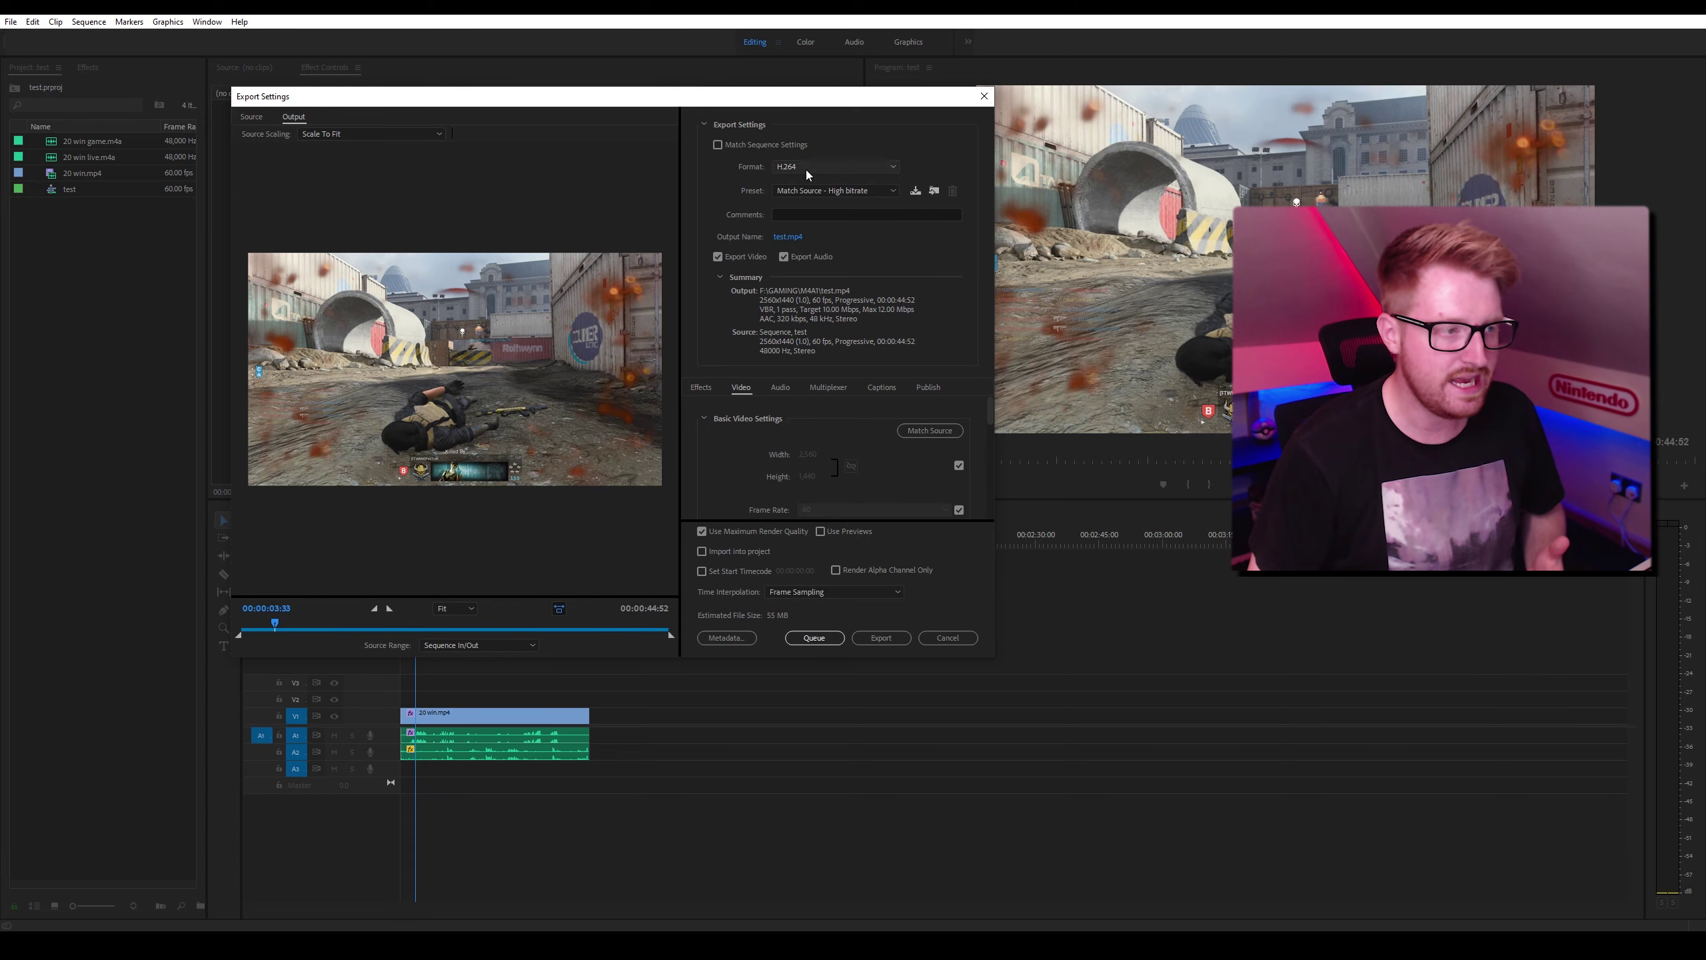
# Confirm Format H.264 and the Match Source - High bitrate preset.
pyautogui.click(799, 168)
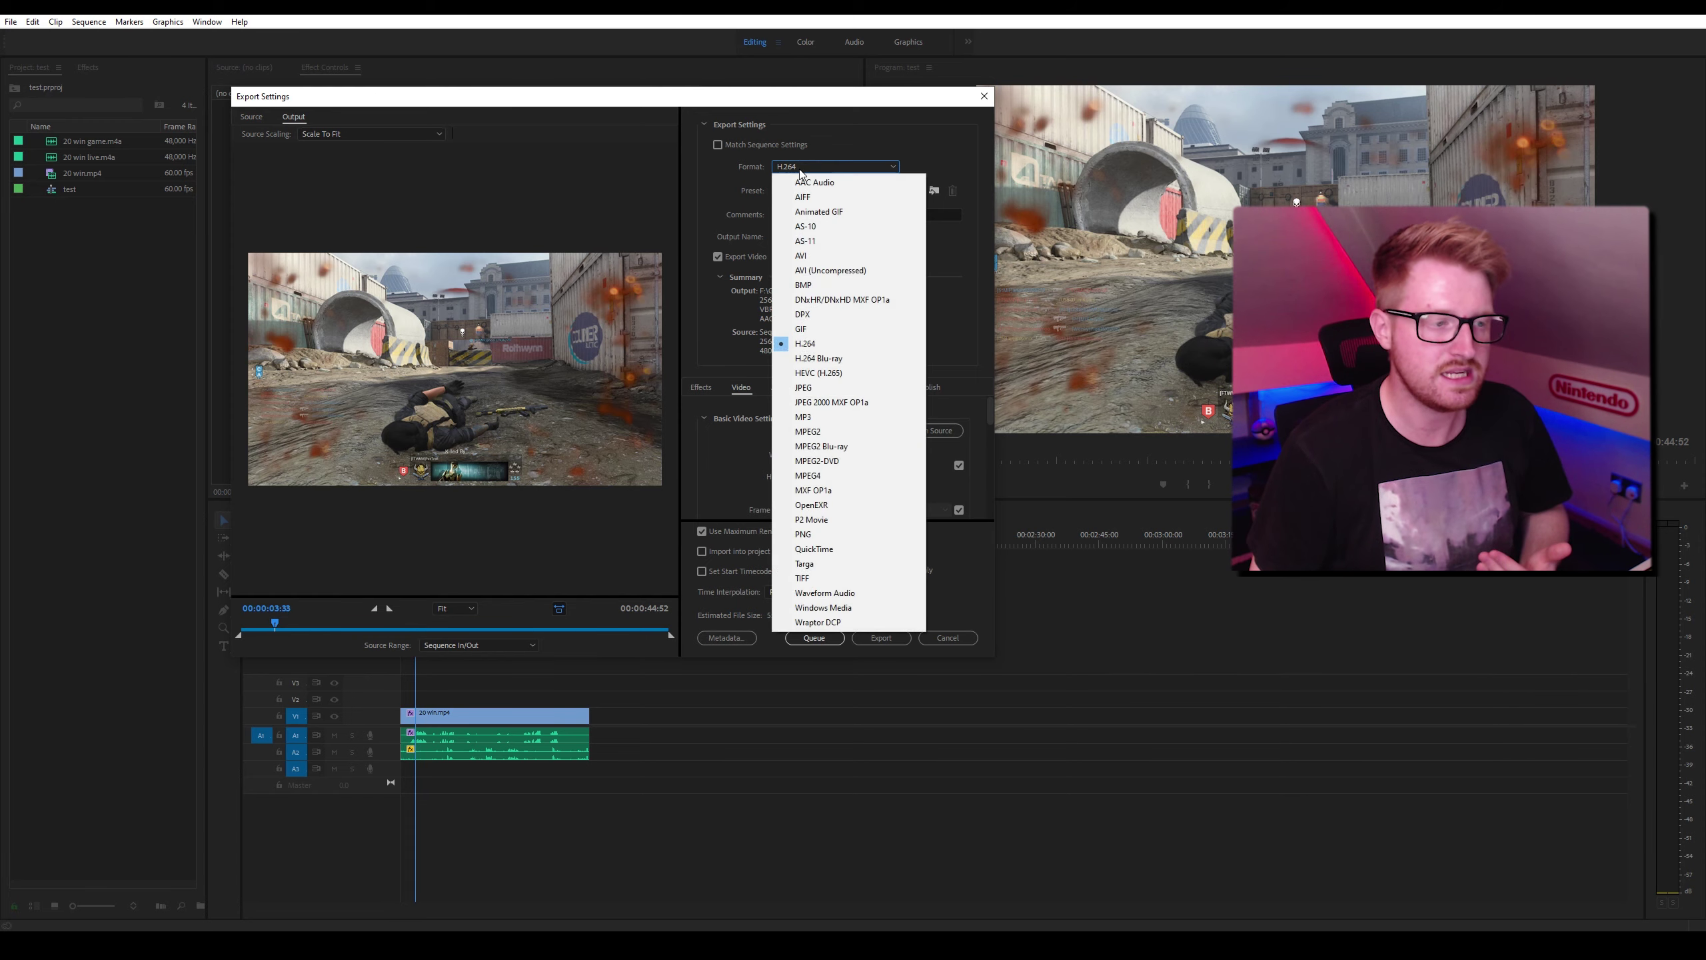
pyautogui.click(831, 344)
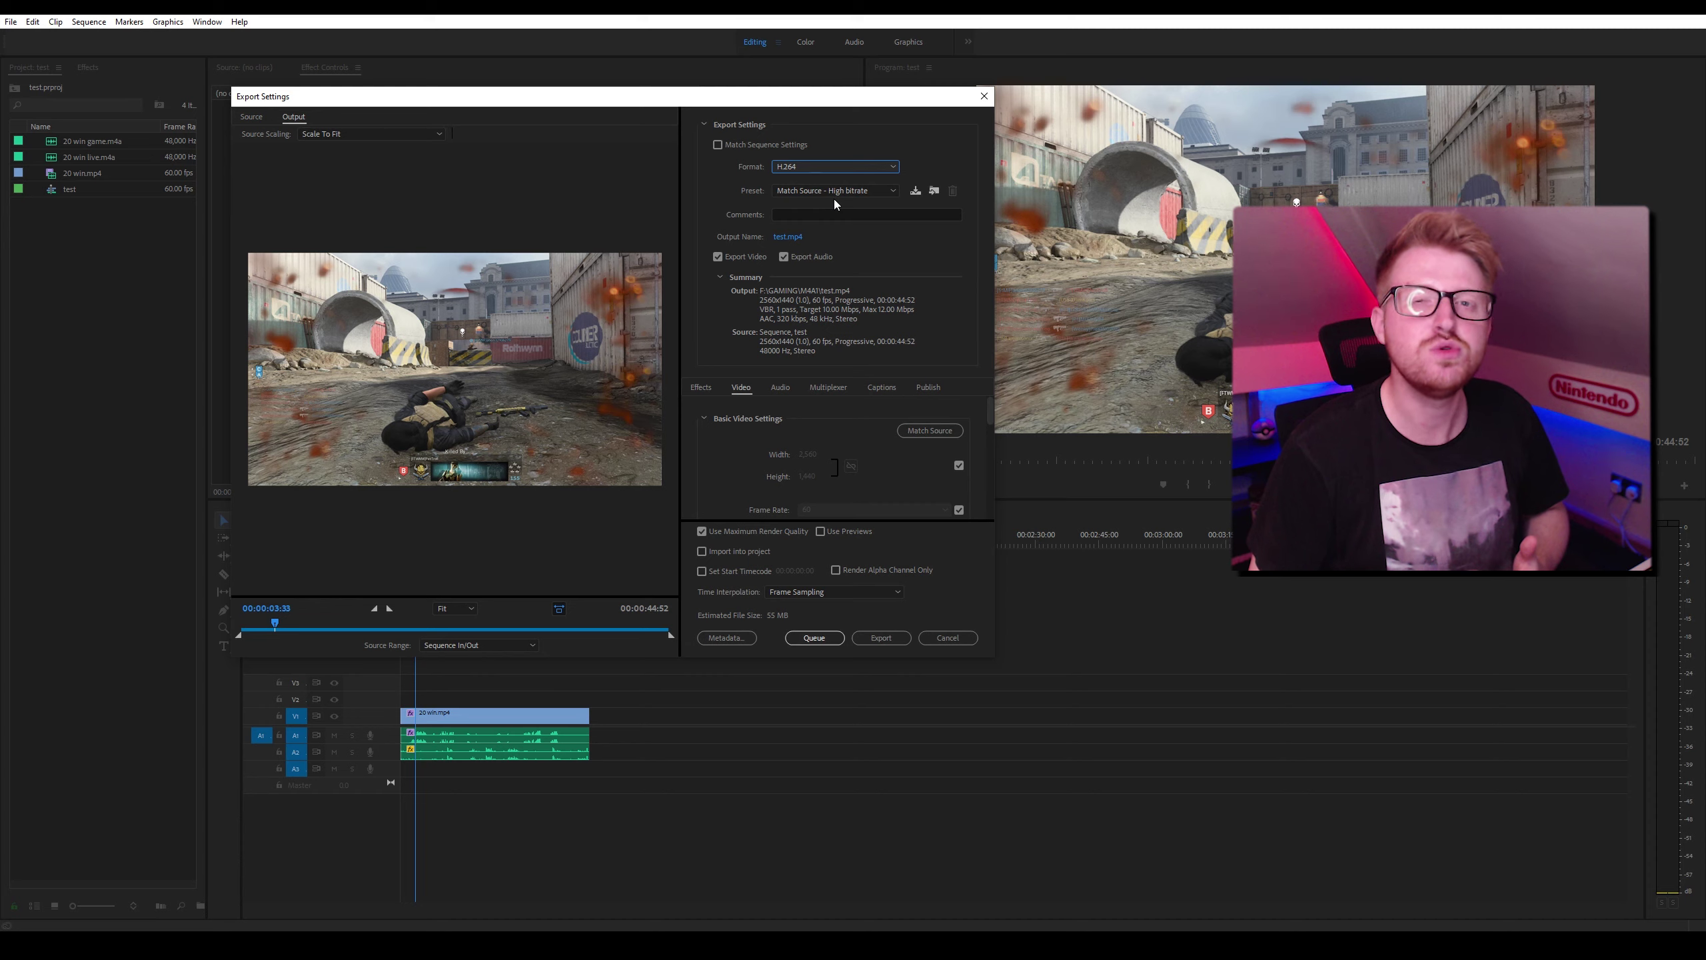
pyautogui.click(833, 192)
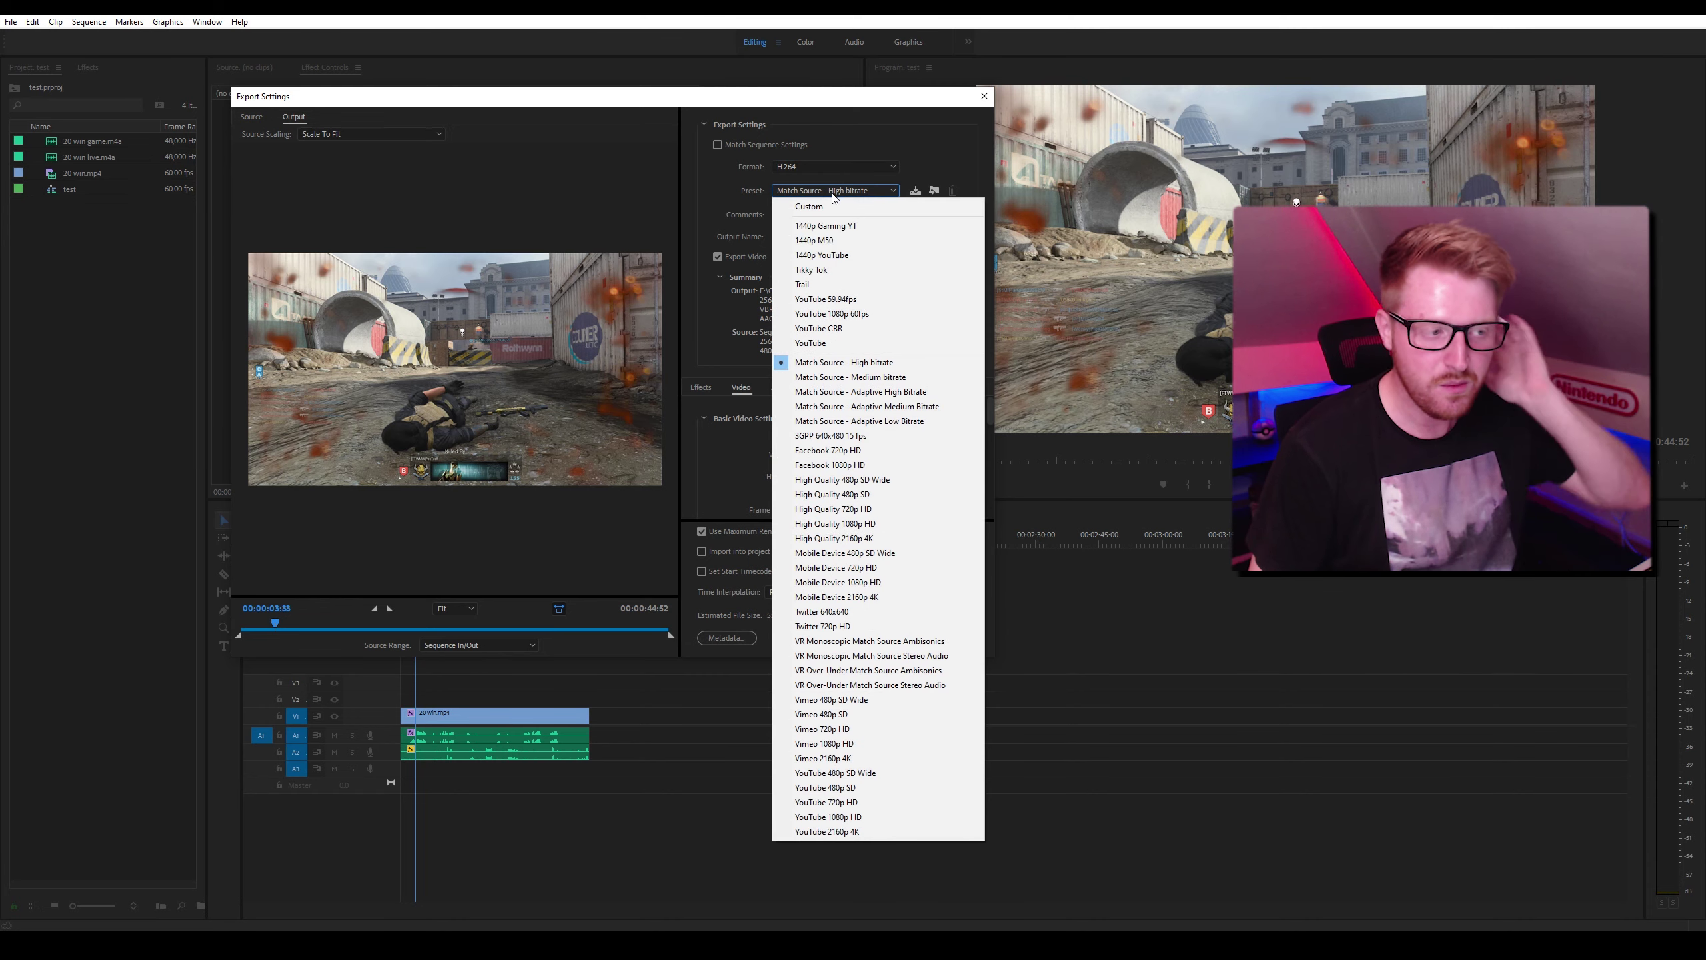
pyautogui.click(846, 364)
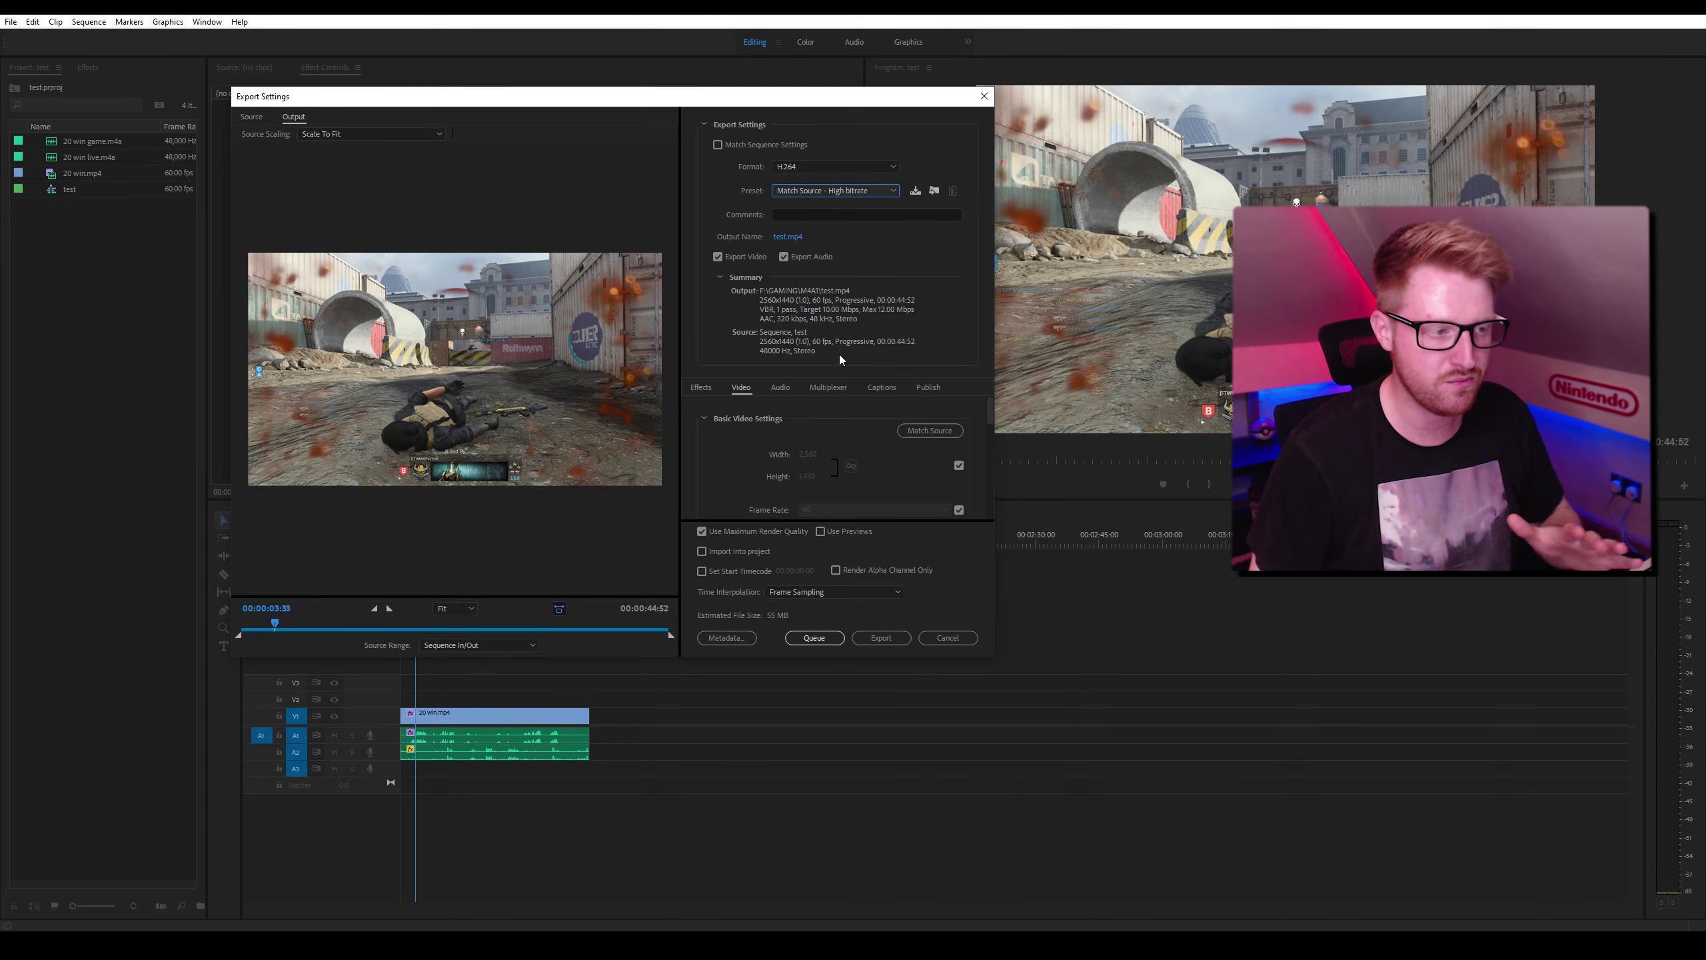
# Set the output file to test.mp4 in the F:\GAMING\M4A1 folder.
pyautogui.click(788, 237)
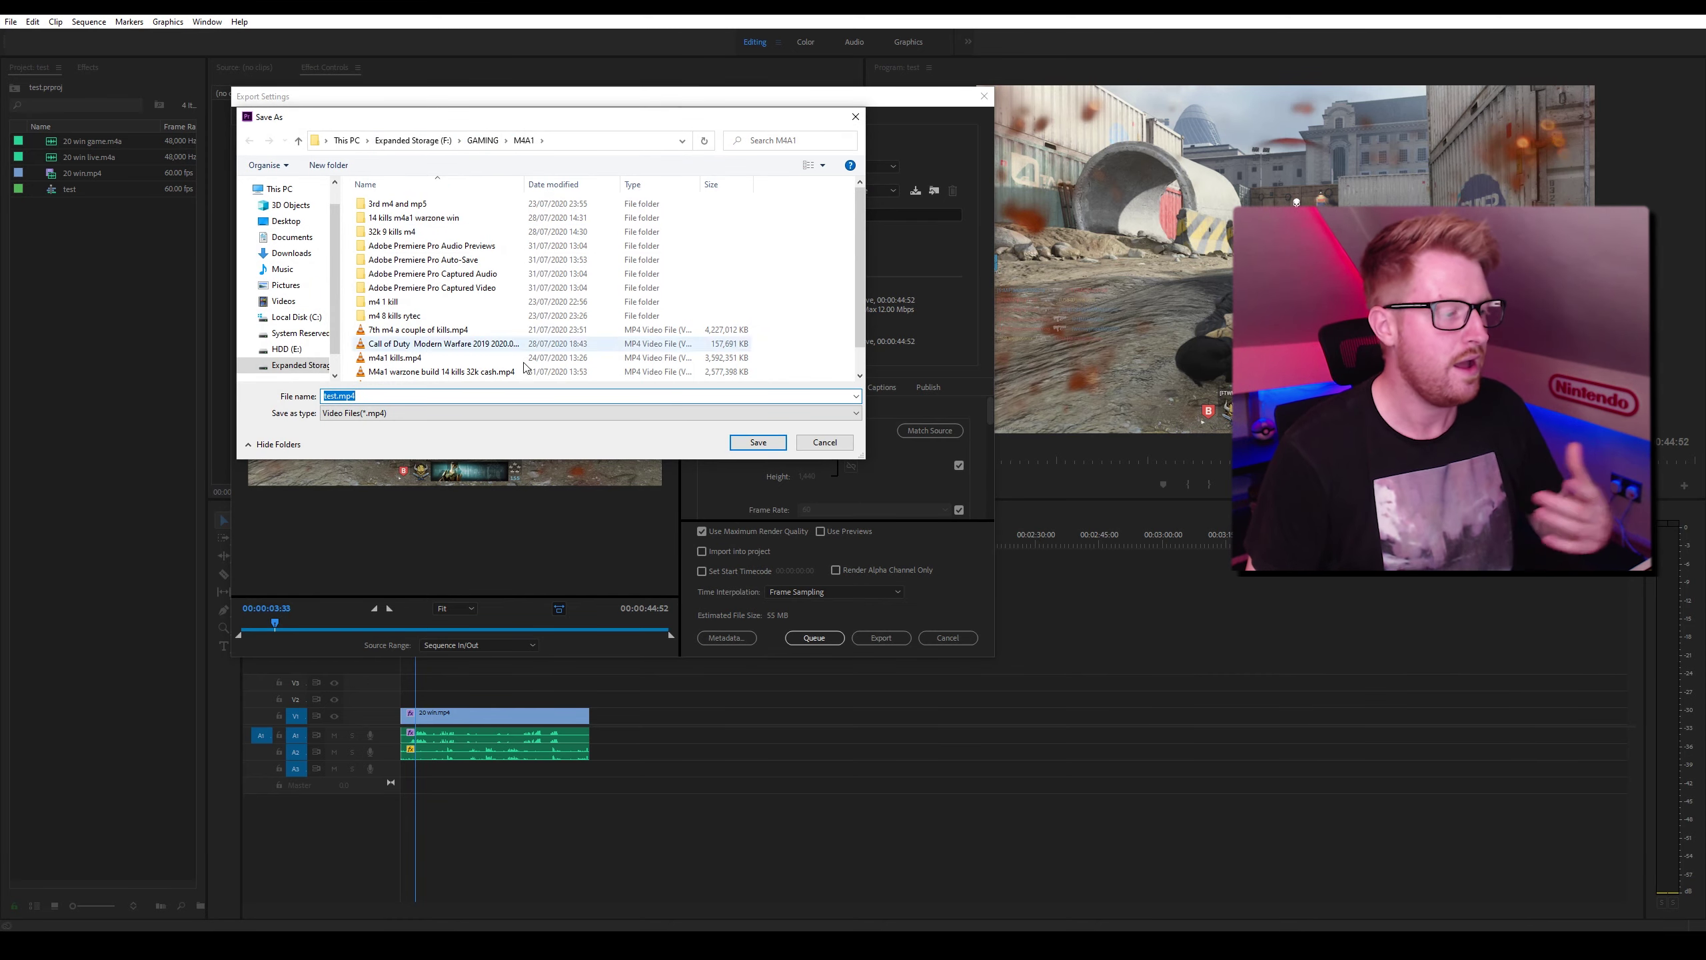
pyautogui.click(758, 442)
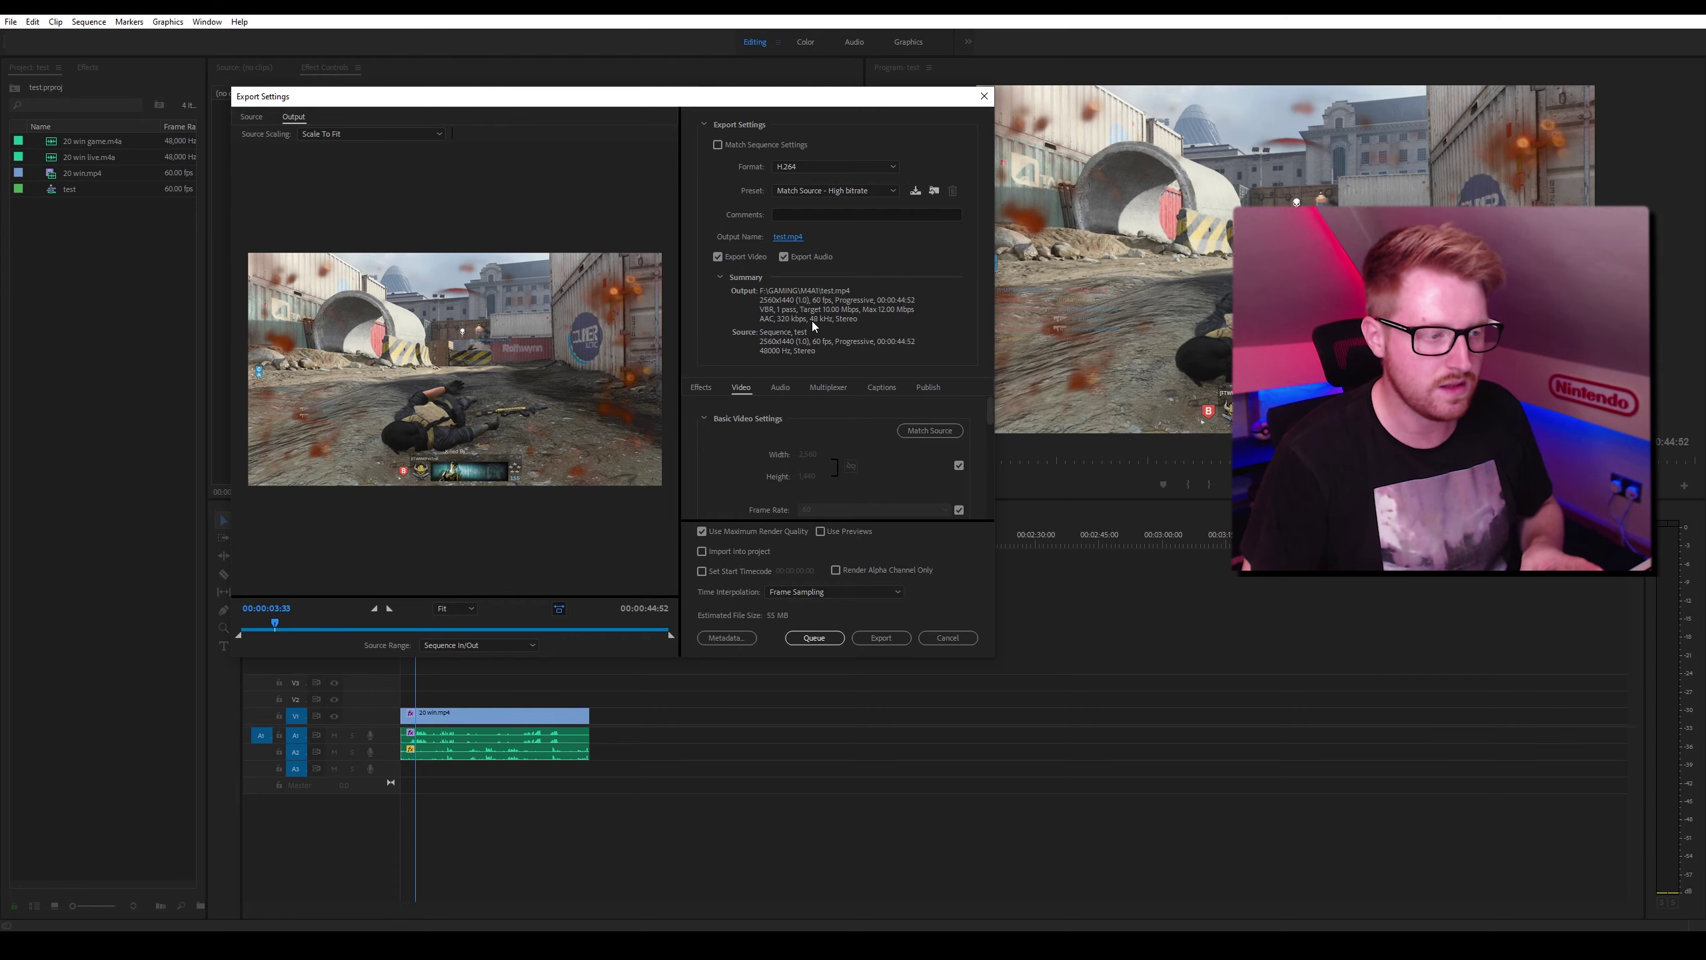
pyautogui.scroll(2, 746, 452)
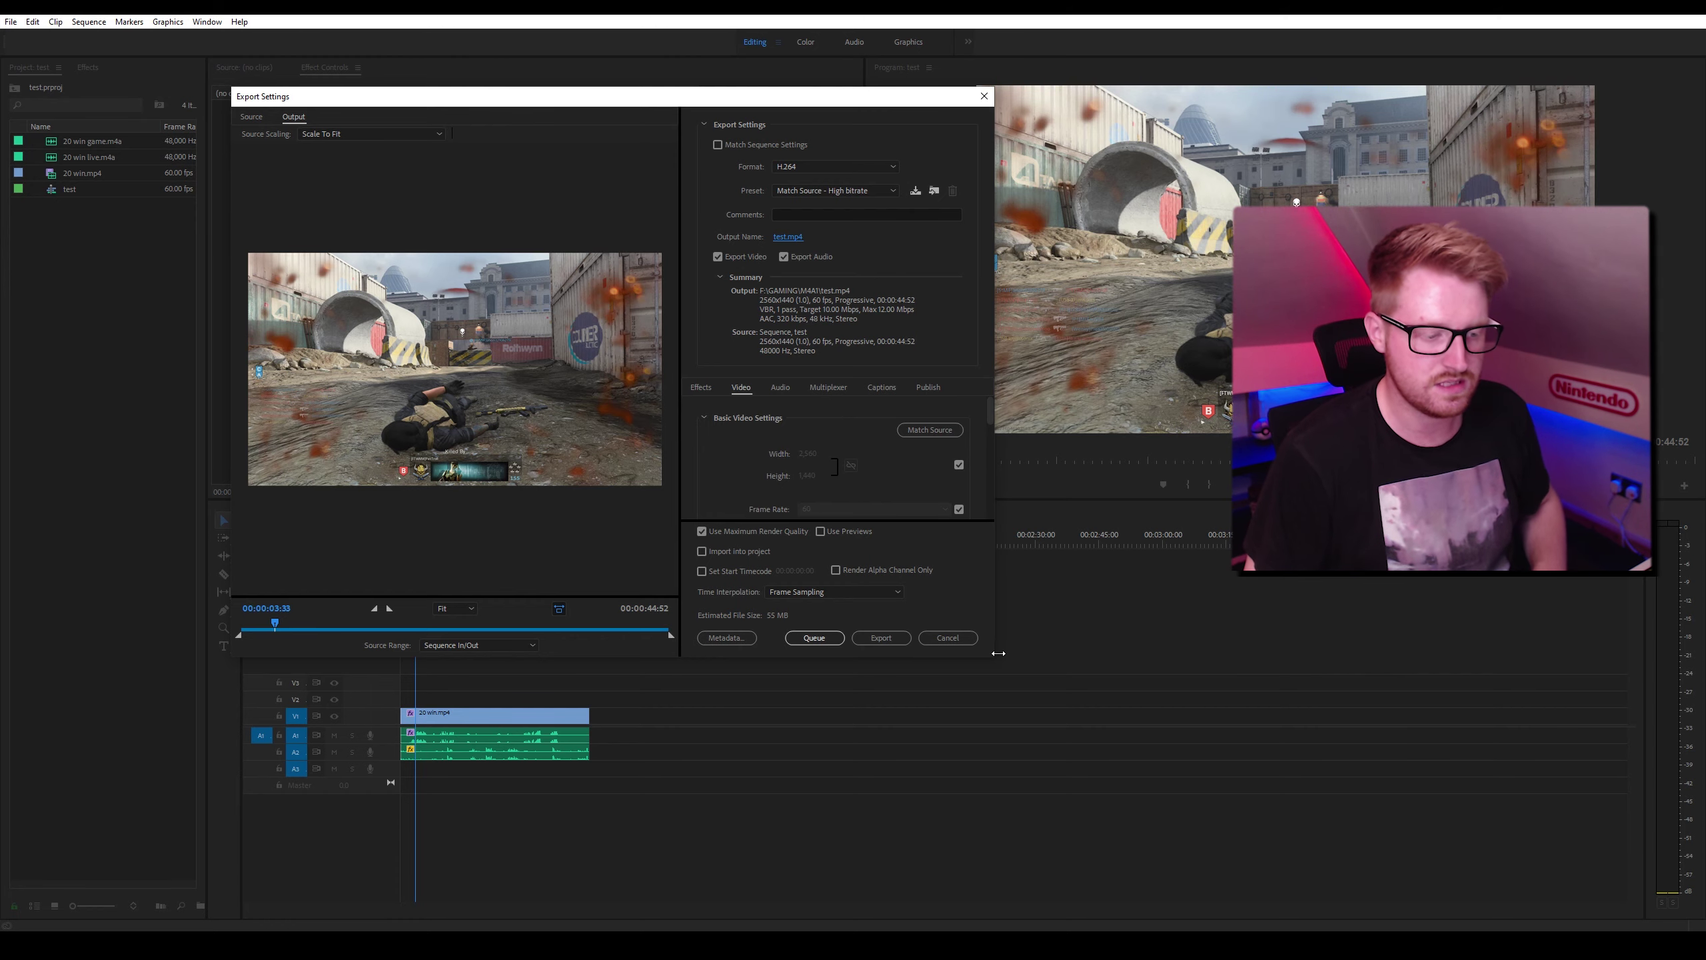
# Enlarge Export Settings and set a custom output width of 2560, keeping frame rate matched to source.
pyautogui.moveTo(1018, 684); pyautogui.dragTo(1128, 861)
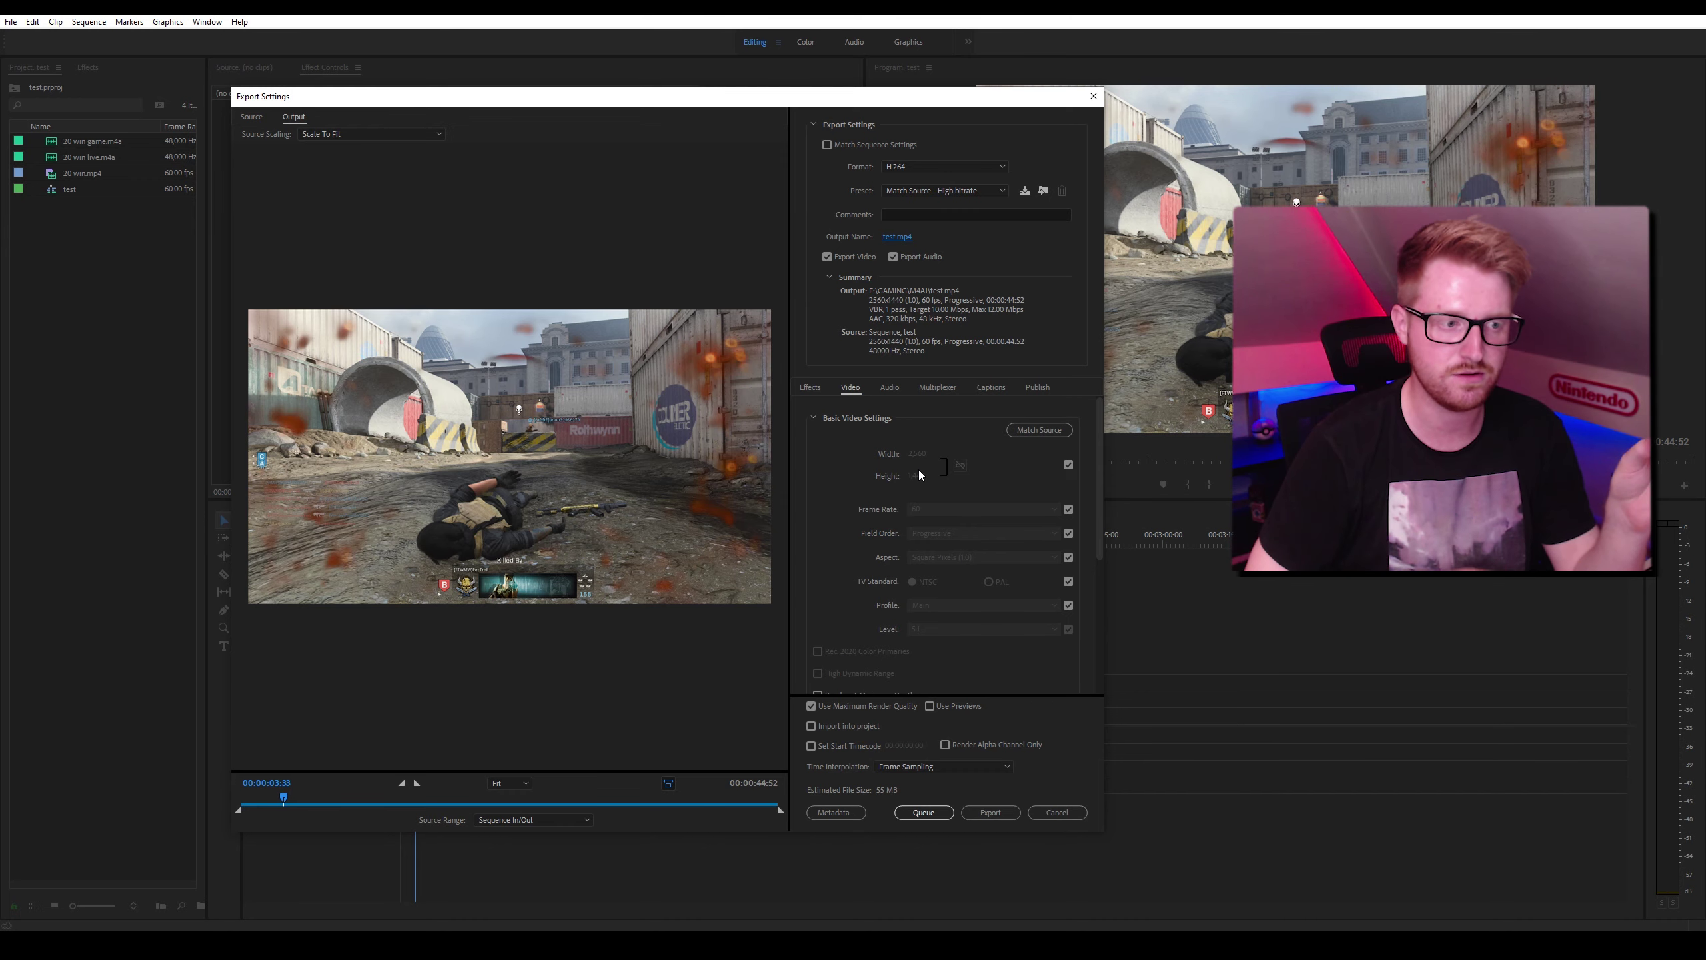
pyautogui.click(1069, 465)
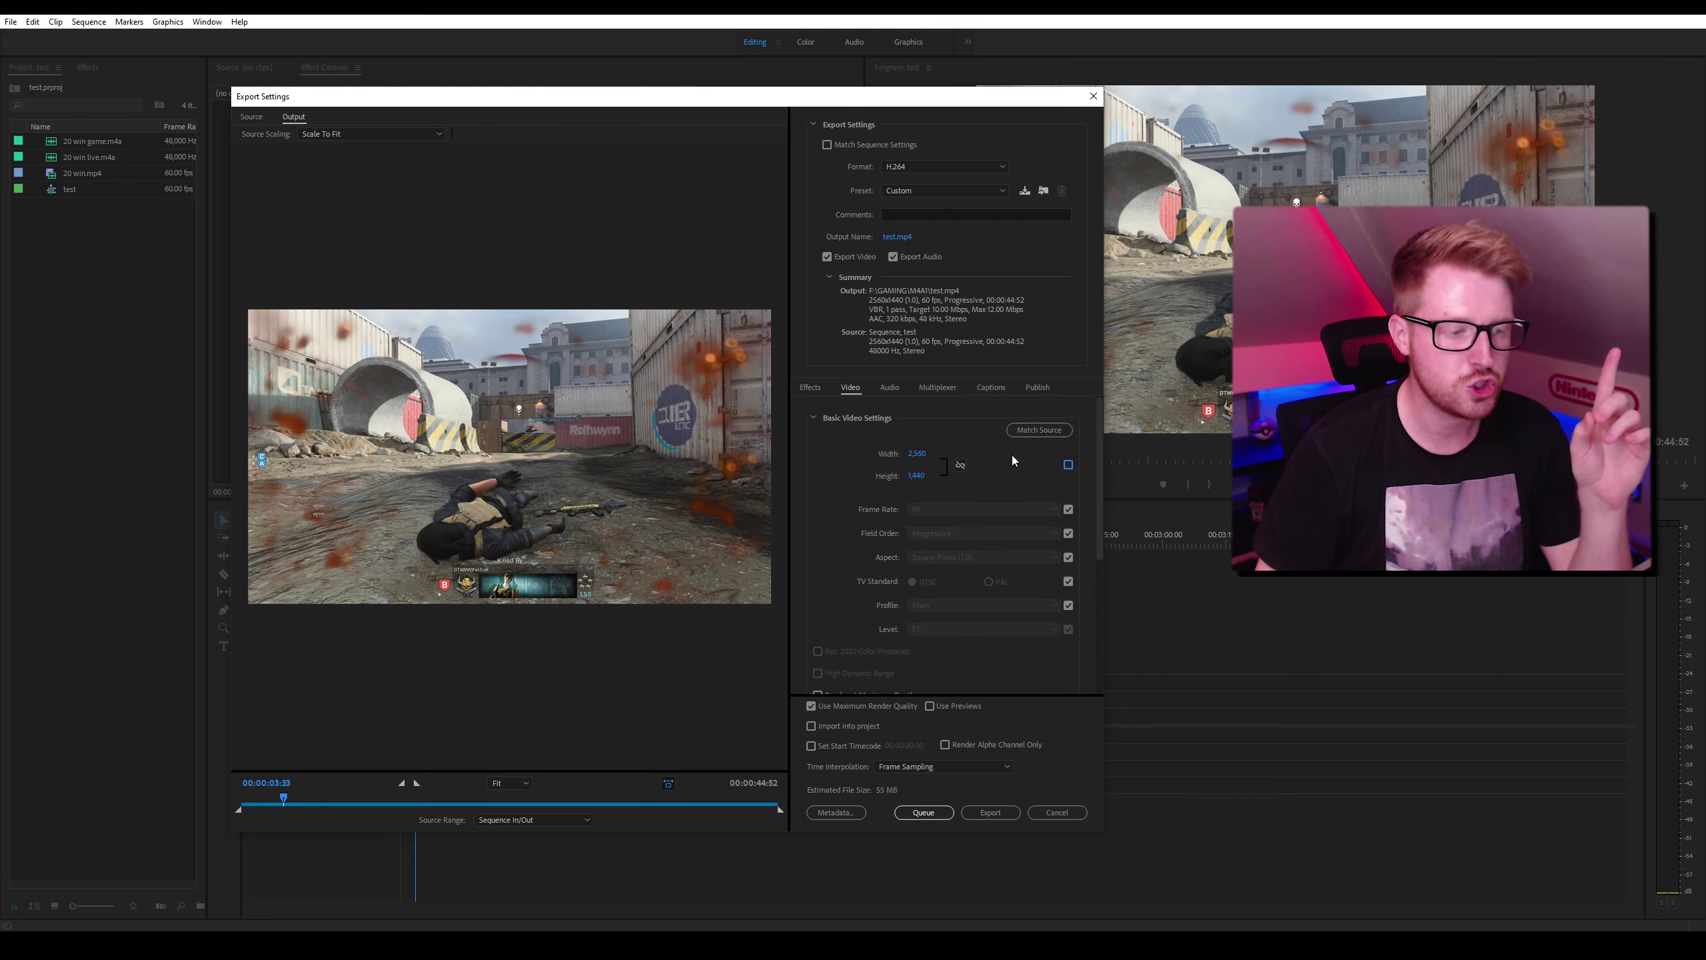
pyautogui.moveTo(960, 454); pyautogui.dragTo(913, 457)
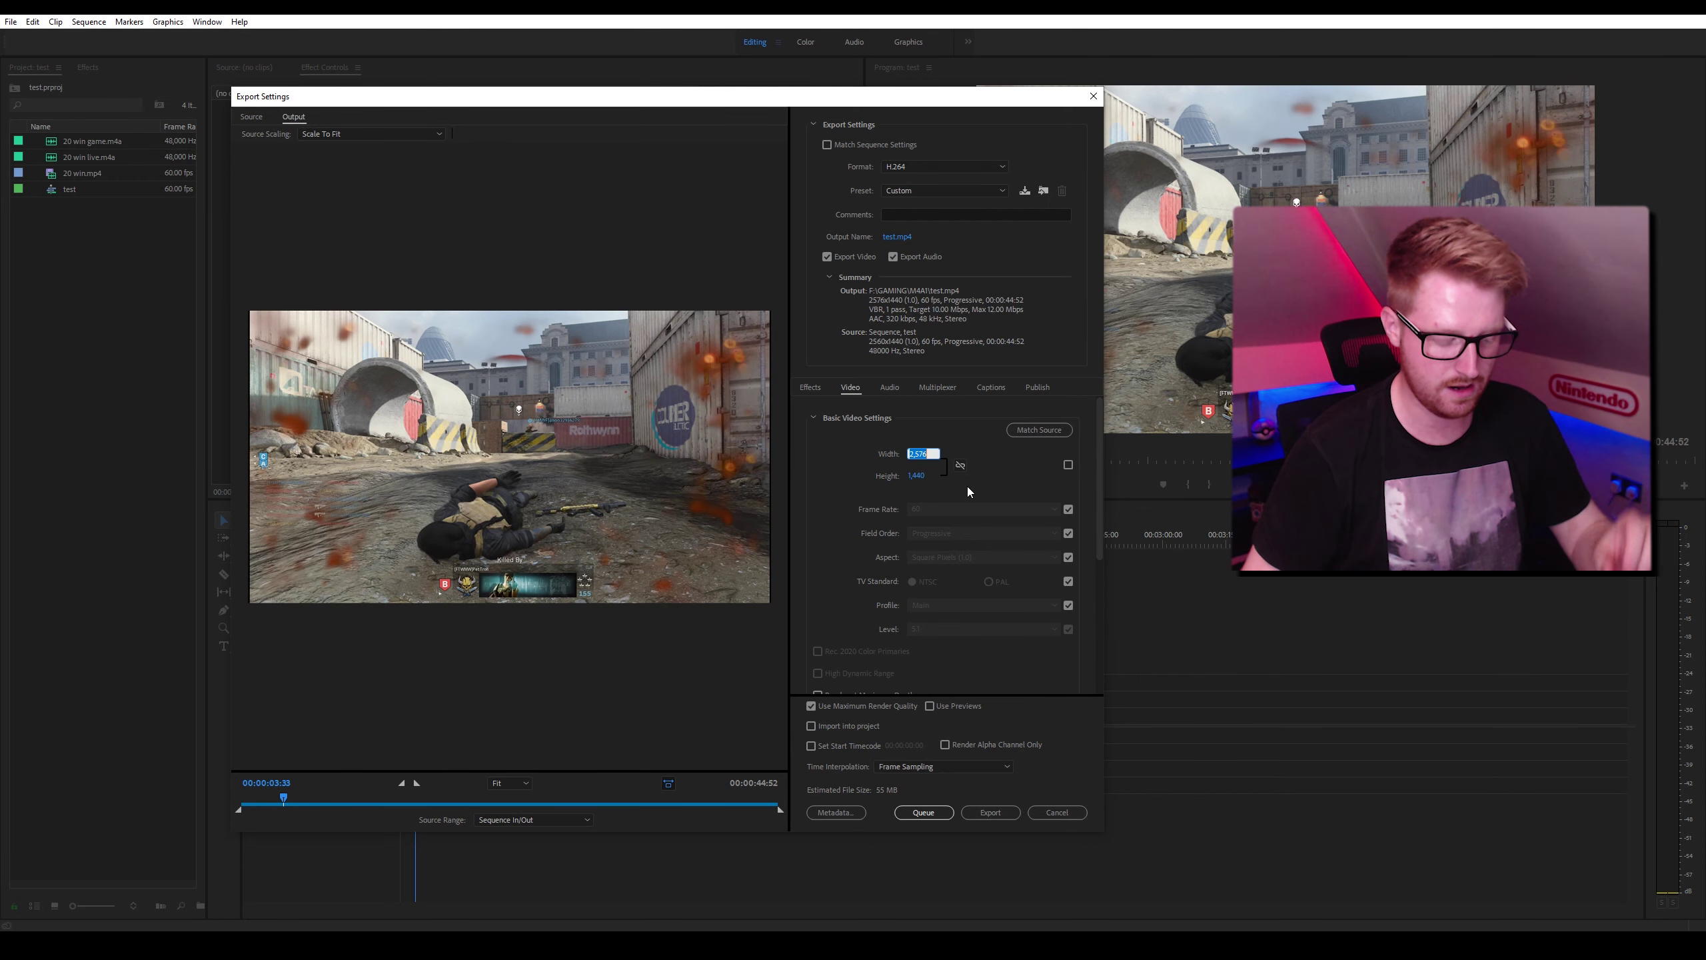
pyautogui.write('2560')
pyautogui.press('Return')
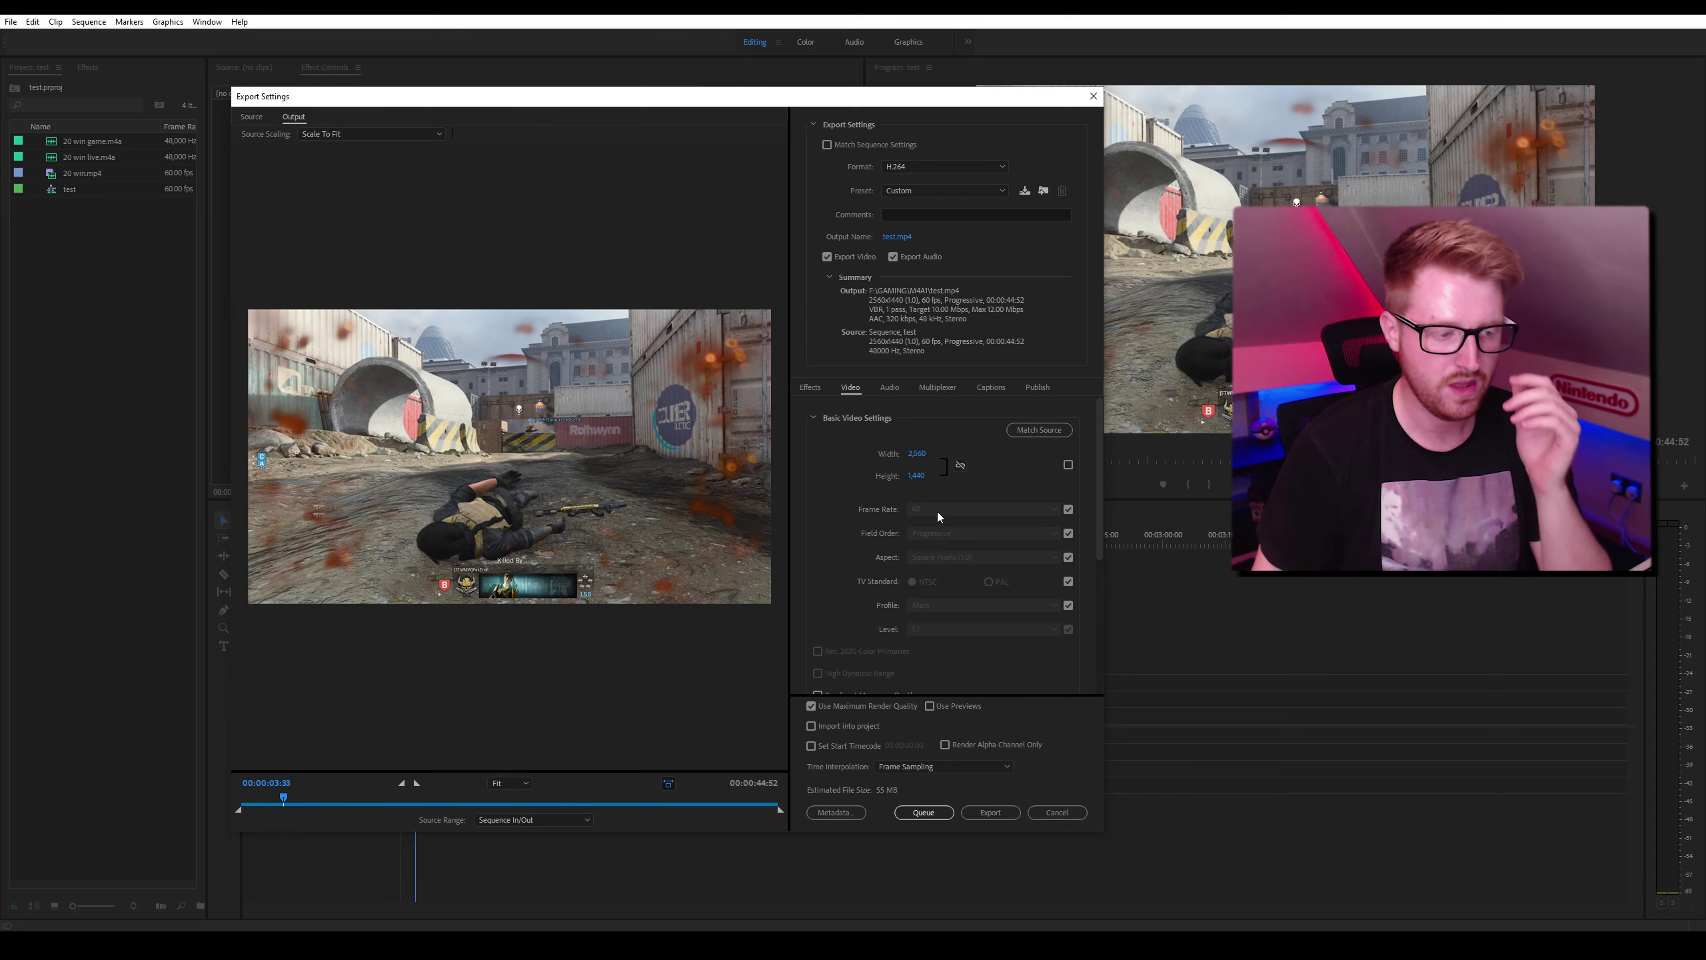
pyautogui.click(1068, 508)
pyautogui.click(1069, 509)
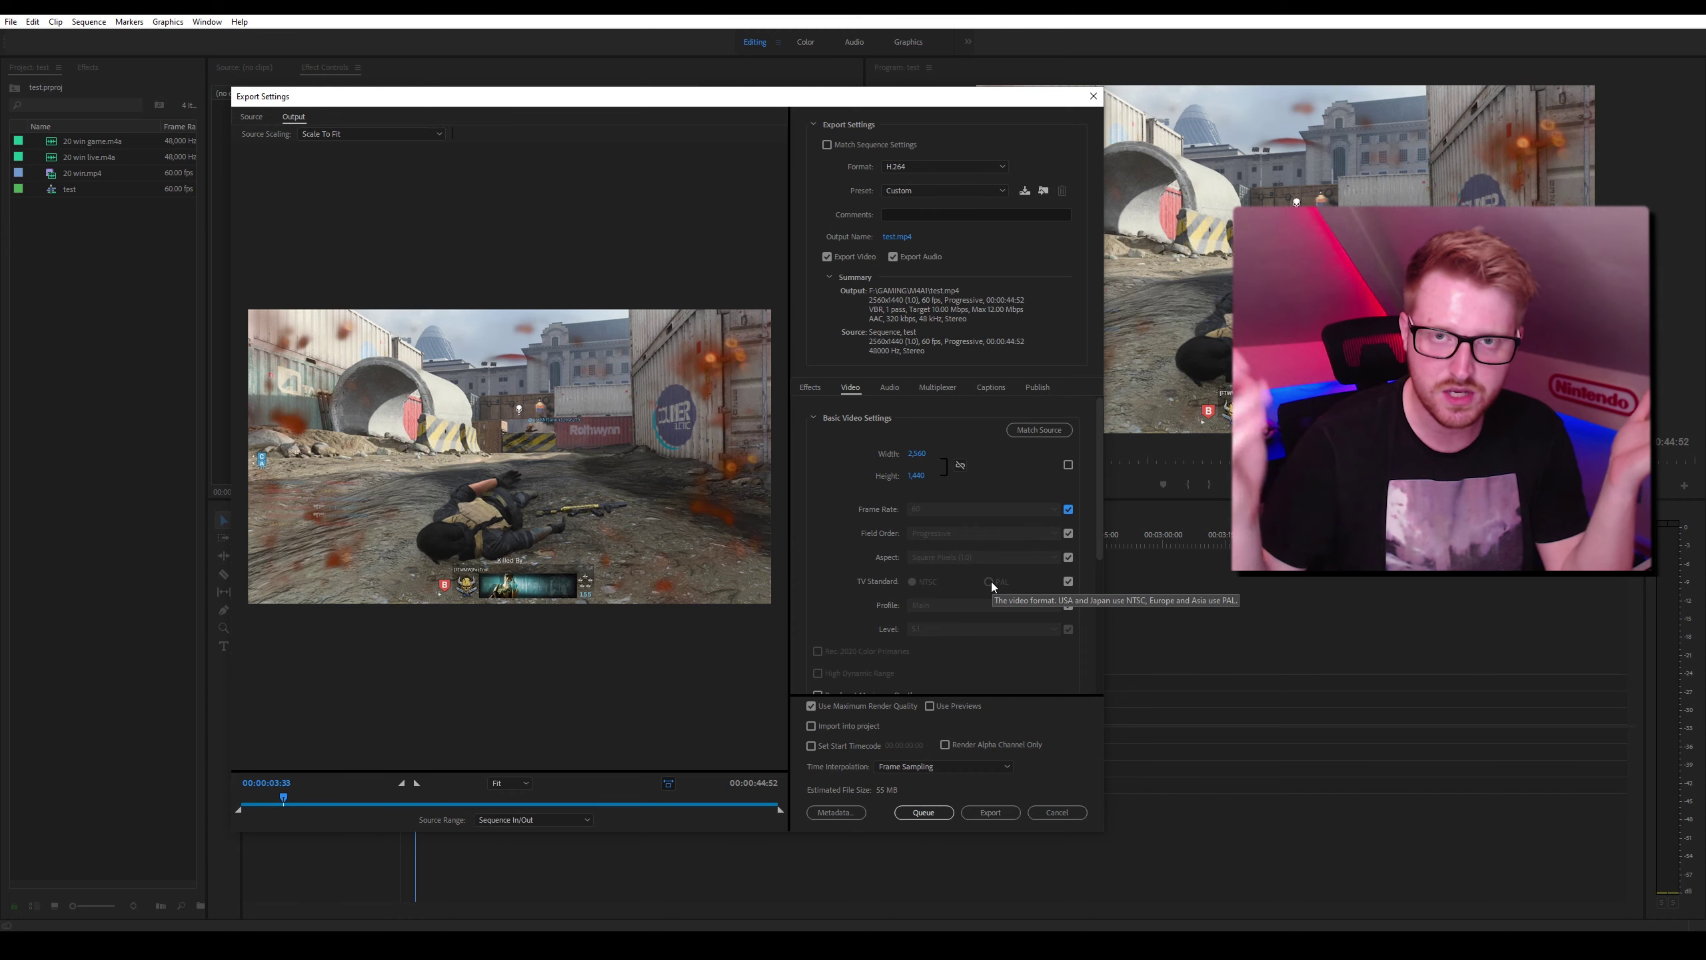
# Switch the H.264 profile to High, leaving the level matched to source.
pyautogui.scroll(-3, 901, 455)
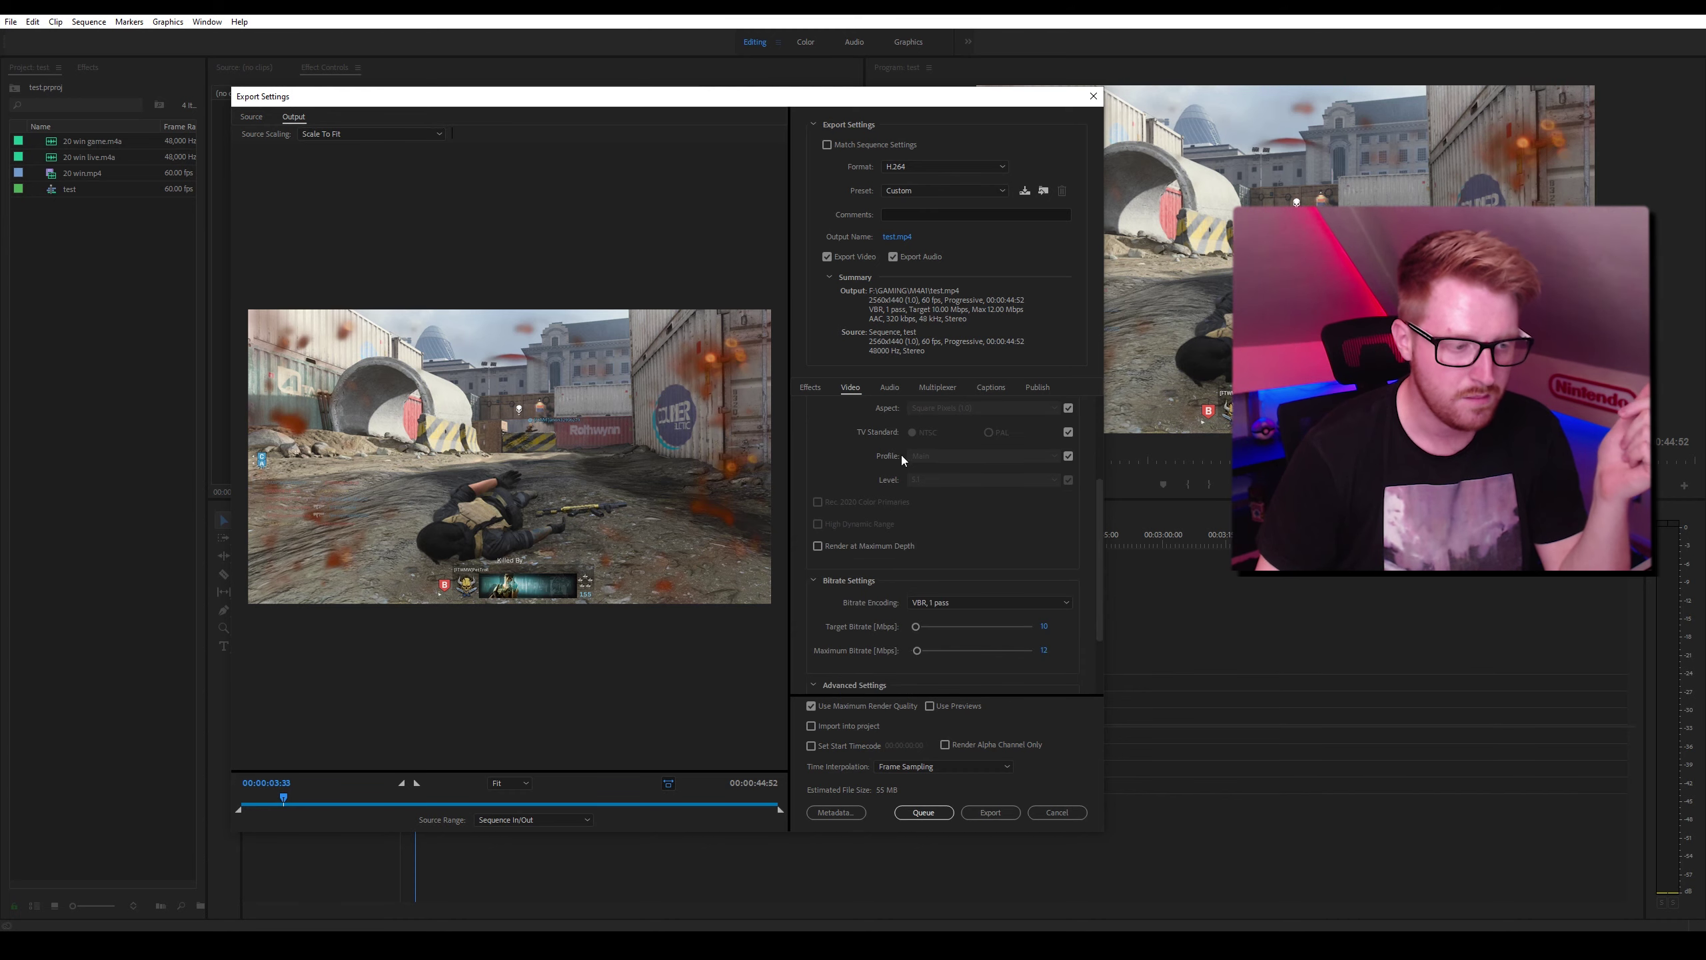
pyautogui.click(1070, 456)
pyautogui.click(1042, 457)
pyautogui.click(982, 502)
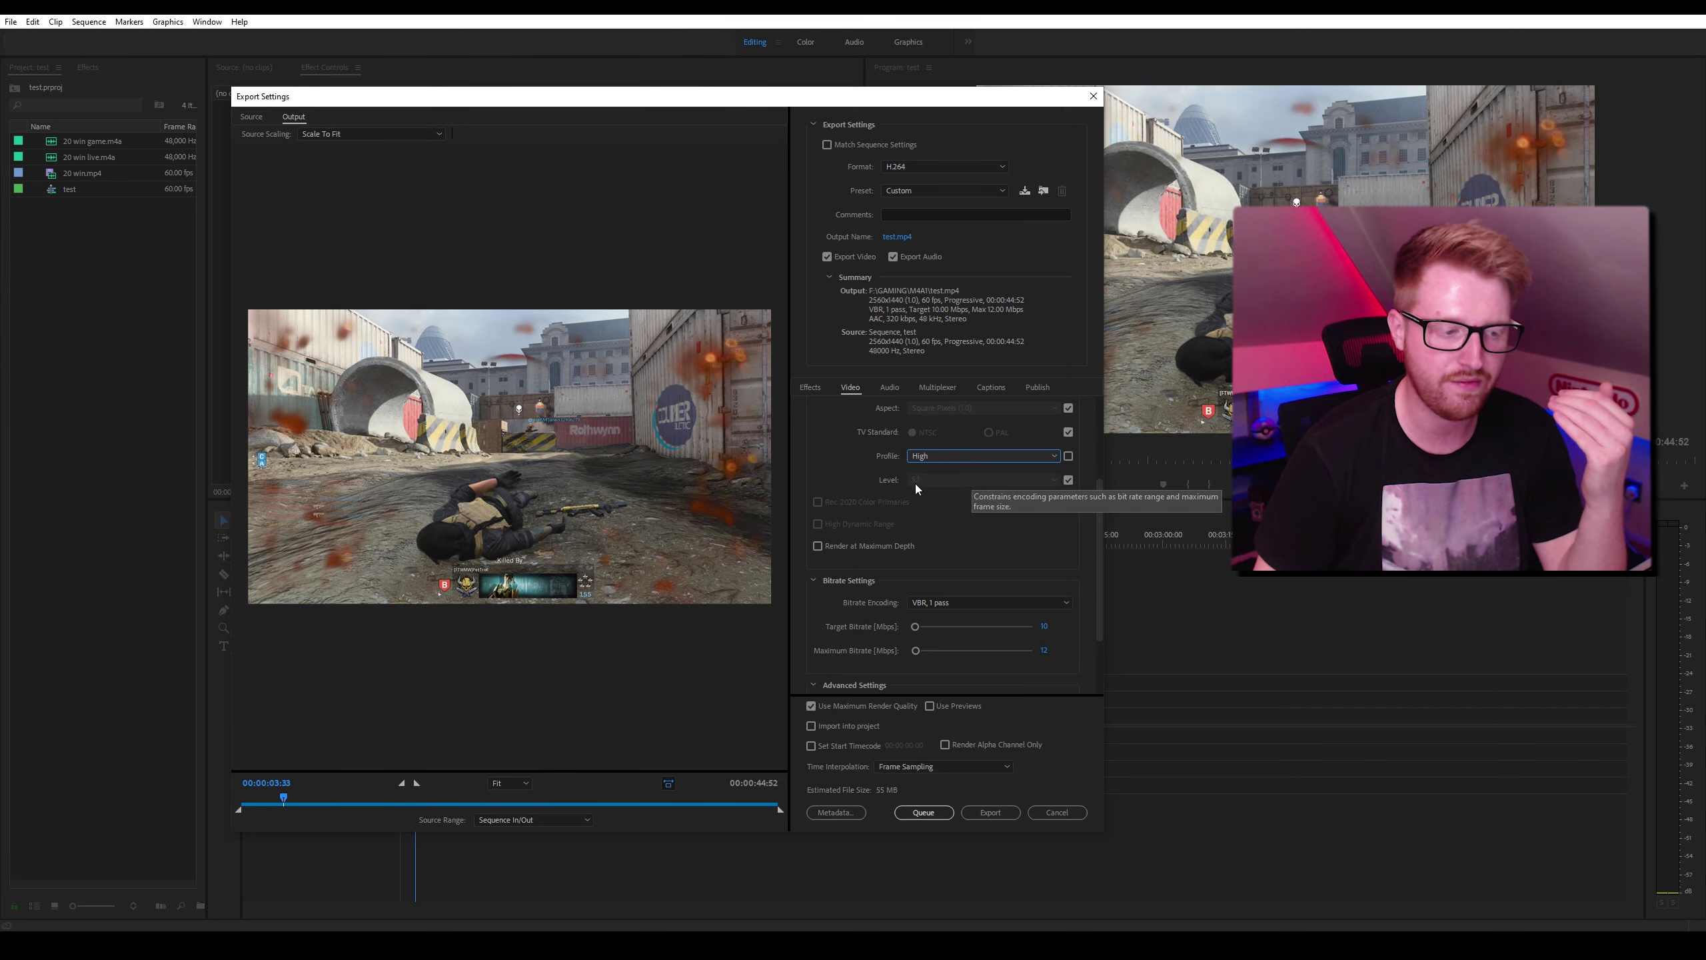
pyautogui.click(1068, 480)
pyautogui.click(1069, 480)
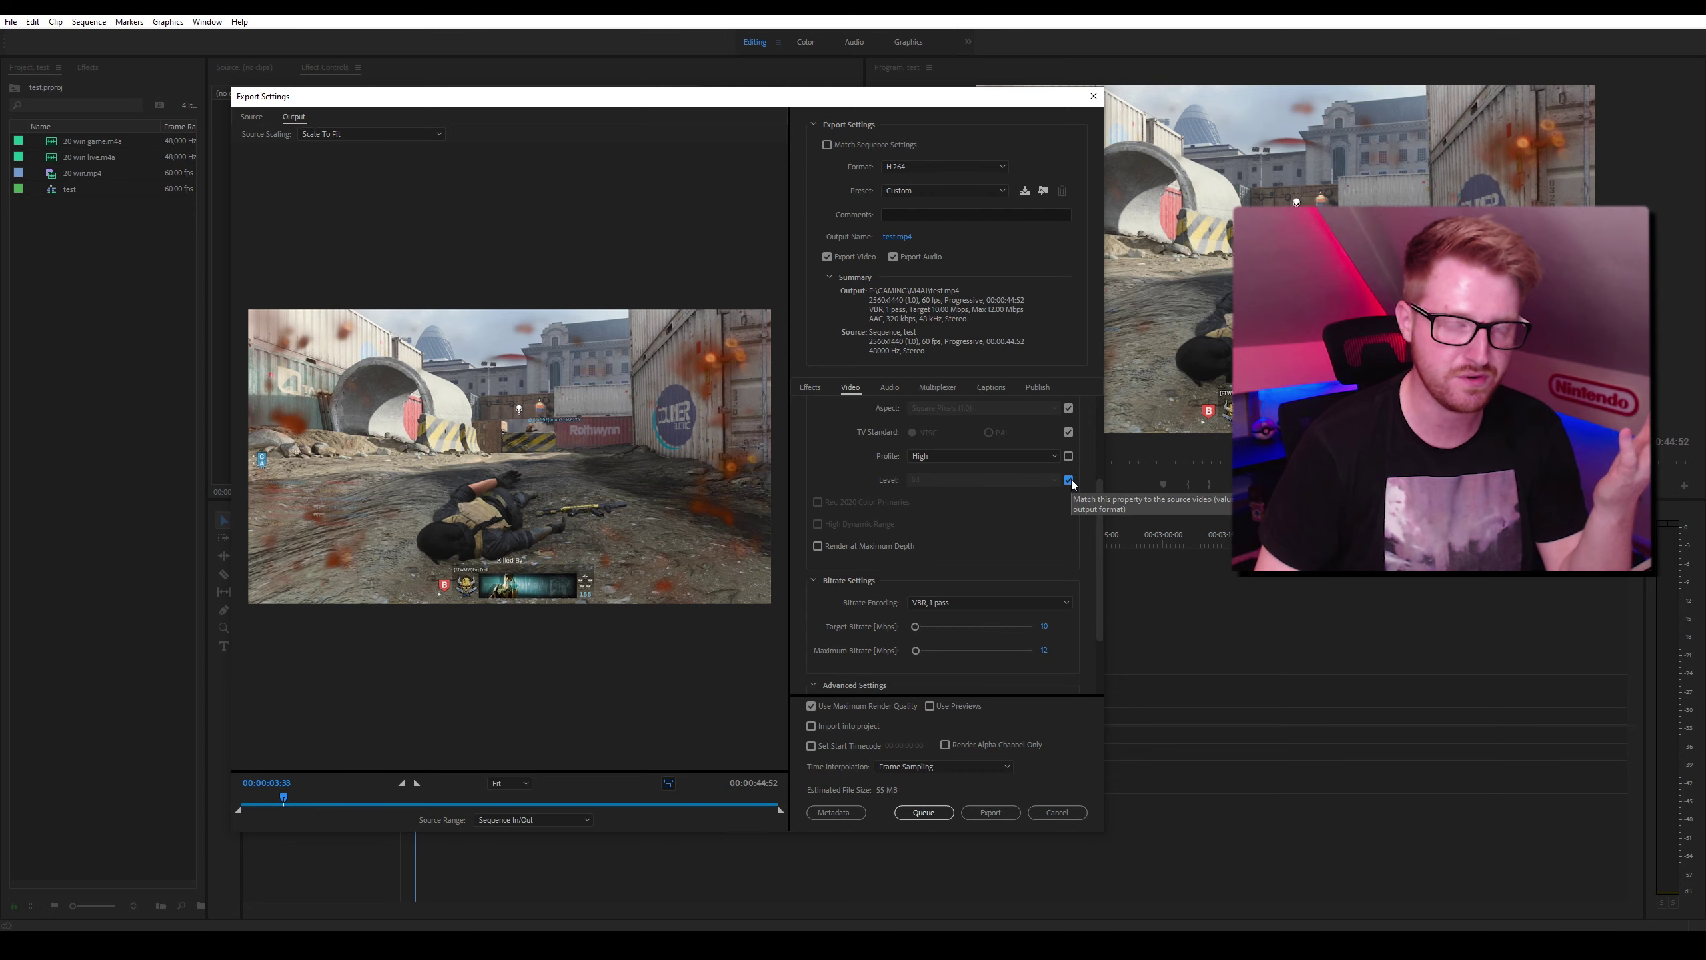
# Enable Render at Maximum Depth, choose VBR 2-pass encoding, and start setting the 24 Mbps target bitrate.
pyautogui.click(858, 547)
pyautogui.scroll(-3, 946, 557)
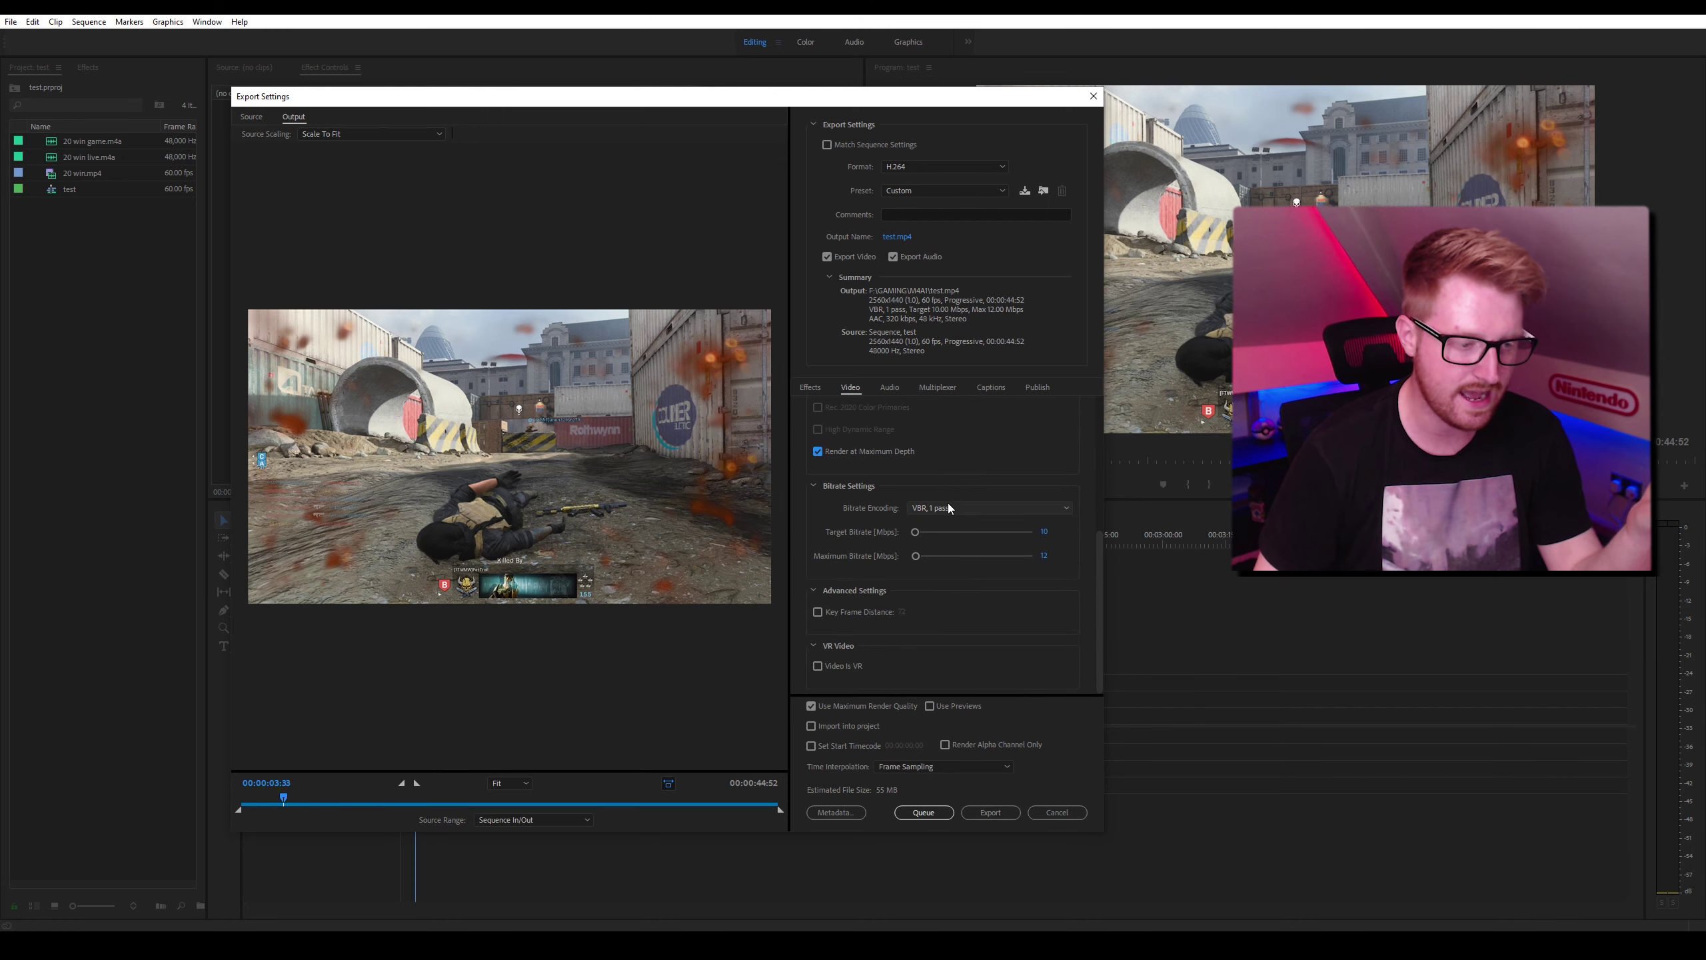
pyautogui.click(949, 507)
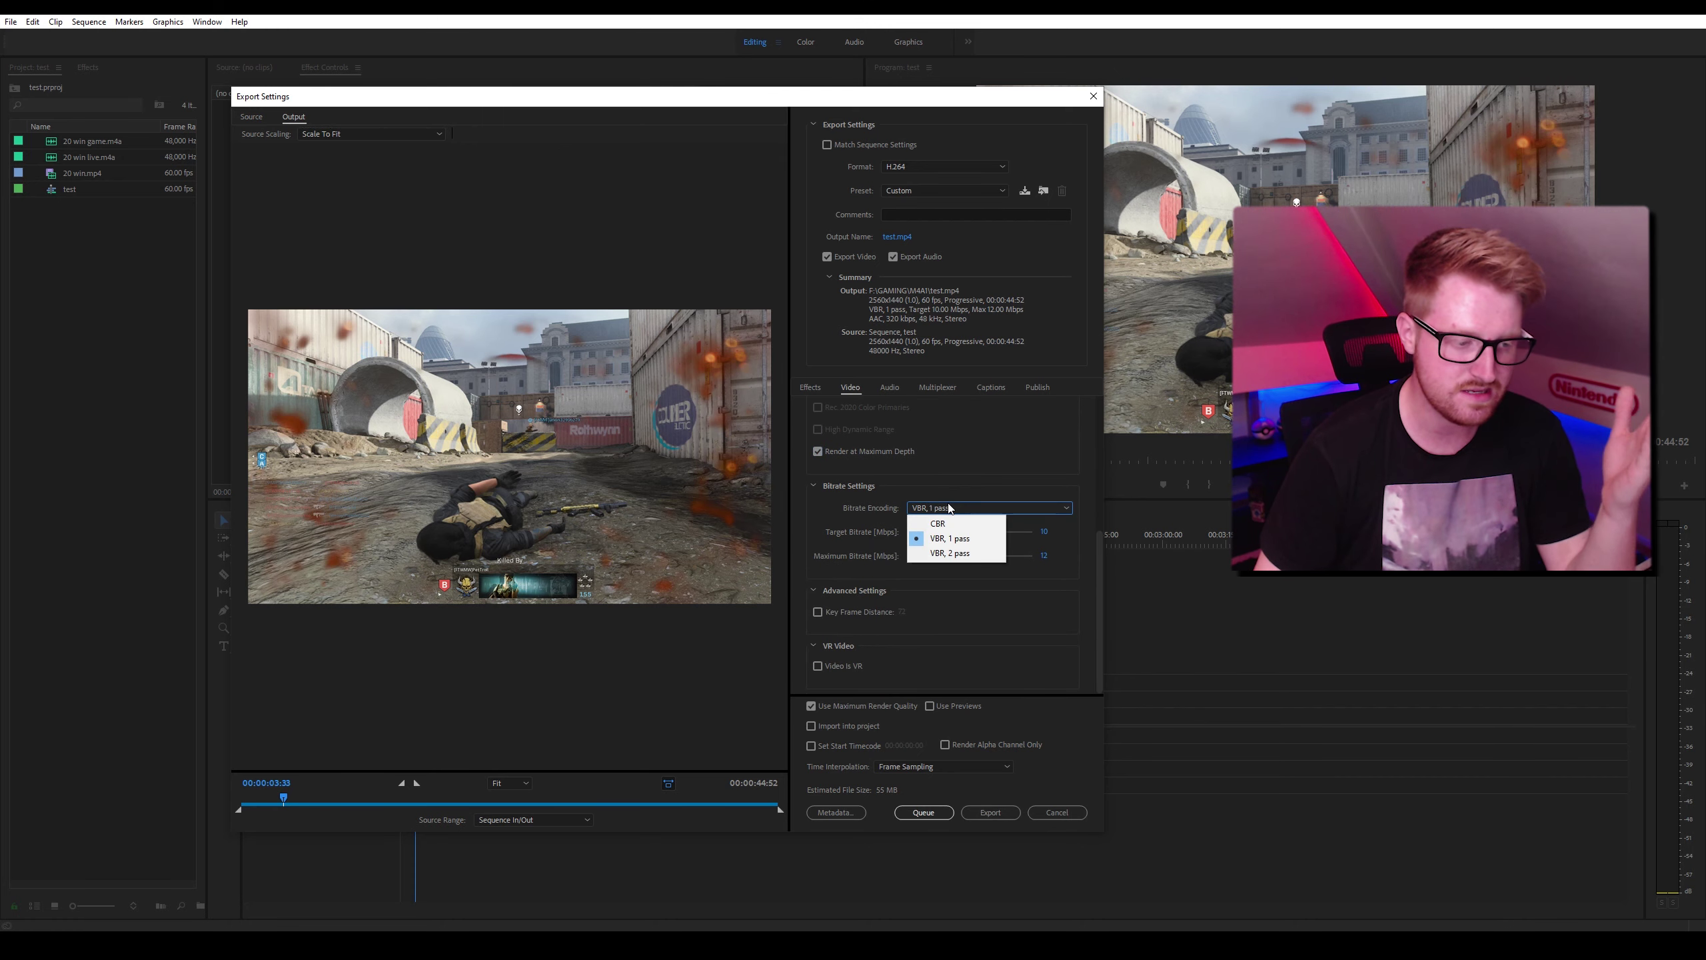
pyautogui.click(956, 548)
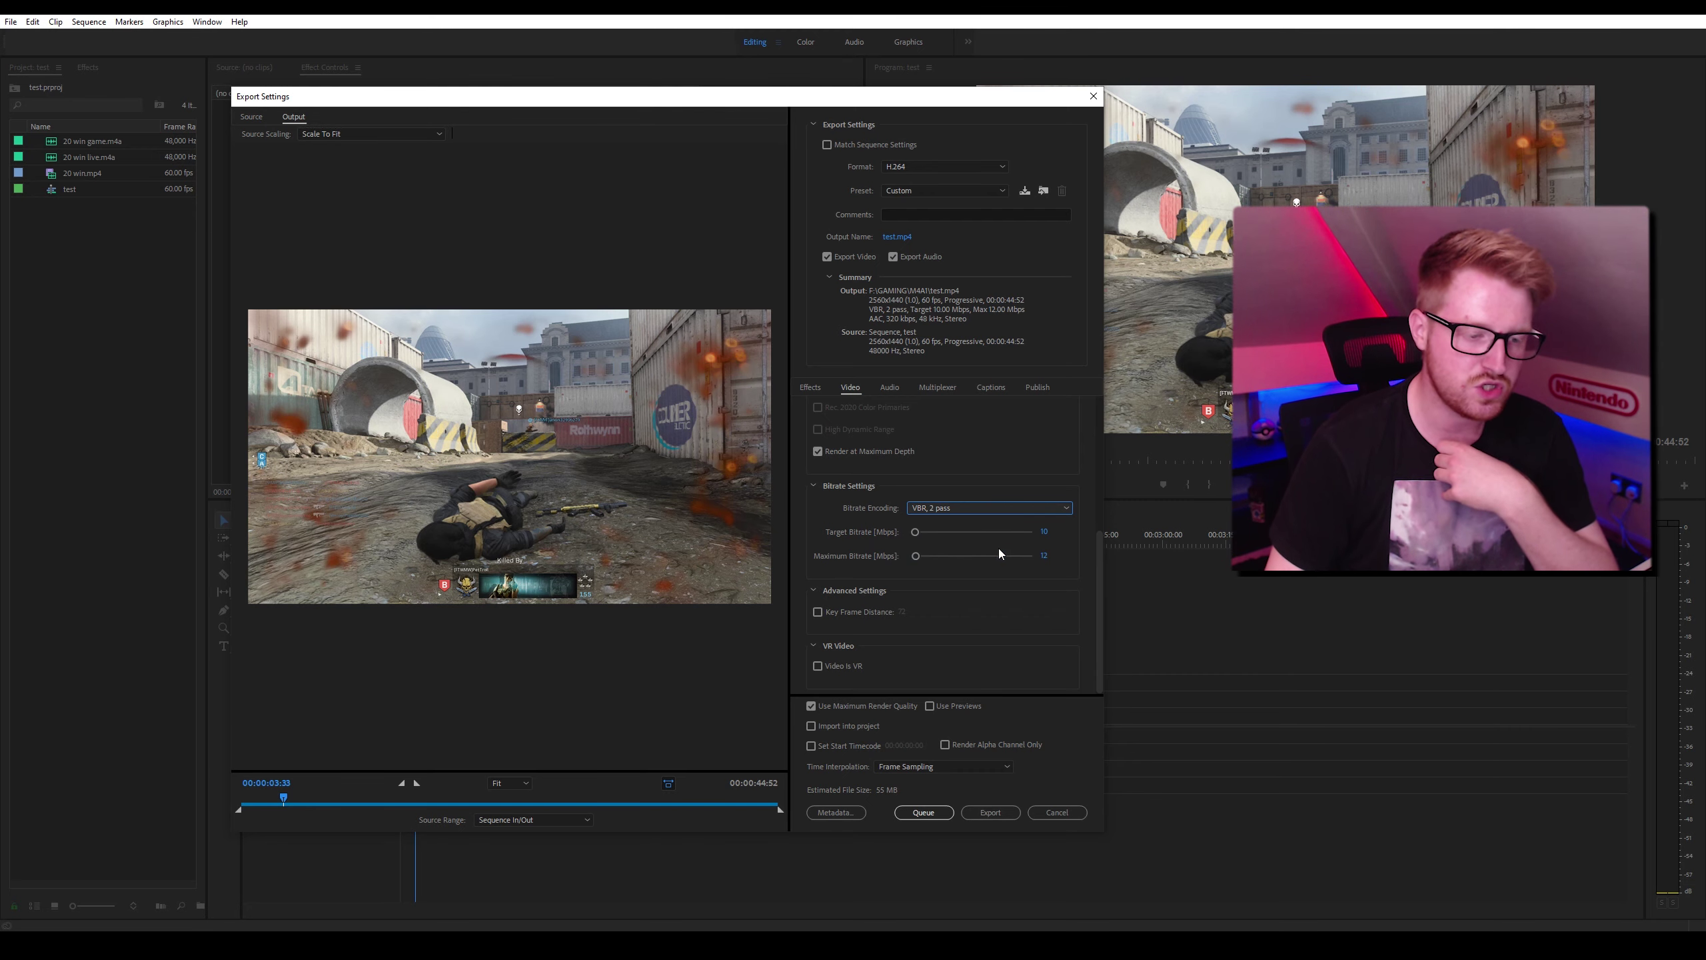
pyautogui.click(1044, 532)
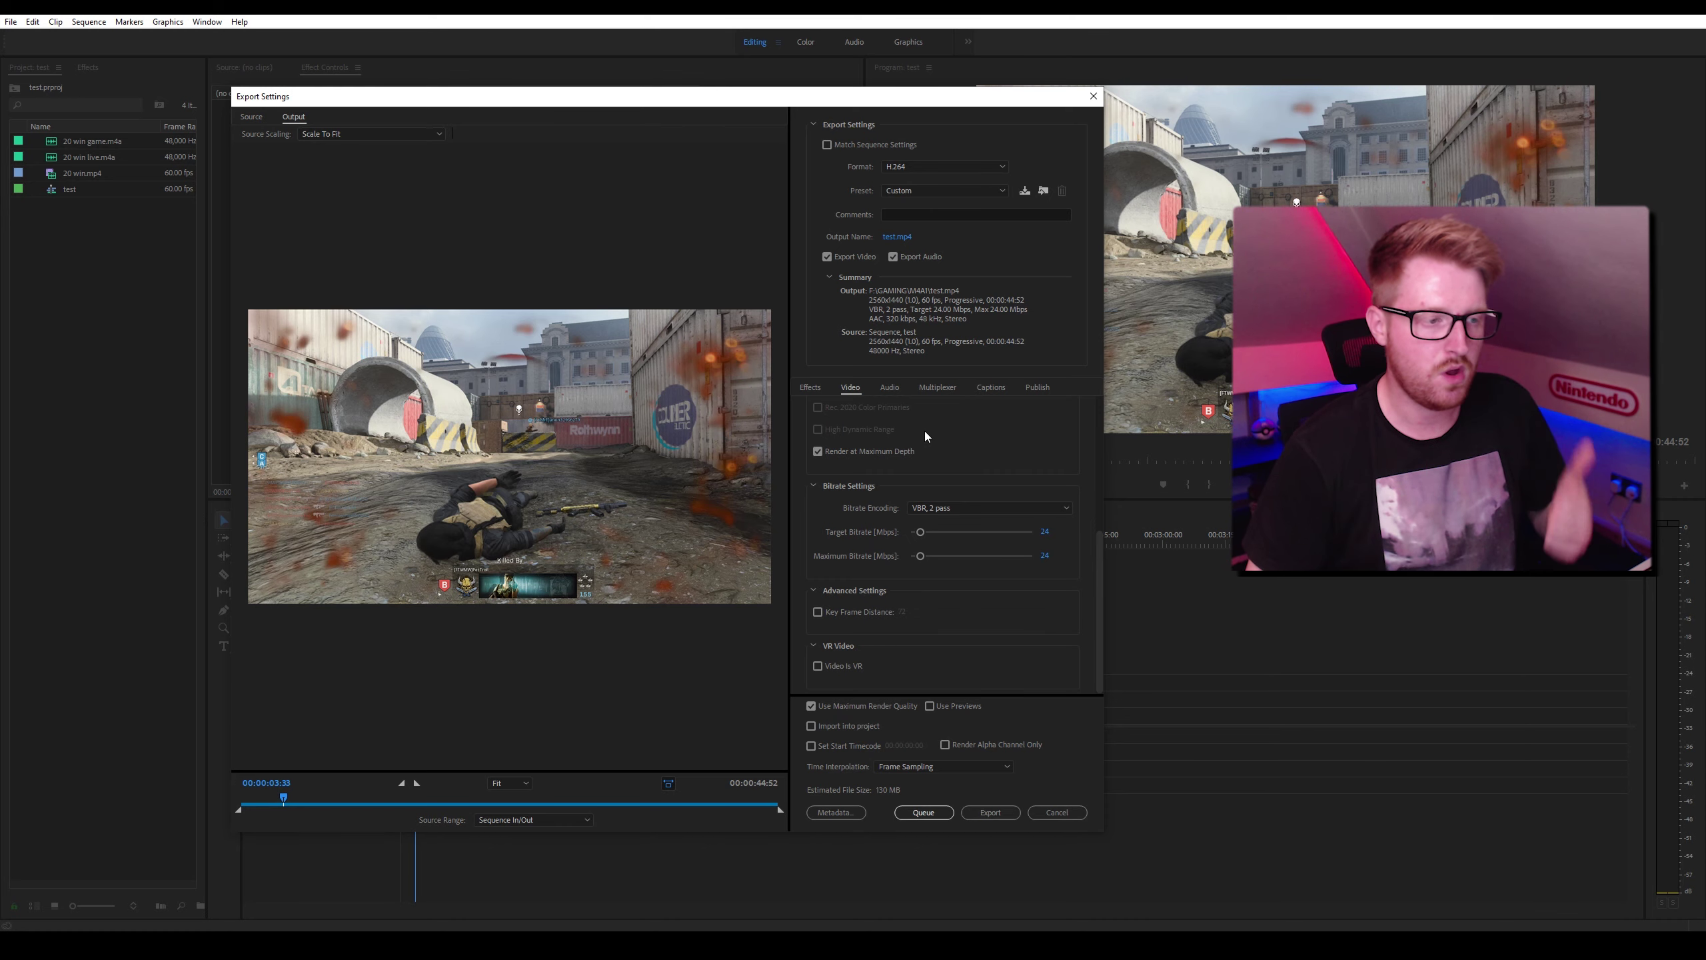
# Dismiss the Save Preset prompt, keep the Custom preset, and queue the export for rendering.
pyautogui.click(1024, 192)
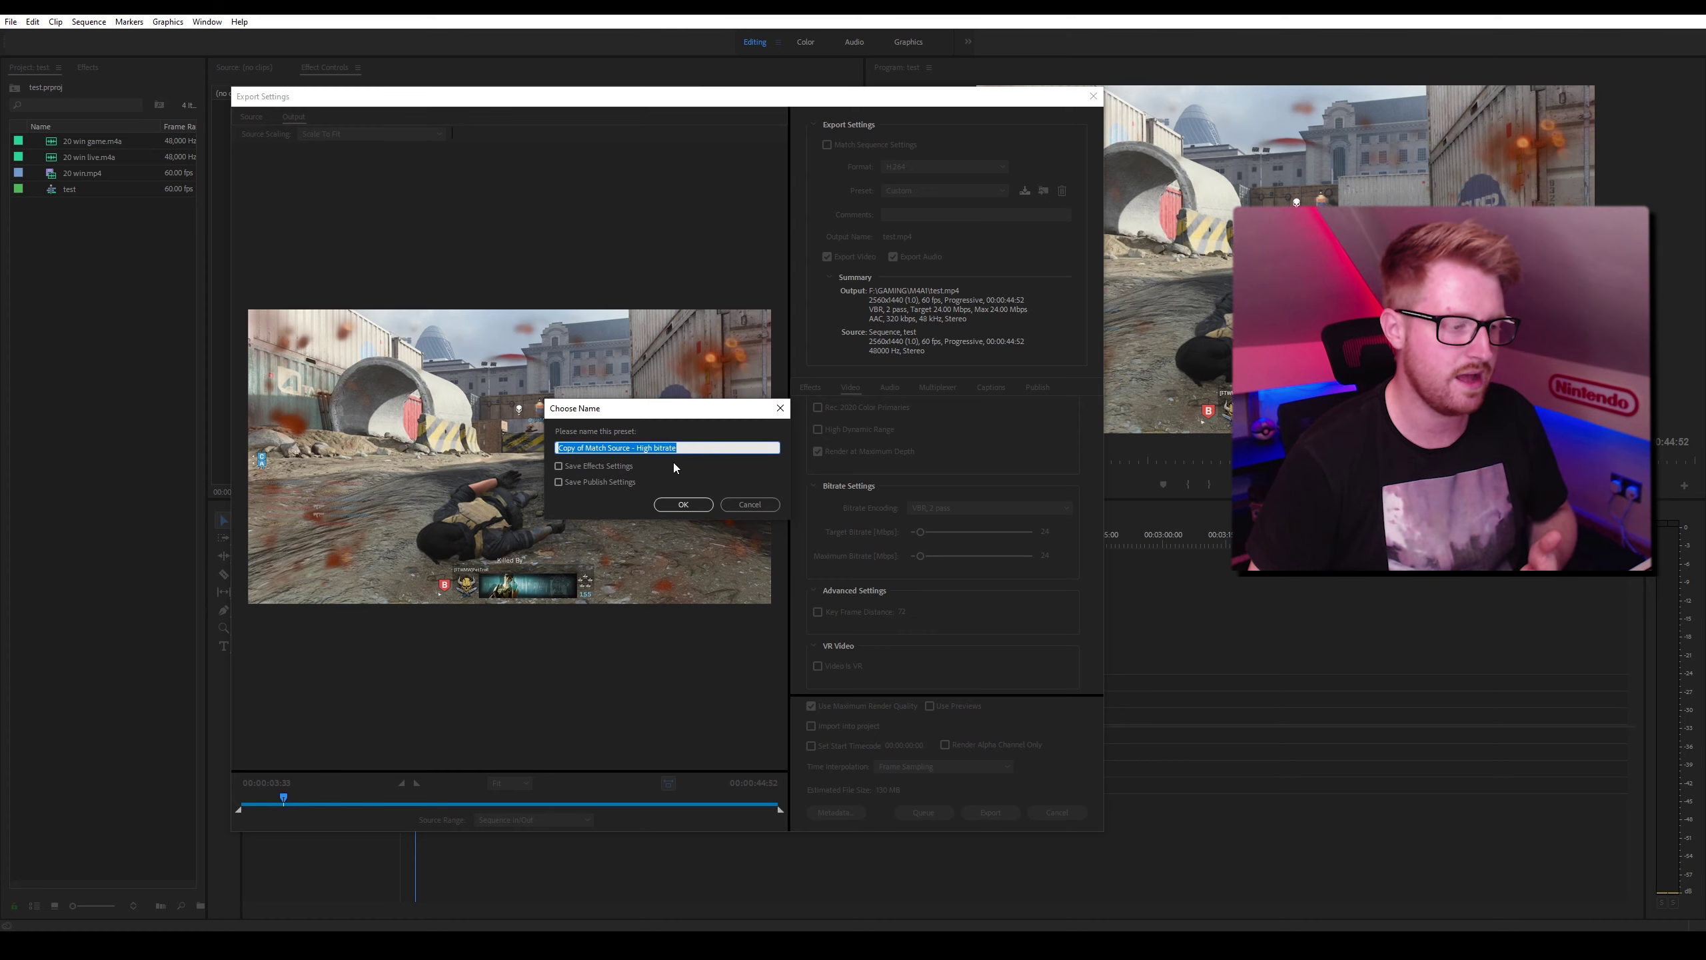
pyautogui.click(685, 506)
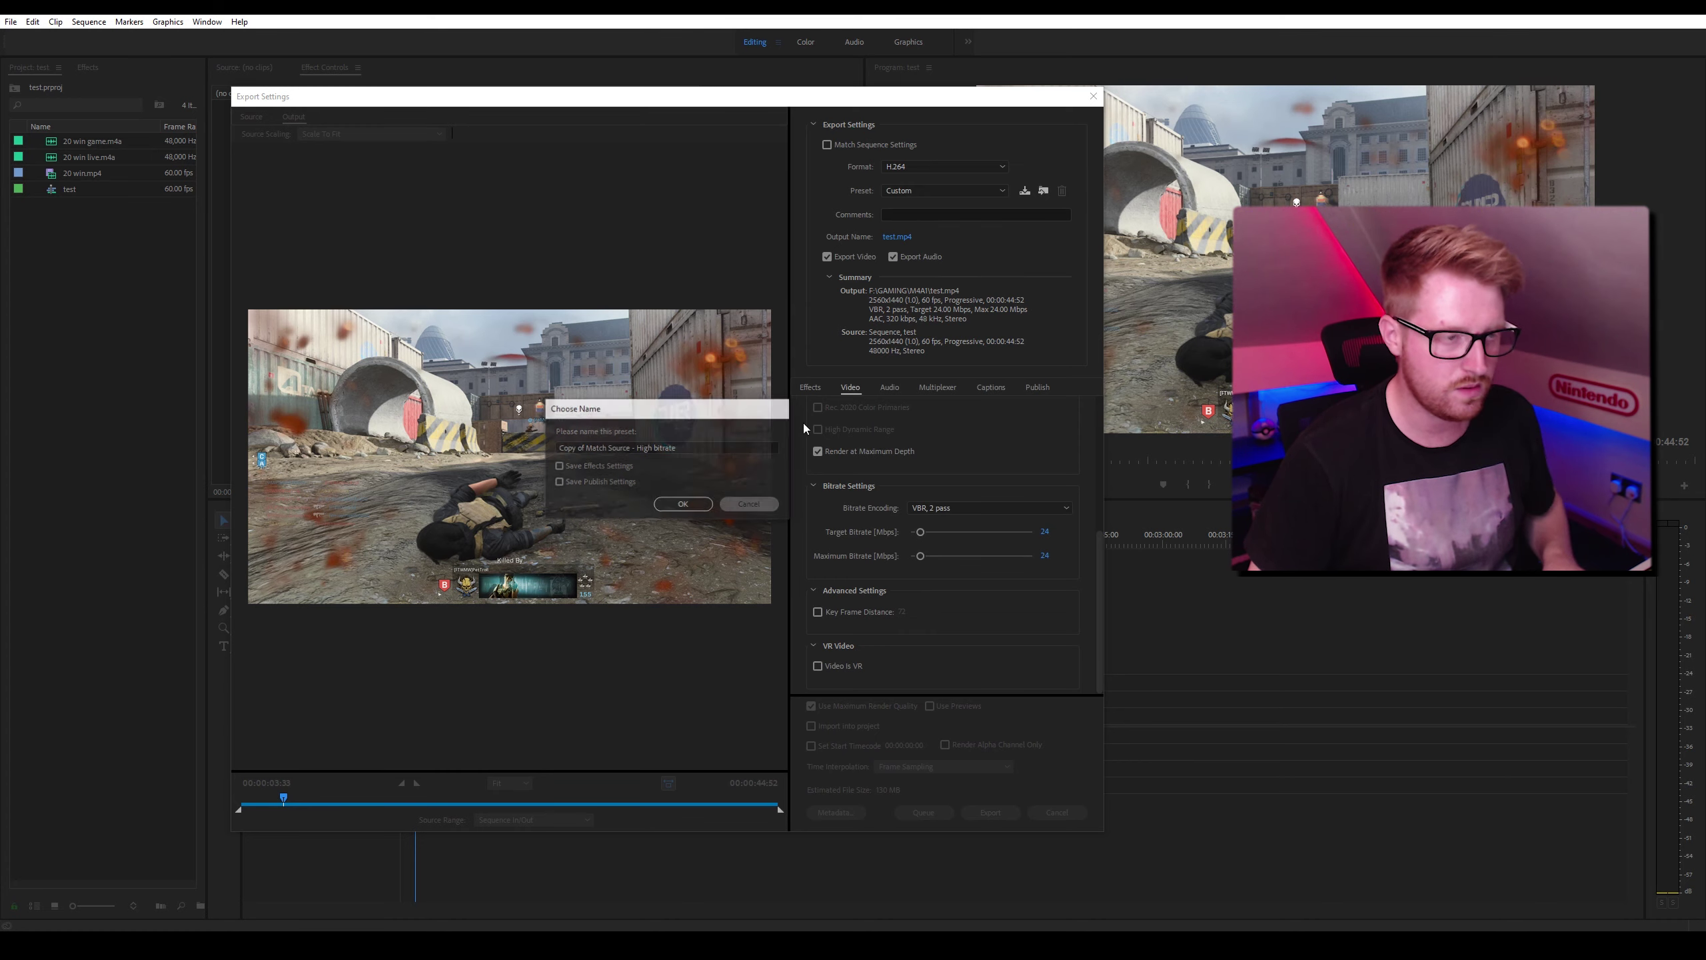
pyautogui.click(960, 191)
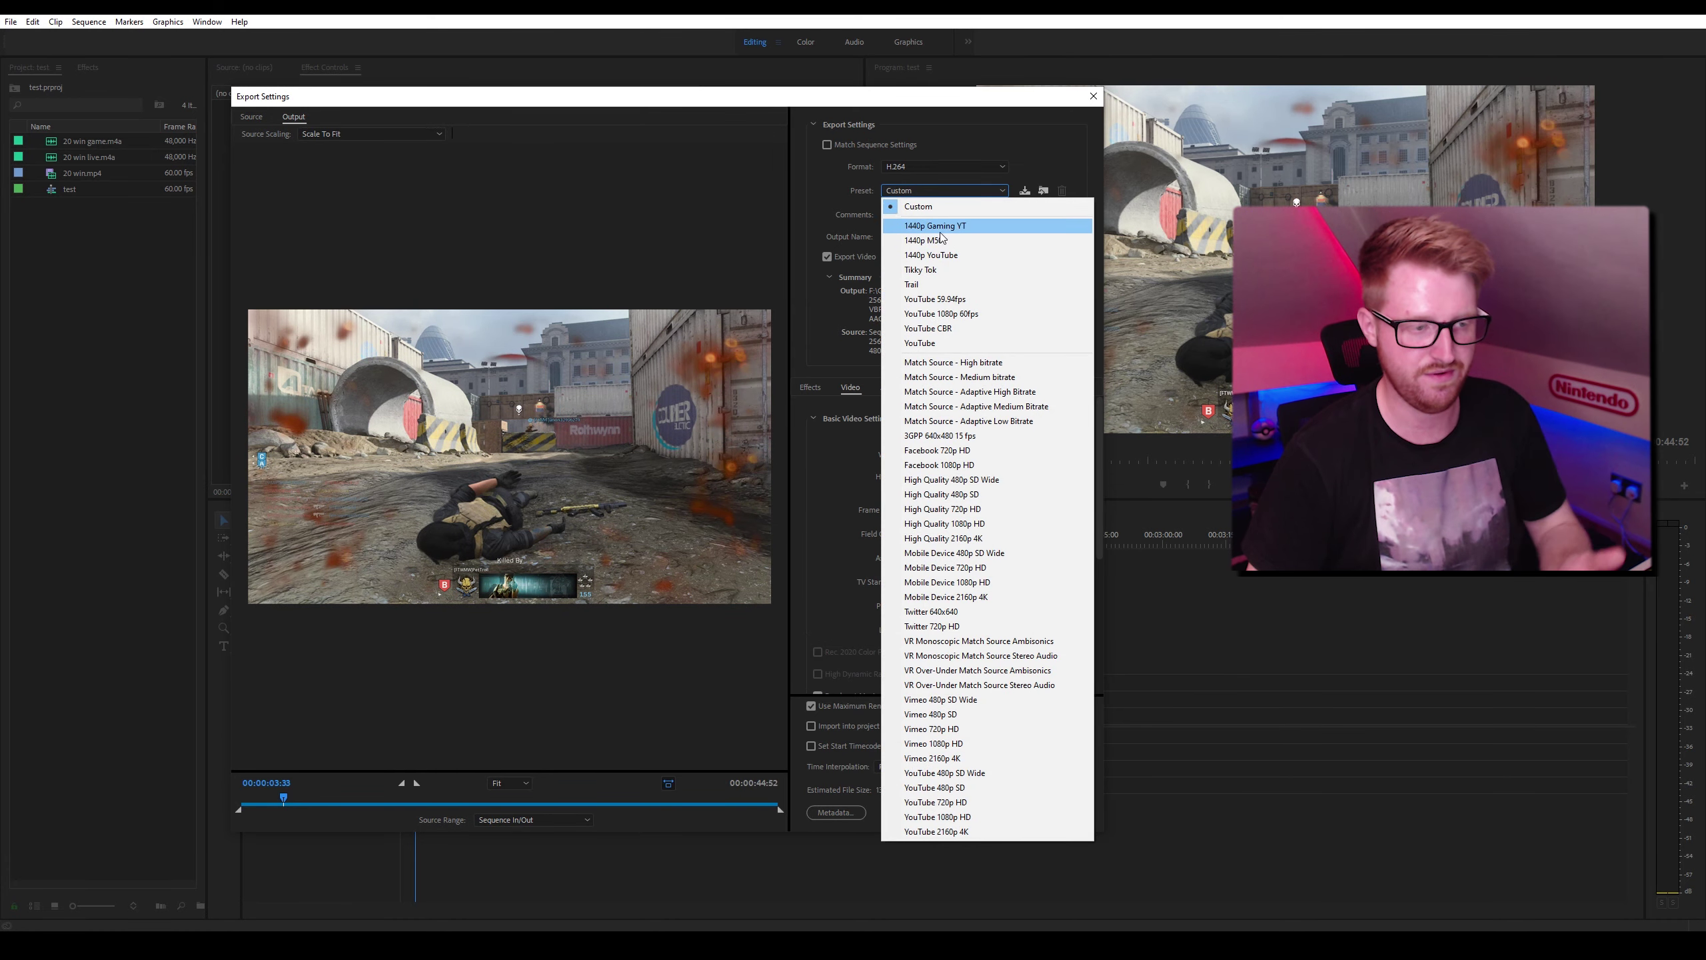
pyautogui.click(1014, 170)
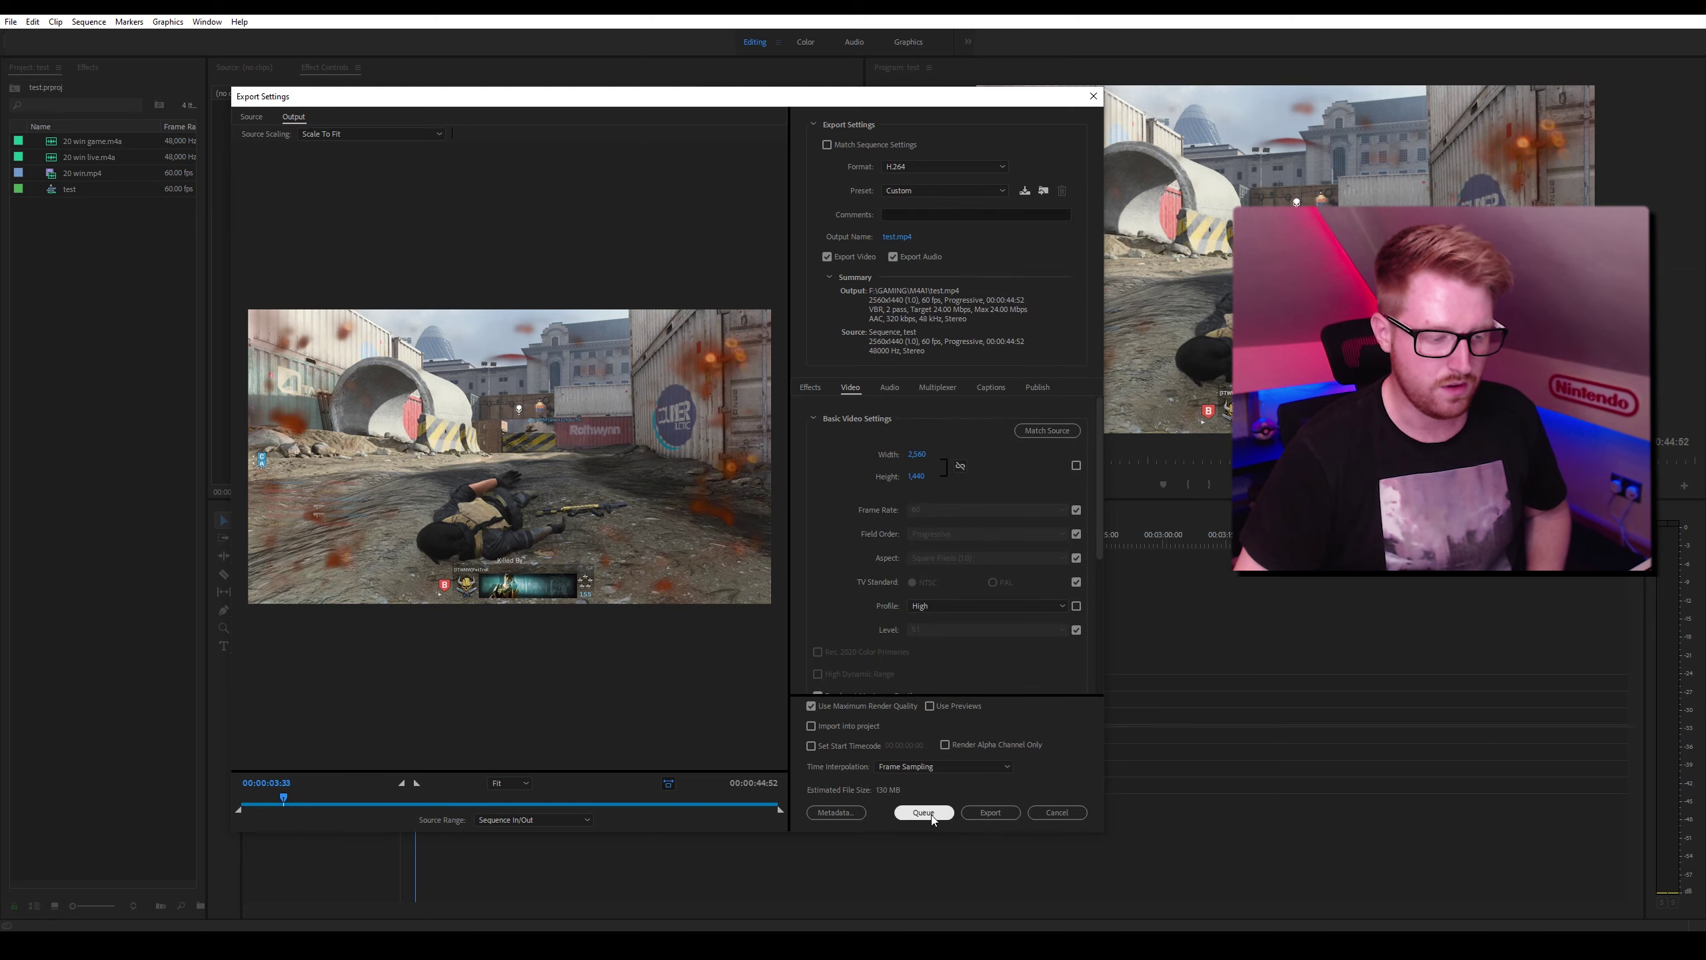
pyautogui.click(1044, 813)
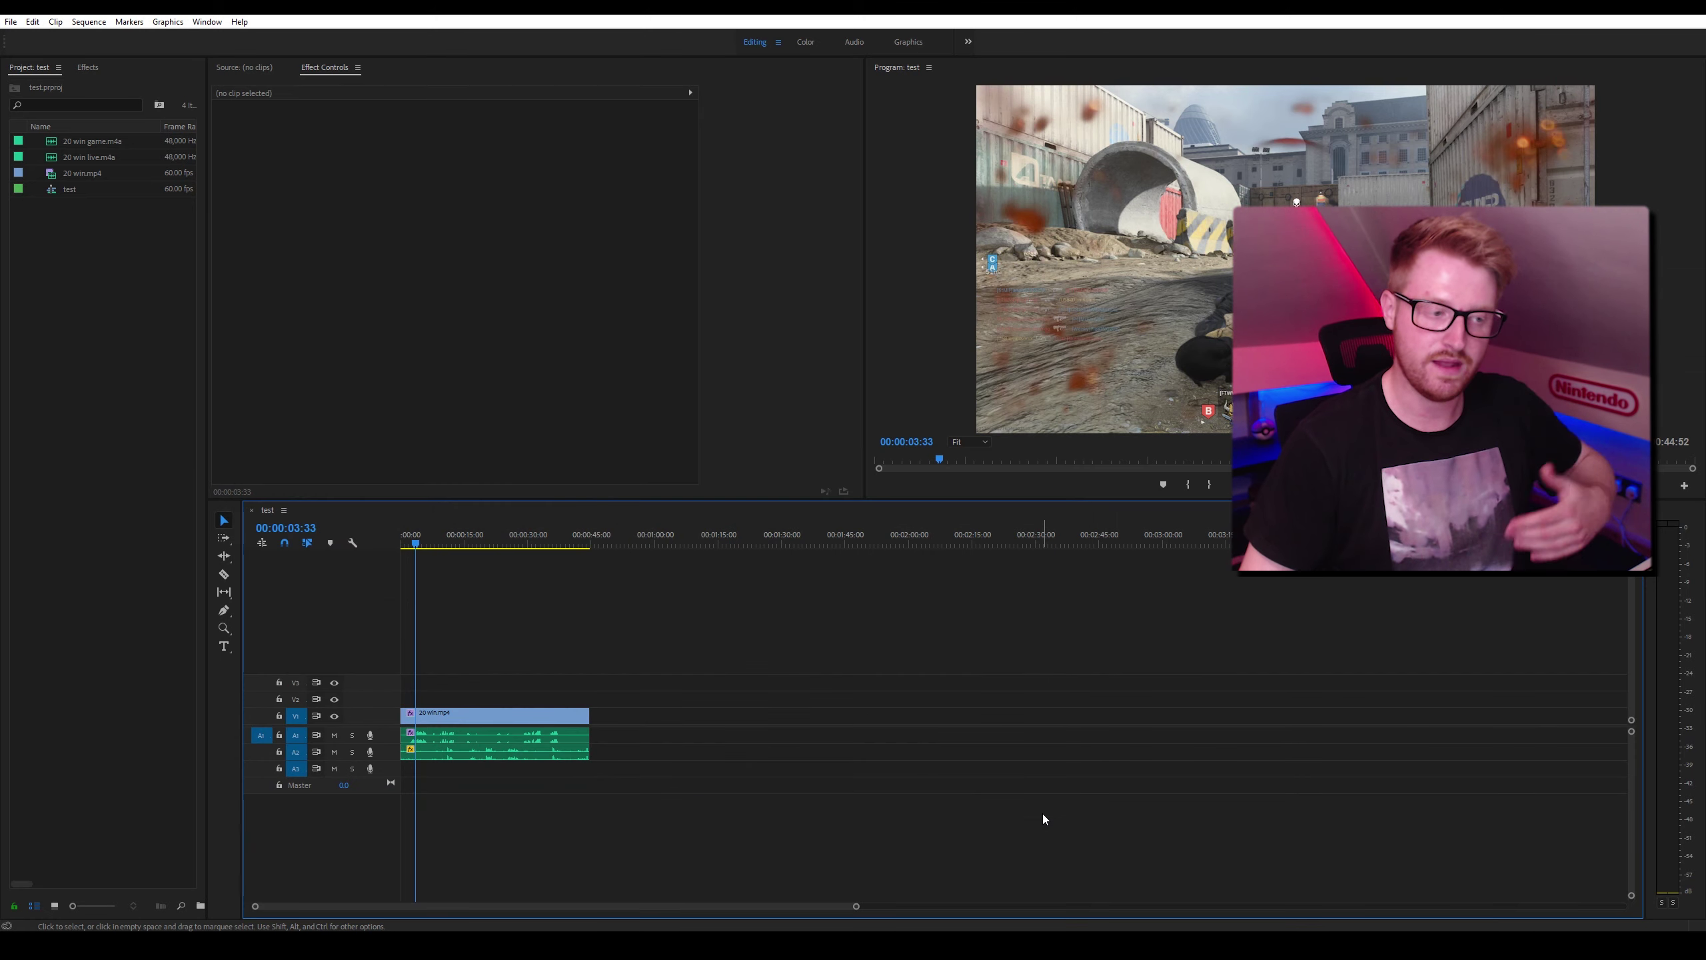